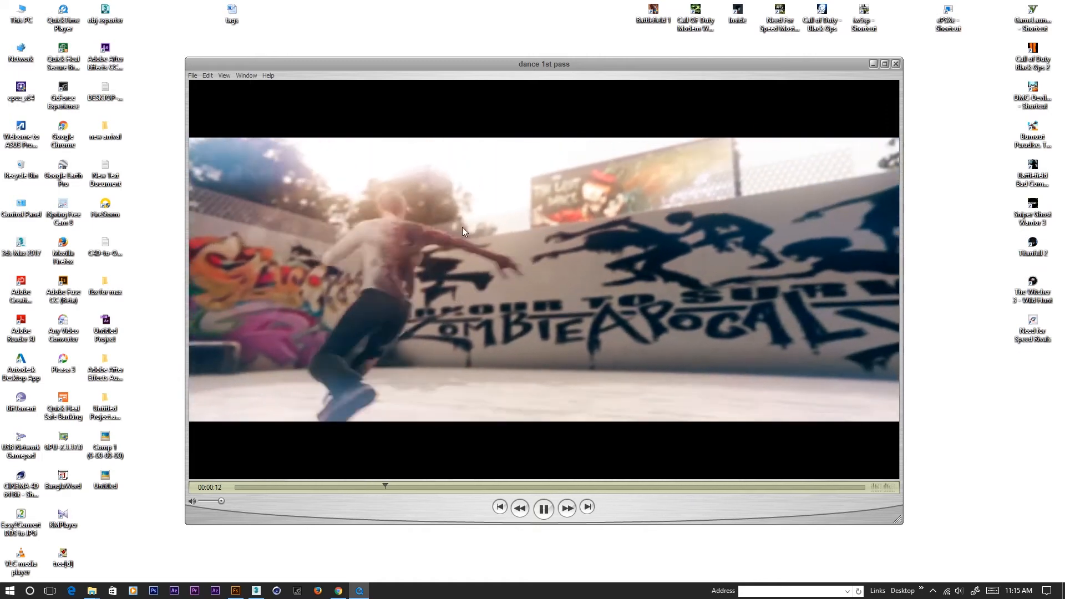
- Pause the dance 1st pass video, review several moments across its timeline, and minimize the player
key(space)
drag(396, 488, 325, 487)
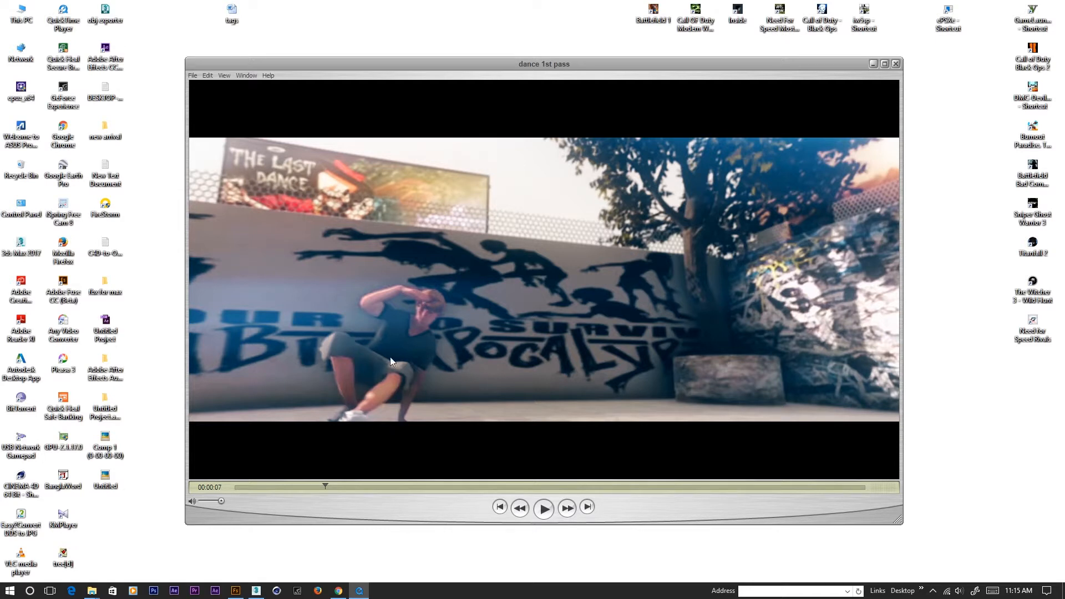
drag(325, 487, 280, 488)
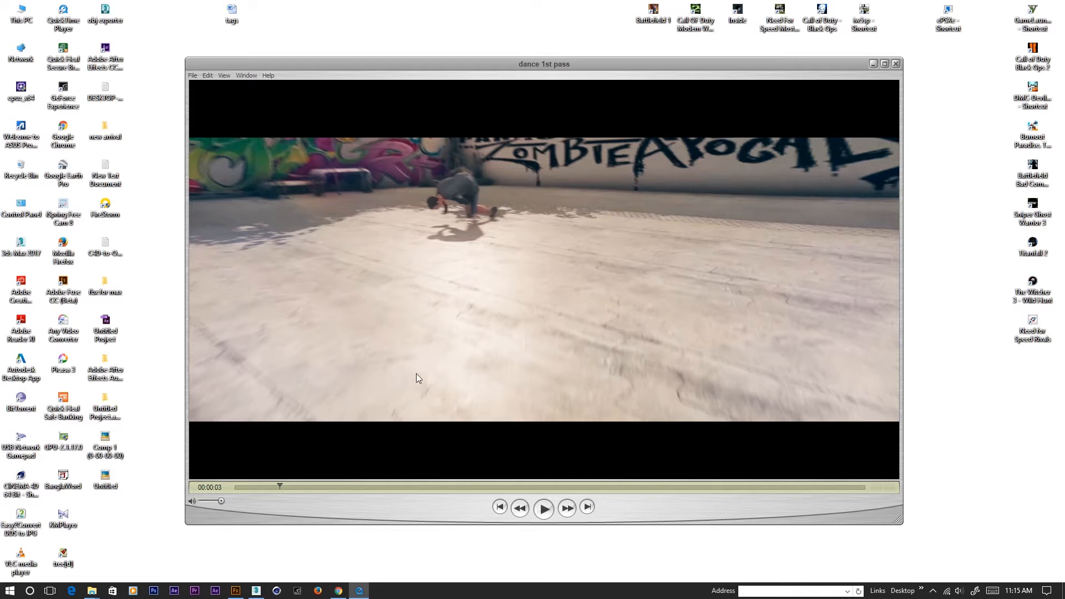
drag(283, 490, 321, 488)
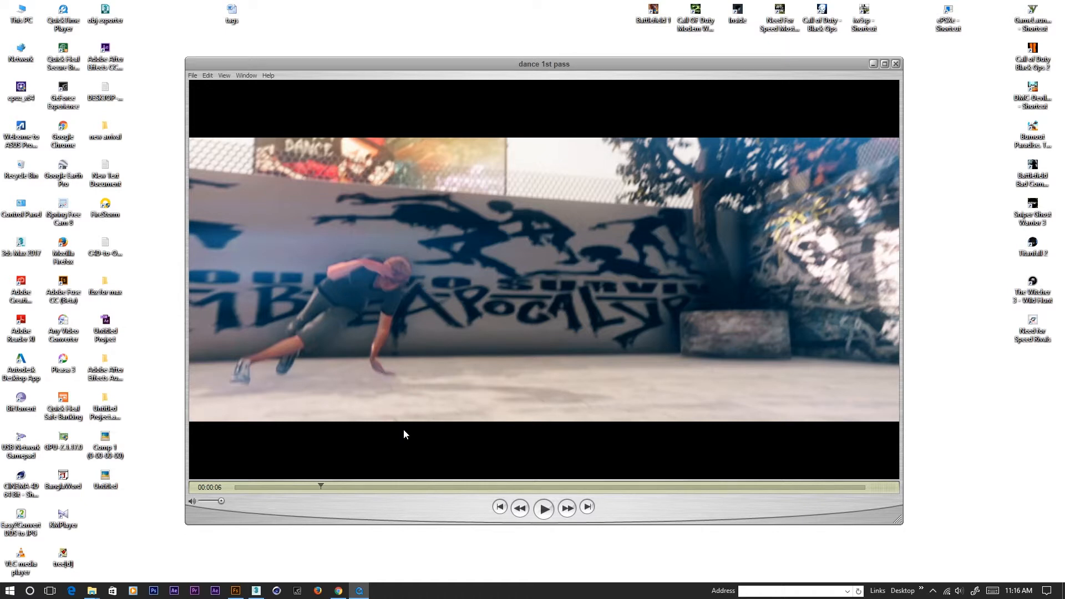
drag(421, 487, 638, 494)
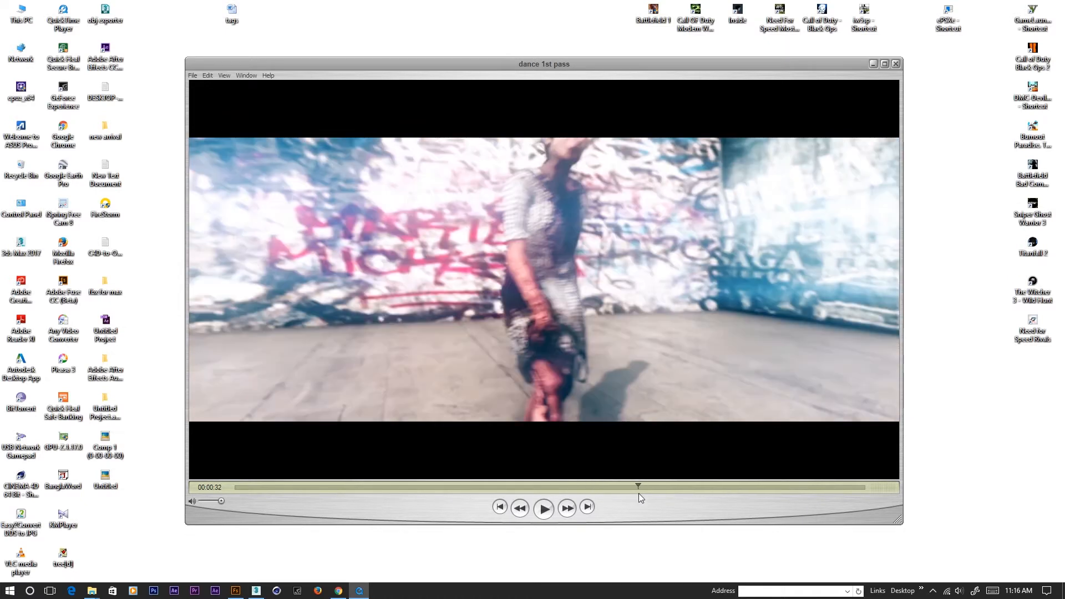
click(873, 64)
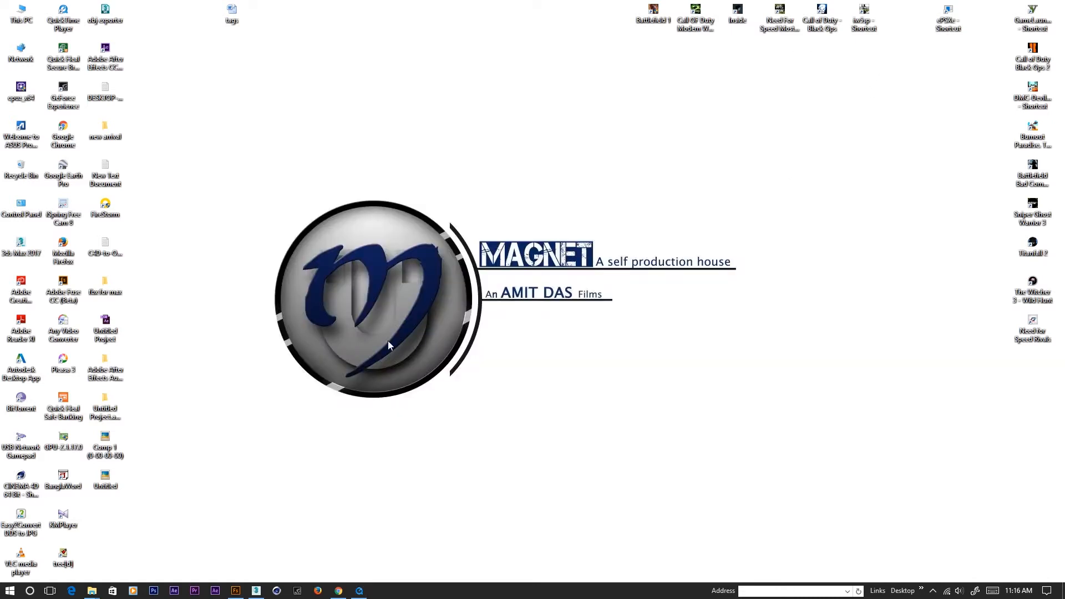
- Switch to Adobe Fuse CC and choose the Male Scan 1 head for the new character
click(238, 593)
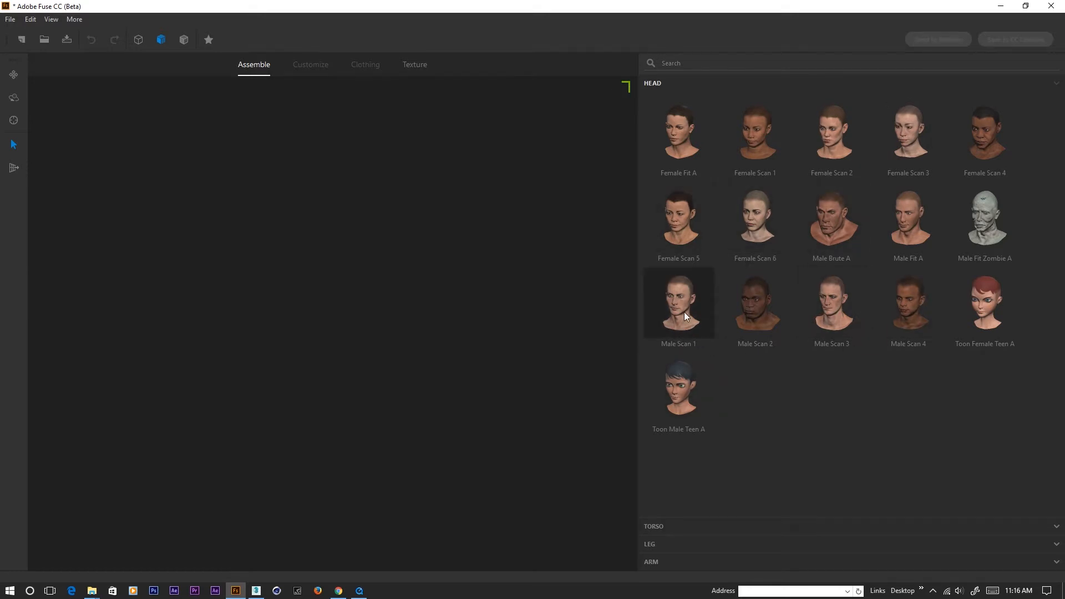
click(664, 269)
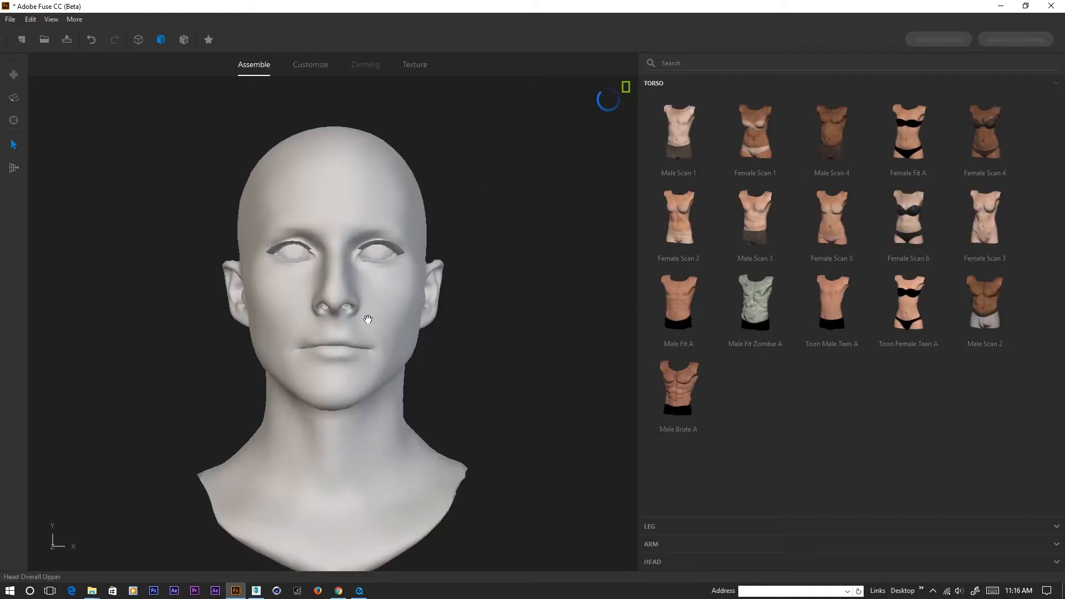
scroll(487, 331, down, 5)
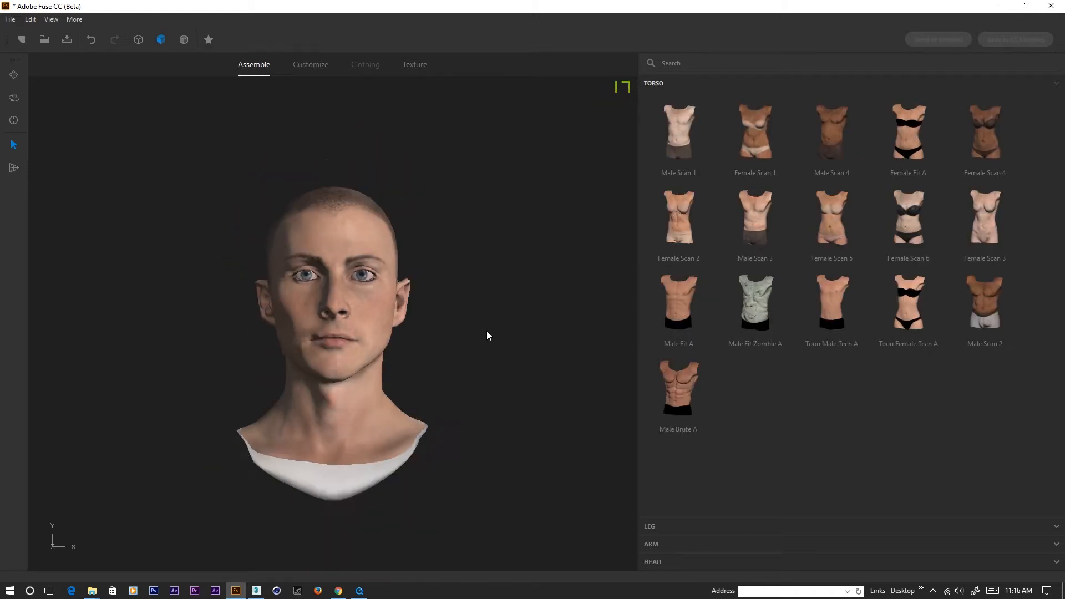
scroll(470, 323, up, 3)
scroll(469, 323, down, 5)
scroll(469, 324, up, 3)
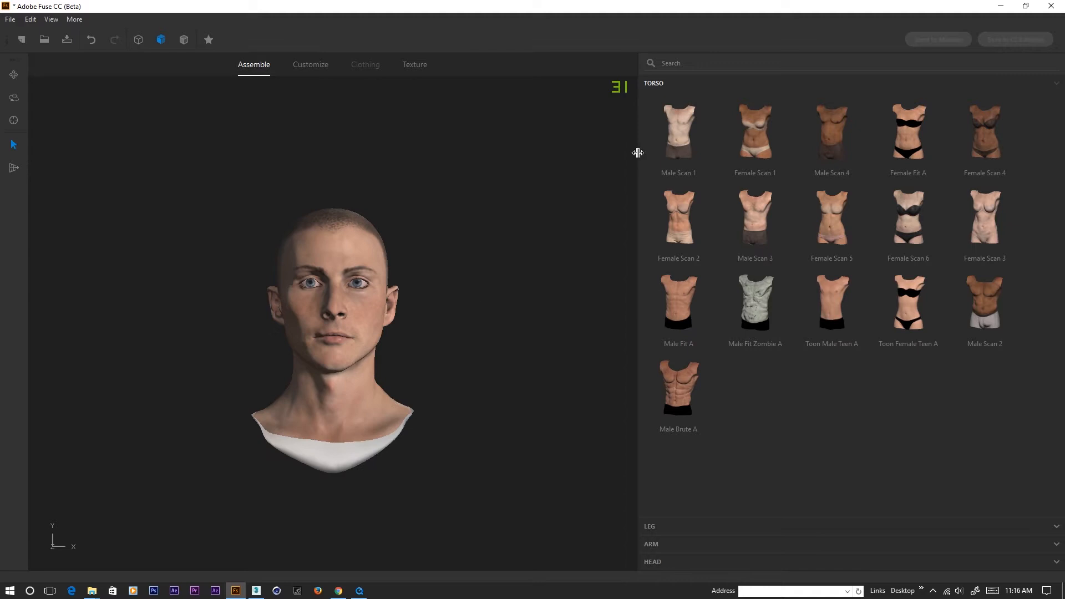
- Complete the character's body with the Male Scan 1 torso, a pair of male legs and the Male Scan 1 arms
click(649, 527)
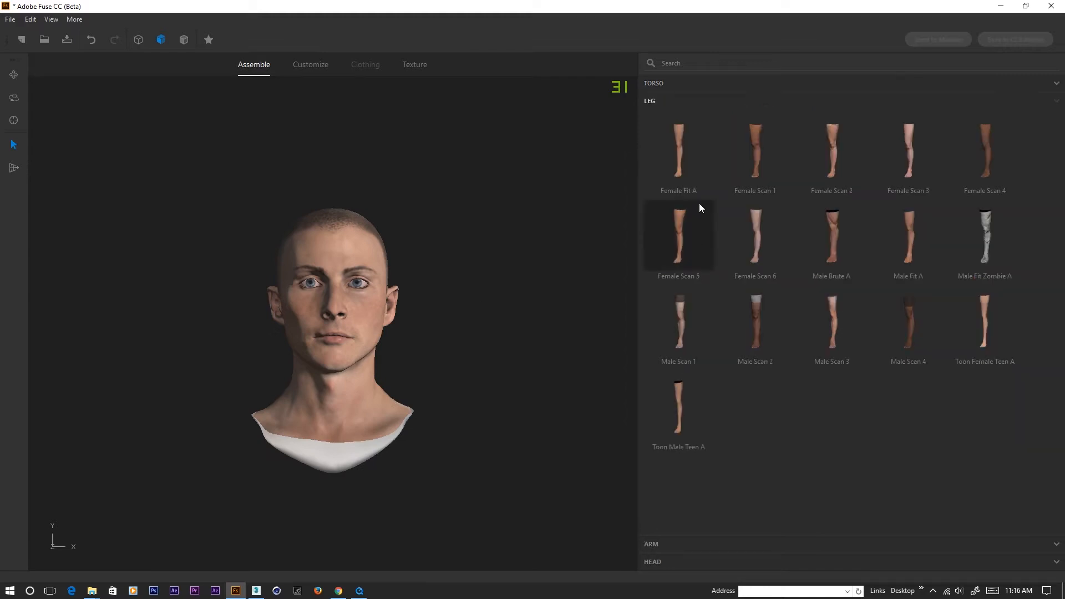
click(653, 83)
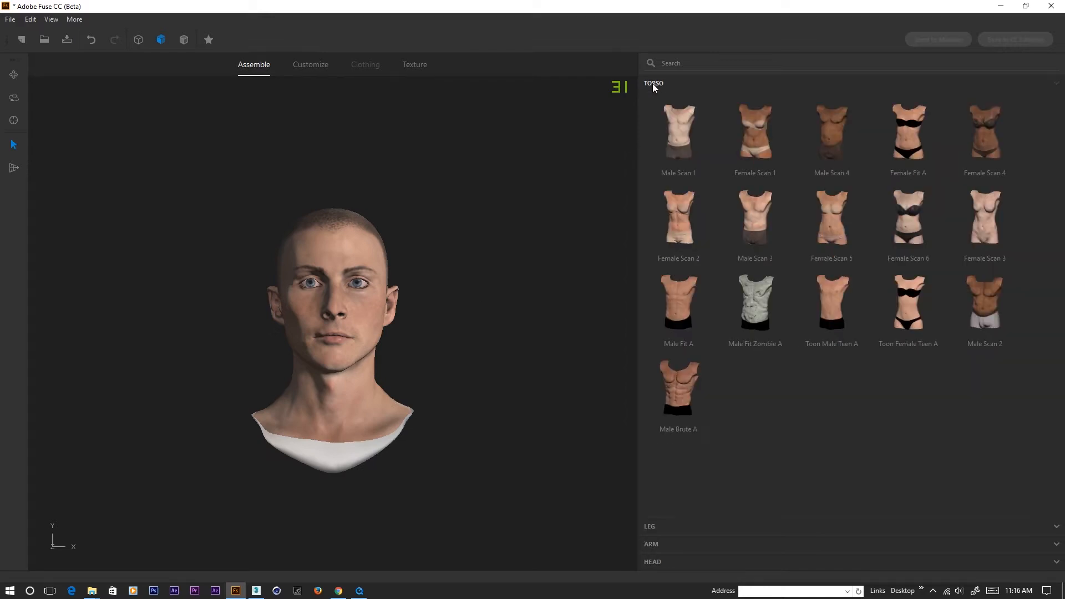
click(687, 128)
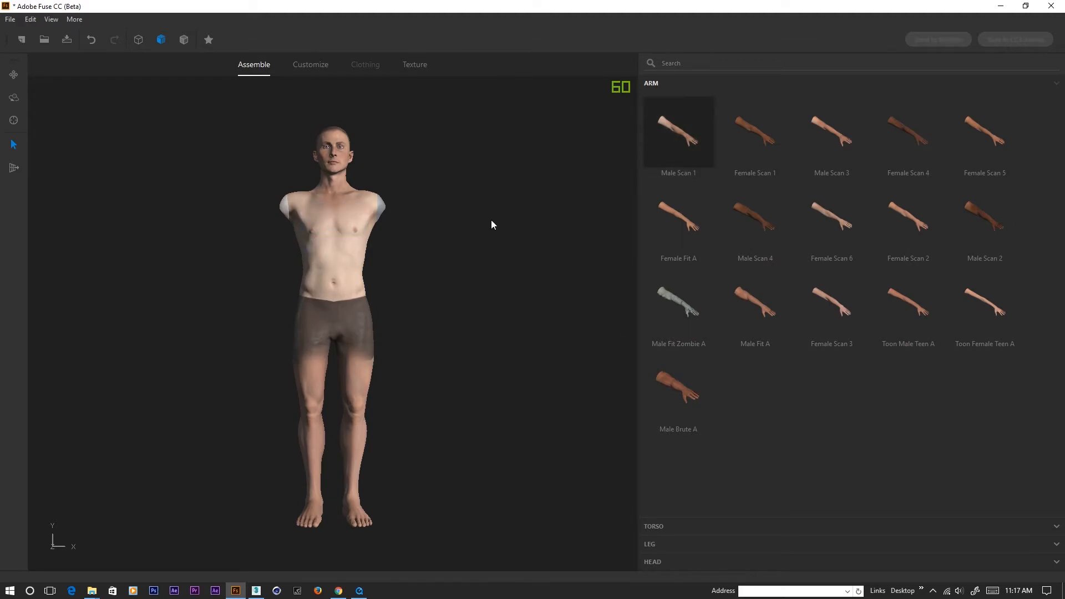
- Examine the assembled body's head, shoulders, torso and legs up close and from several angles
drag(483, 297, 184, 281)
scroll(271, 260, up, 5)
middle_drag(294, 183, 321, 304)
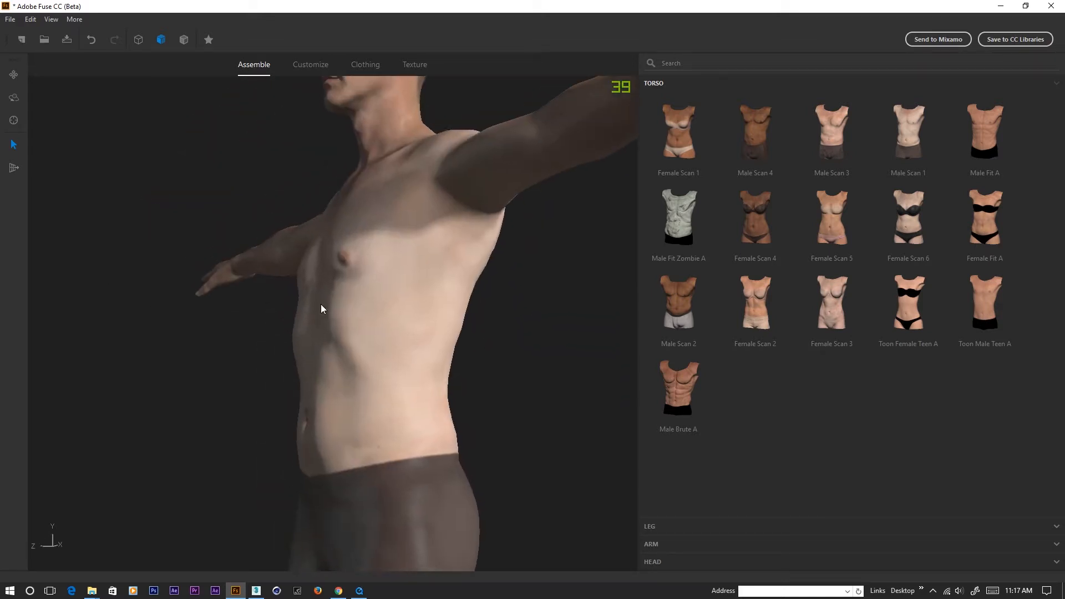
scroll(320, 304, up, 3)
drag(175, 259, 216, 228)
middle_drag(239, 172, 290, 336)
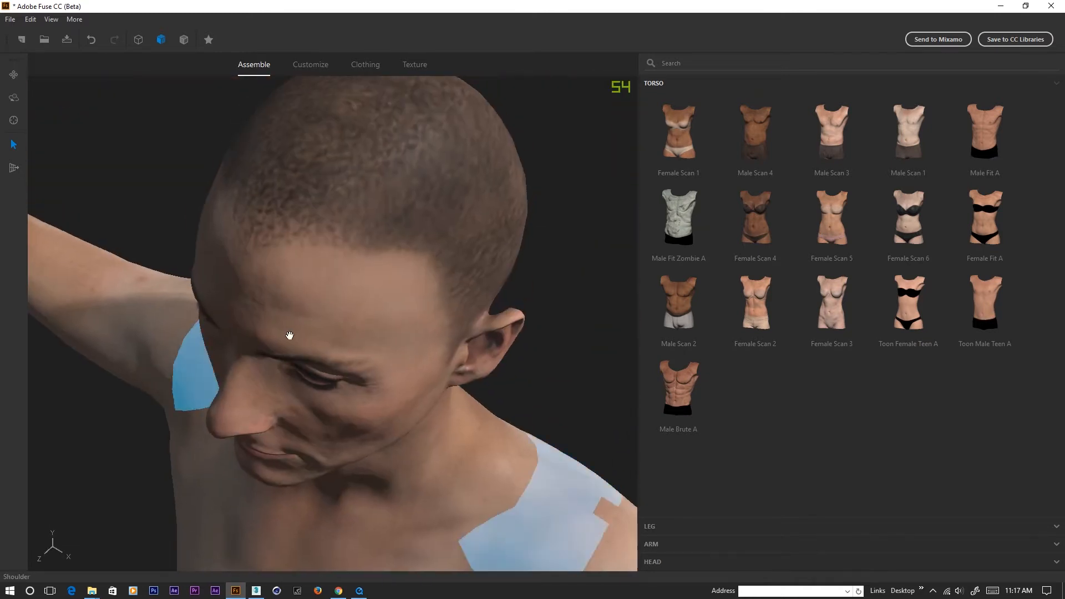
scroll(357, 281, down, 8)
middle_drag(445, 472, 430, 372)
drag(229, 314, 226, 237)
middle_drag(226, 237, 238, 305)
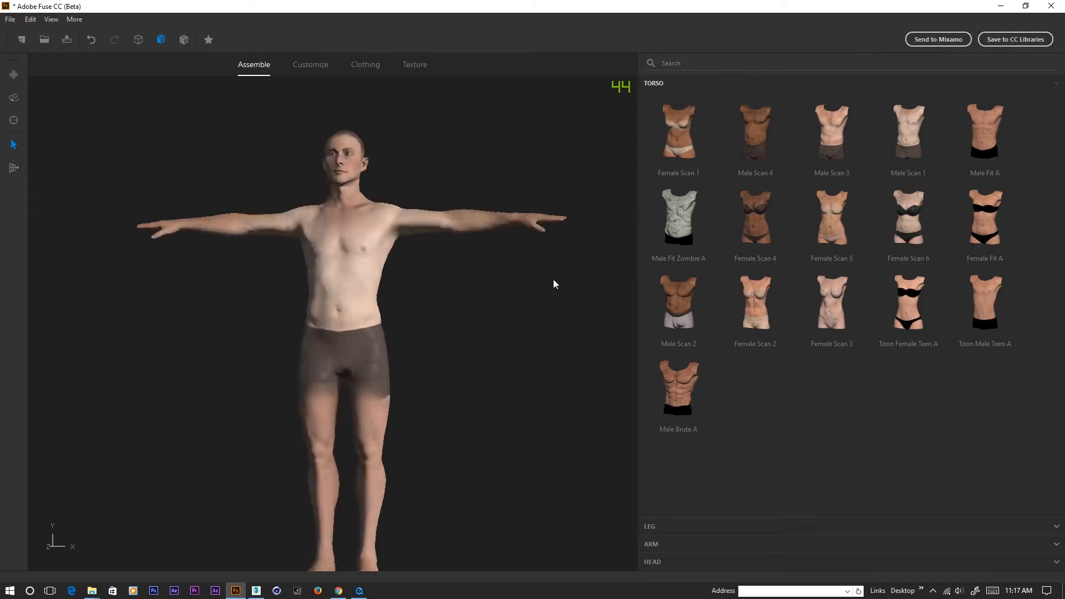
drag(175, 274, 283, 298)
scroll(303, 297, up, 3)
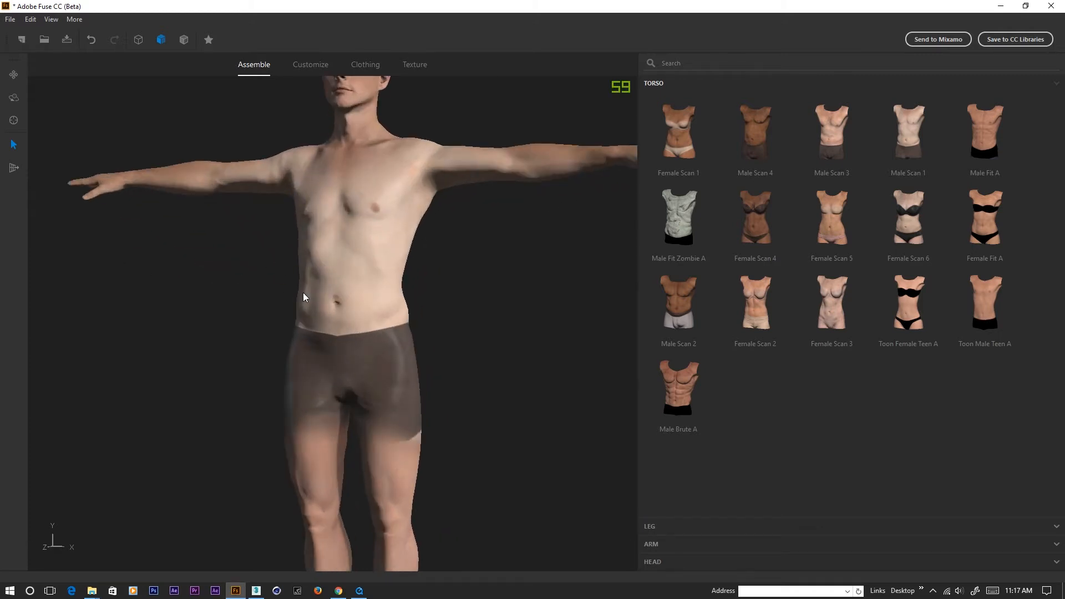
scroll(303, 297, down, 3)
drag(298, 381, 291, 318)
scroll(209, 298, up, 2)
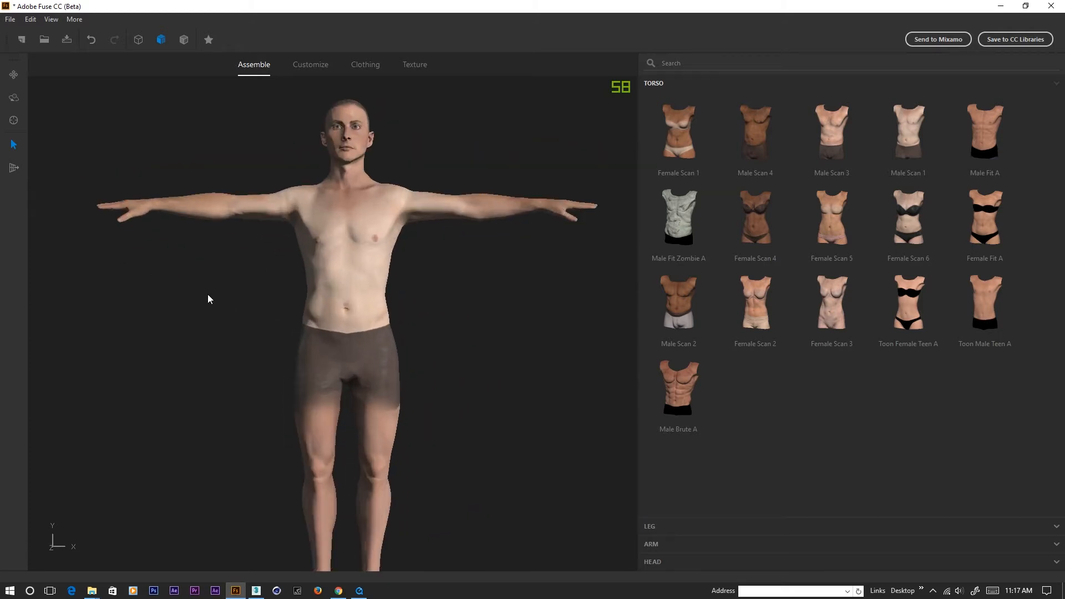
scroll(208, 299, down, 2)
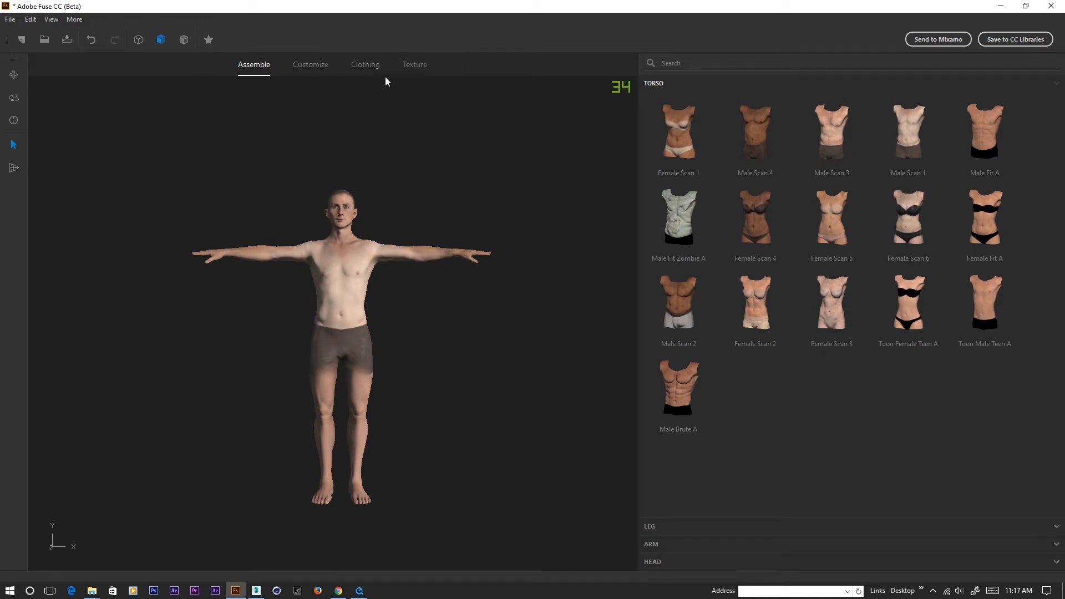
- Dress the character's upper body in the Henley top from the clothing library
click(369, 66)
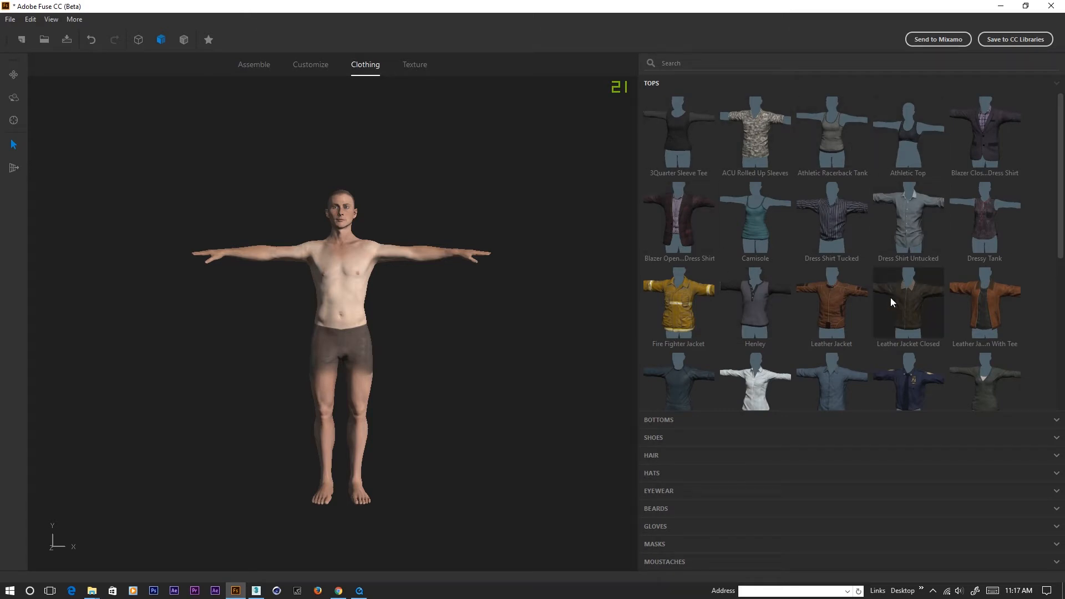
scroll(796, 256, down, 1)
scroll(796, 252, up, 2)
scroll(795, 252, down, 3)
scroll(806, 270, up, 1)
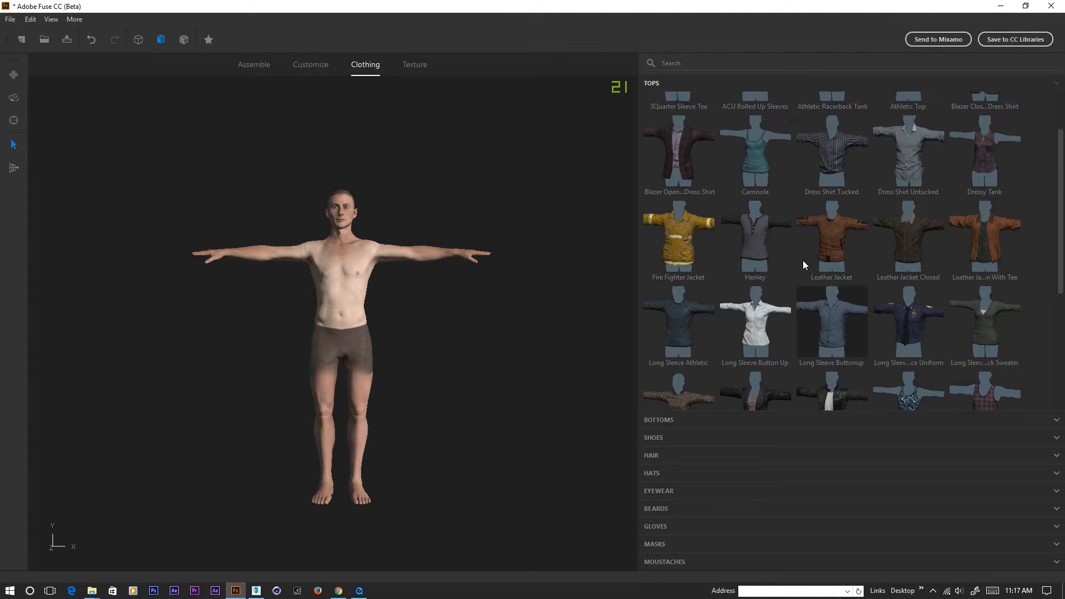
click(763, 239)
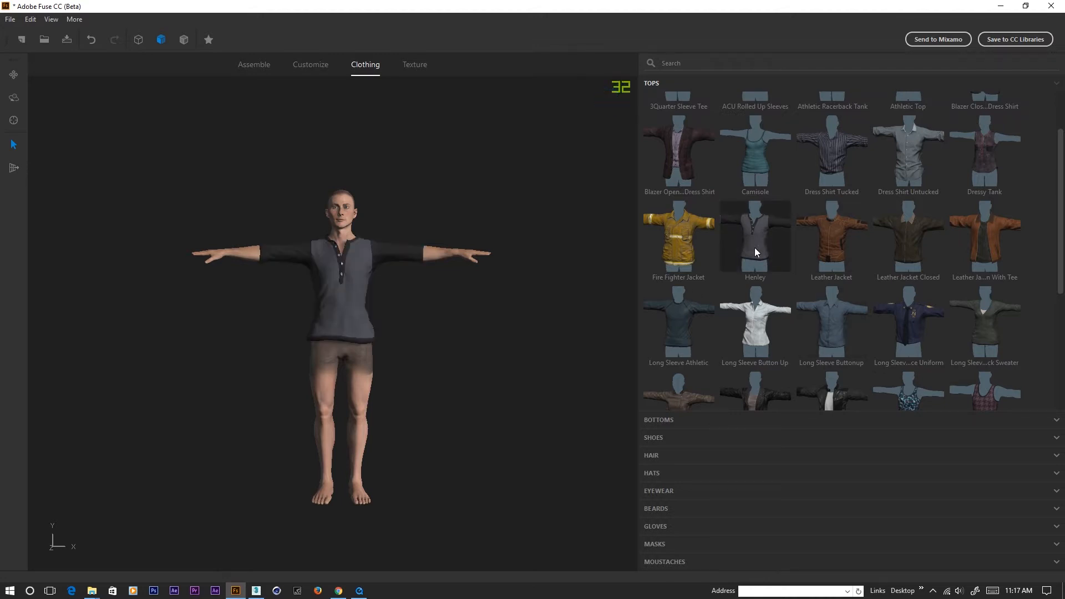
- Add the Workout Shorts as the character's bottoms
click(661, 420)
scroll(733, 299, down, 2)
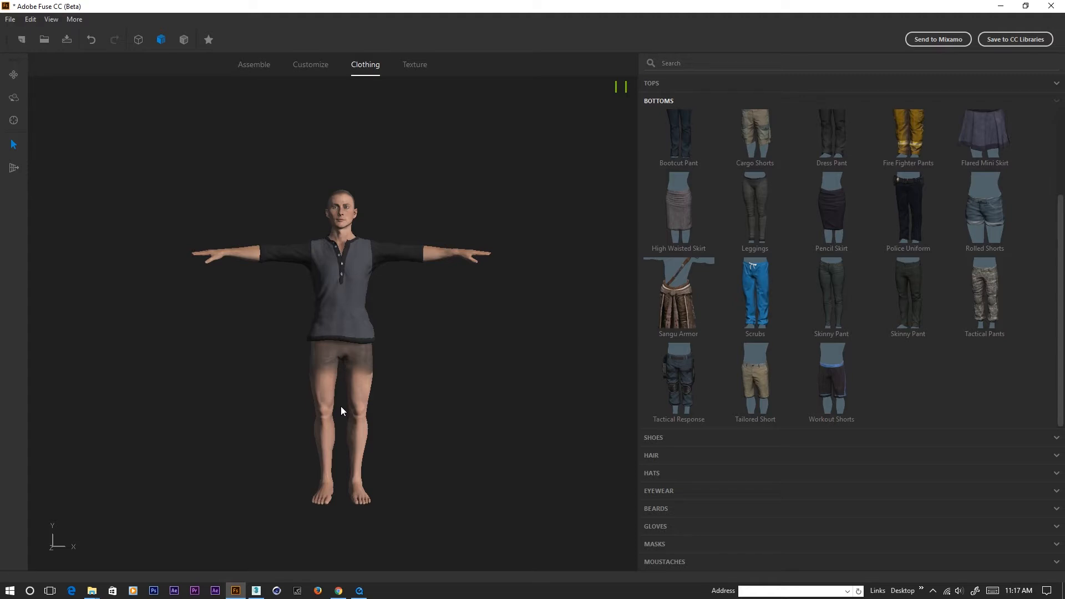
click(823, 370)
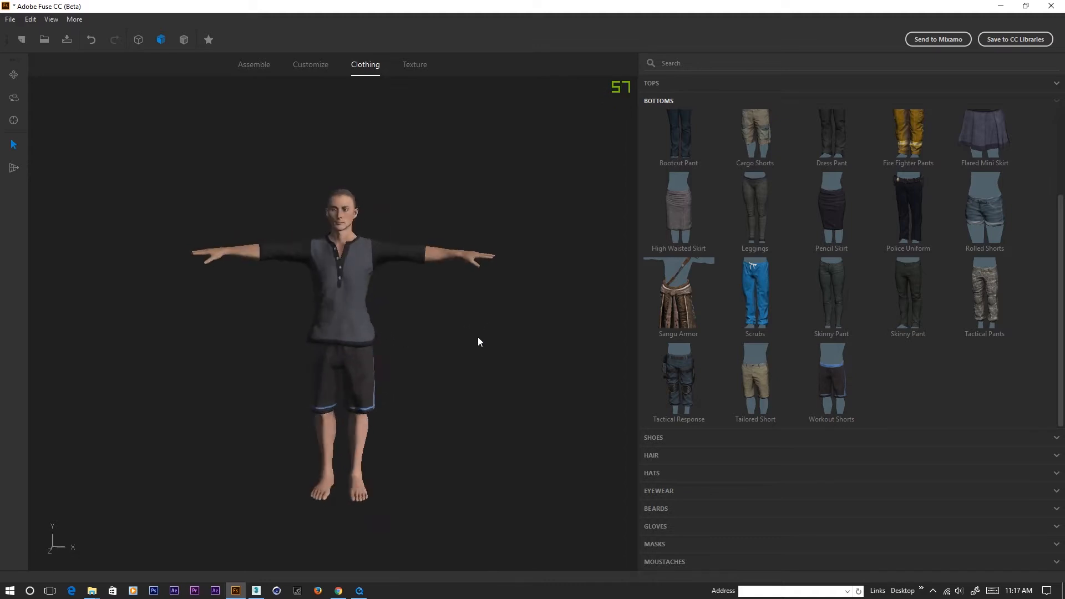
- Inspect the fit of the Henley top and shorts on the character from different angles
drag(478, 337, 254, 334)
scroll(255, 334, up, 3)
scroll(254, 334, down, 3)
middle_drag(395, 397, 361, 360)
scroll(267, 328, up, 3)
scroll(267, 328, up, 2)
scroll(263, 329, down, 5)
drag(459, 341, 388, 344)
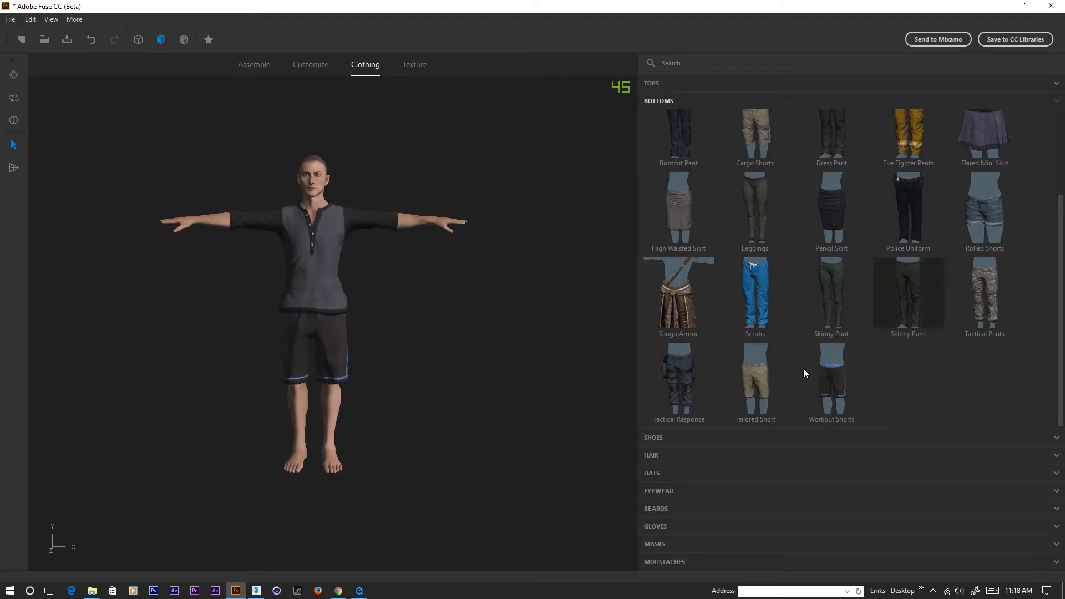
- Put the Running Shoes on the character and check them from an angle
click(655, 438)
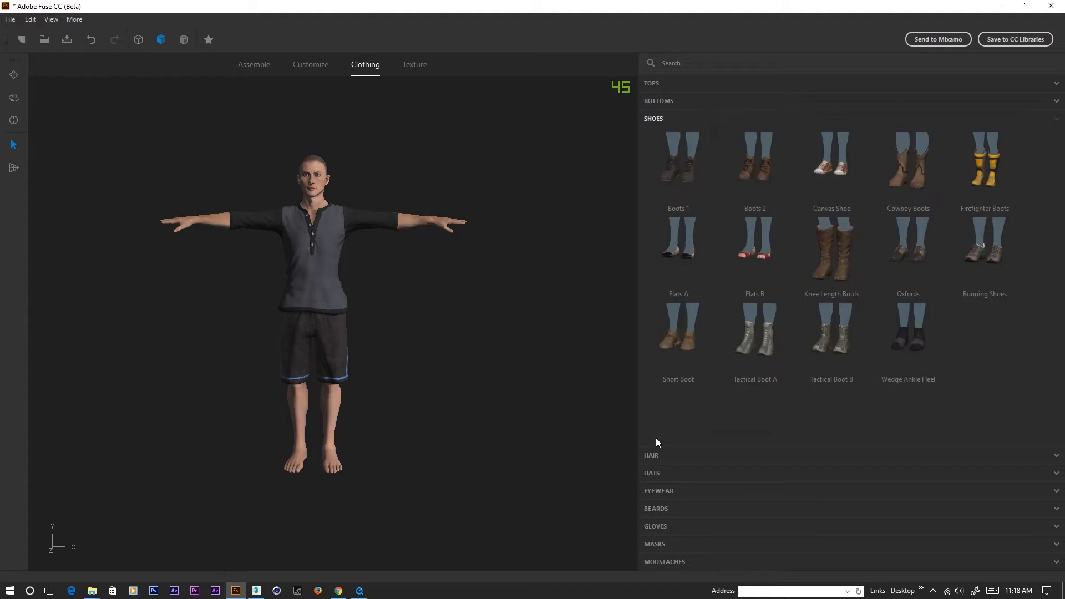
click(994, 253)
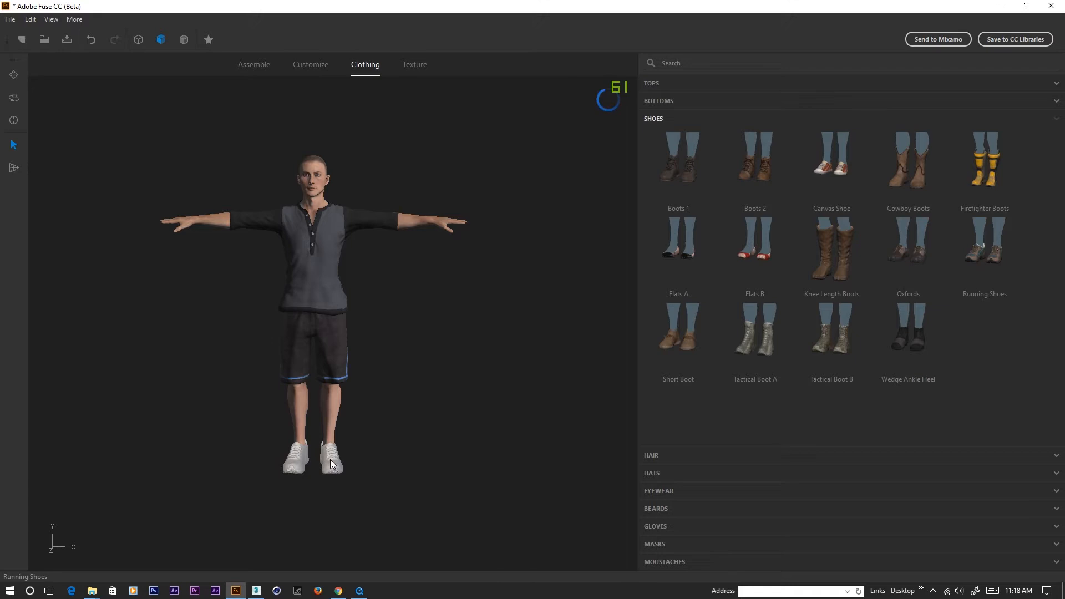
drag(407, 423, 490, 415)
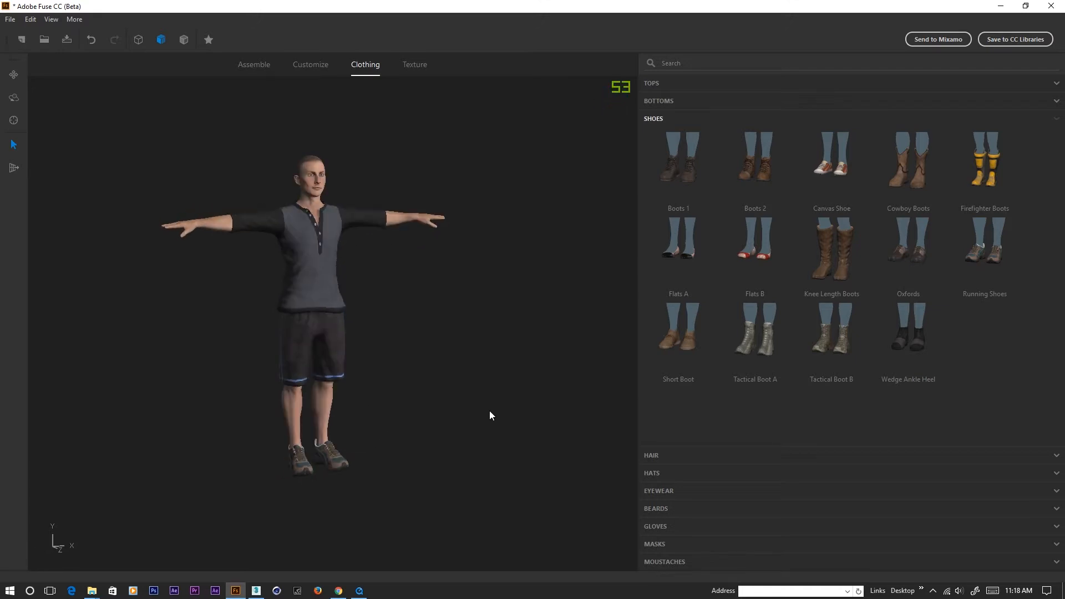
- Give the character the Alpha Short Hair hairstyle and check it on the head and full figure
click(654, 455)
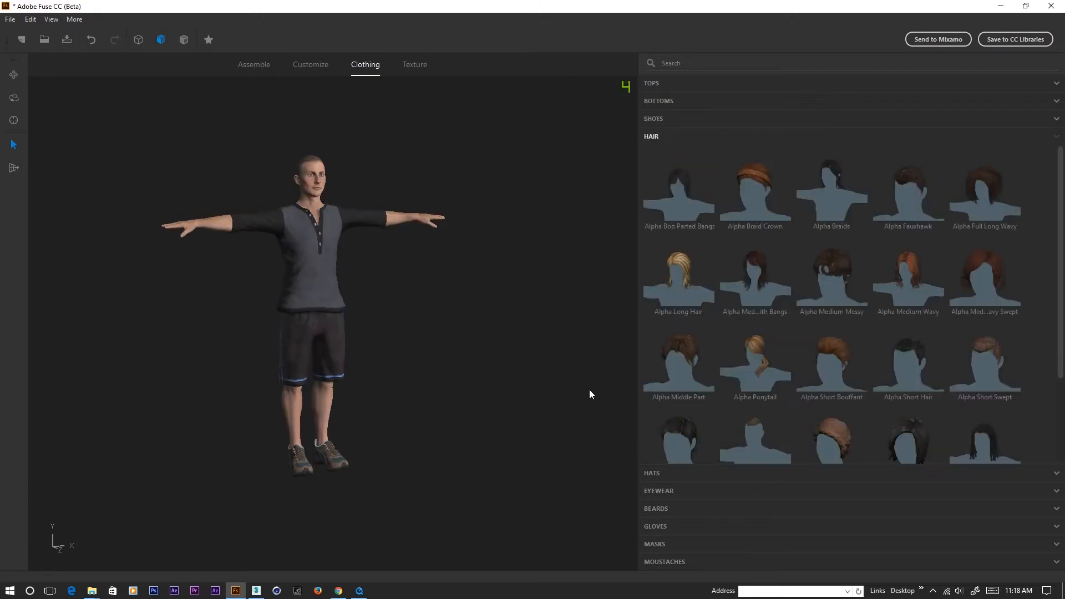
scroll(827, 293, down, 1)
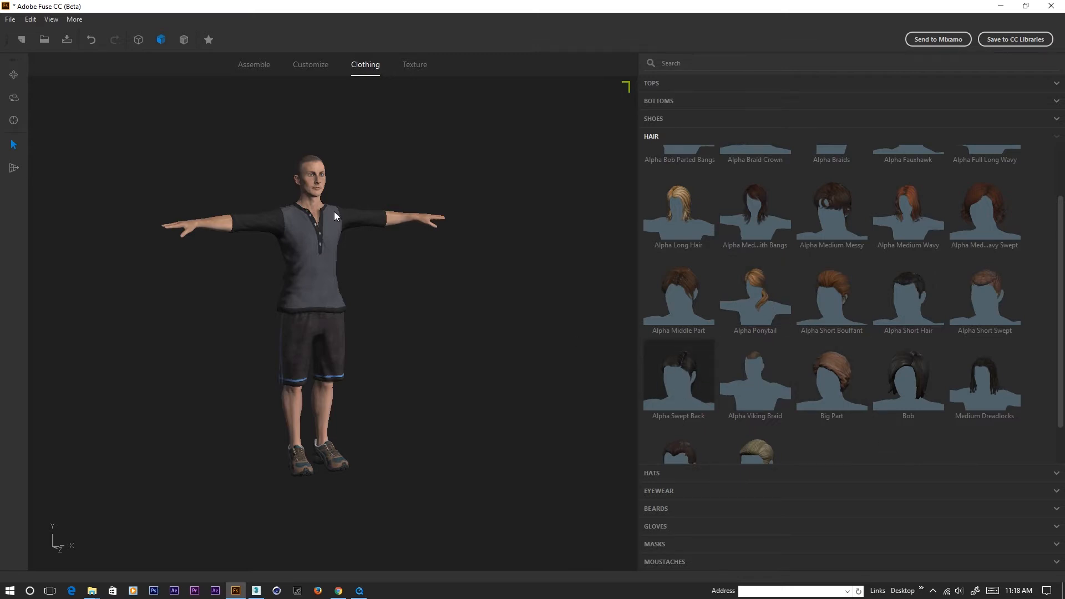
scroll(401, 193, up, 3)
middle_drag(401, 188, 391, 257)
scroll(391, 258, up, 3)
drag(431, 215, 254, 227)
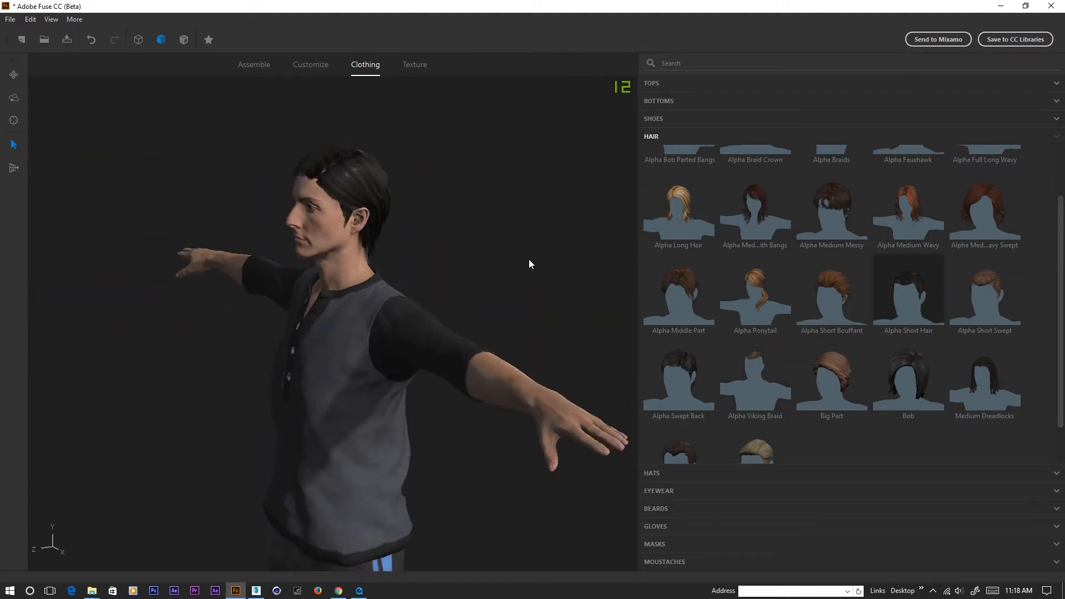
drag(212, 343, 273, 337)
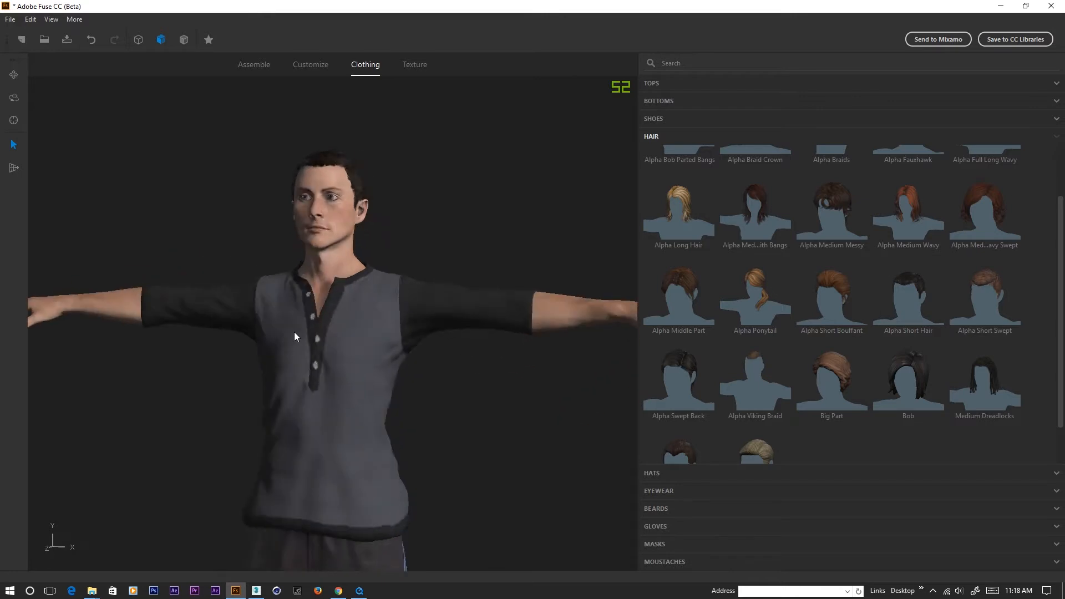
scroll(313, 329, down, 5)
middle_drag(424, 431, 392, 328)
middle_drag(482, 226, 447, 277)
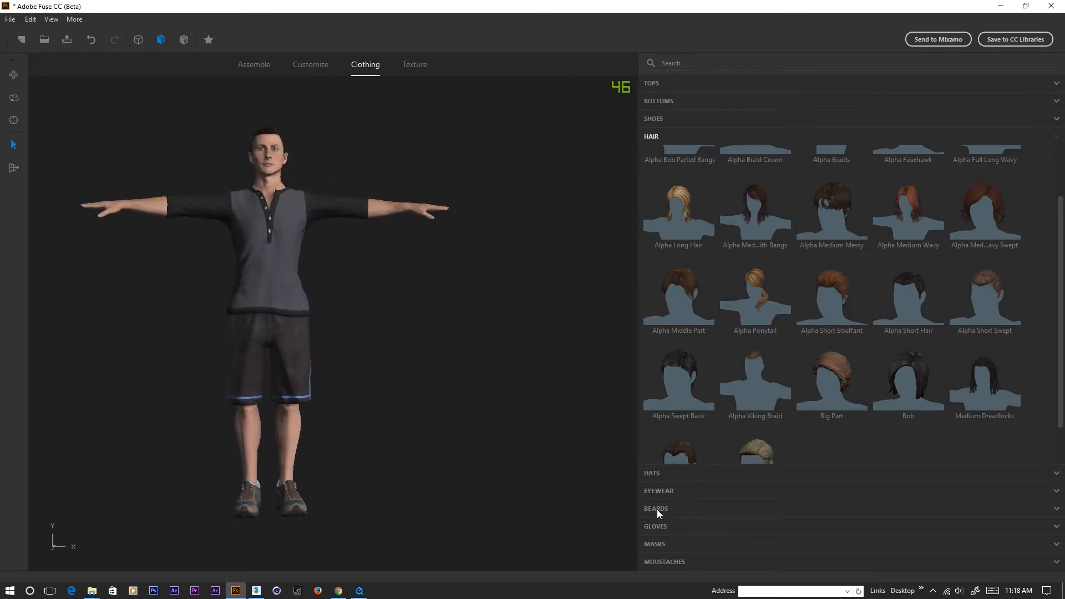
- Add the Fingerless Gloves to the character's hands and check them on the full figure
click(655, 526)
click(740, 257)
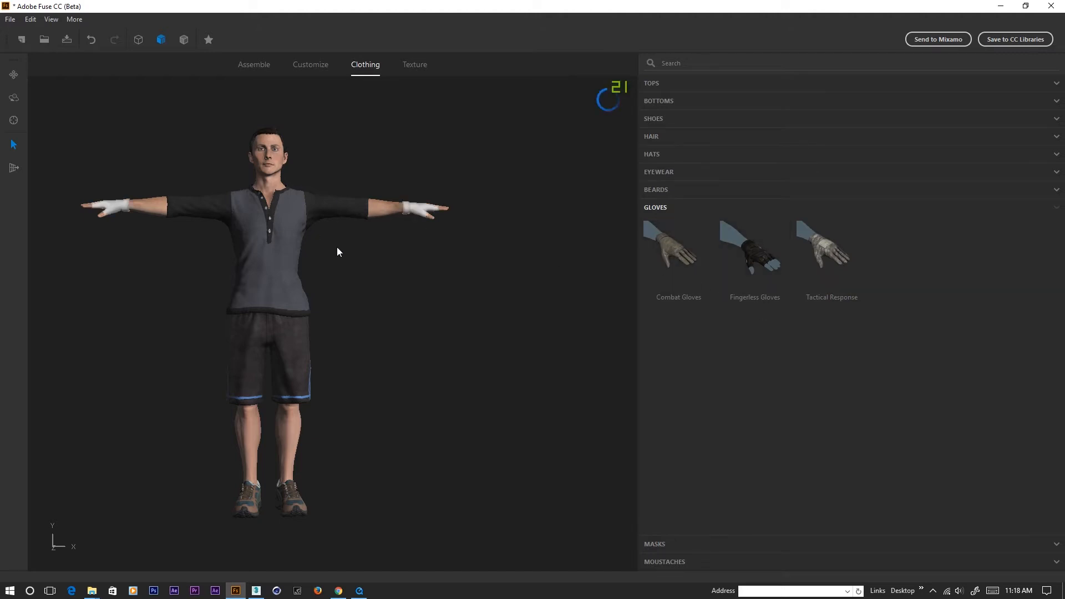
scroll(371, 258, up, 2)
scroll(372, 254, up, 1)
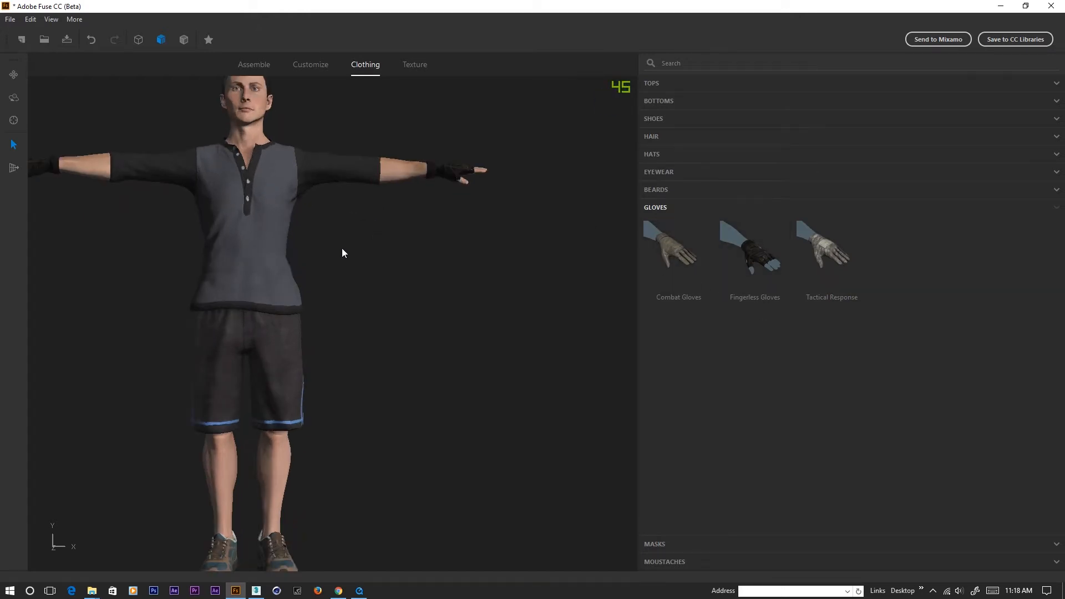
middle_drag(326, 232, 471, 271)
scroll(464, 269, down, 1)
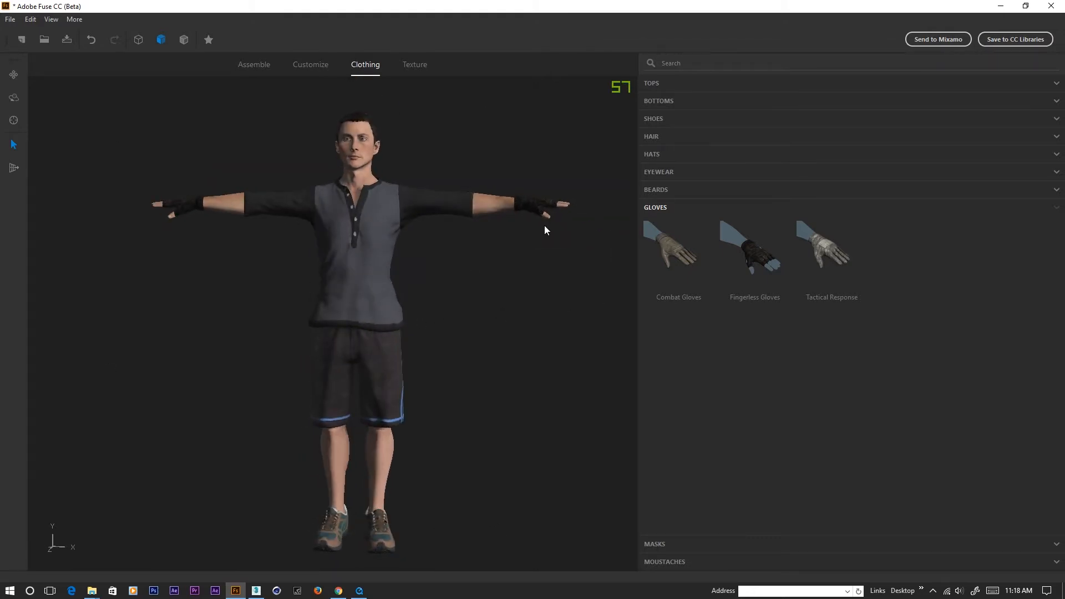
- Inspect the fully dressed character with its gloves, shoes and hair from the side and front
scroll(425, 371, down, 1)
middle_drag(411, 401, 342, 388)
drag(486, 341, 555, 340)
drag(162, 319, 187, 318)
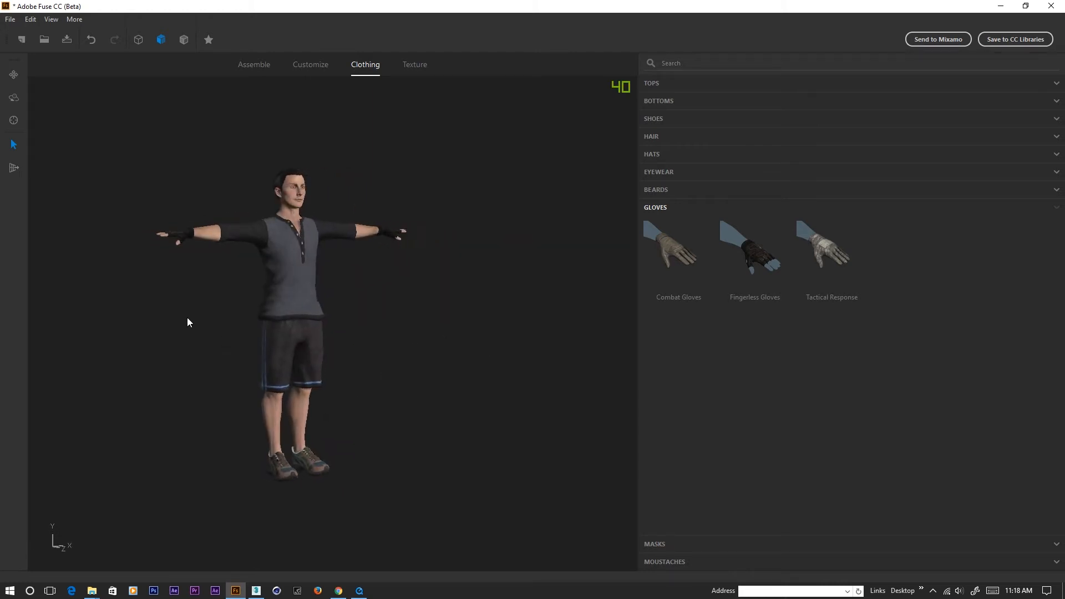
middle_drag(430, 354, 461, 357)
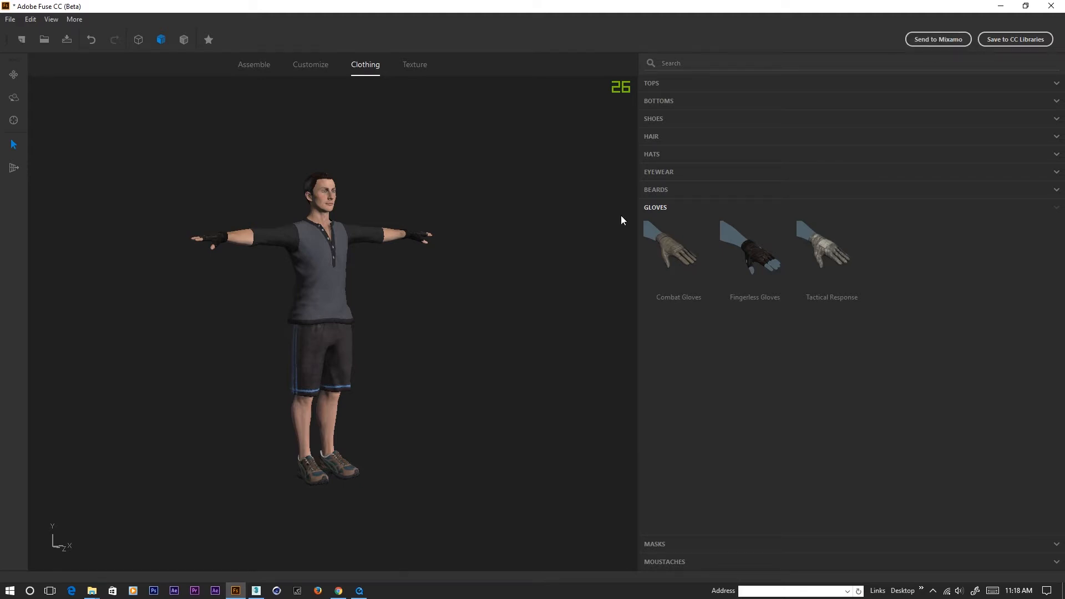
drag(512, 316, 404, 319)
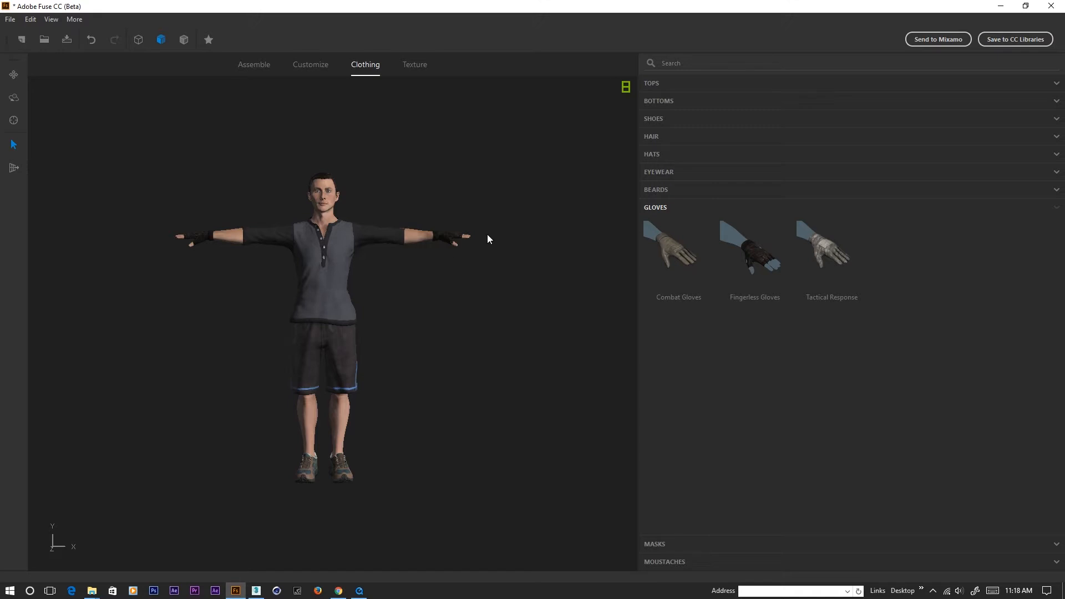
mouse_move(217, 305)
mouse_down()
mouse_move(385, 302)
mouse_move(224, 290)
mouse_up()
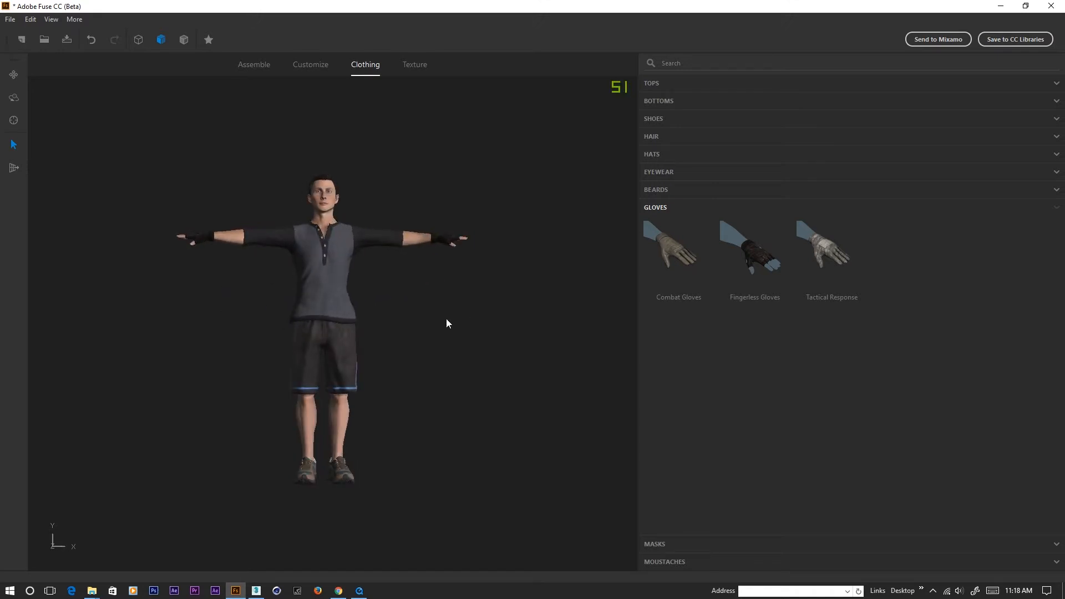
- Start exporting the character model as OBJ with Pack Textures and UVs enabled
click(4, 19)
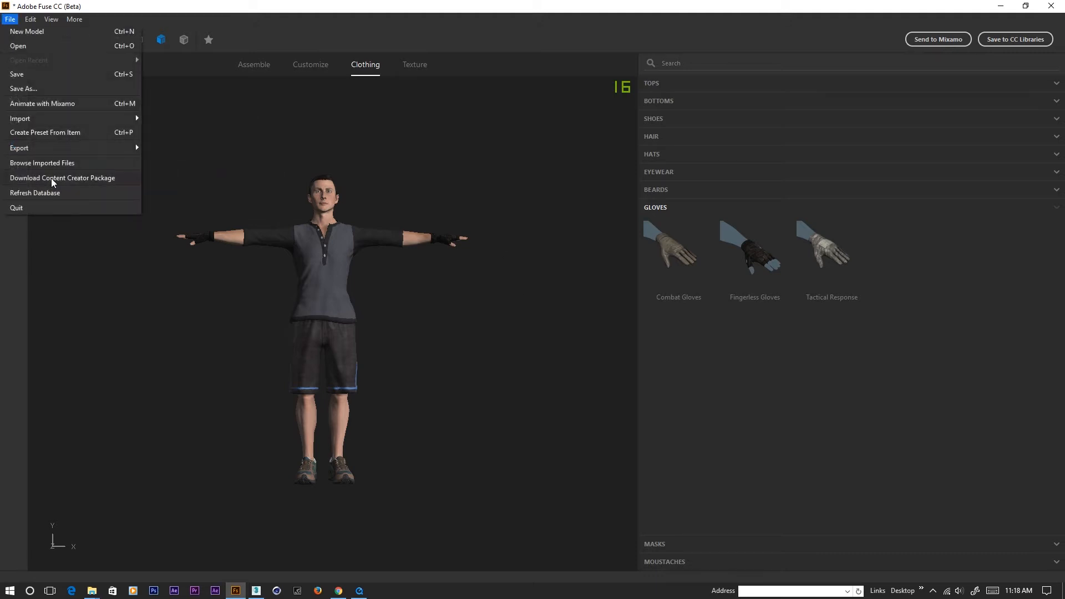
mouse_move(28, 148)
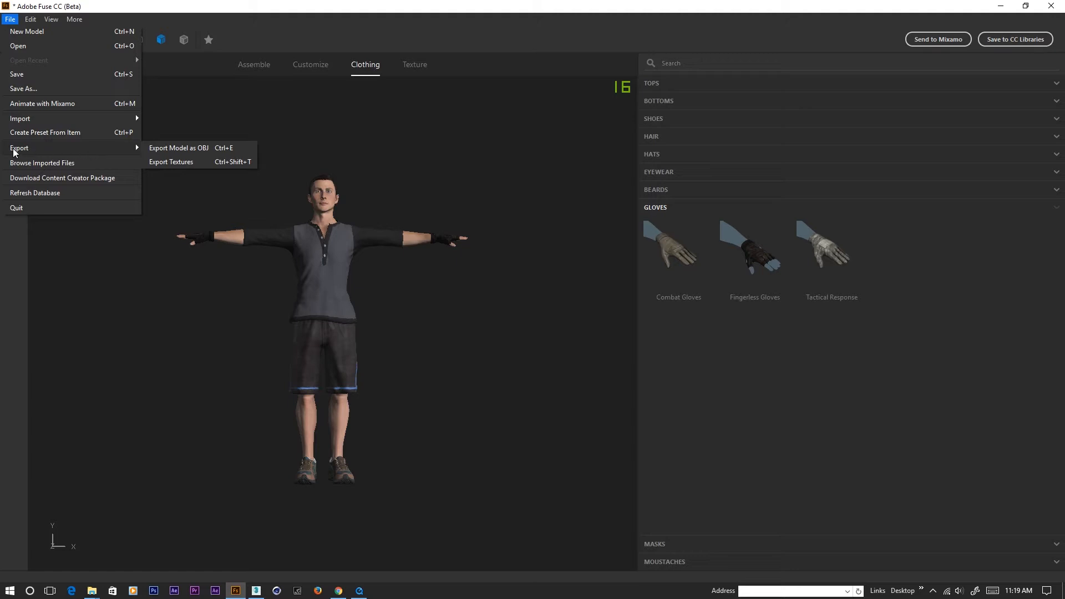
click(215, 149)
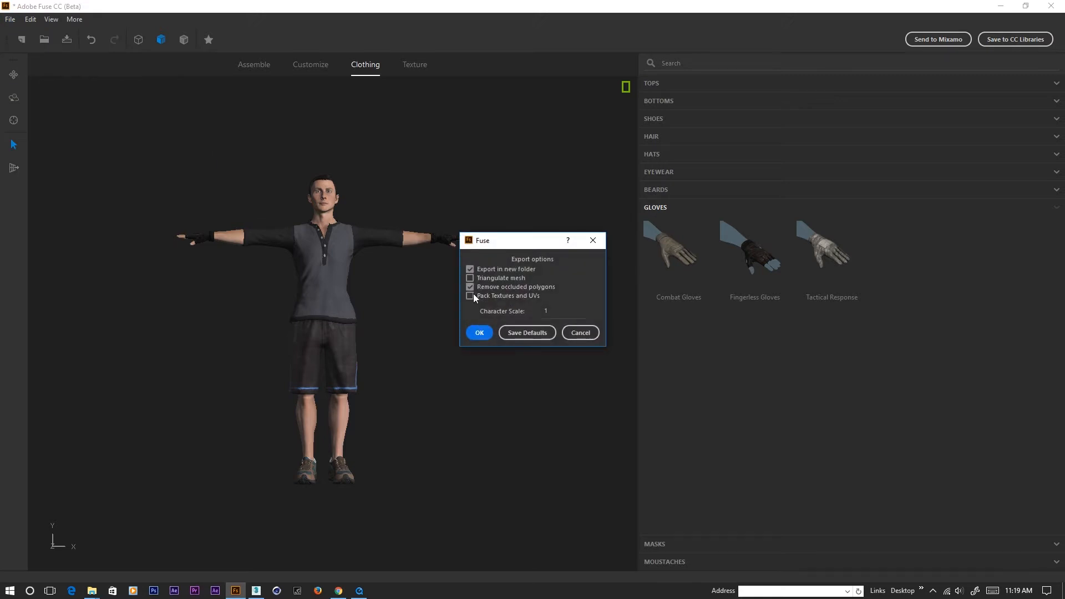
click(469, 296)
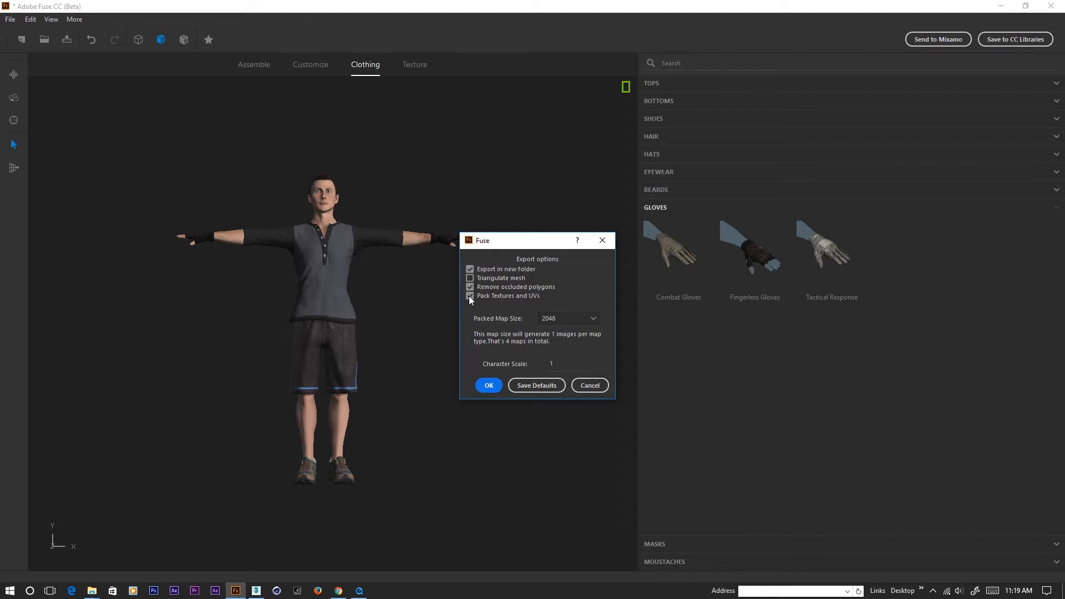
click(488, 385)
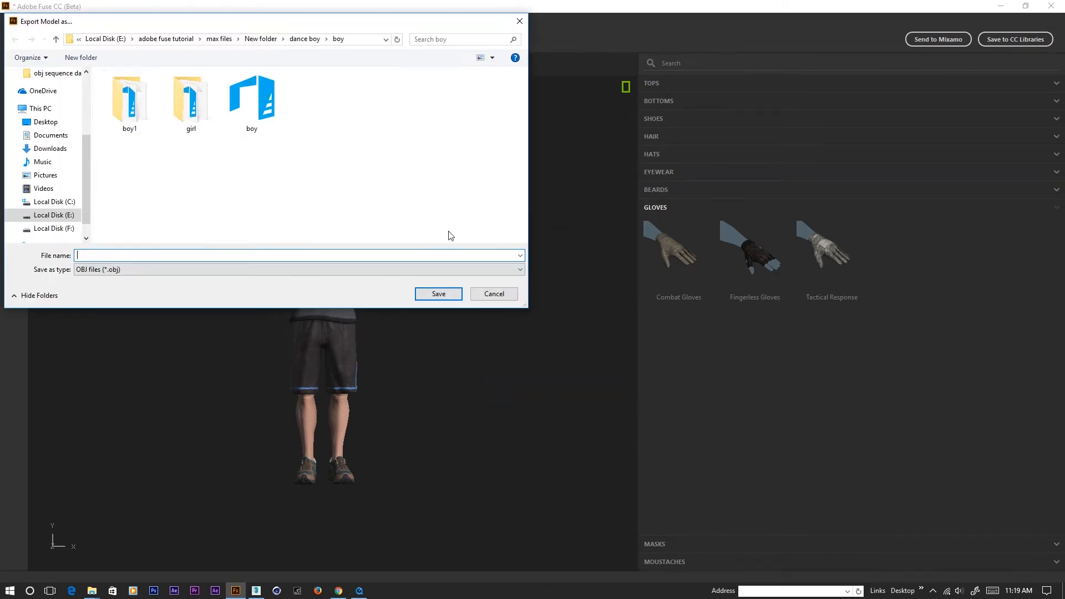
- Create a folder named max on the Desktop and save the exported OBJ in it as boy
scroll(42, 93, up, 3)
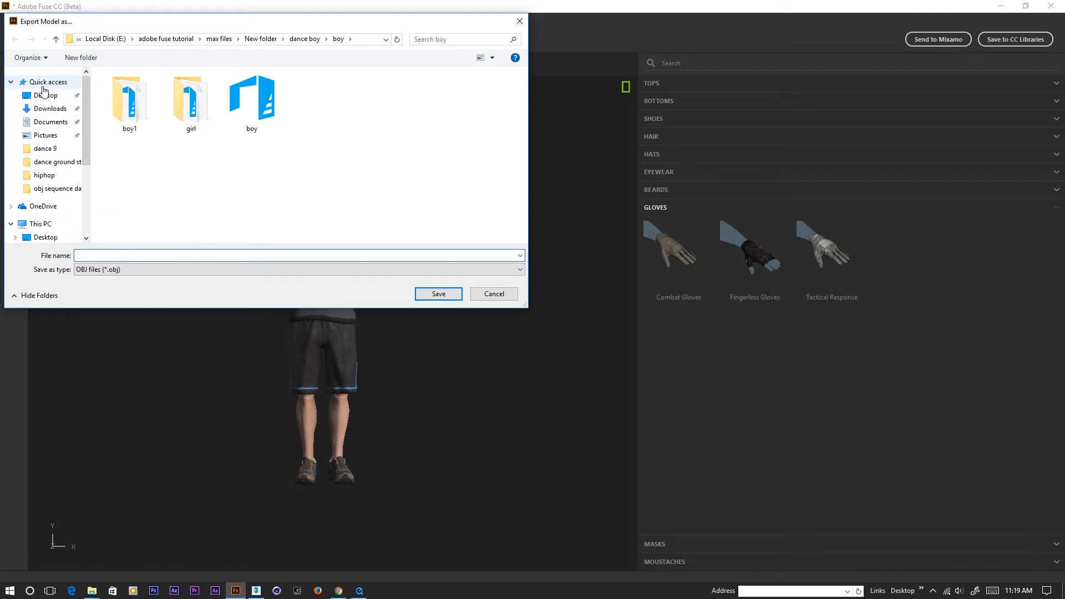
click(47, 96)
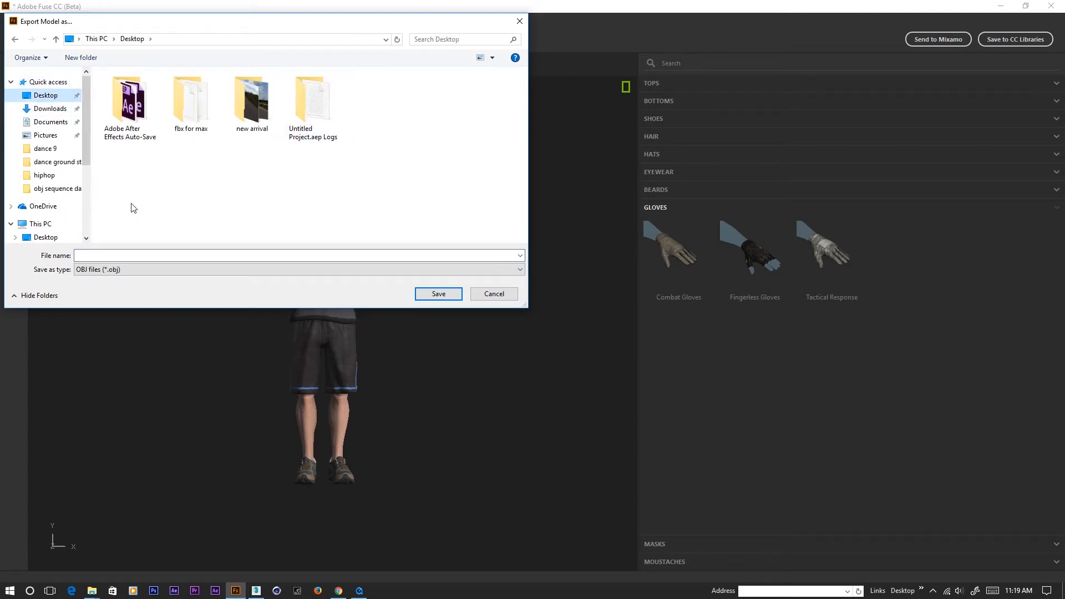
click(79, 58)
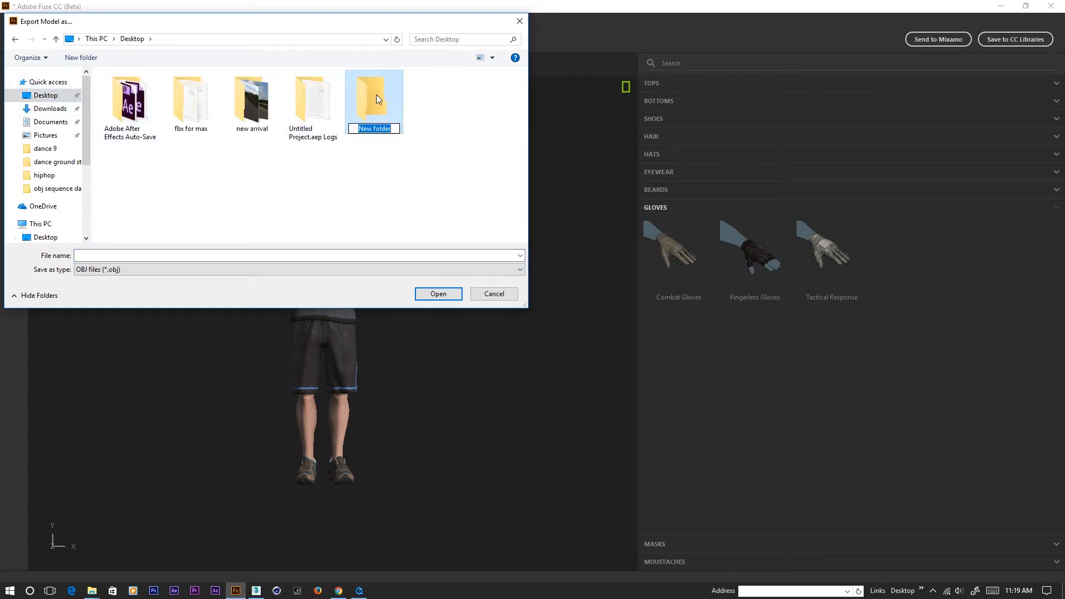
text(max)
click(437, 293)
double_click(377, 88)
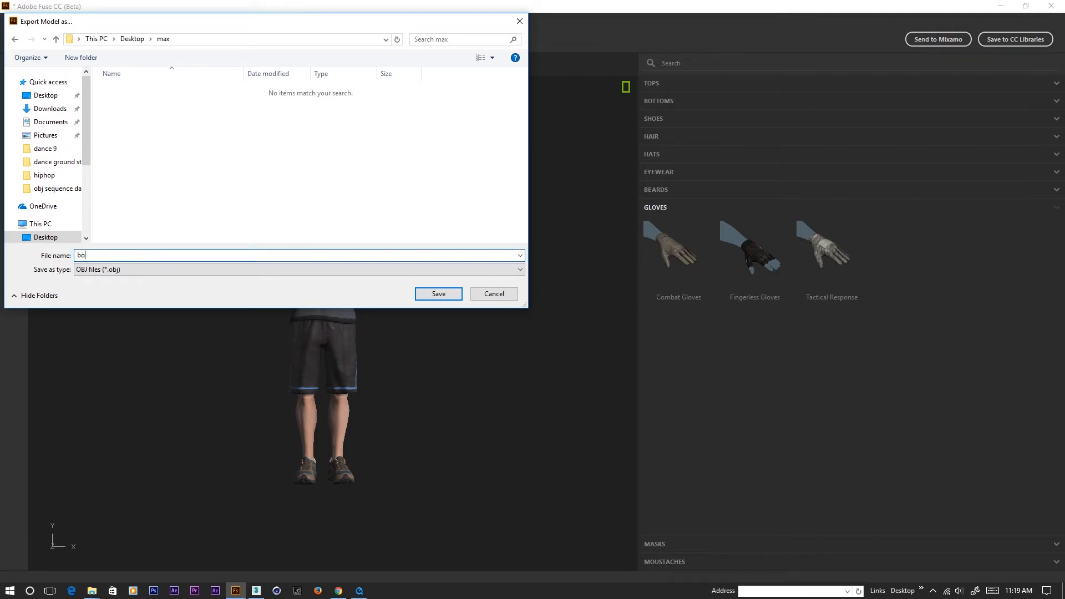
click(422, 296)
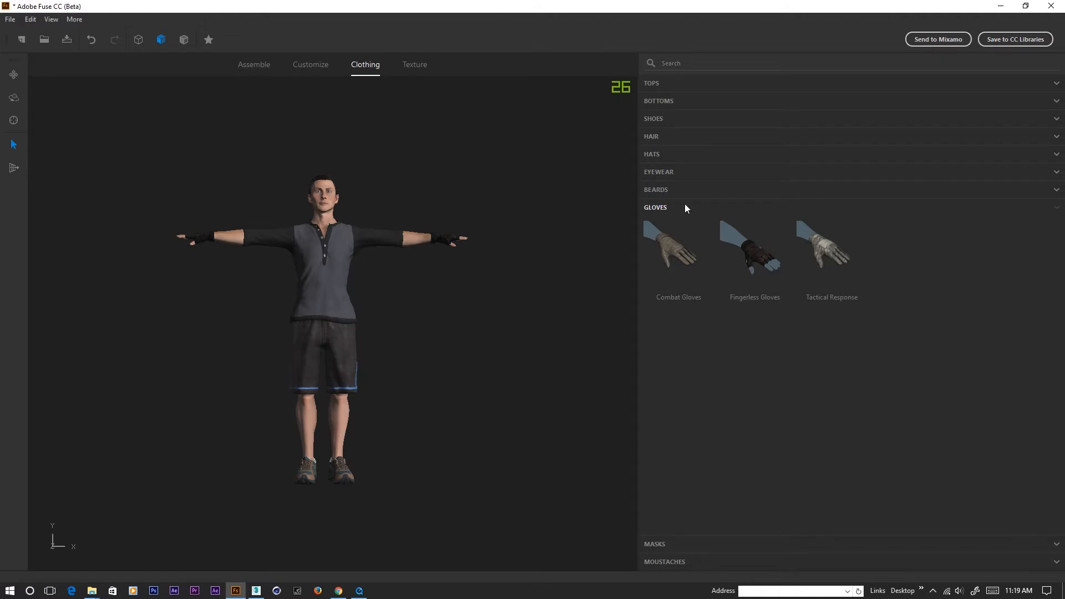
- Minimize Fuse and open the boy folder inside the Desktop's max folder to check the exported model and texture files
click(1001, 6)
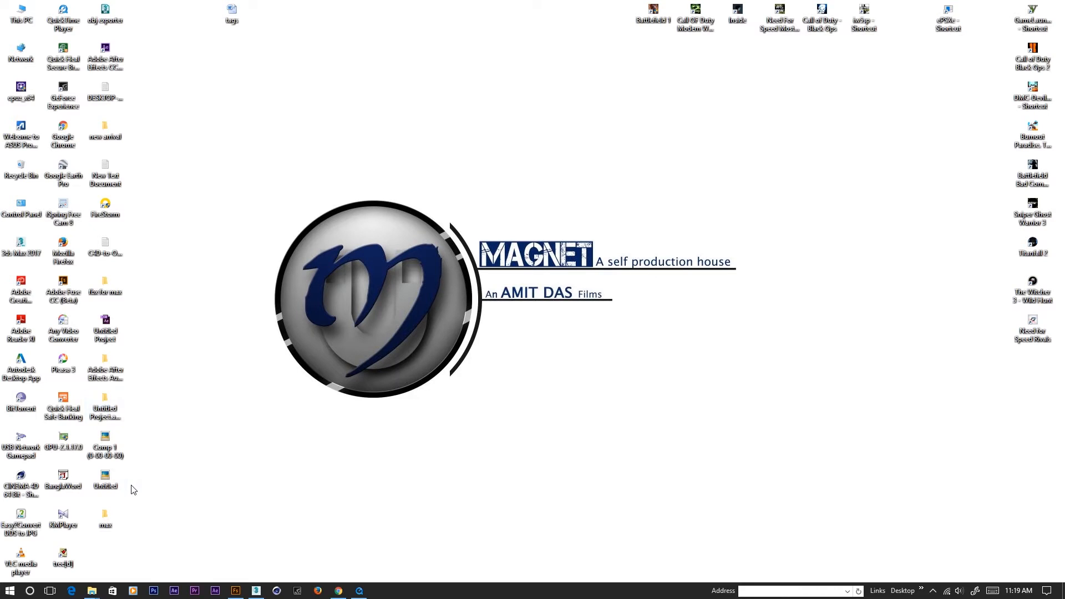
double_click(106, 520)
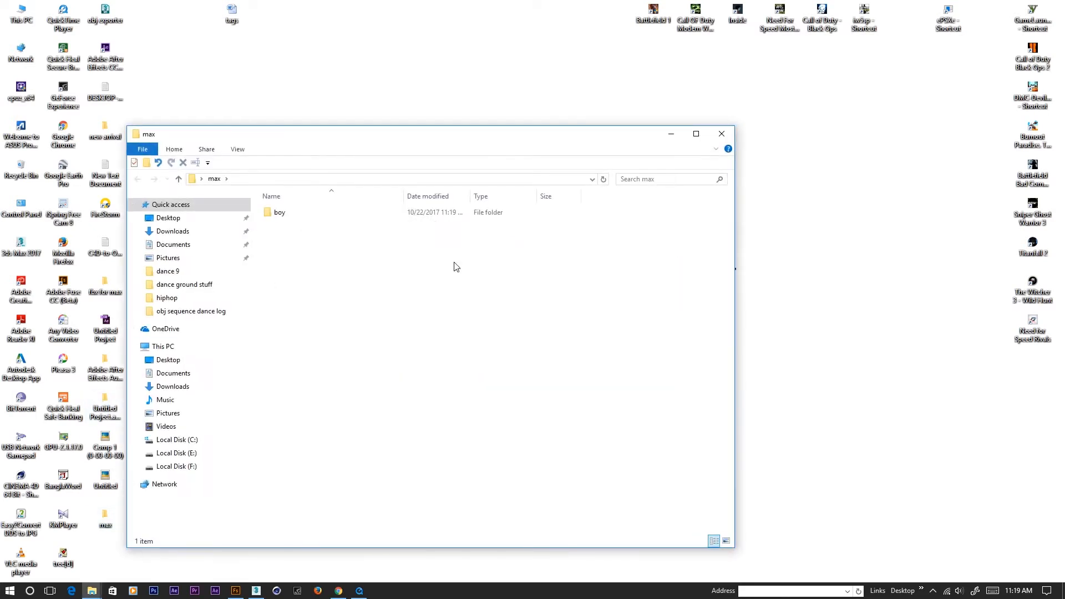
double_click(294, 216)
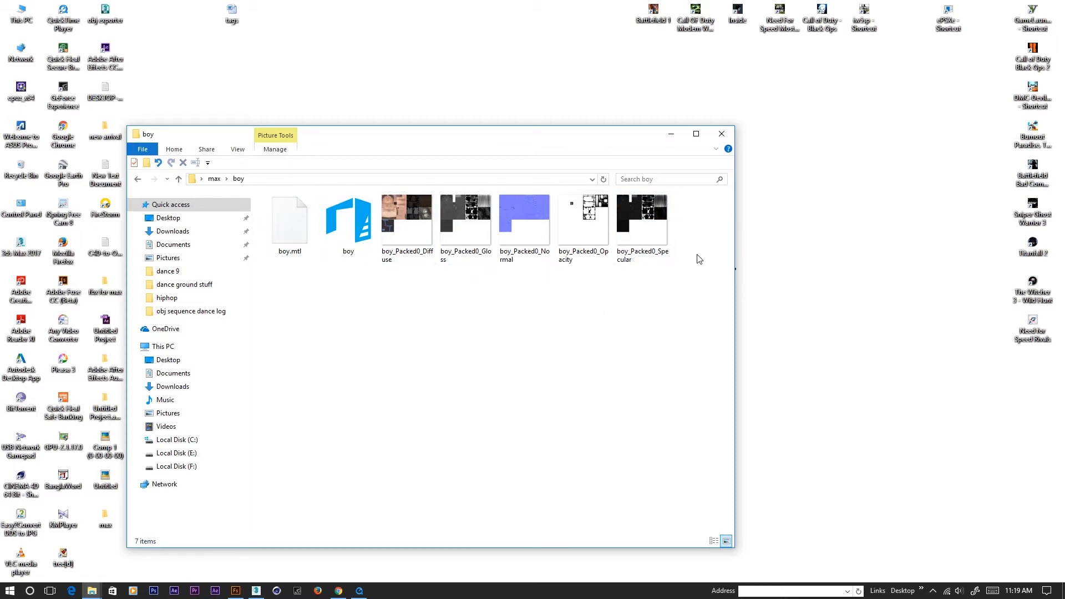
- Switch to 3ds Max and import the boy OBJ from the max\boy folder into the Perspective viewport
click(257, 590)
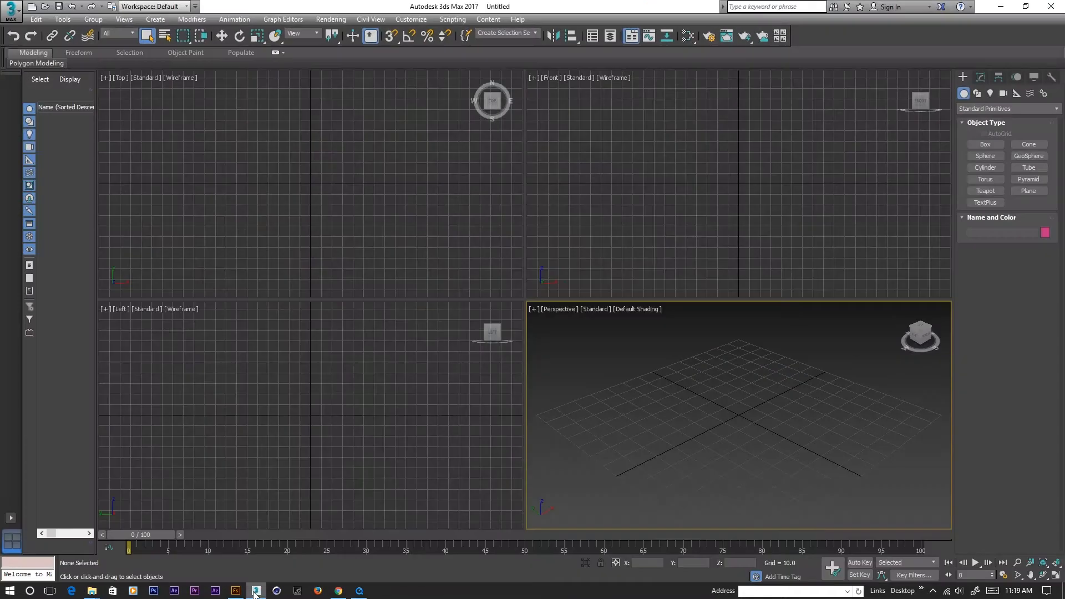
mouse_move(682, 449)
middle_down()
mouse_move(650, 421)
mouse_move(691, 443)
mouse_move(675, 418)
mouse_move(678, 437)
middle_up()
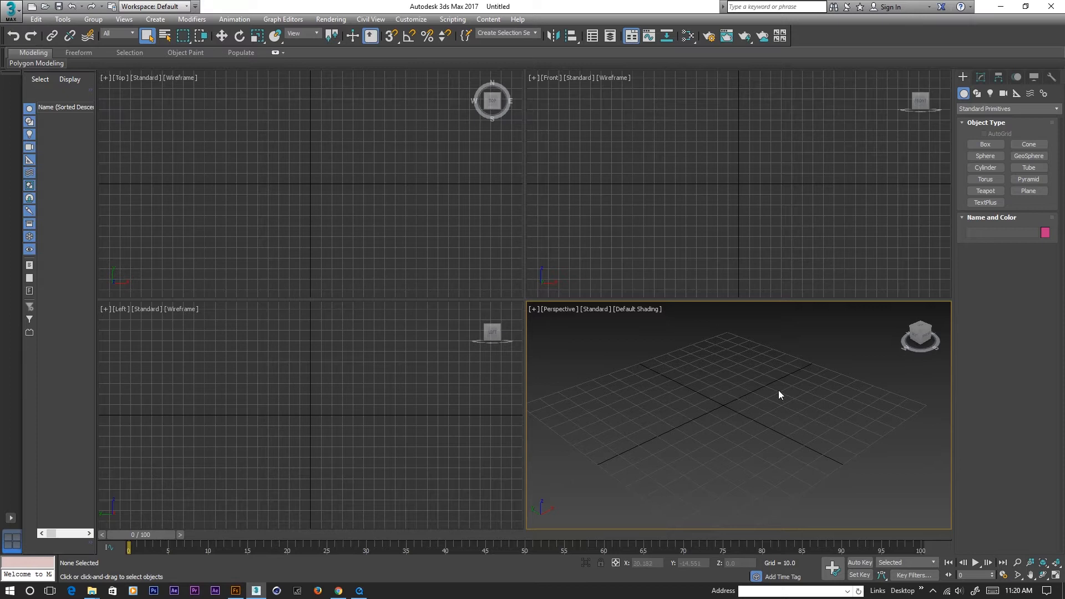
scroll(748, 450, down, 2)
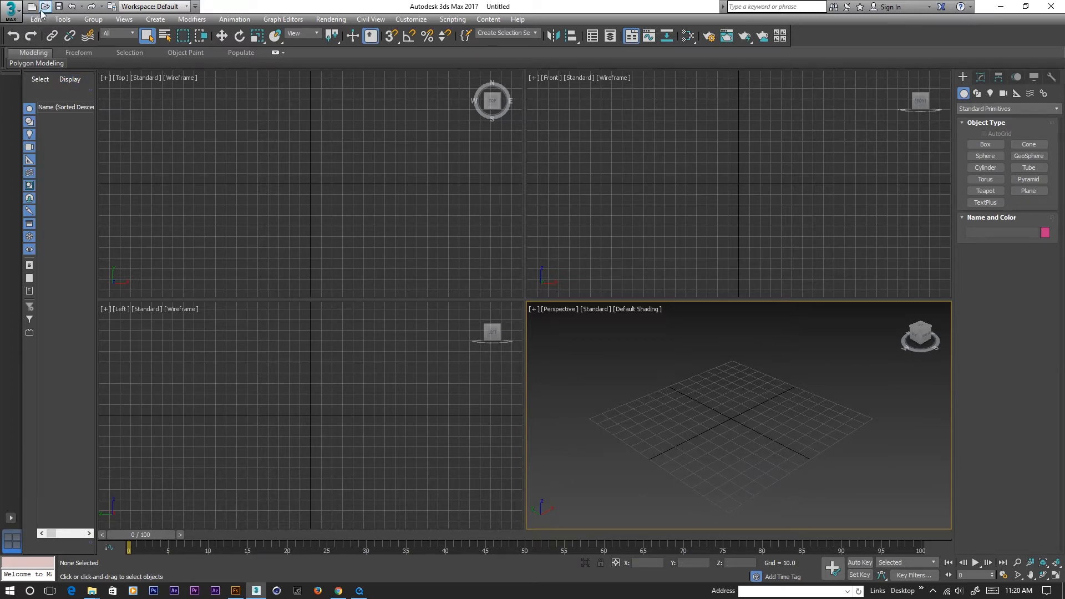
mouse_move(87, 593)
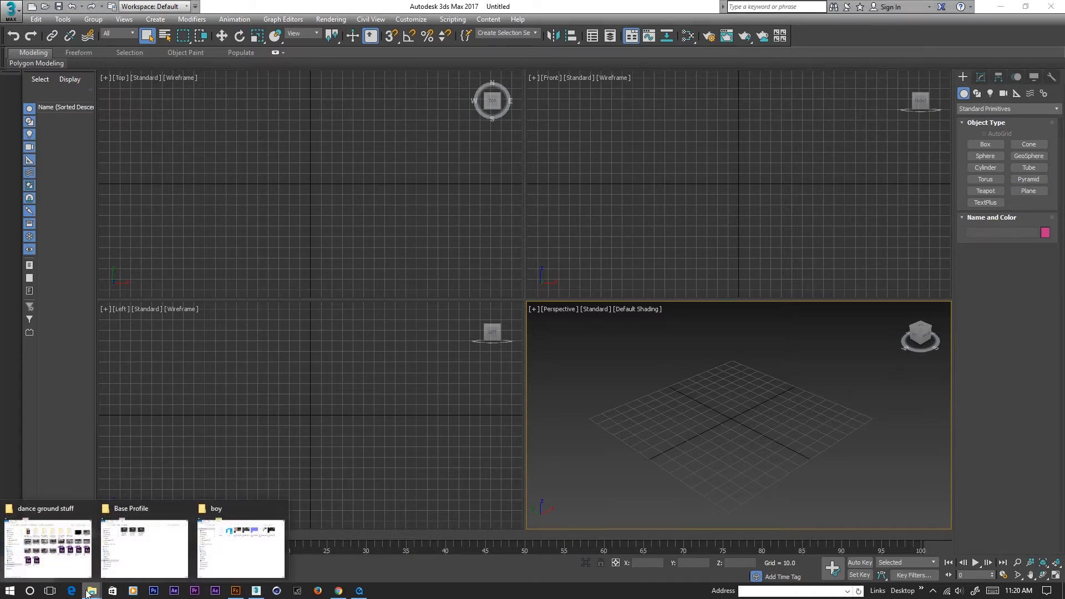
click(239, 549)
drag(358, 136, 205, 125)
click(197, 202)
drag(197, 201, 729, 403)
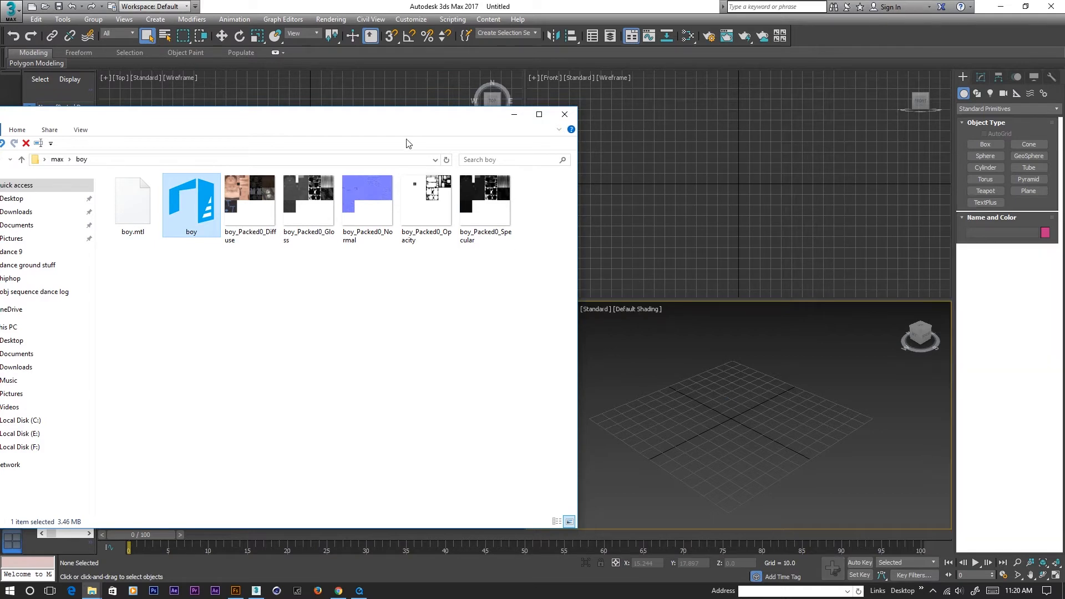
click(514, 114)
click(738, 487)
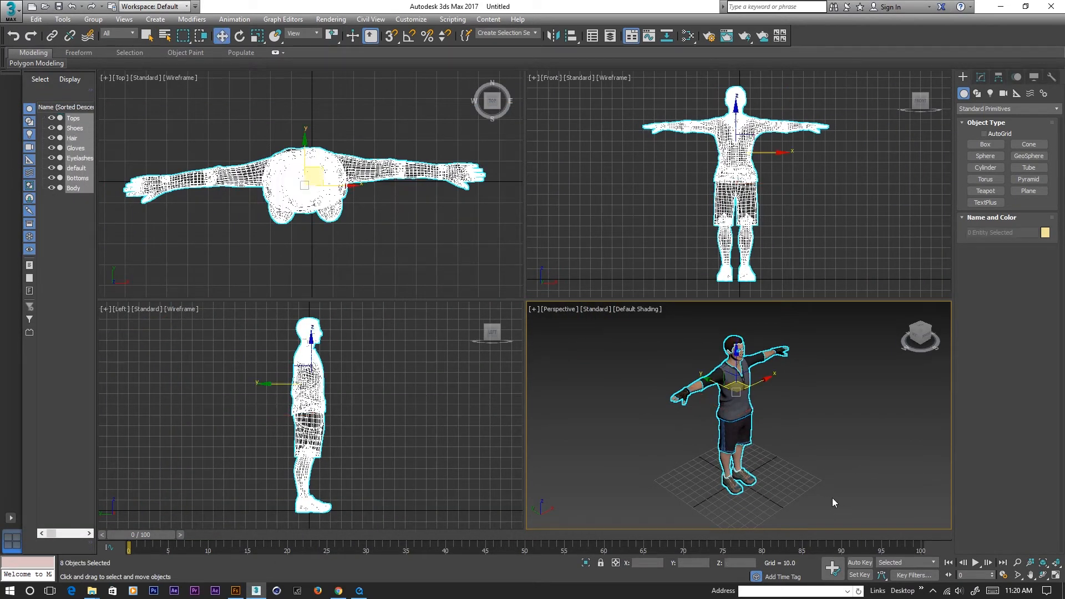
- Inspect the imported character and its textures in the Perspective viewport from the front and up close
alt+middle_drag(833, 497, 784, 492)
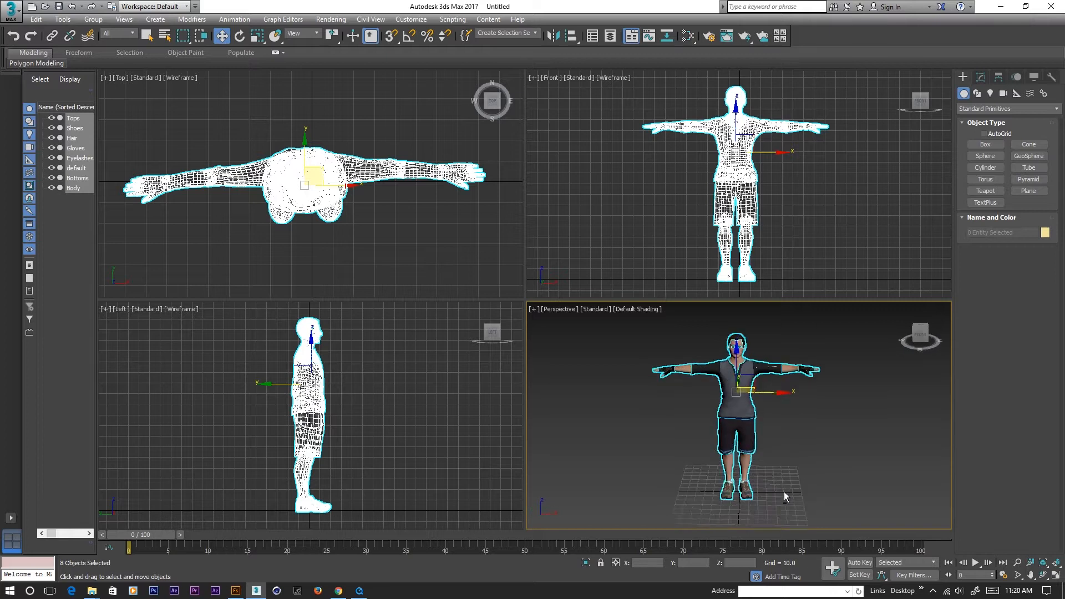
scroll(784, 491, up, 6)
middle_drag(829, 408, 802, 472)
alt+middle_drag(803, 472, 787, 502)
scroll(755, 478, down, 8)
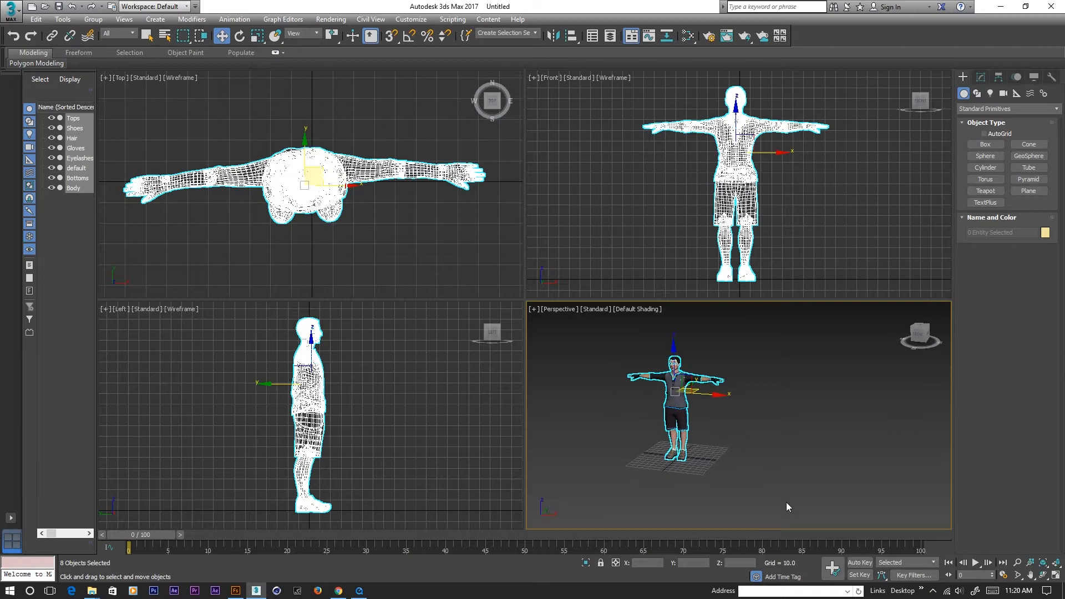
- Start exporting the scene as an Autodesk FBX file and go to the max folder on the Desktop
click(11, 9)
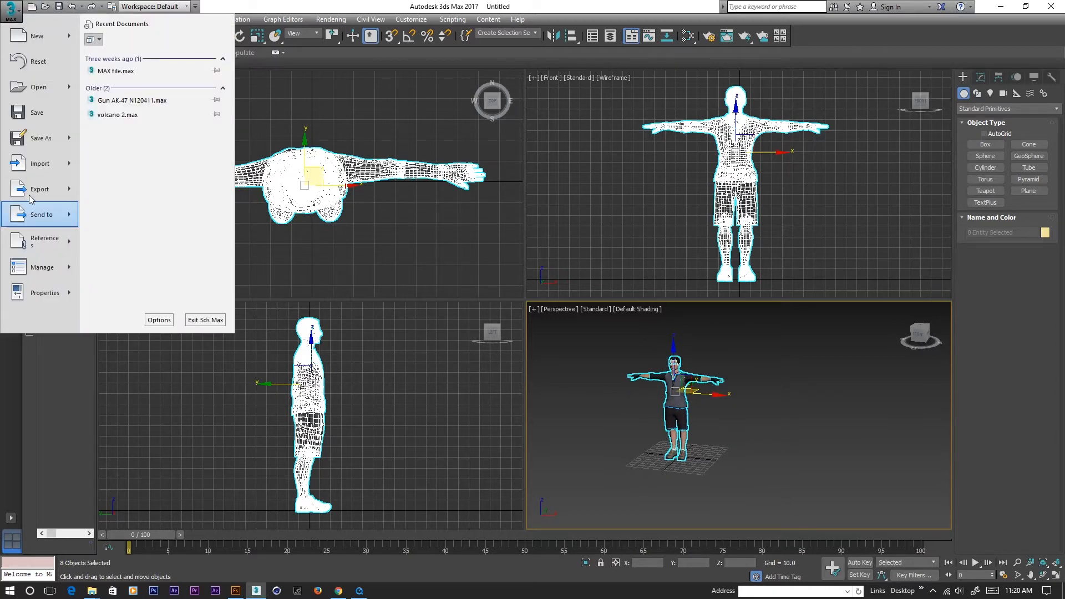
mouse_move(44, 189)
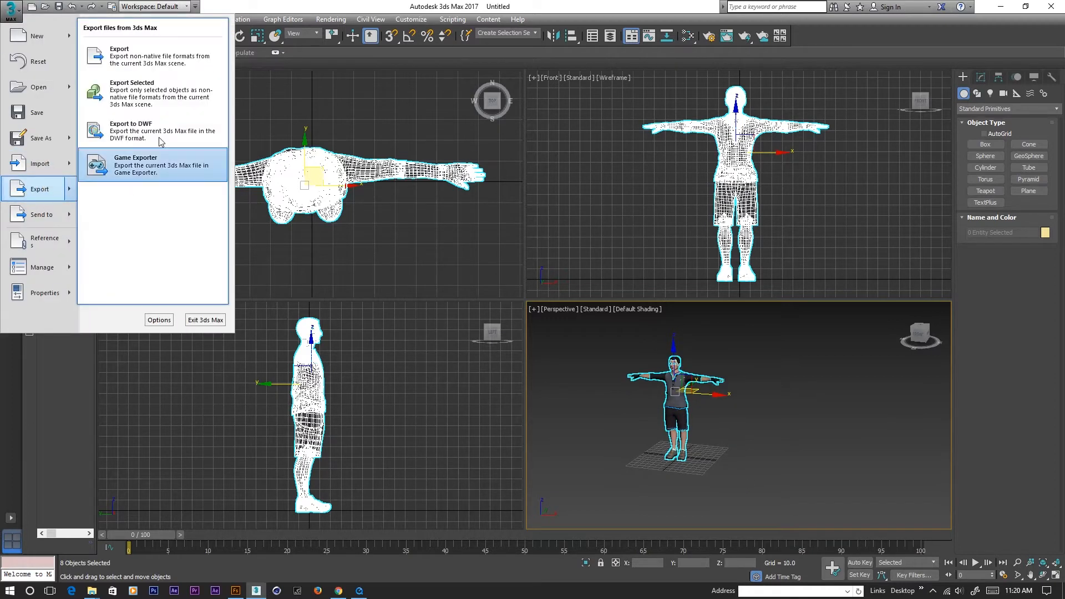
click(133, 47)
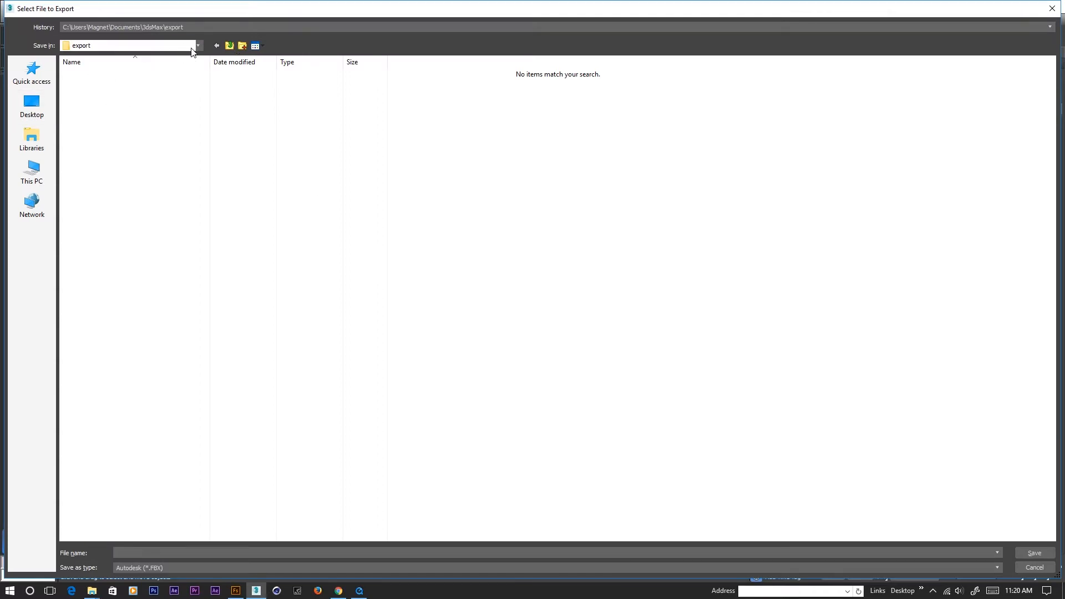
click(33, 104)
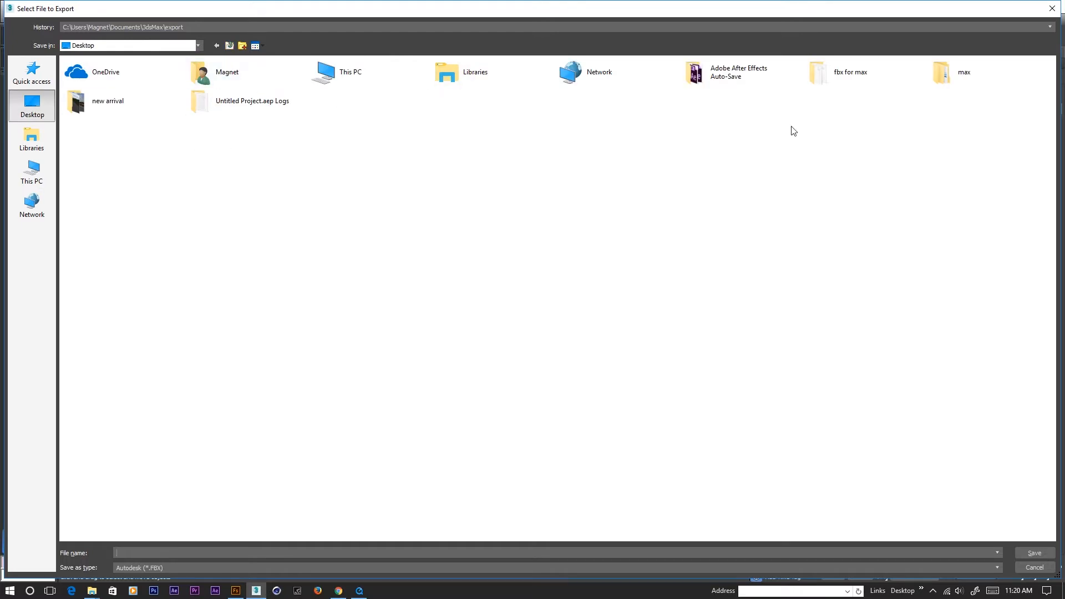
double_click(953, 73)
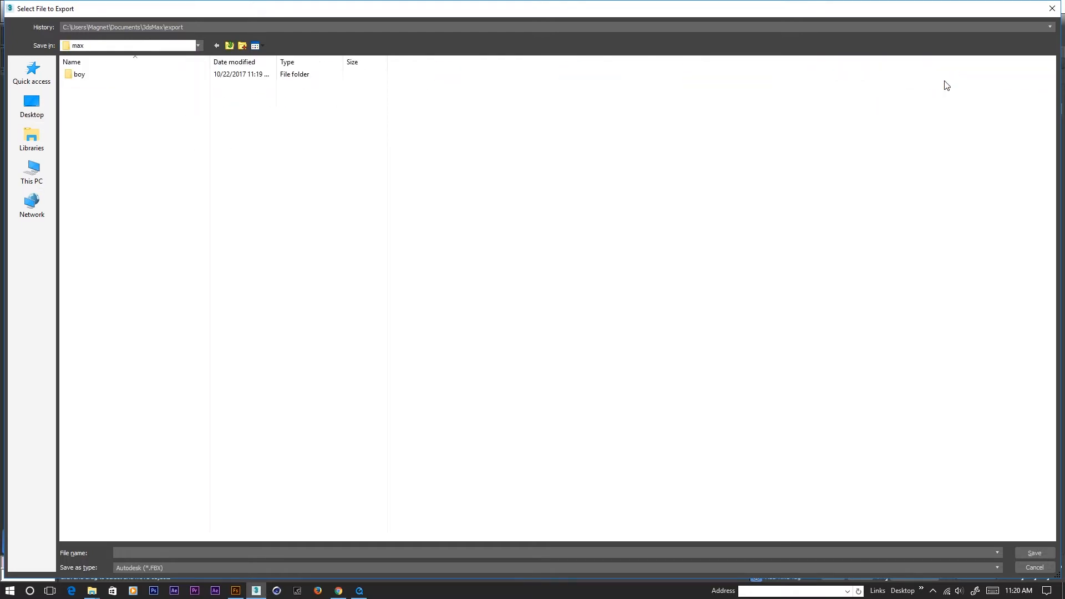
- Create a folder named "bo fbx" inside the max folder and open it as the export location
click(244, 46)
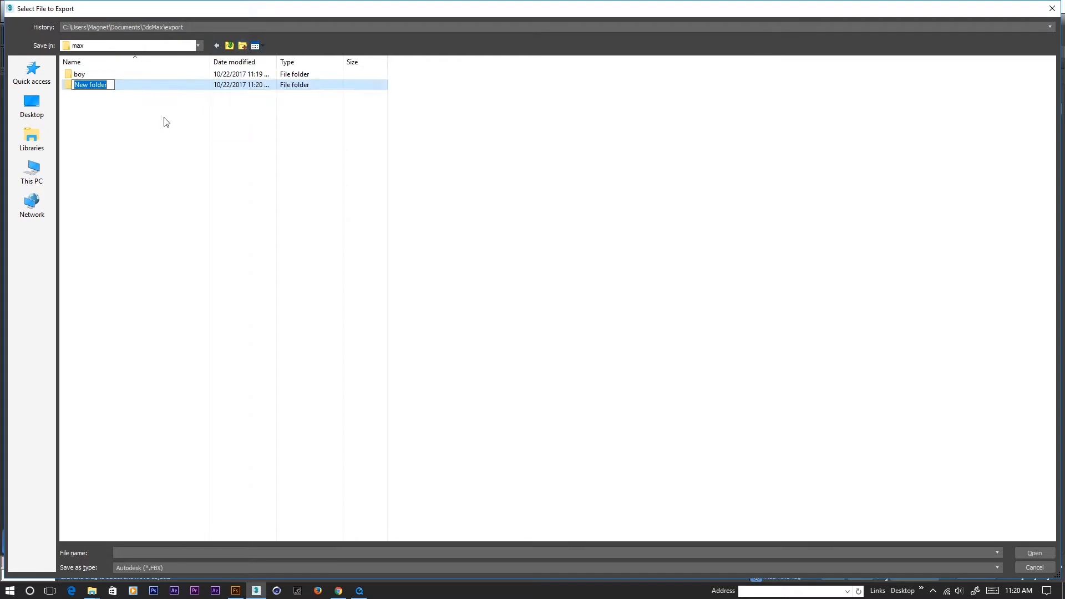
text(bo)
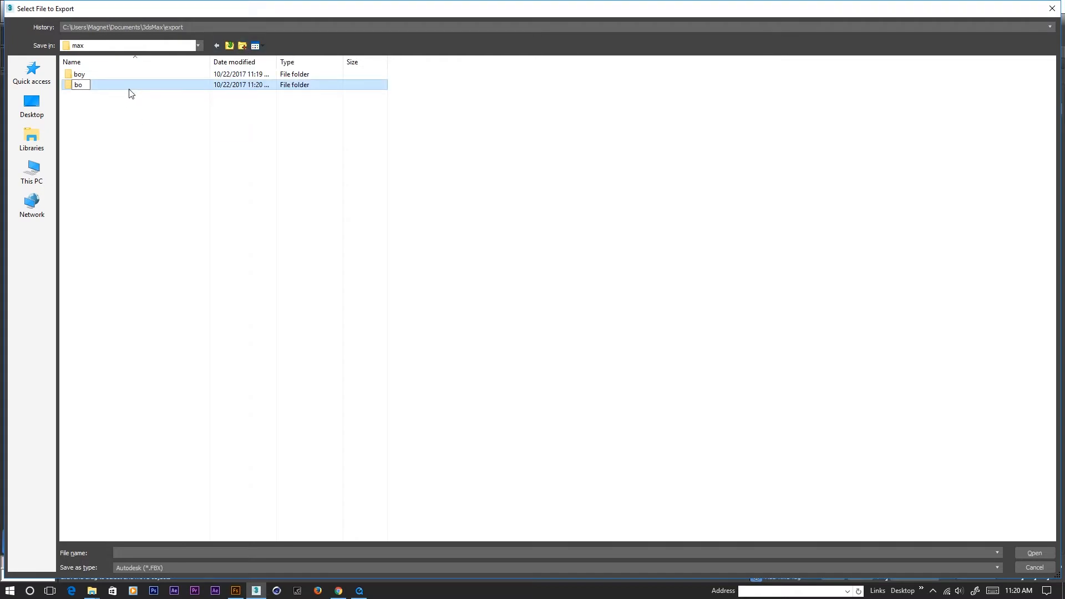
text( fbx)
key(Return)
double_click(133, 87)
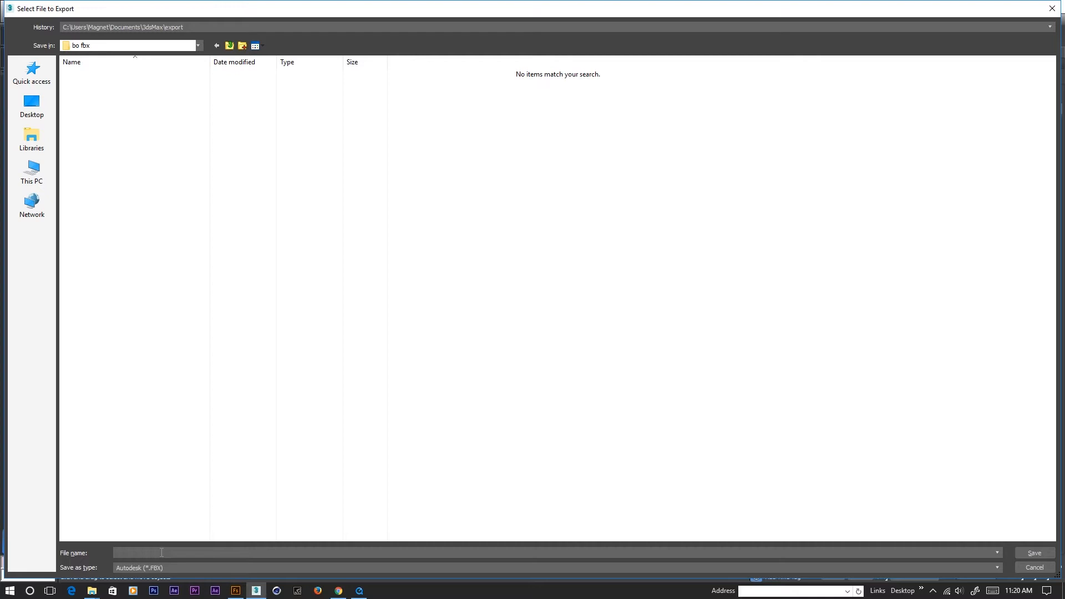
- Name the FBX file 1 and export it with the Autodesk Media & Entertainment preset
text(1)
click(1033, 553)
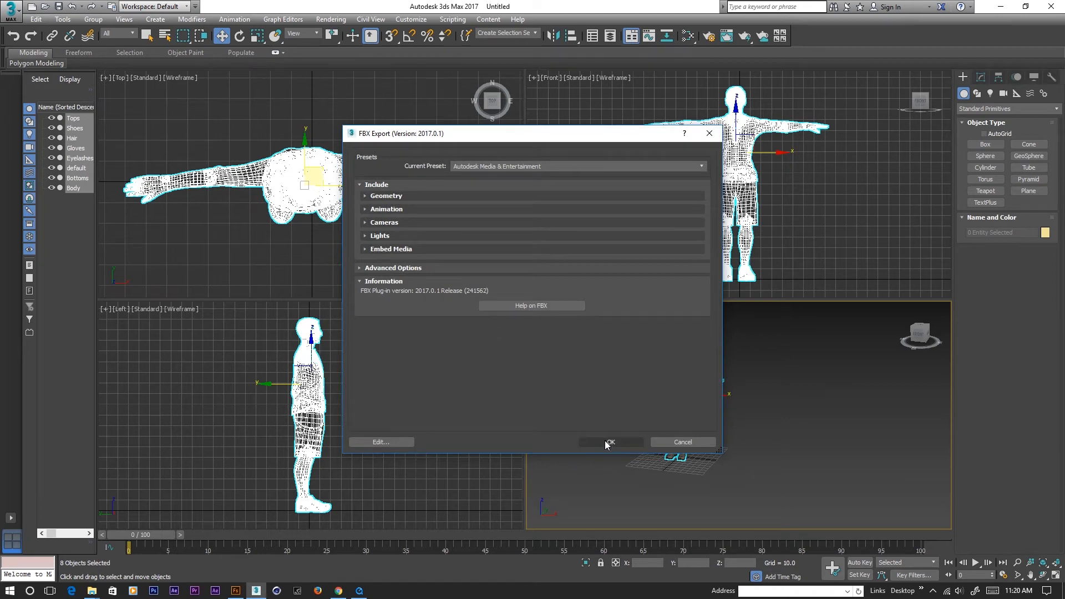
click(606, 442)
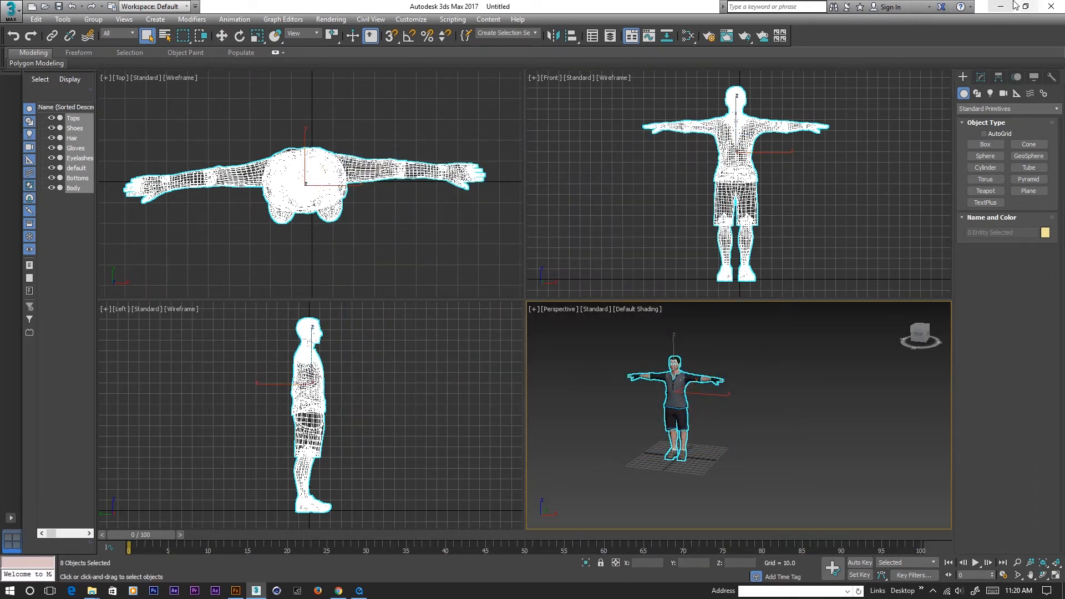
- Minimize 3ds Max and check the exported boy1.FBX in the bo fbx folder inside the Desktop's max folder
click(1003, 6)
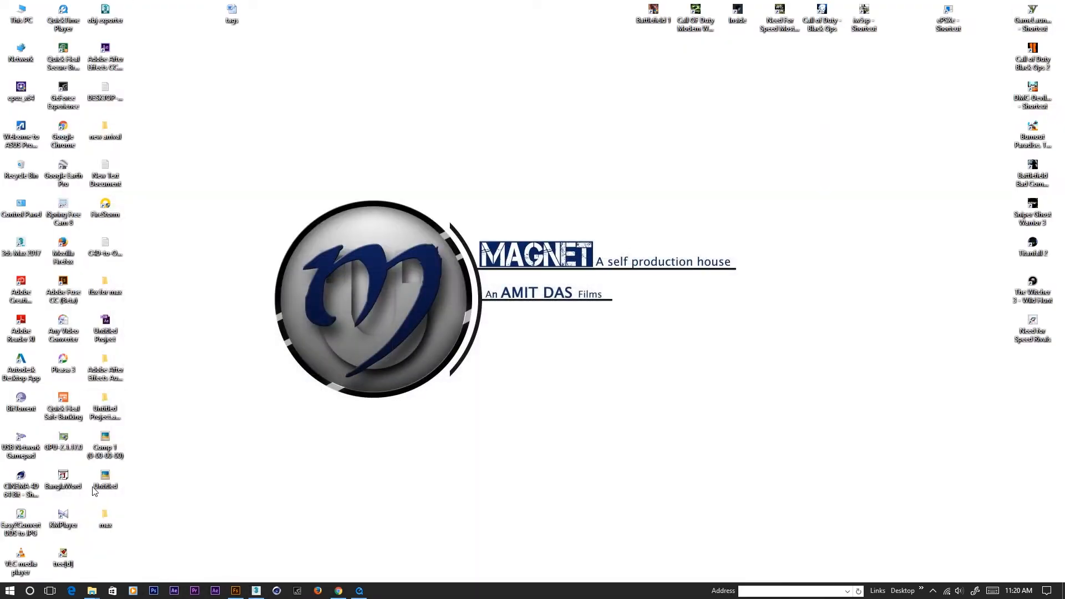
double_click(101, 515)
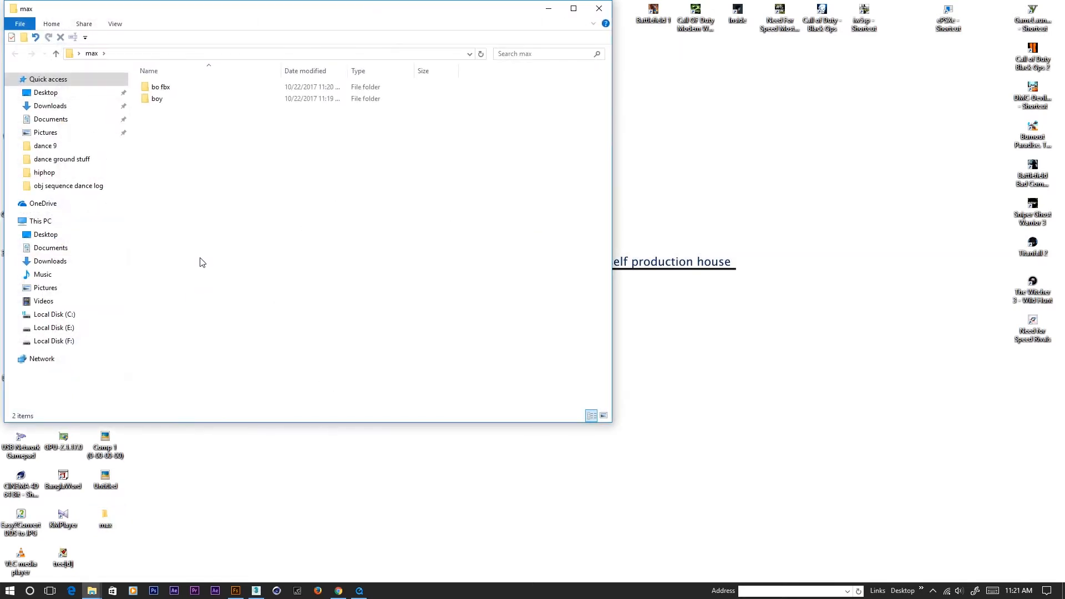
click(175, 88)
double_click(176, 89)
click(185, 90)
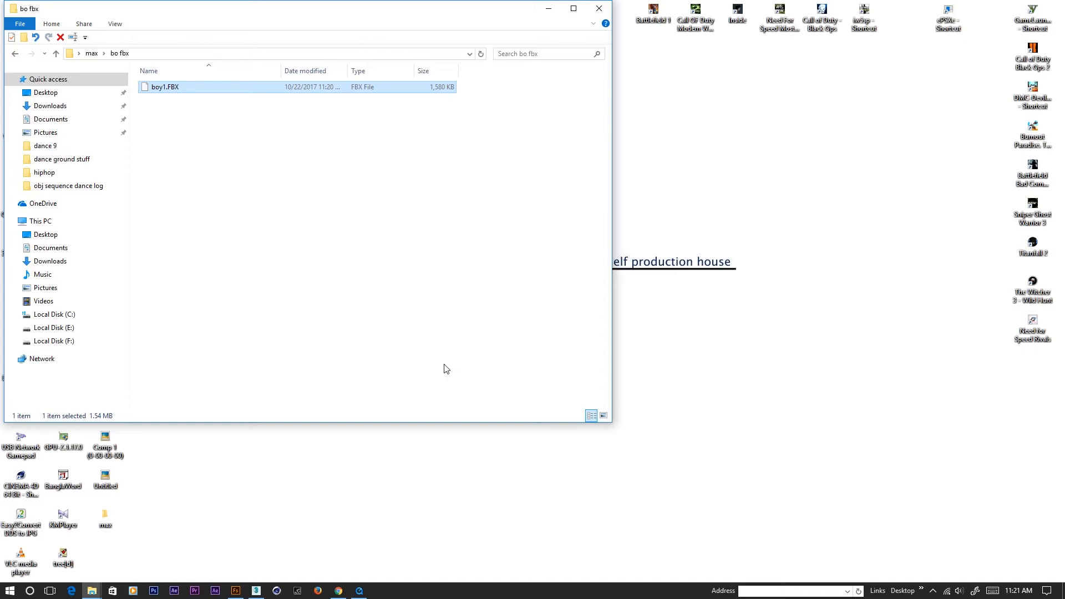
drag(173, 14, 350, 78)
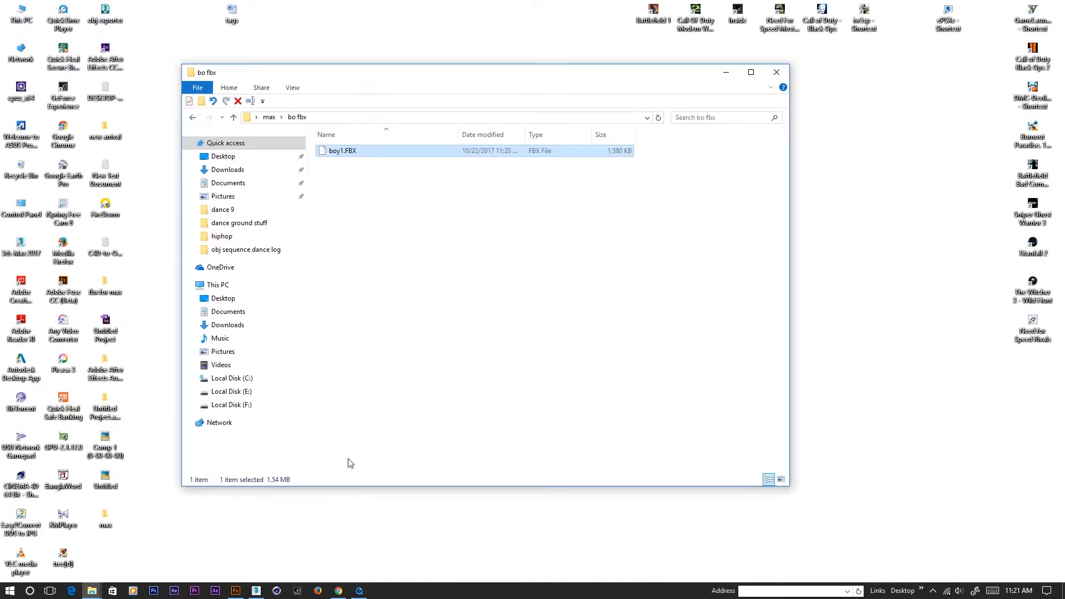
- Switch to the Mixamo site in Chrome and look over the current character and the animation library
click(339, 591)
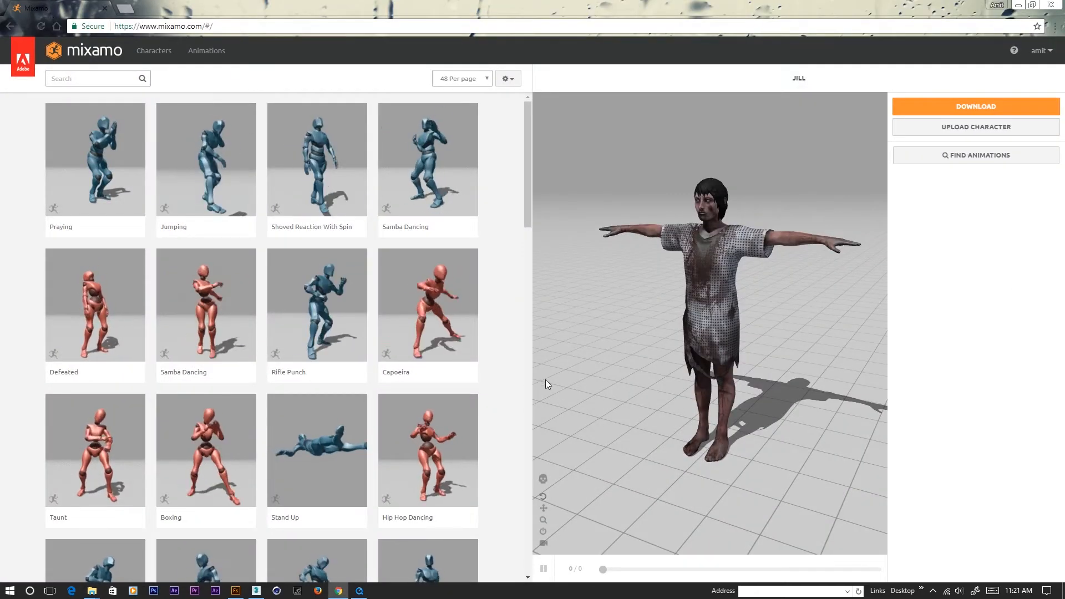
click(127, 9)
click(75, 8)
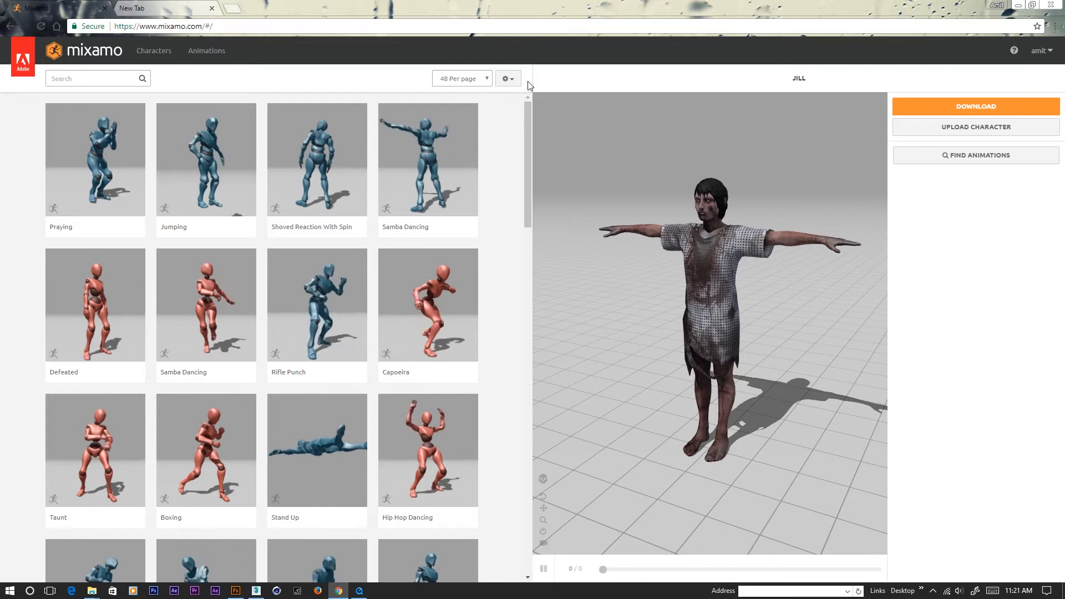
drag(626, 403, 584, 382)
scroll(155, 238, down, 3)
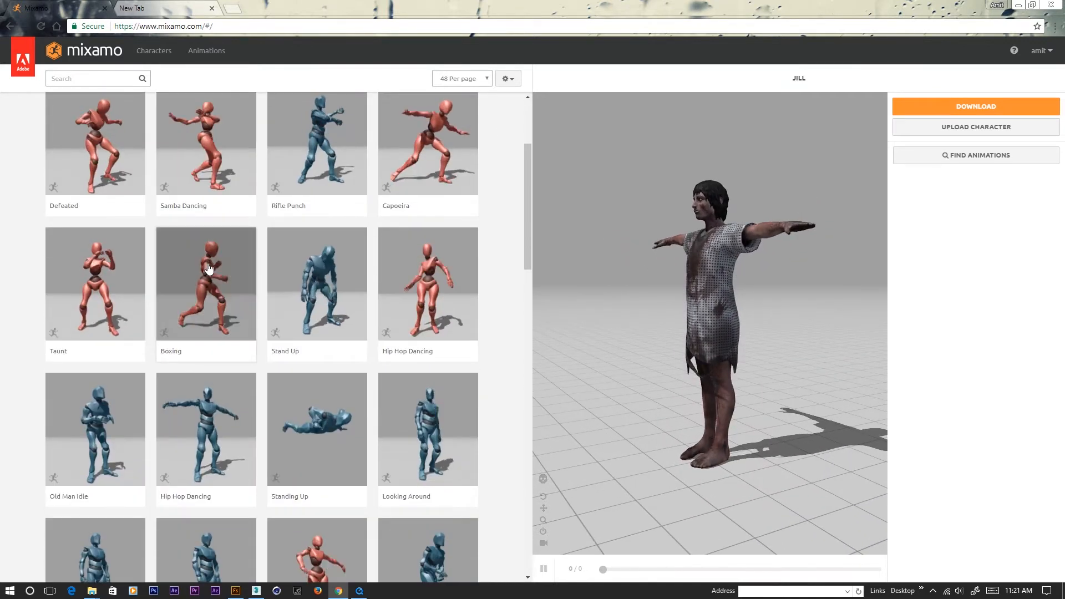
scroll(209, 267, up, 3)
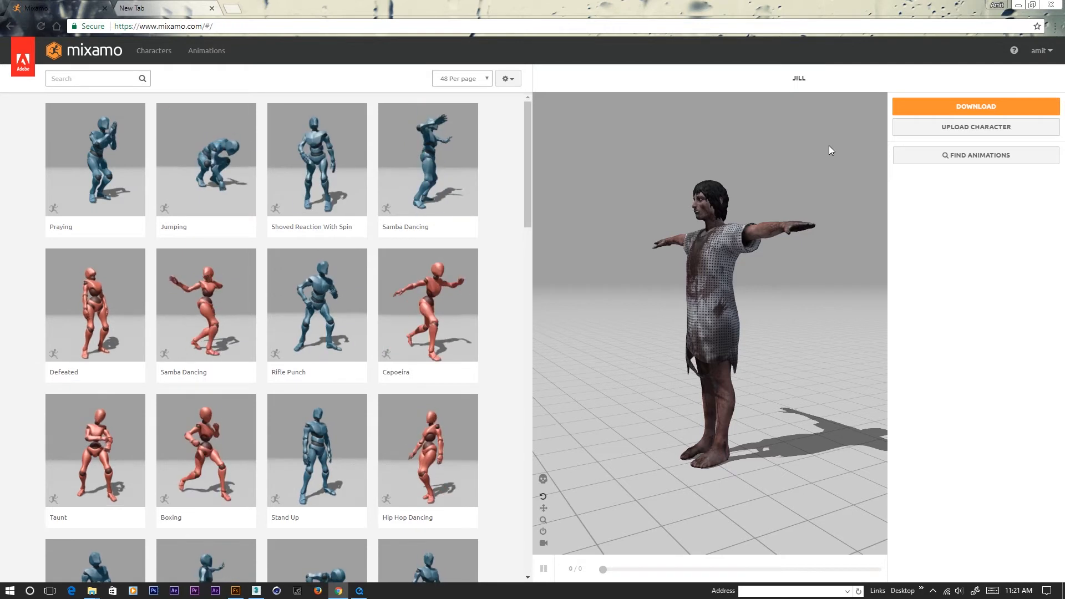
- Upload boy1.FBX from the bo fbx folder inside the Desktop's max folder as a new Mixamo character
click(989, 132)
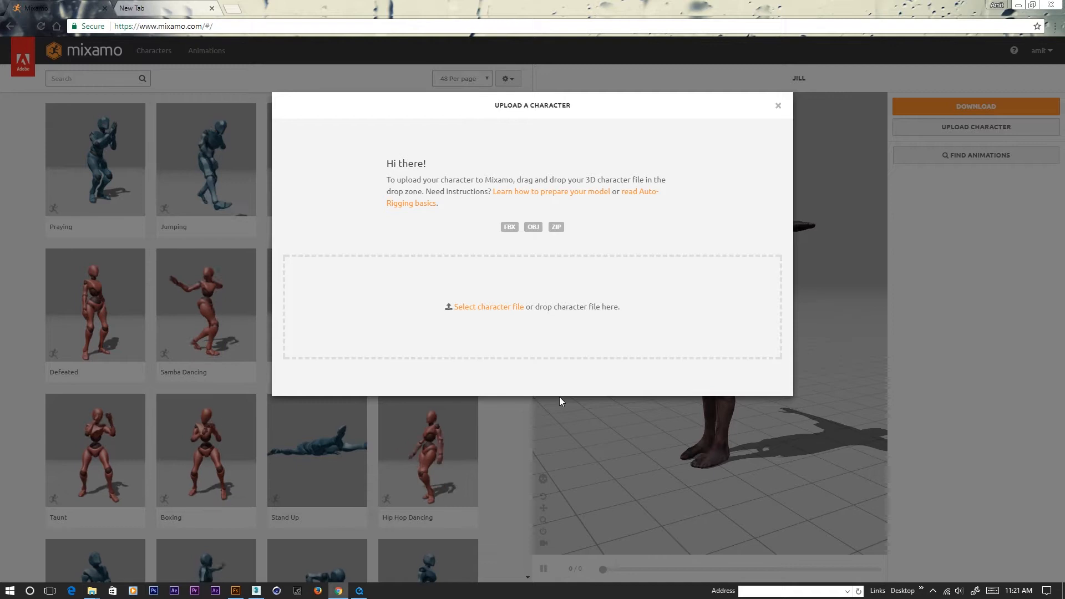
click(480, 309)
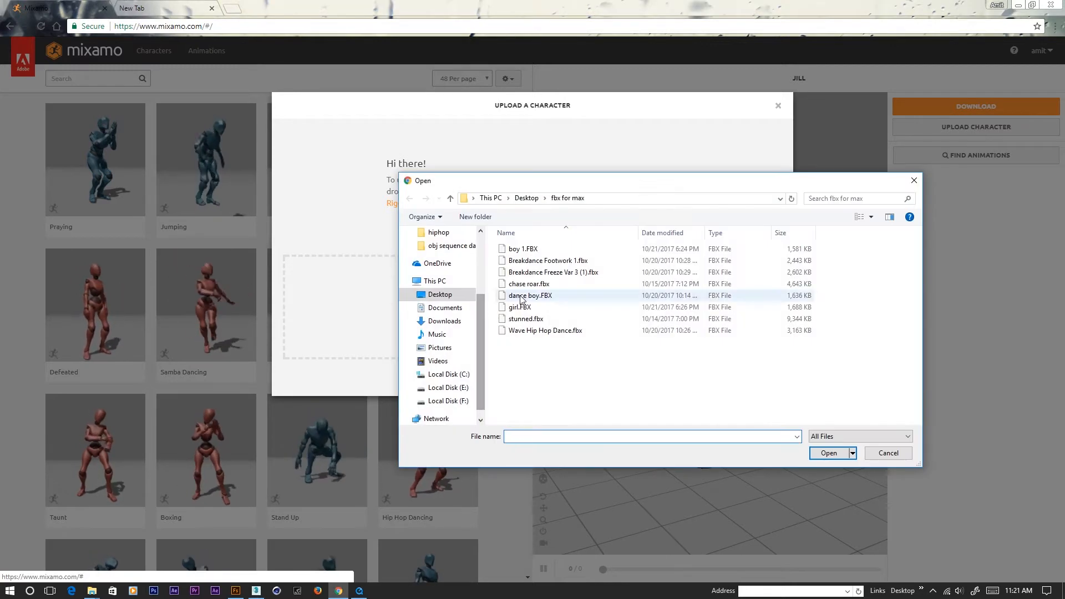
scroll(440, 271, up, 1)
click(428, 253)
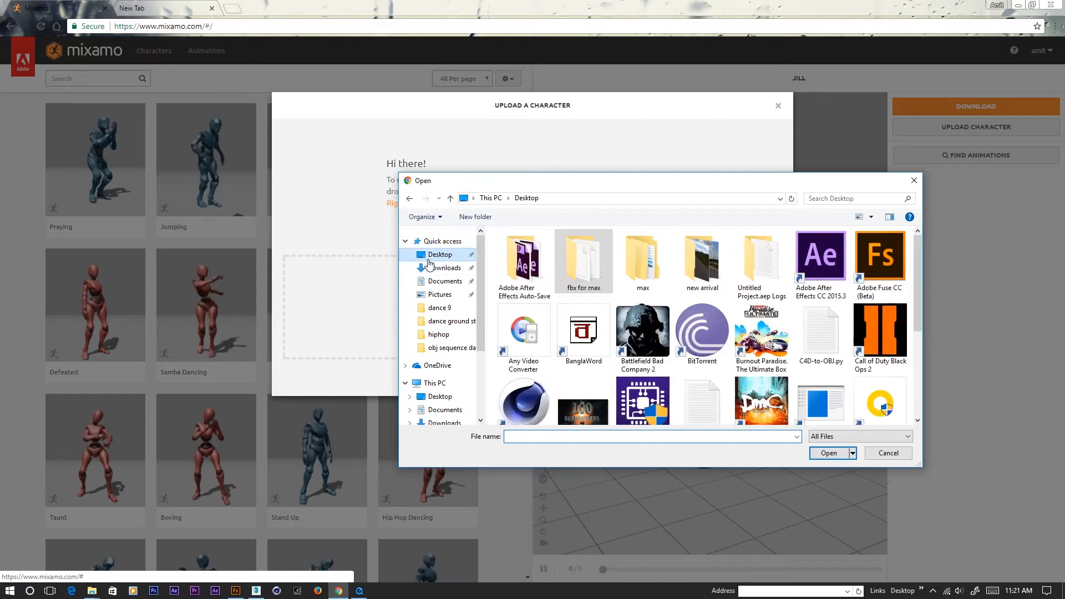
double_click(643, 260)
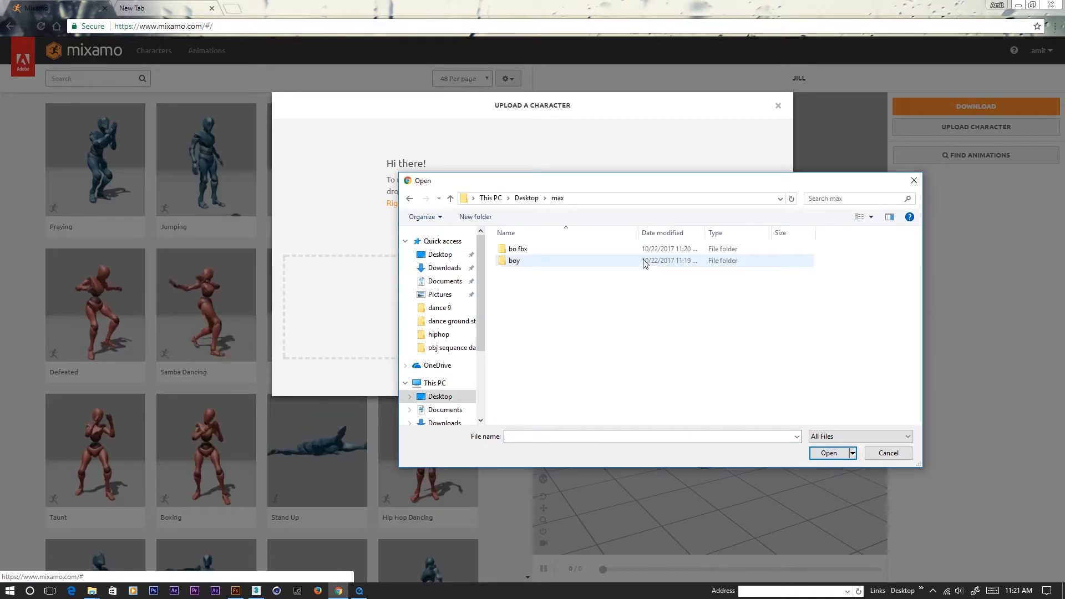
double_click(530, 250)
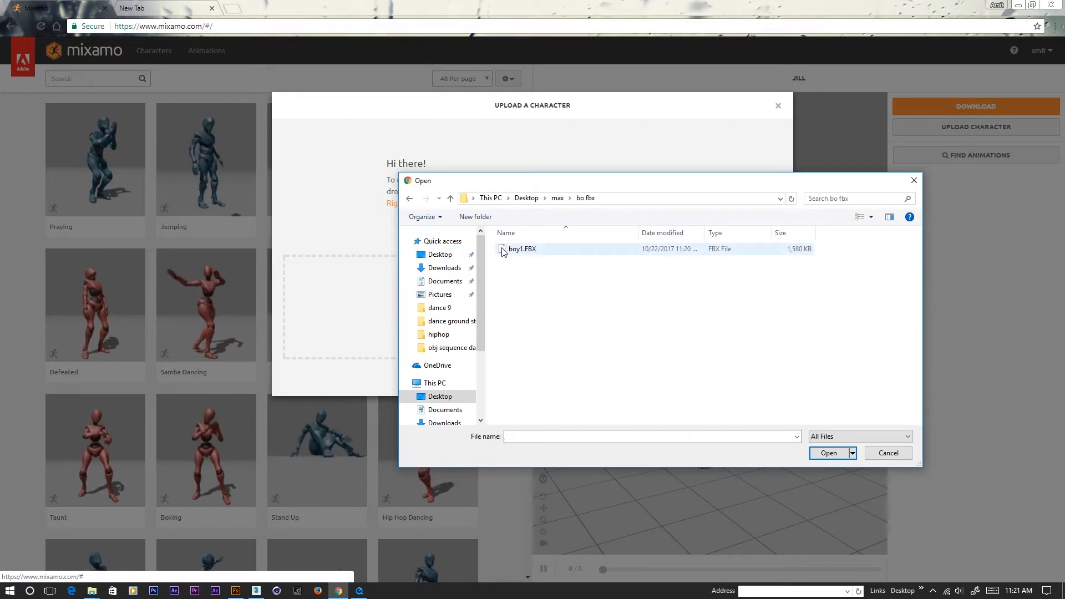
click(533, 249)
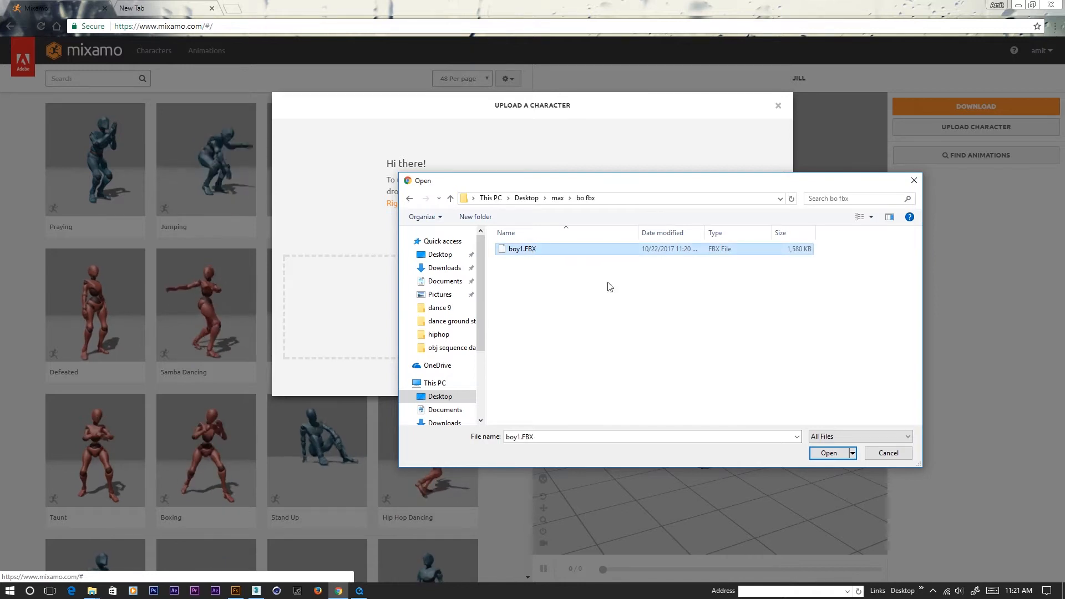
click(830, 453)
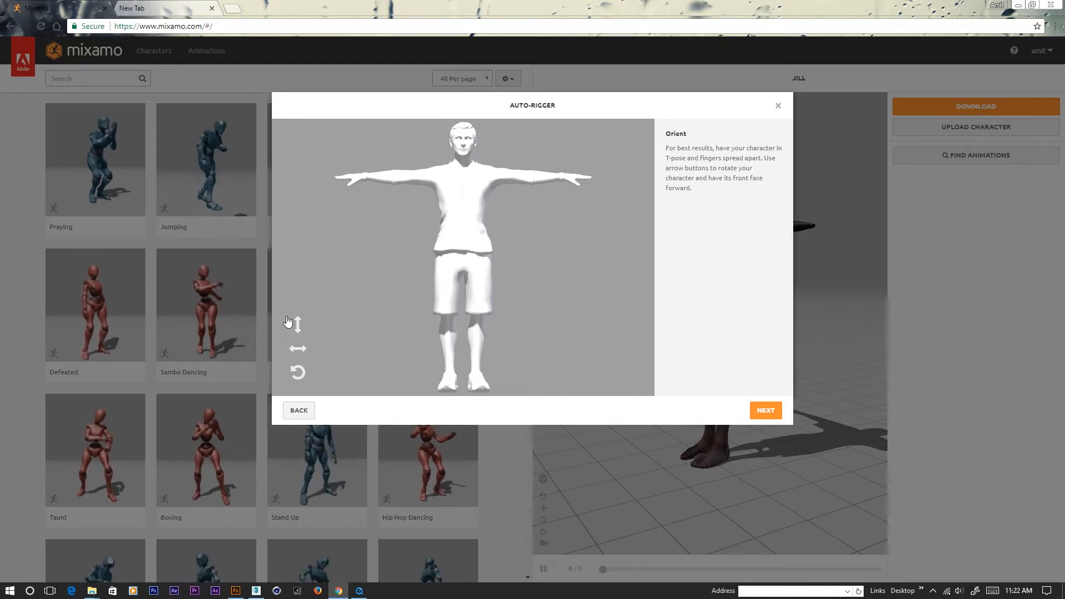
- Try rotating the uploaded character on the X-axis through a full turn back to its front view
click(299, 330)
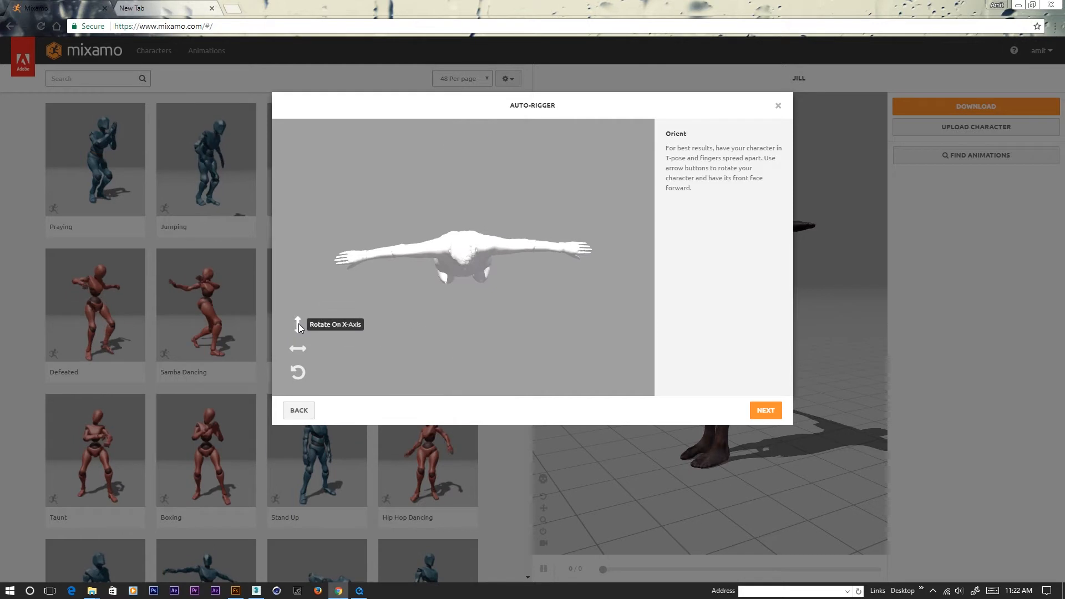
click(299, 325)
click(299, 325)
click(299, 325)
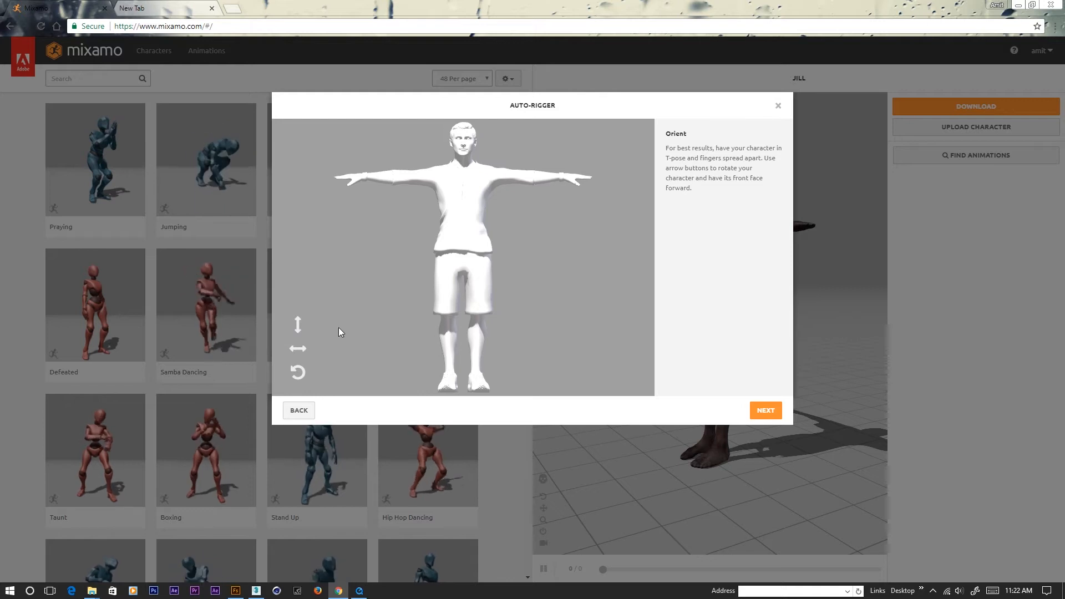
- Accept the orientation, place the chin, wrist, elbow, knee and groin markers with symmetry, and auto-rig with Standard Skeleton (65)
click(766, 411)
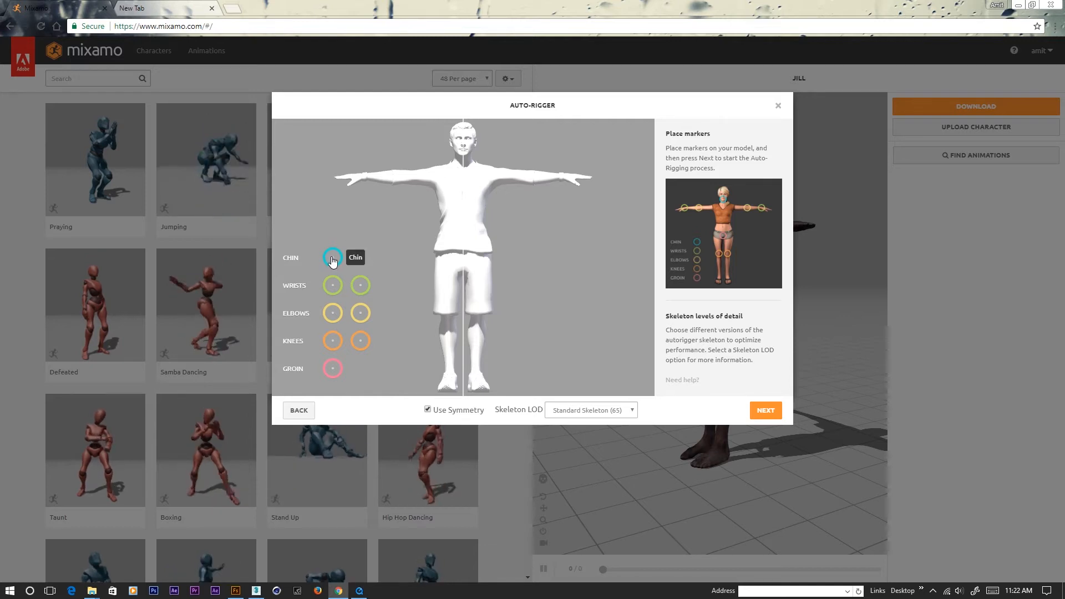
mouse_move(334, 260)
mouse_down()
mouse_move(448, 162)
mouse_move(466, 162)
mouse_up()
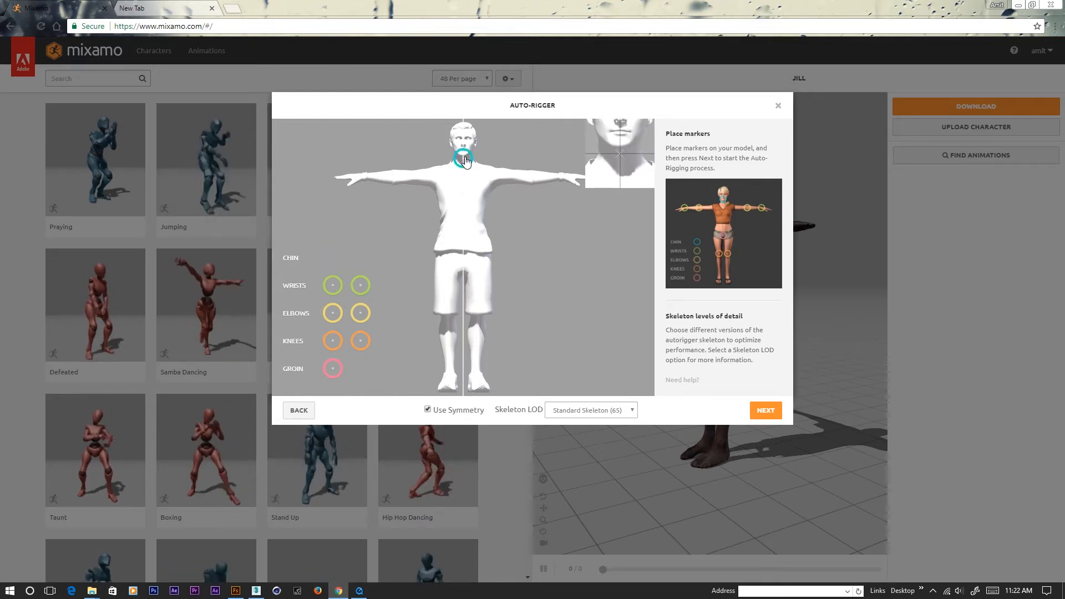
mouse_move(333, 286)
mouse_down()
mouse_move(342, 203)
mouse_move(364, 177)
mouse_up()
drag(332, 315, 404, 201)
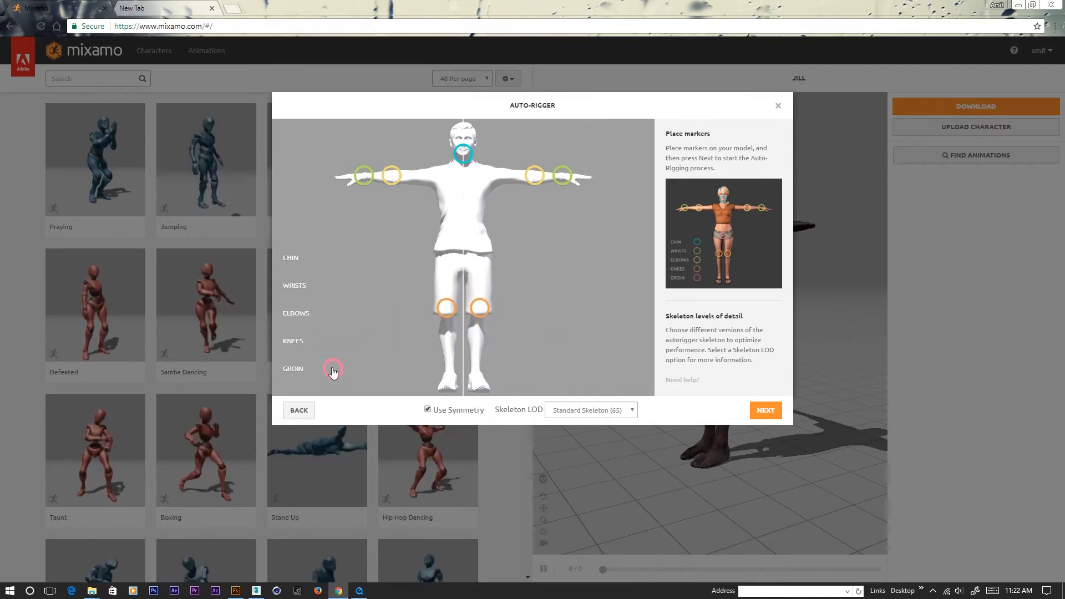
drag(423, 291, 458, 259)
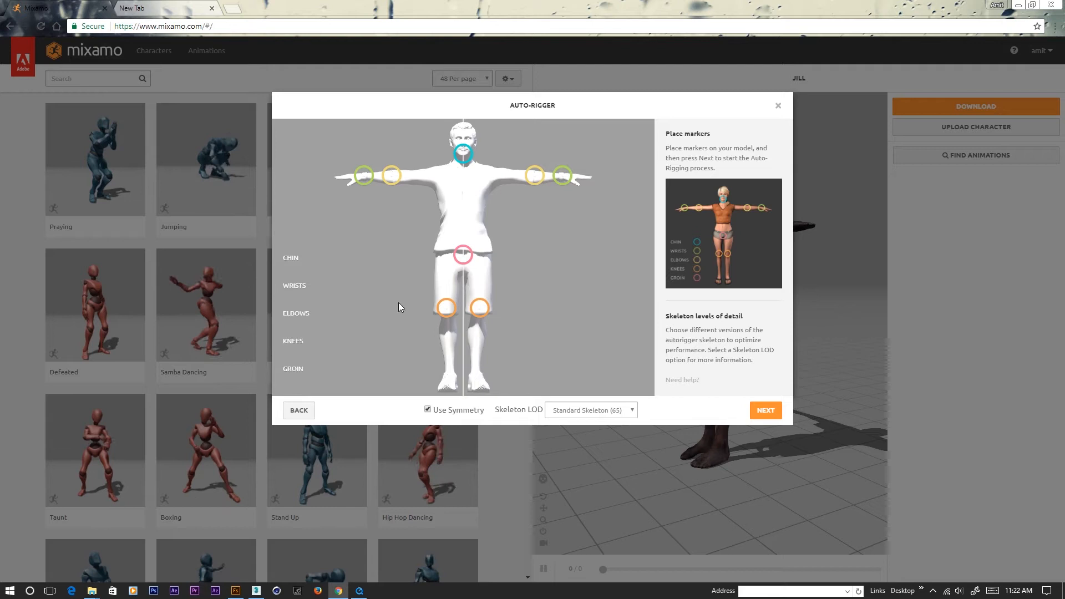
click(766, 412)
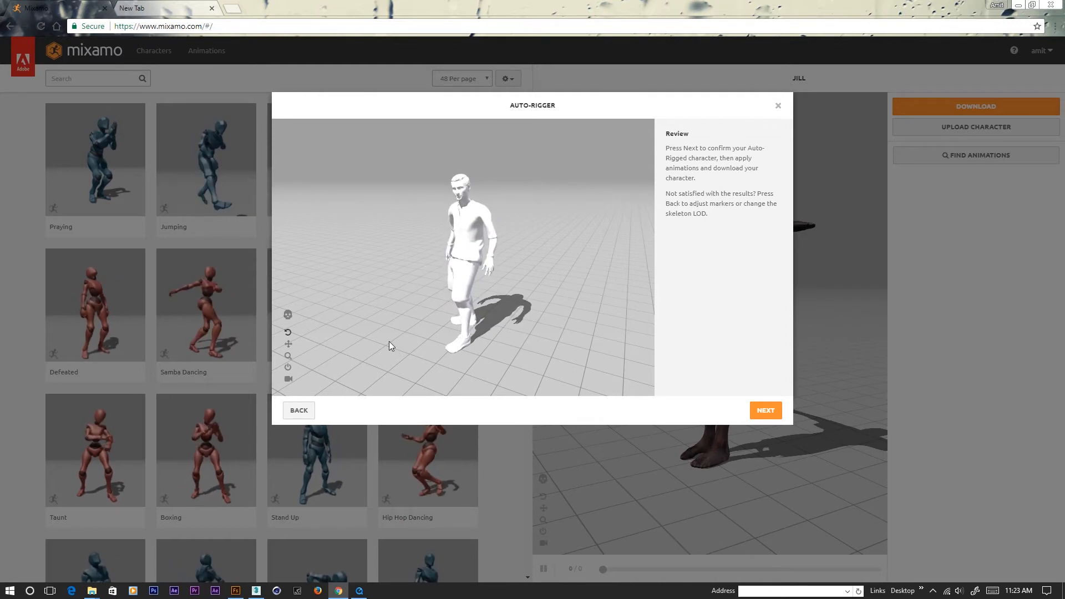
- Confirm the auto-rigged character as the replacement for the previous one and view it from the front
click(765, 411)
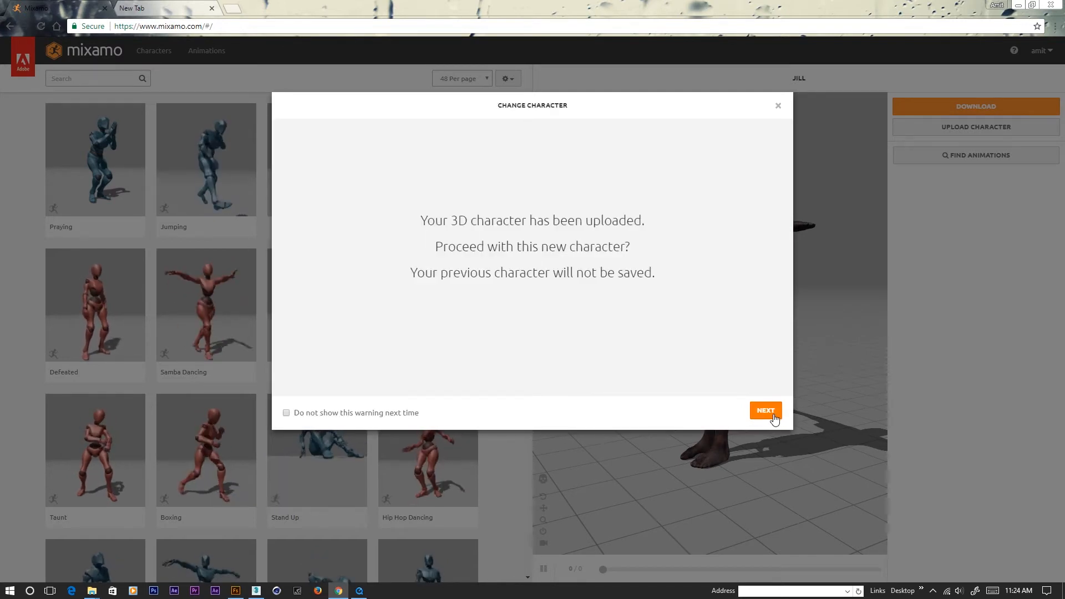
click(771, 413)
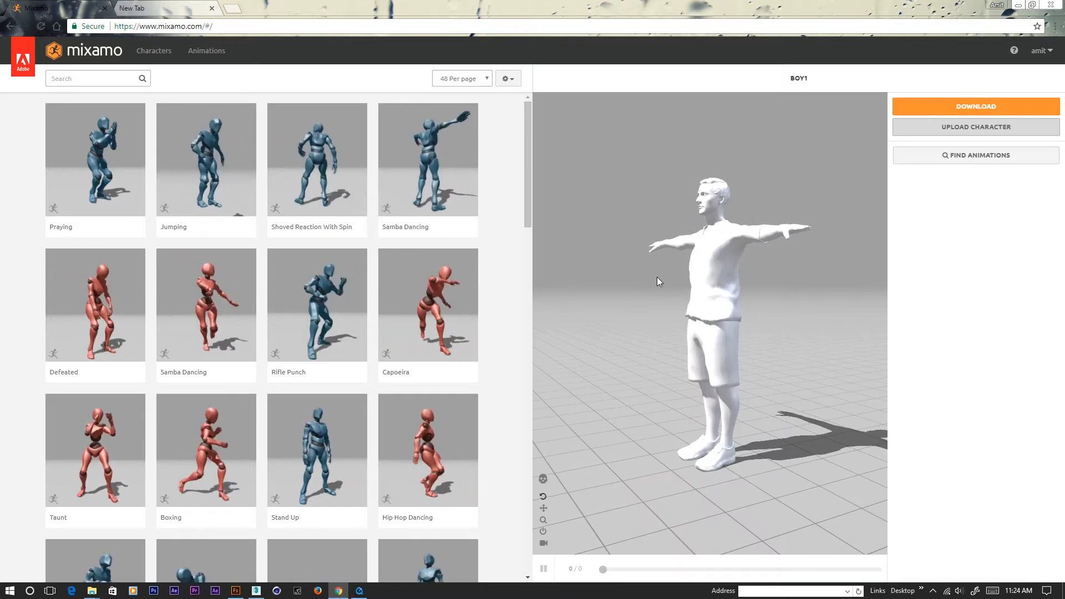
drag(605, 354, 651, 370)
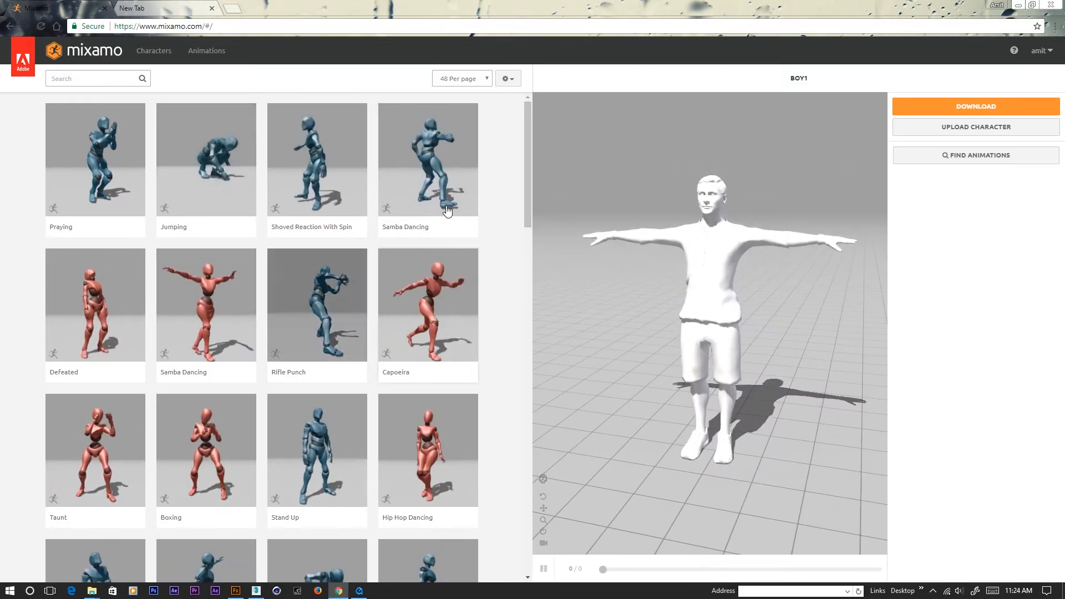
- Find a Hip Hop Dancing animation for the blue male figure in the library and apply it to the character
scroll(295, 195, down, 8)
scroll(233, 224, up, 8)
scroll(235, 204, down, 12)
scroll(108, 192, up, 5)
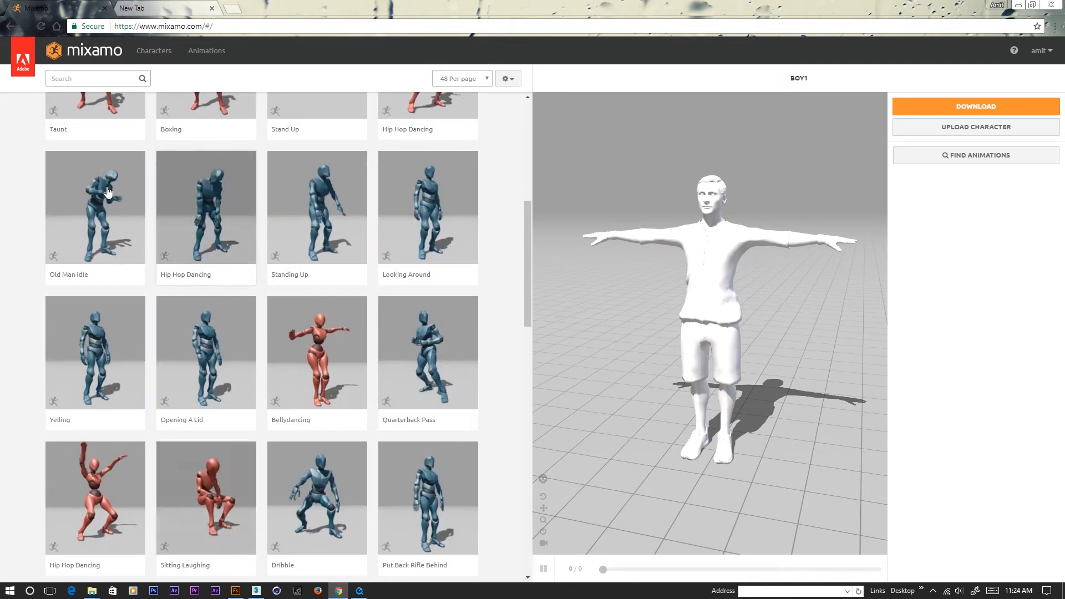
click(213, 209)
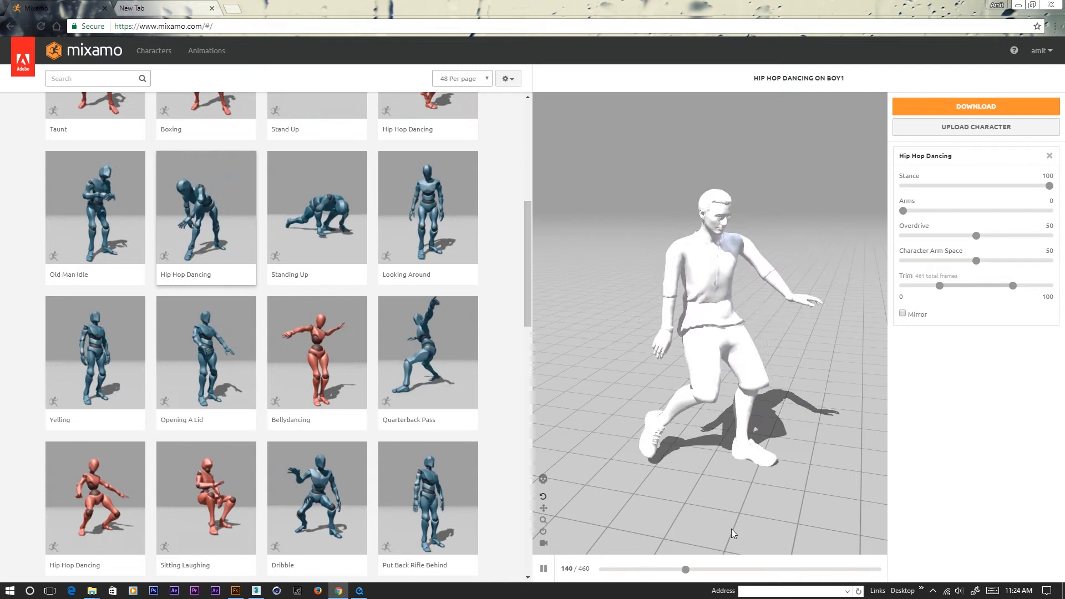
- Look over the remaining animations and filter the library to the Dance genre
scroll(230, 388, down, 2)
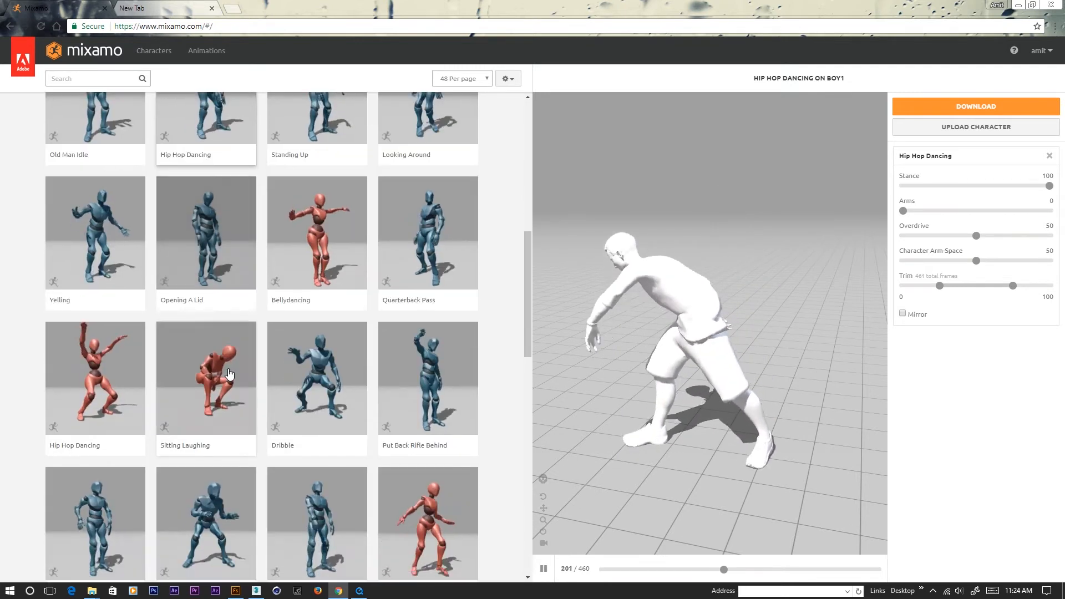
scroll(230, 374, down, 4)
scroll(230, 374, up, 5)
scroll(230, 373, up, 3)
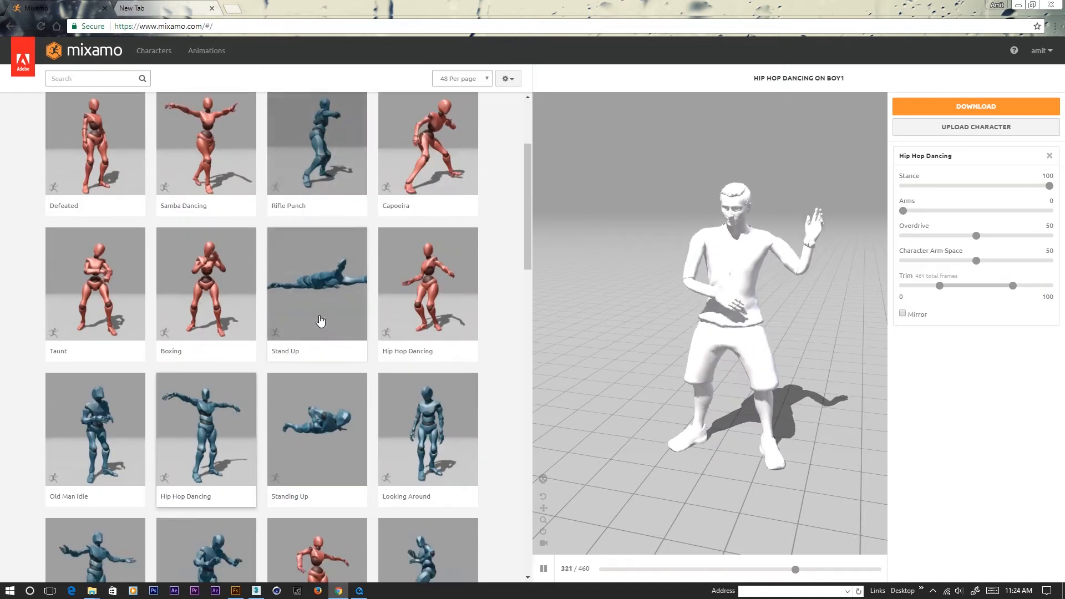
scroll(319, 320, up, 1)
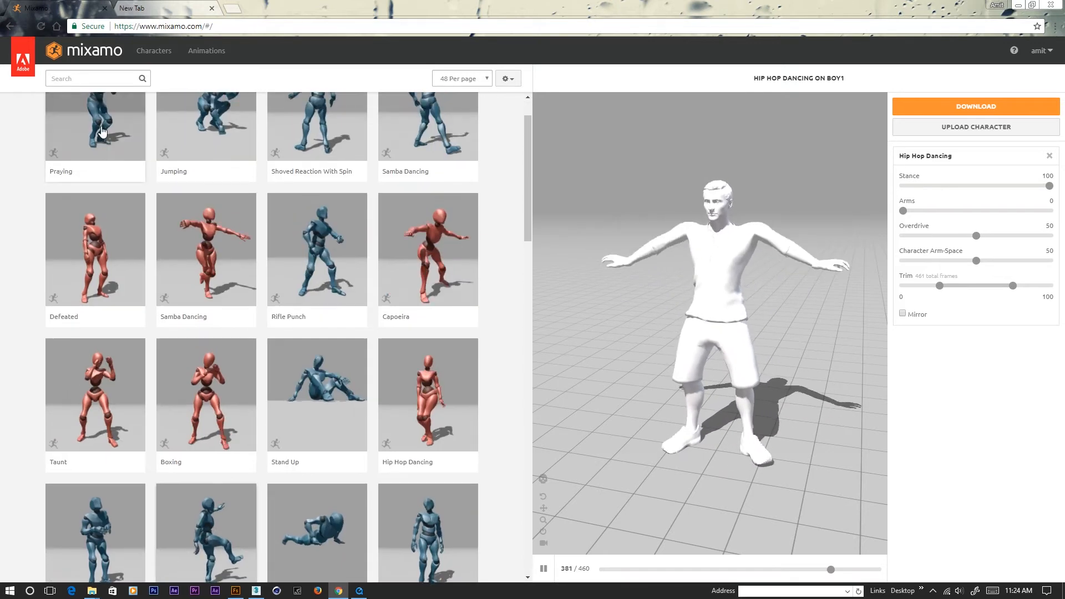
click(90, 79)
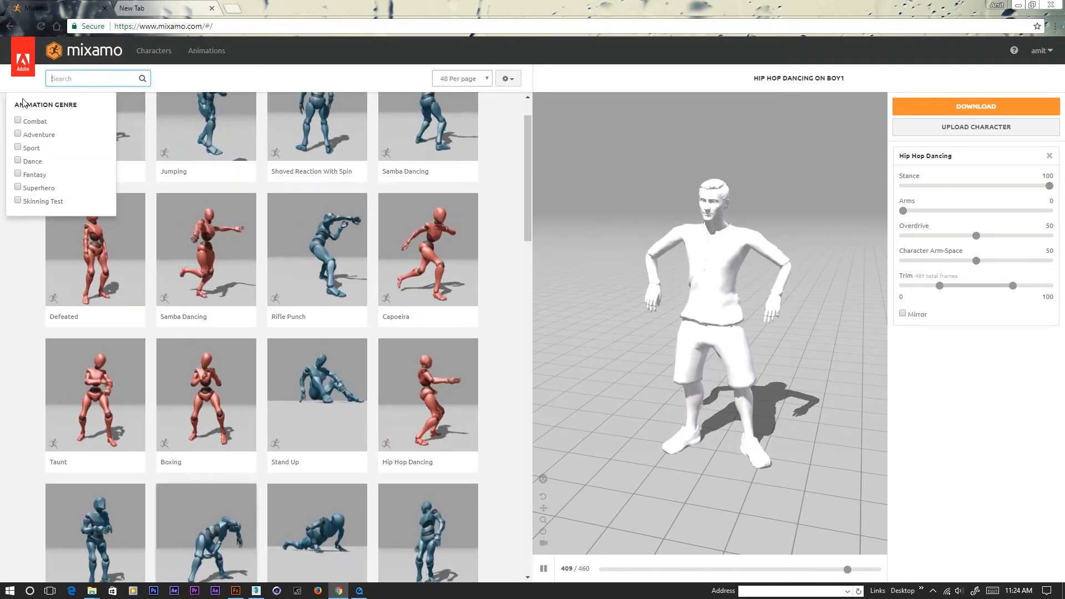
click(79, 79)
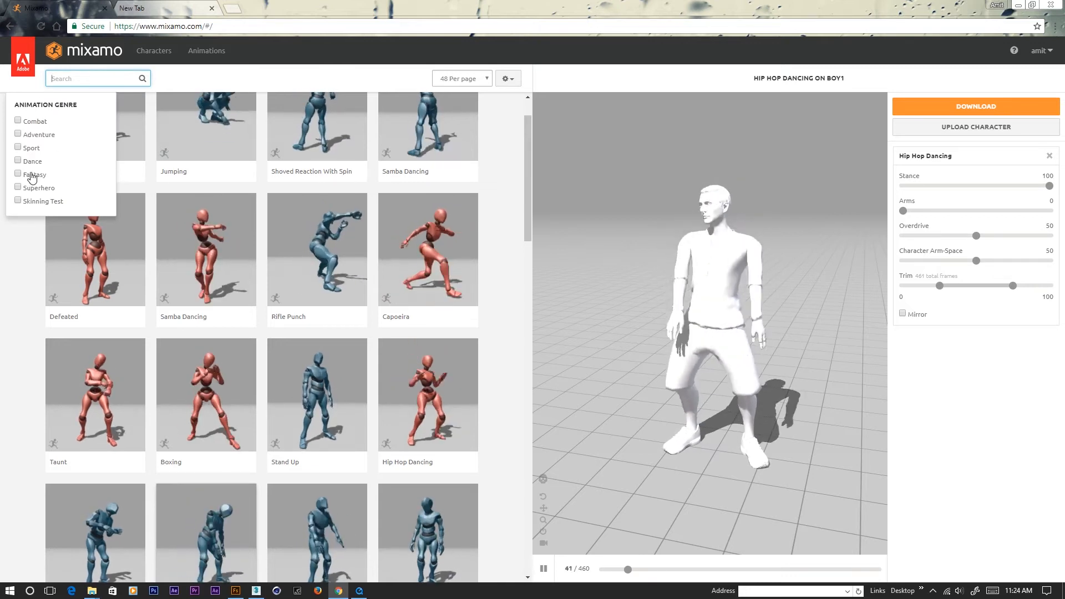
click(93, 77)
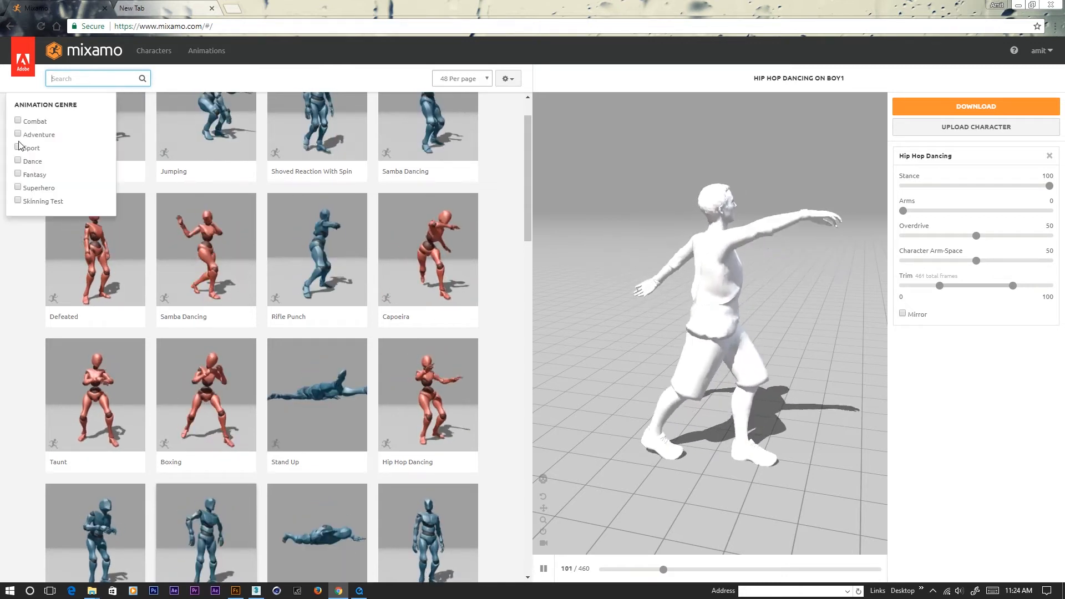
click(17, 161)
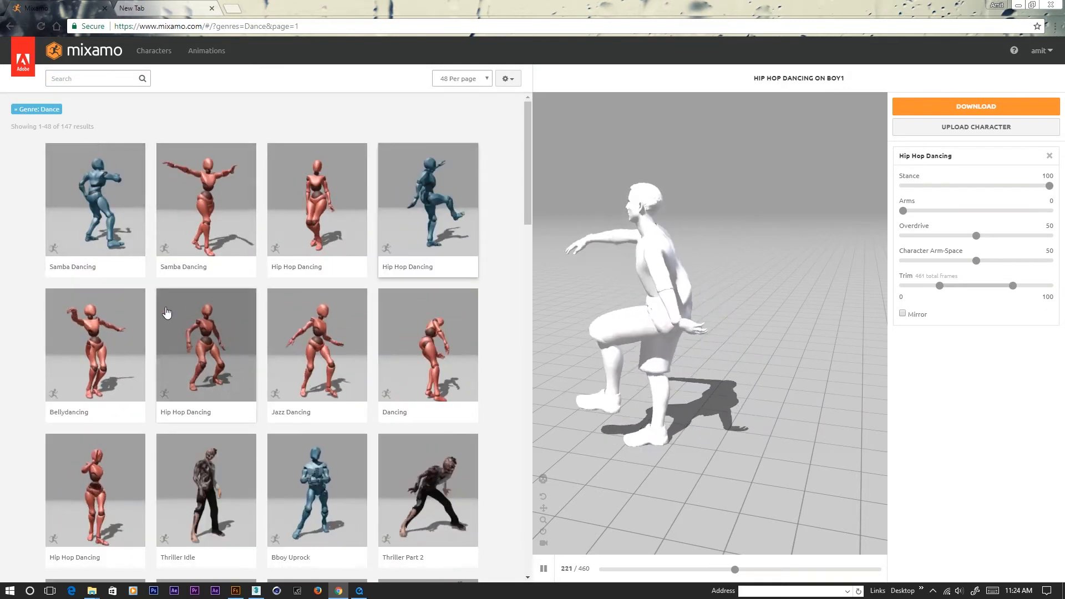
- Find the Breakdance Footwork 1 animation among the dance results and apply it to the character
scroll(176, 314, down, 2)
scroll(176, 366, down, 2)
scroll(176, 367, down, 3)
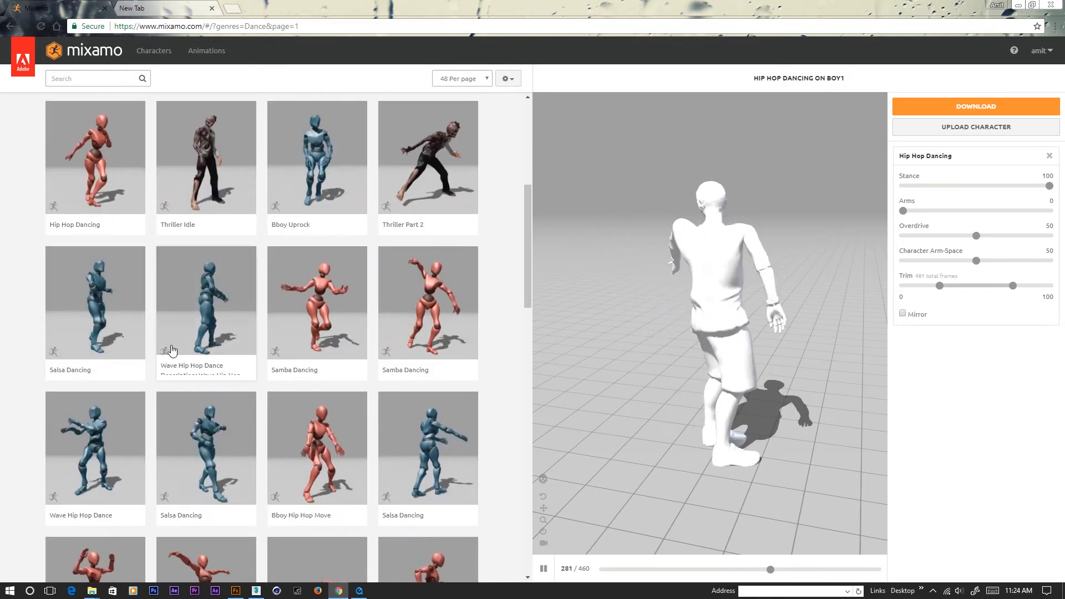
scroll(172, 351, down, 4)
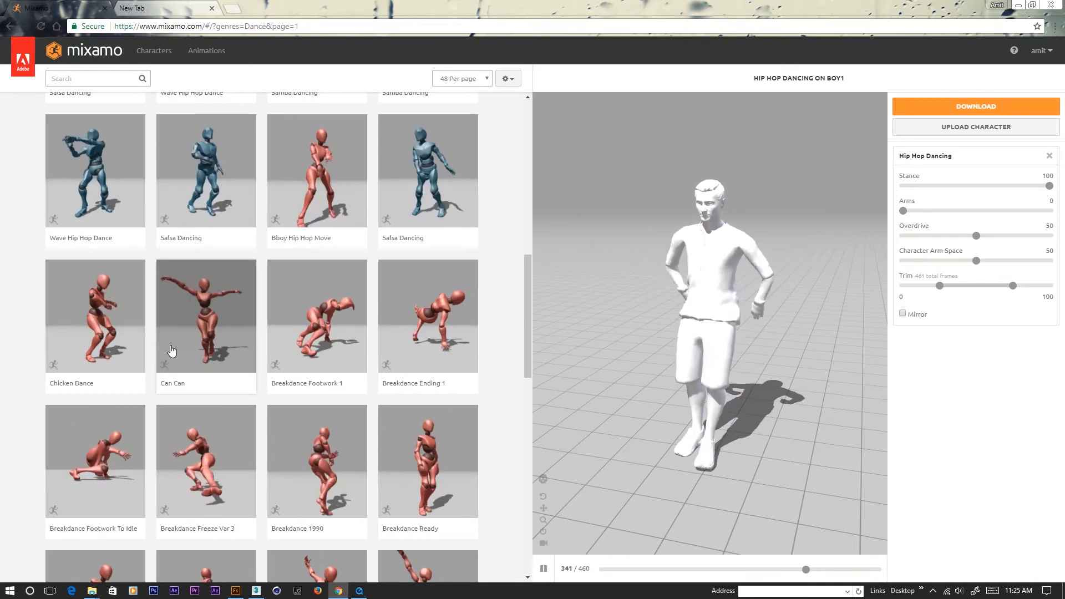
click(315, 329)
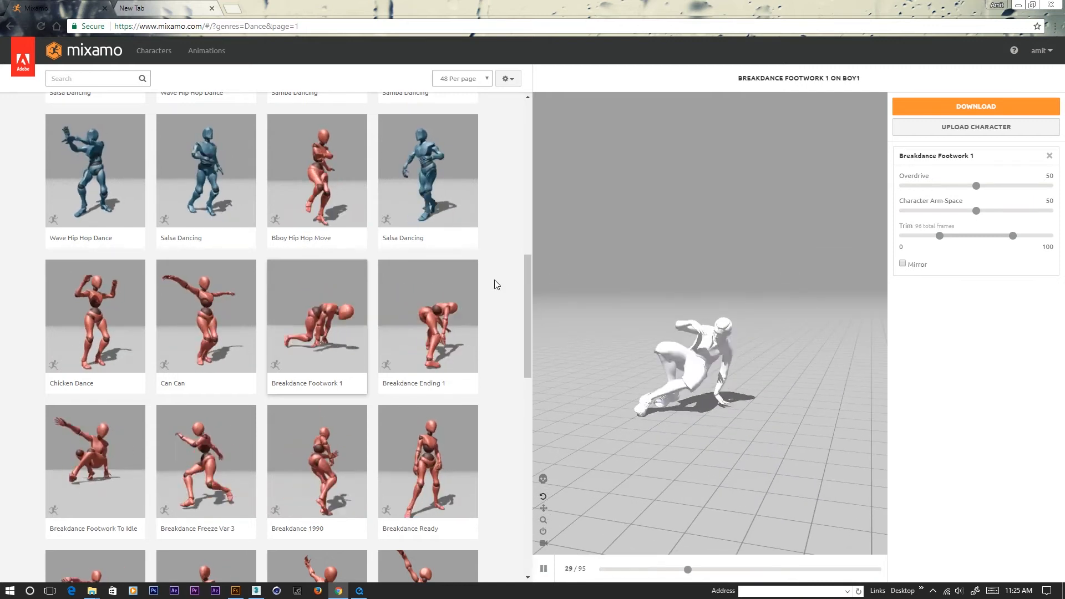
- Download the animated character as FBX(.fbx) with skin, at 24 frames per second and without keyframe reduction
click(968, 107)
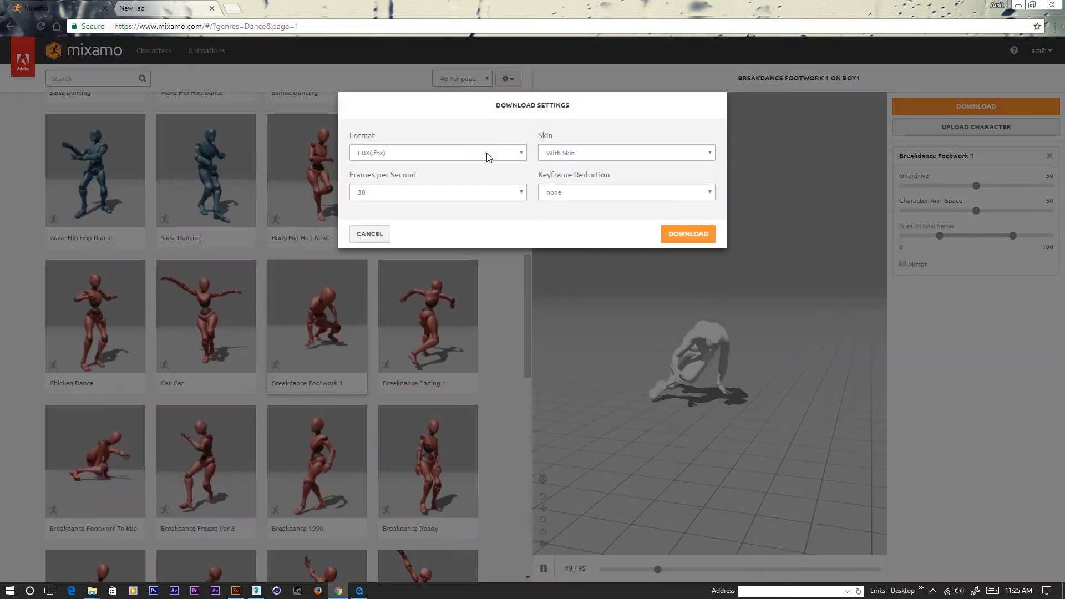
click(424, 157)
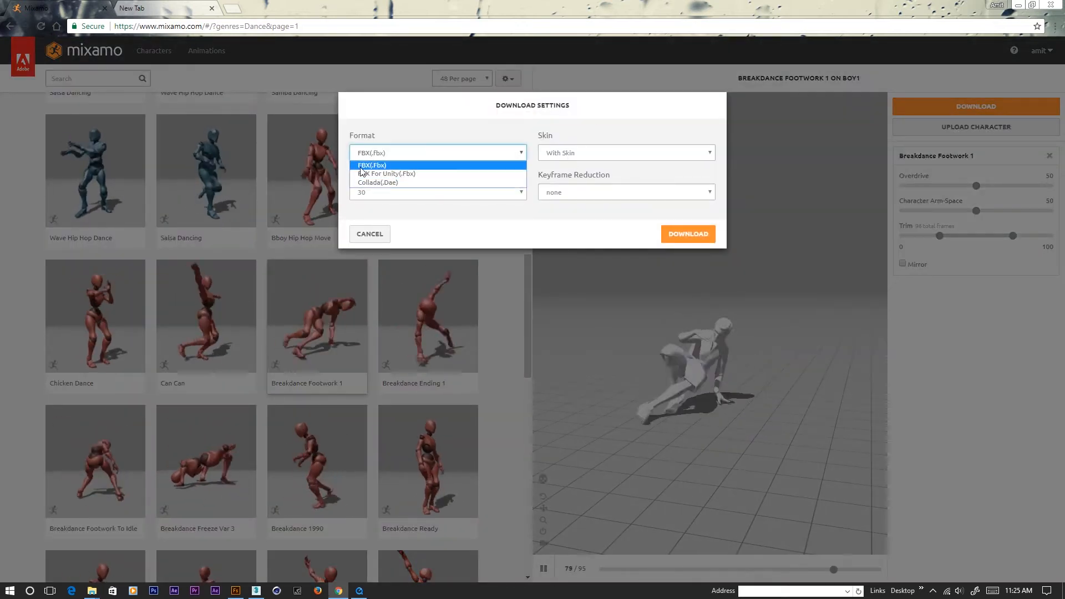
click(386, 165)
click(363, 192)
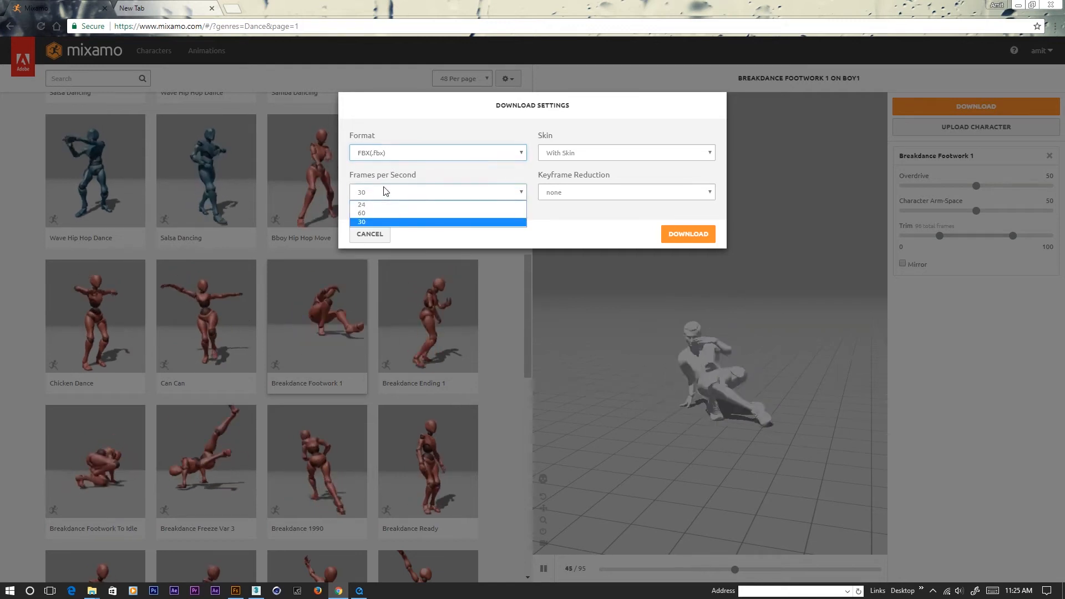
click(369, 205)
click(472, 193)
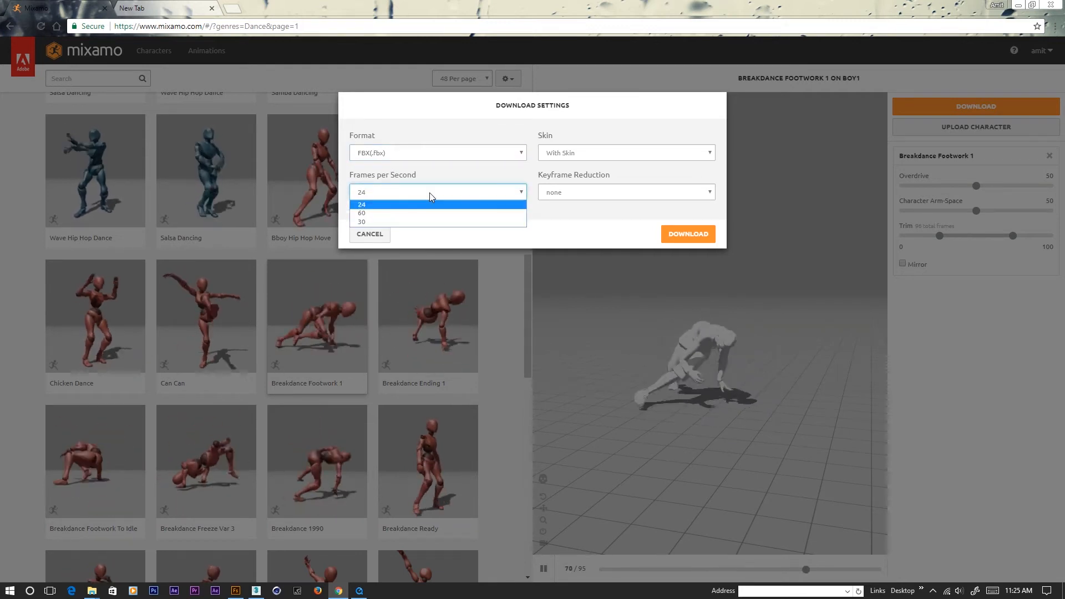
click(366, 204)
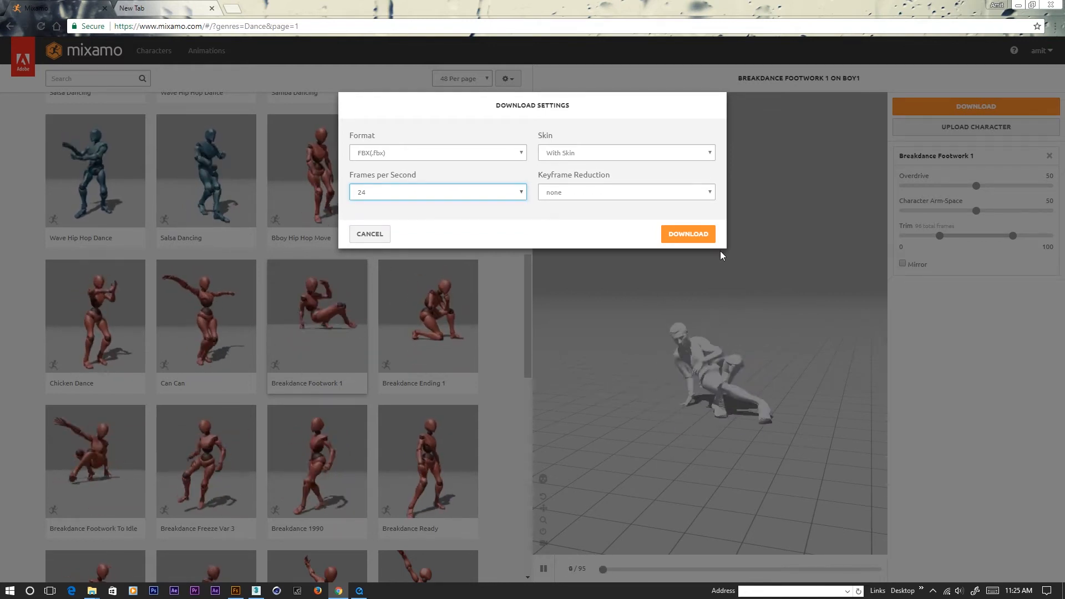
click(687, 235)
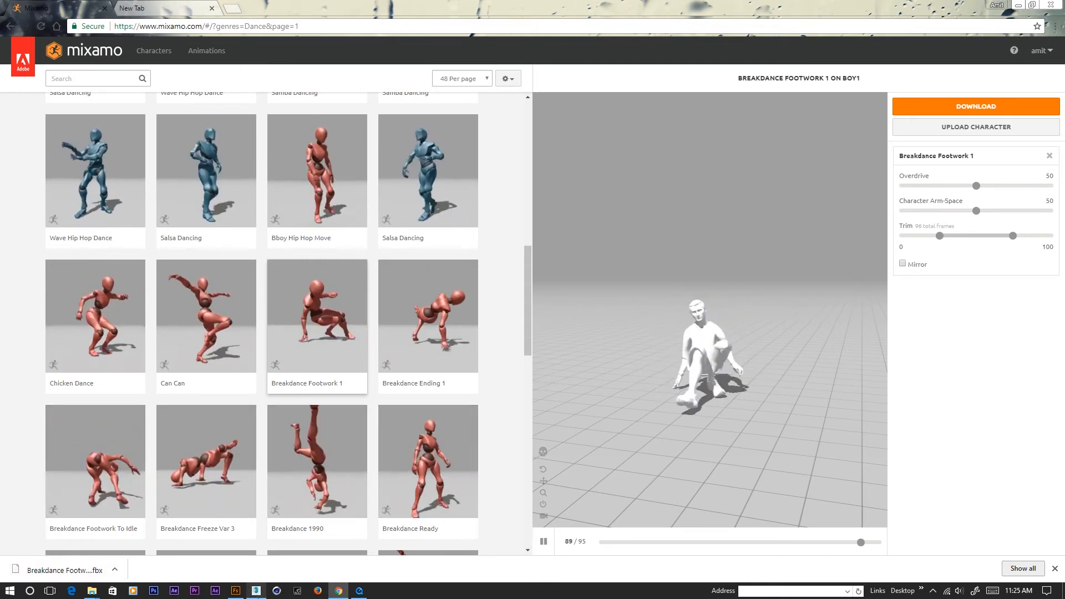
- Switch to 3ds Max, where the T-posed character scene is open
click(256, 591)
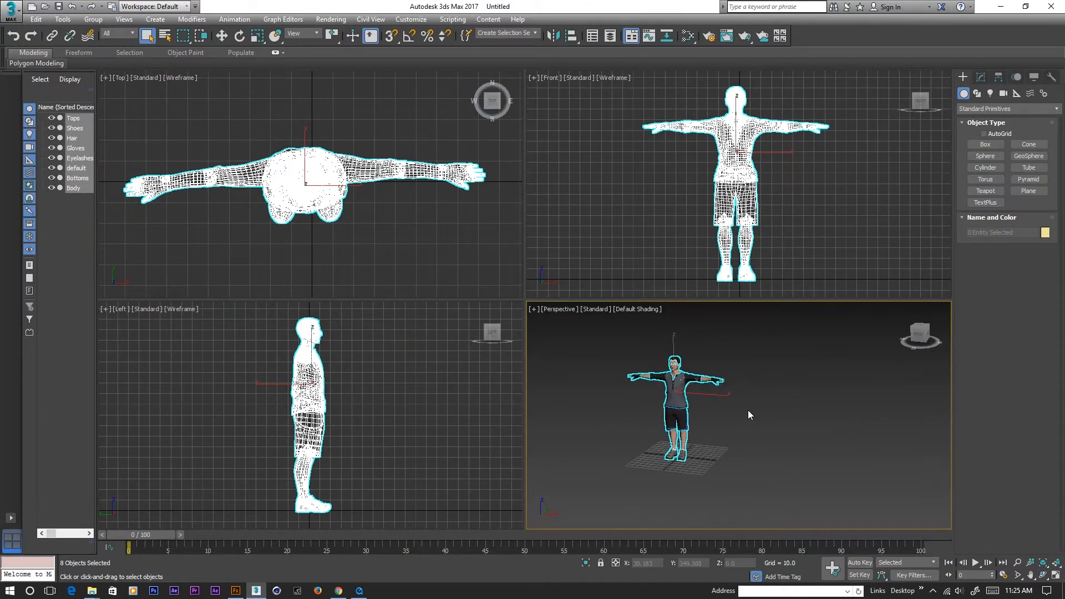
middle_drag(763, 428, 807, 428)
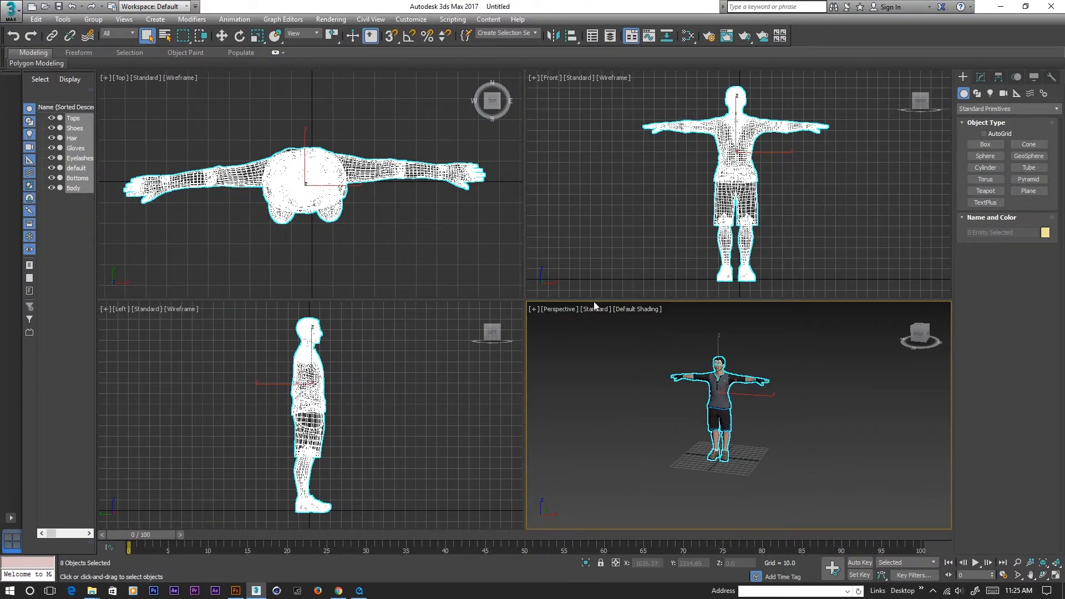
click(44, 8)
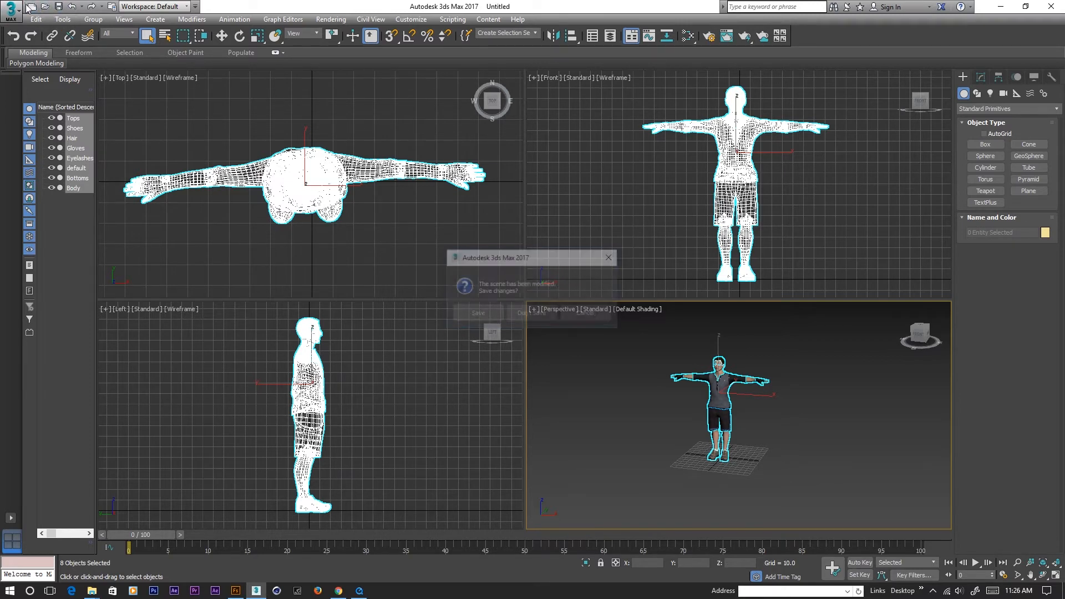
click(484, 314)
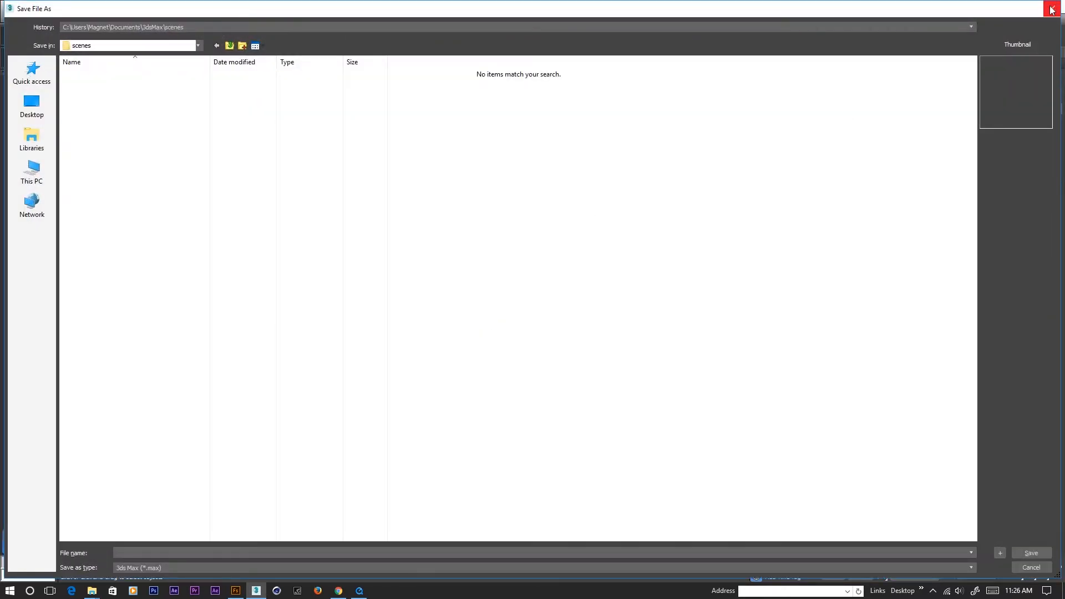
click(1059, 6)
- Start a new scene, discarding the unsaved changes to the T-posed character scene
click(32, 8)
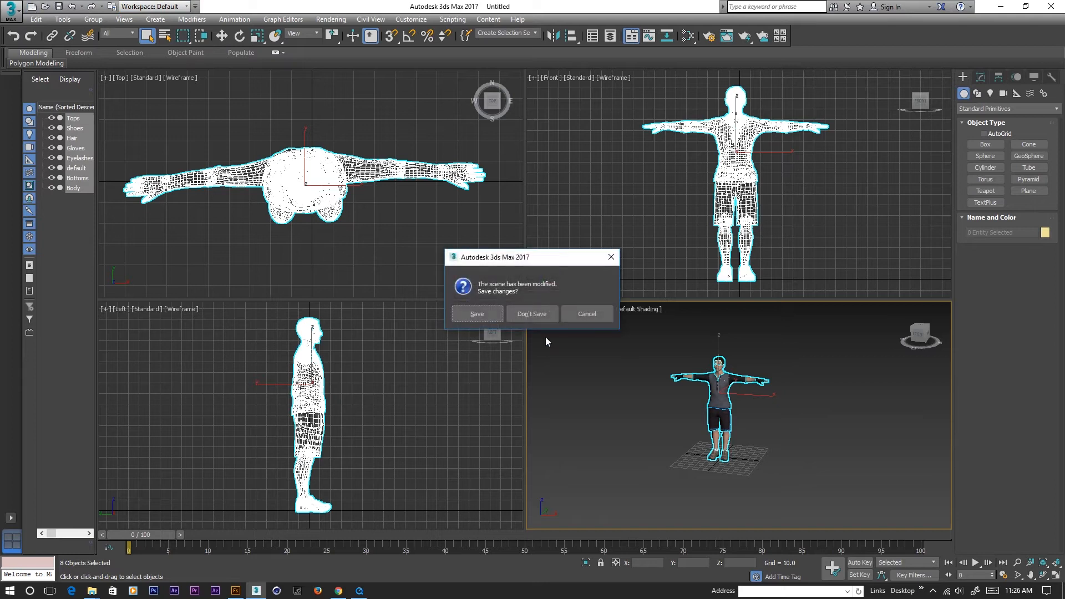
click(522, 314)
click(530, 329)
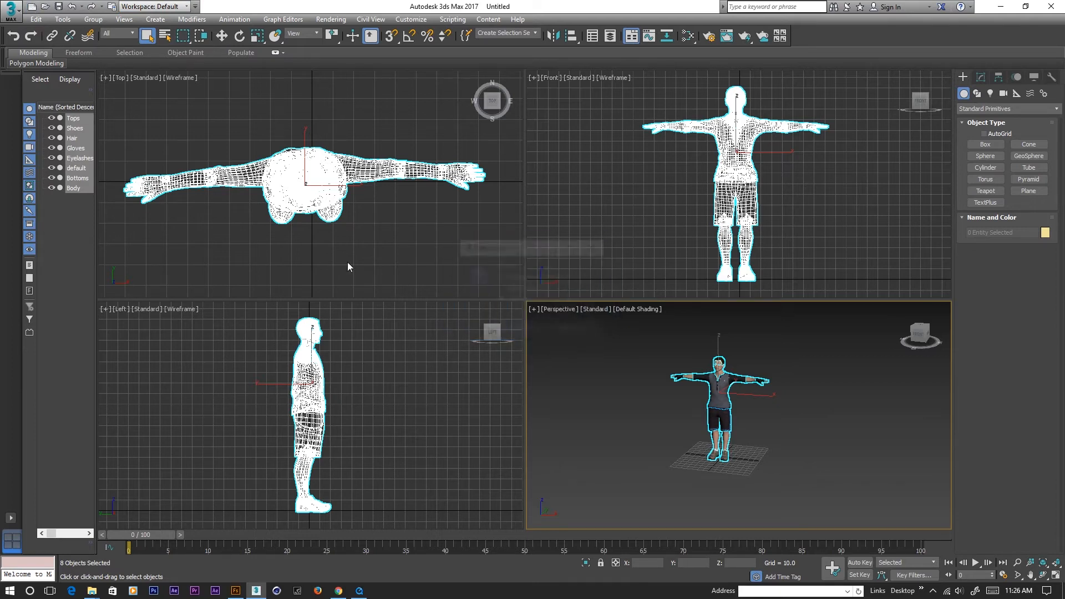
- Browse to the Downloads folder for a file to open, and list all file types
click(45, 7)
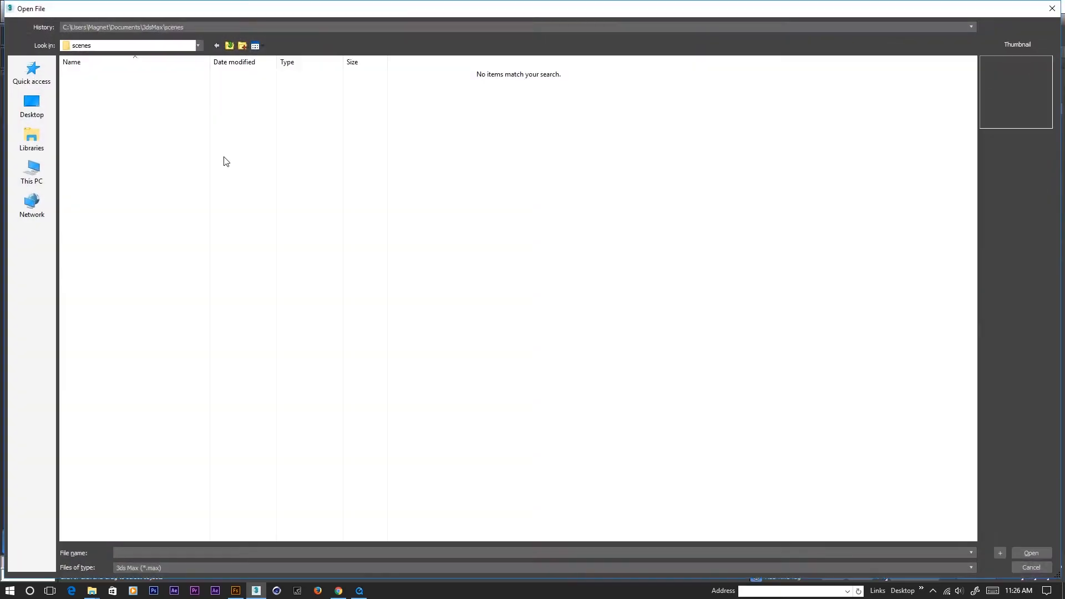
click(180, 48)
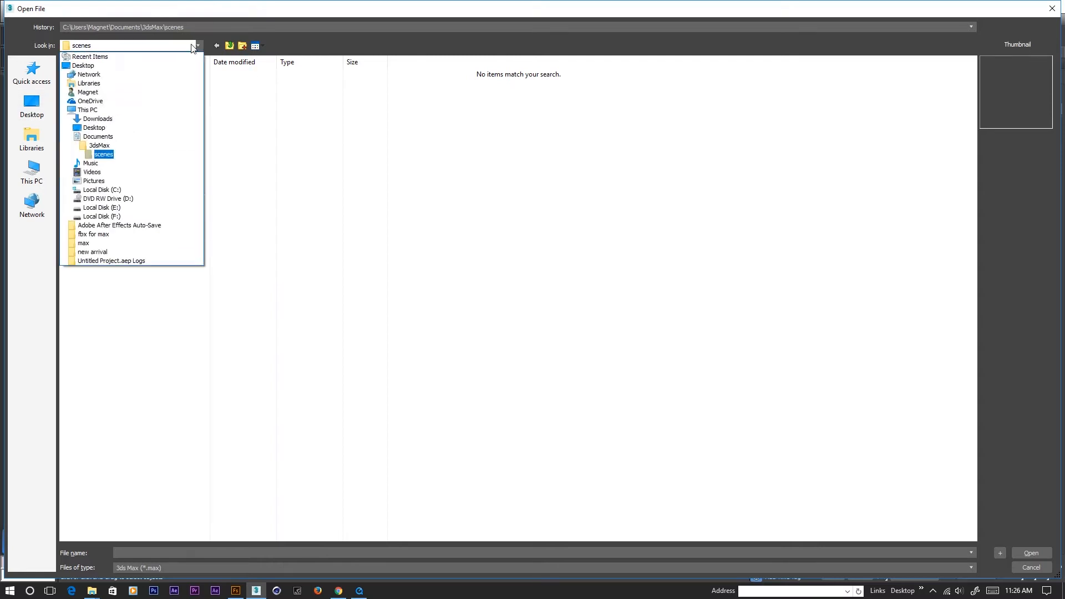
click(143, 138)
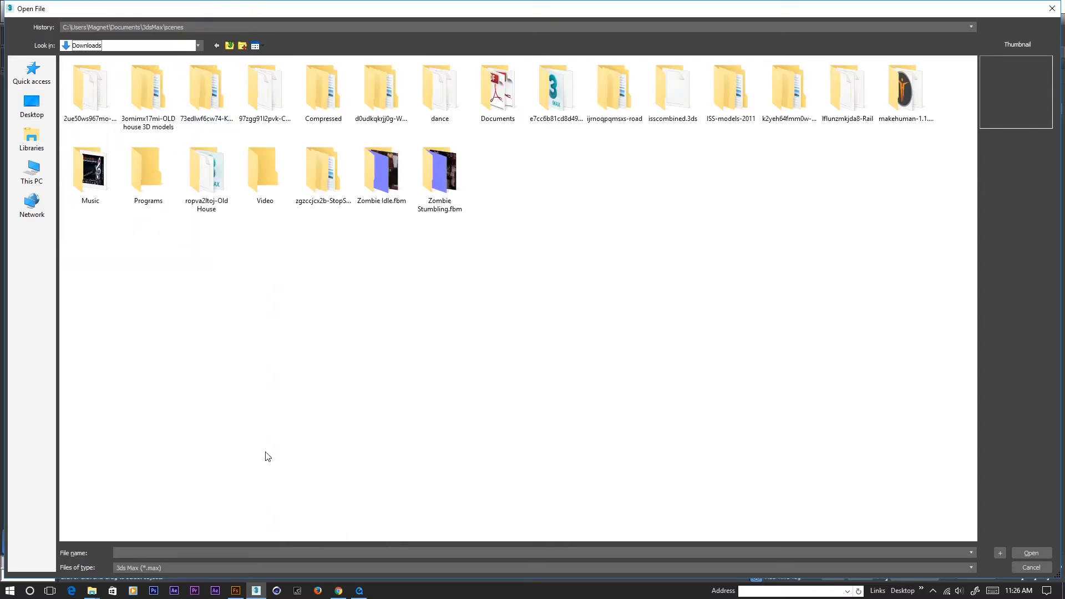
click(160, 568)
click(149, 589)
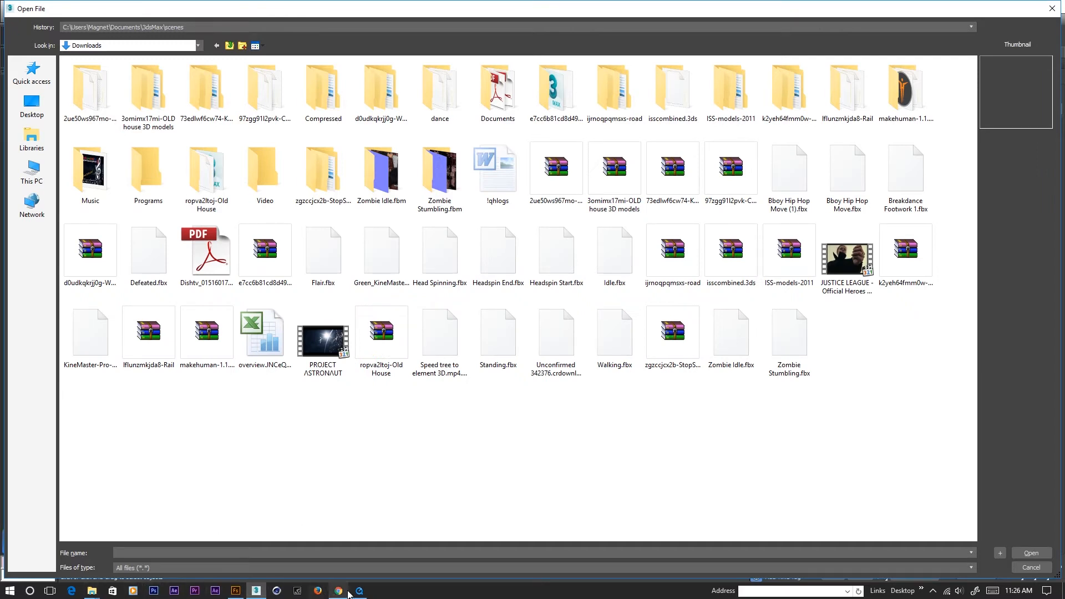
- Check the downloaded file's name in the browser, return to 3ds Max and open Breakdance Footwork 1.fbx with its import confirmed
mouse_move(338, 593)
click(353, 550)
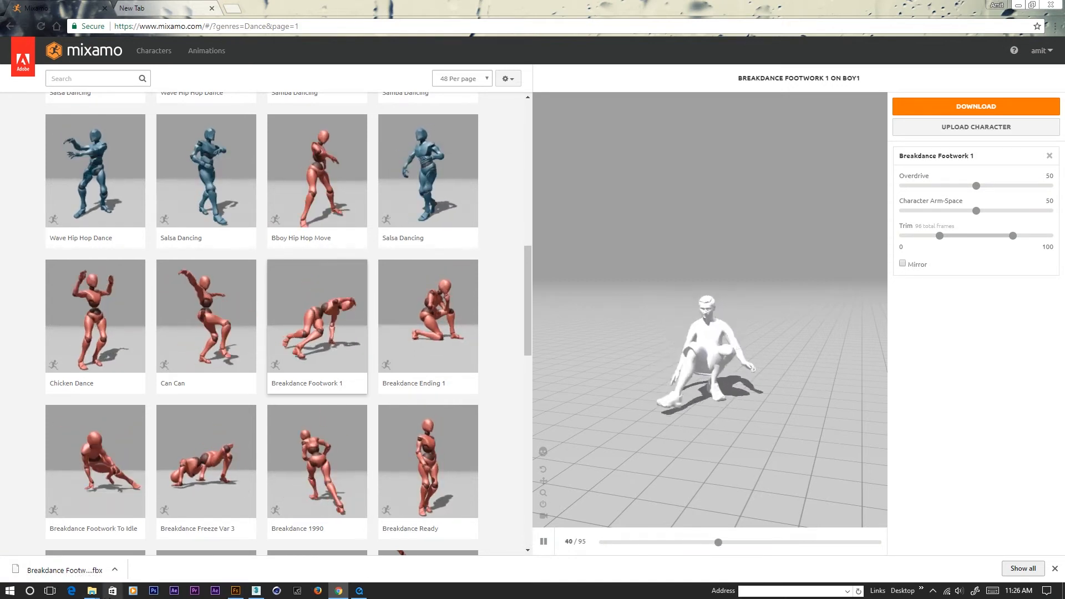
click(255, 591)
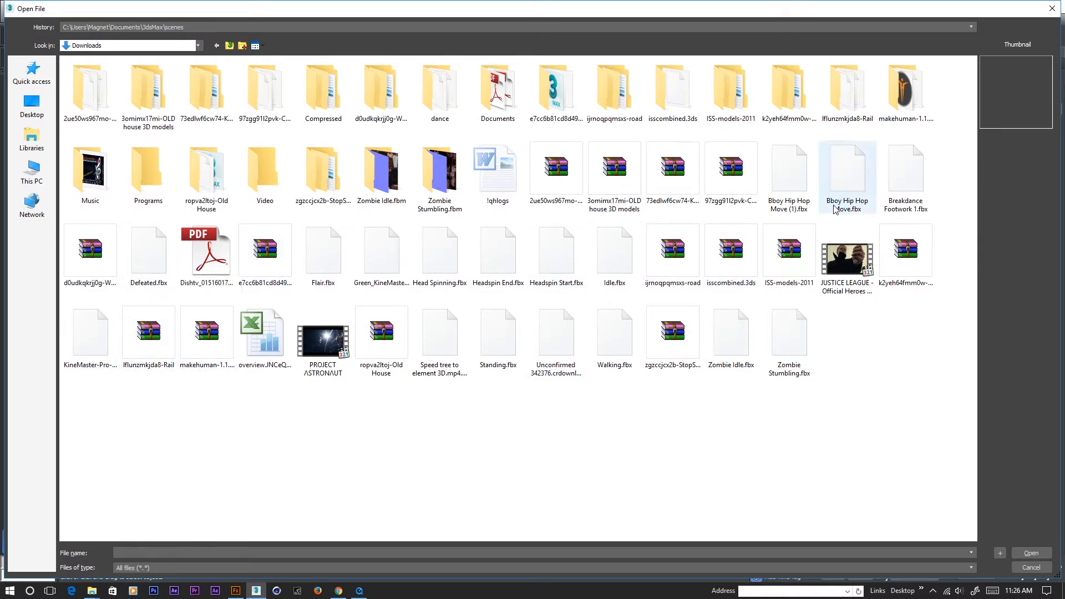
double_click(908, 183)
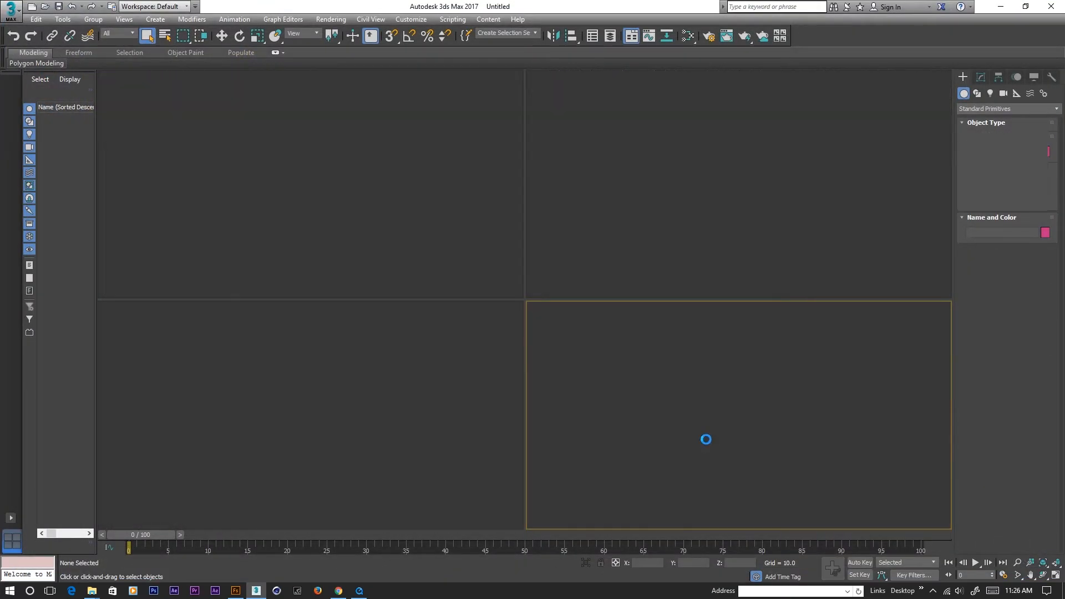
click(611, 442)
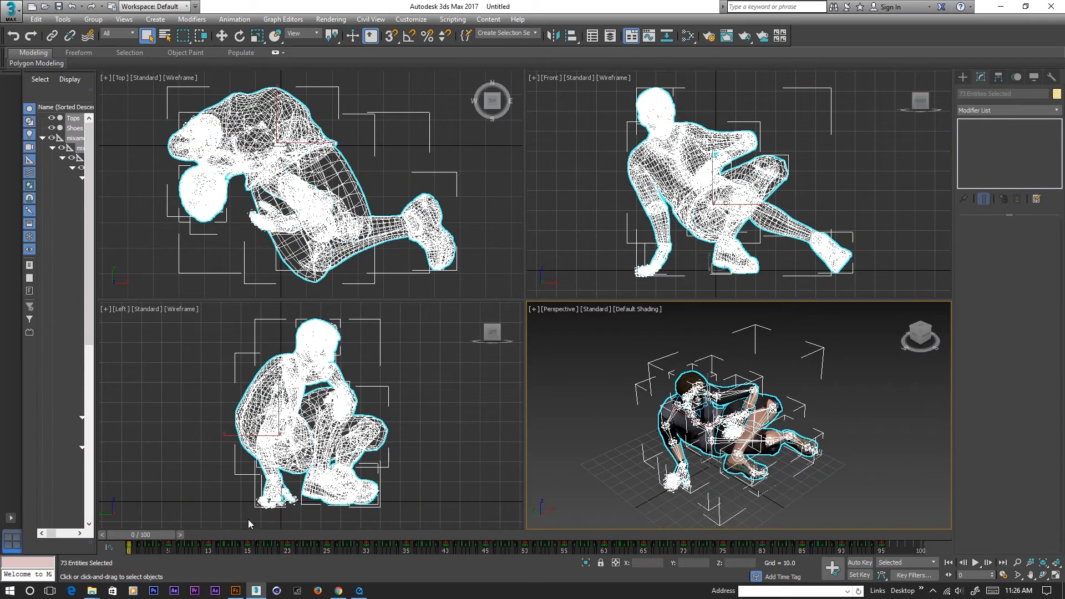
- Scrub through the timeline to preview the imported breakdance animation, and return to frame 0
drag(133, 535, 397, 541)
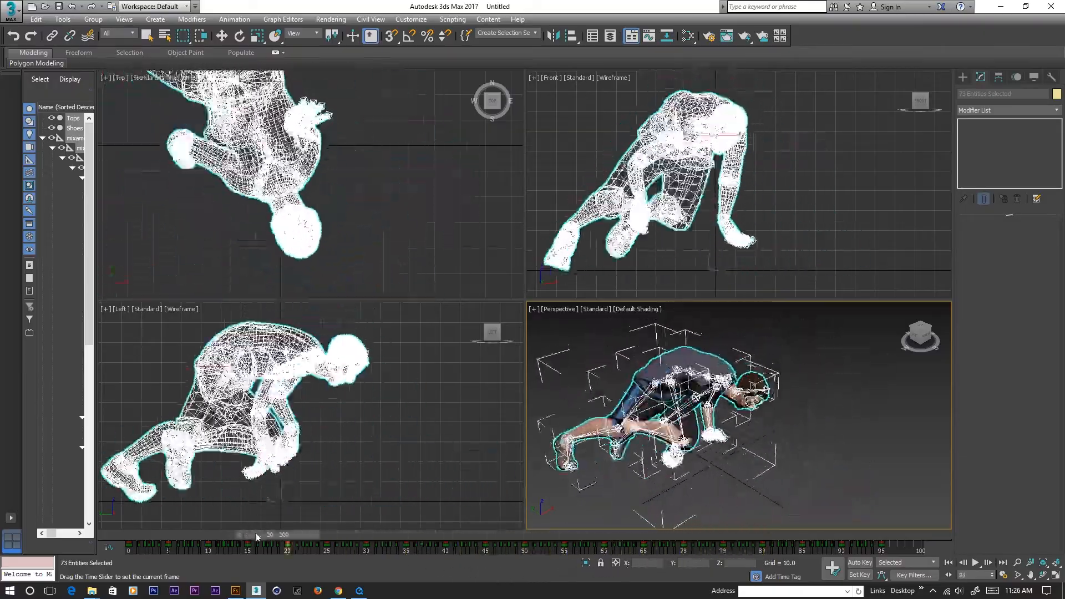
drag(749, 549, 115, 538)
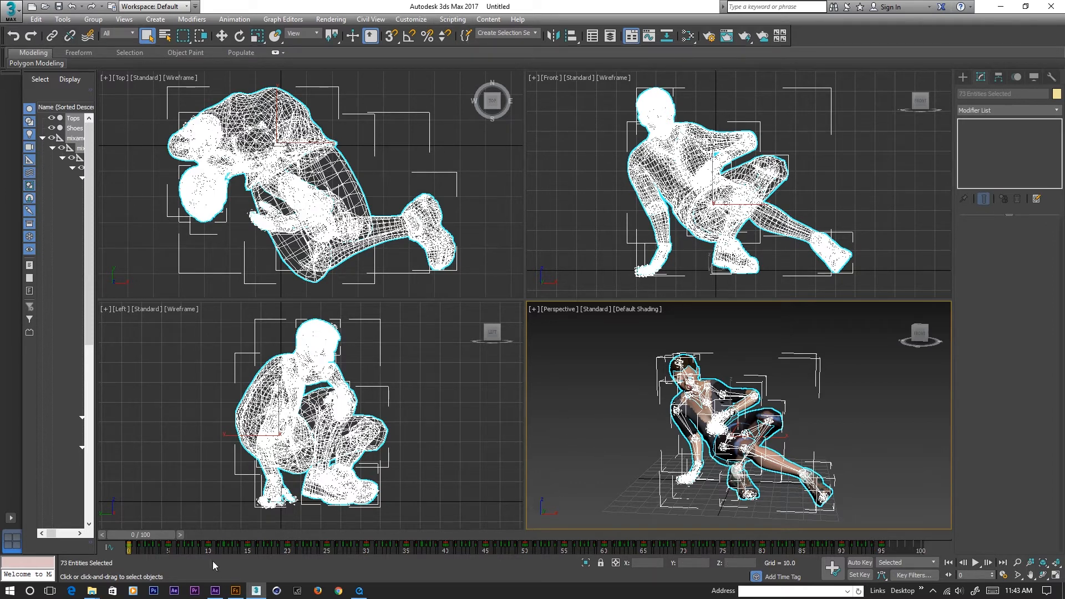
mouse_move(139, 538)
mouse_down()
mouse_move(232, 536)
mouse_move(122, 530)
mouse_up()
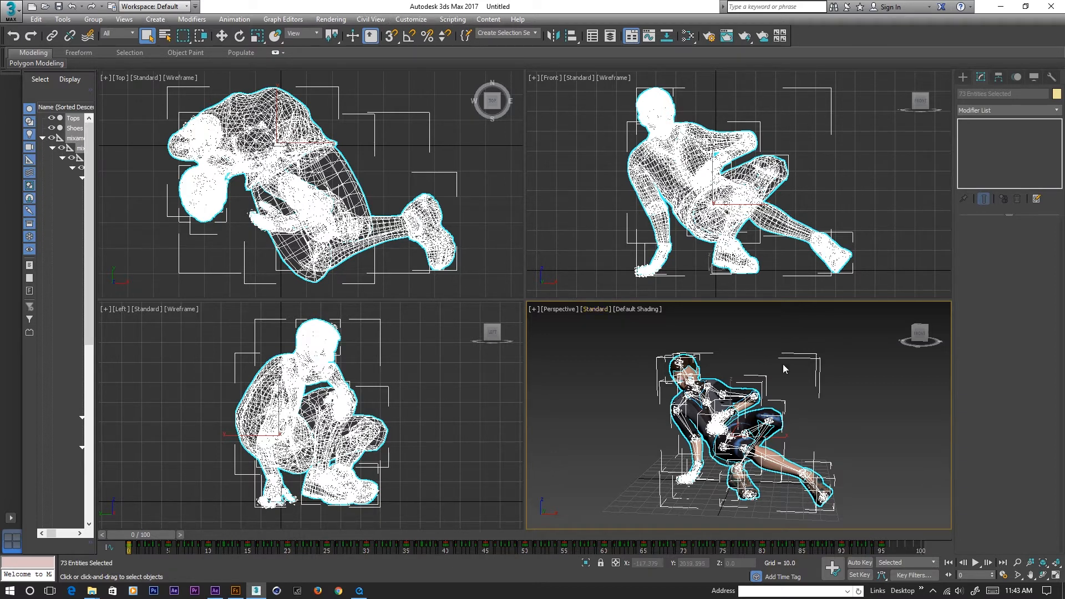
- Run the obj exporter script from the Desktop and move its Obj Sequence Export window clear of the Perspective view
click(452, 20)
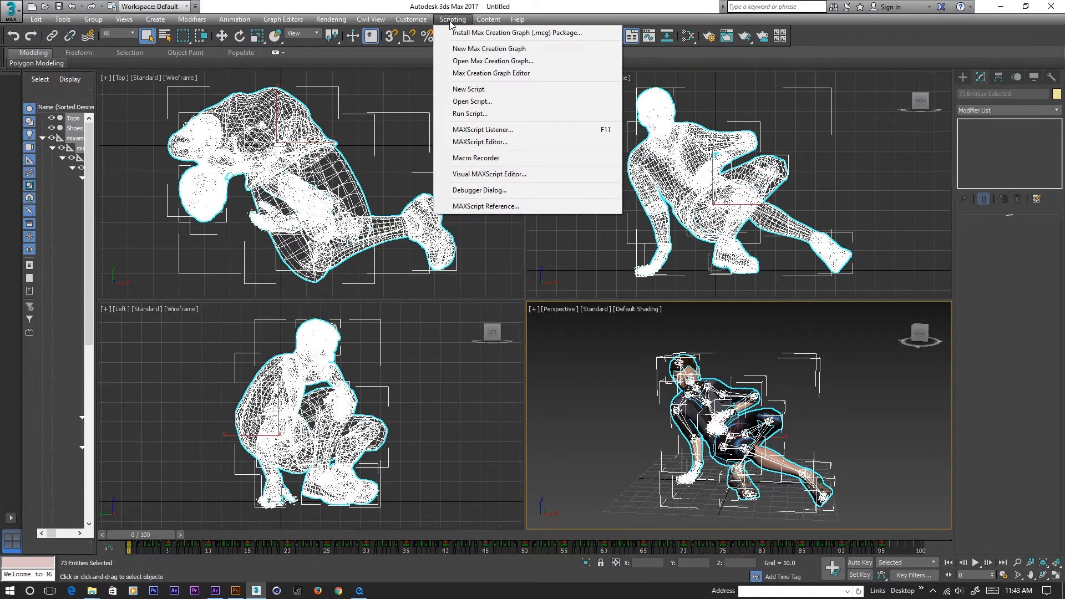
click(471, 114)
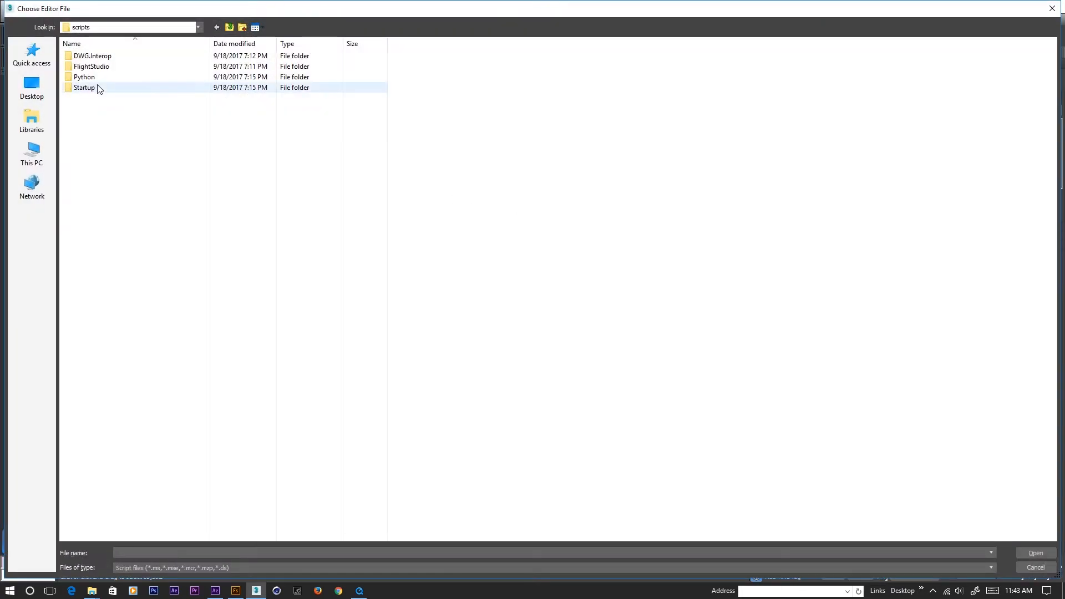
click(34, 92)
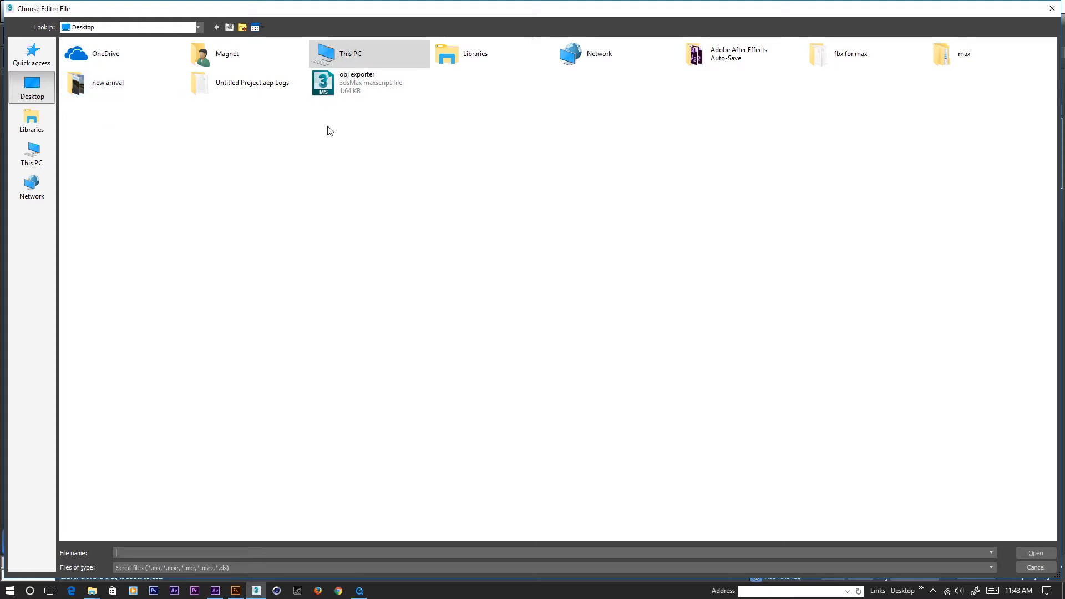
click(333, 83)
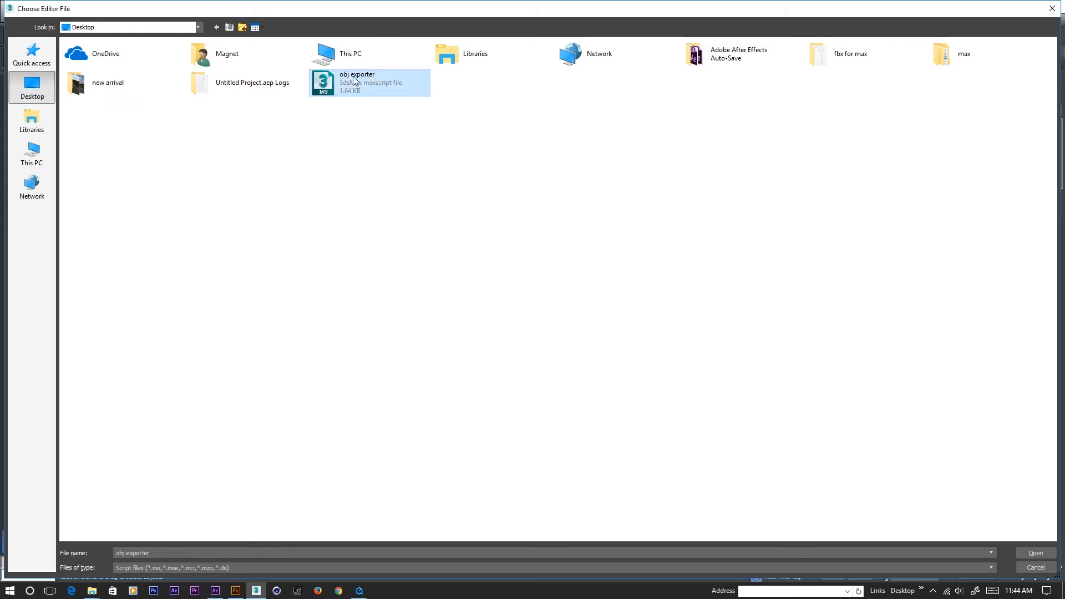
double_click(355, 81)
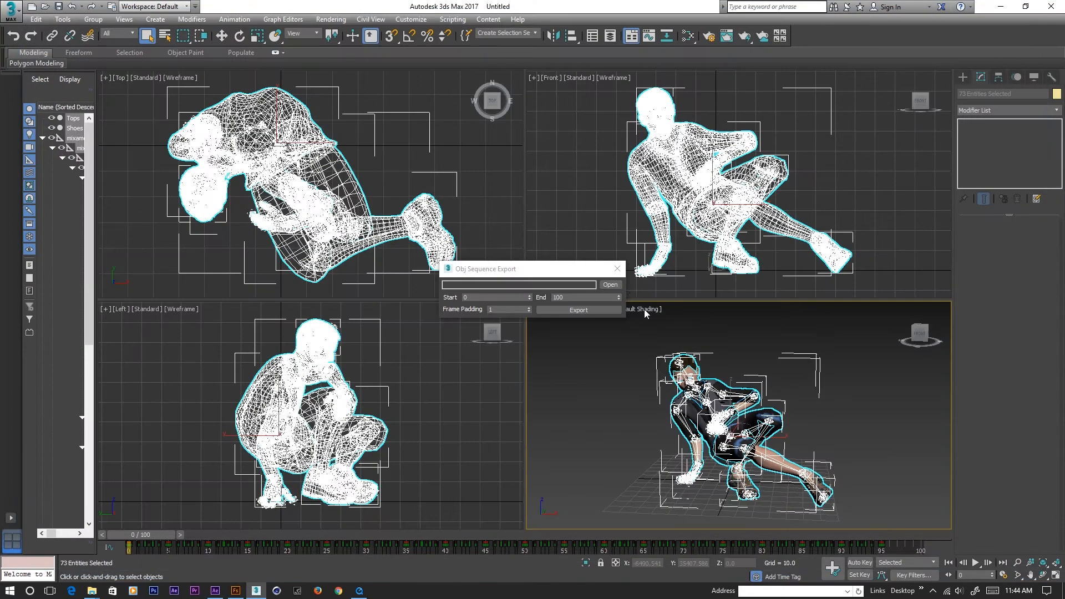
drag(563, 276, 545, 163)
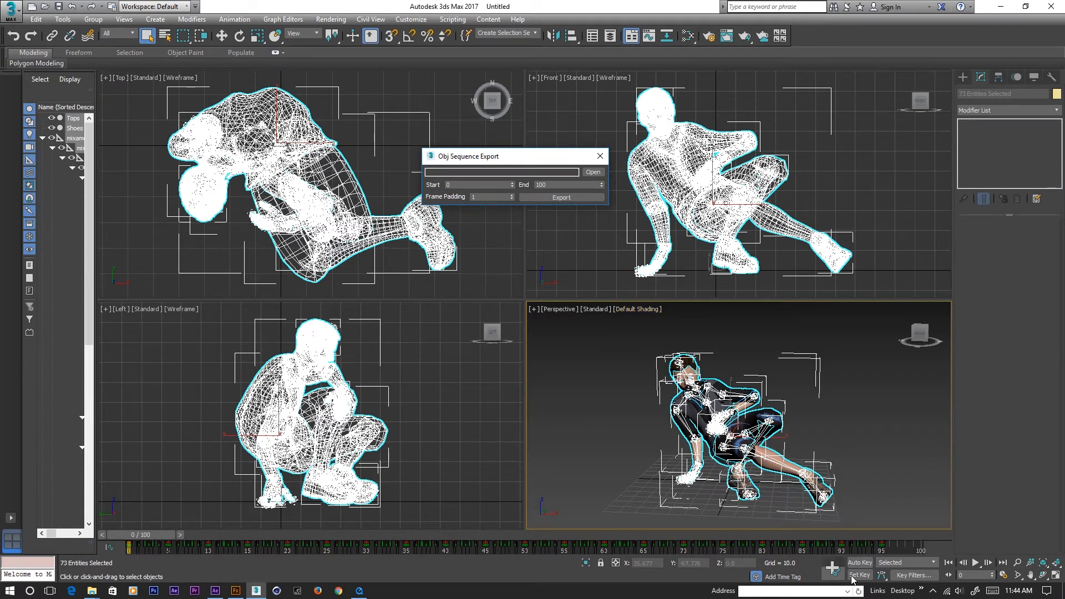
- Scrub to the animation's last keyed frame and set the OBJ sequence's end frame to 95
double_click(553, 185)
drag(160, 535, 892, 540)
key(q)
click(545, 184)
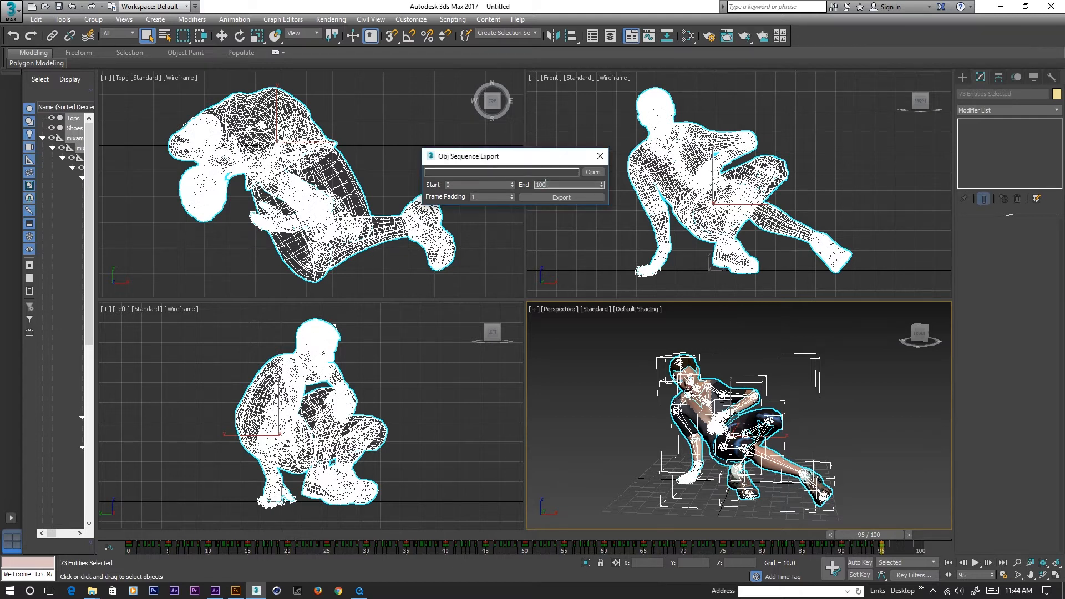
text(95)
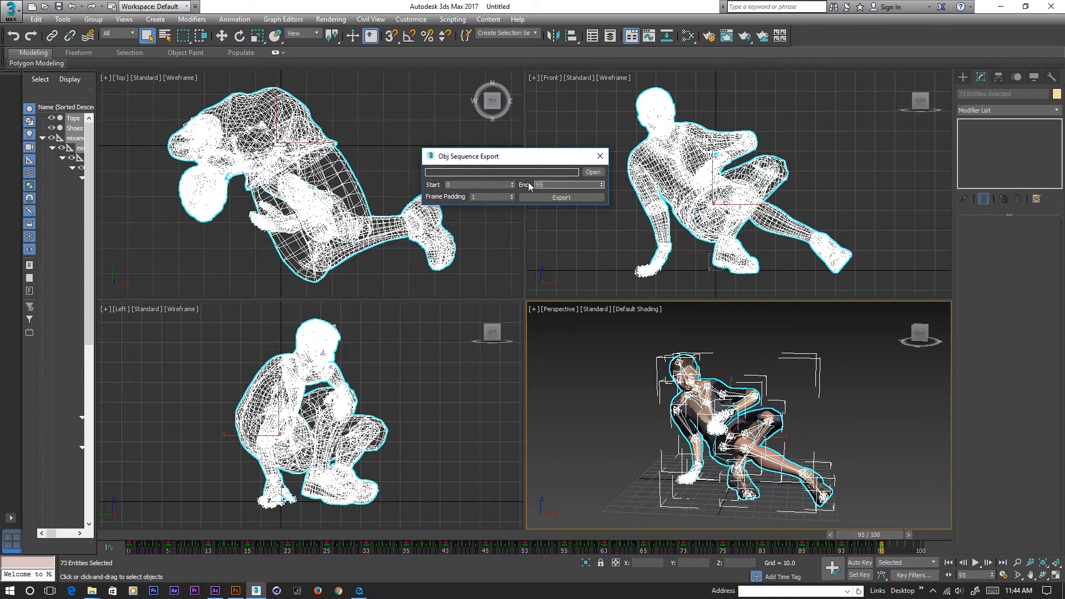
- Set the OBJ sequence's save path to dance_boy in a new folder named dance inside VideoCopilot\Models
click(591, 172)
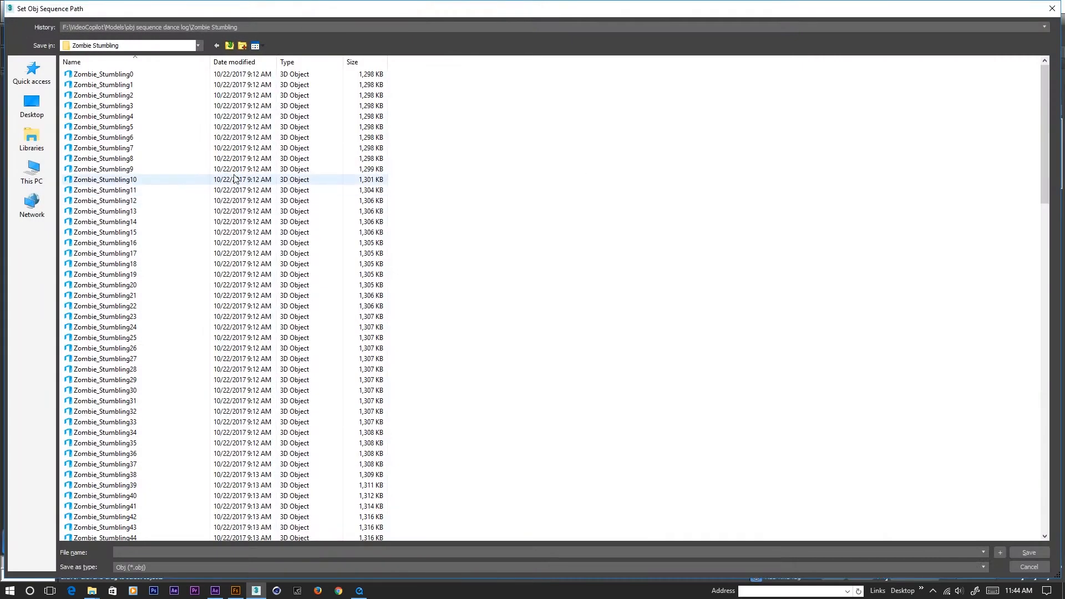
click(230, 46)
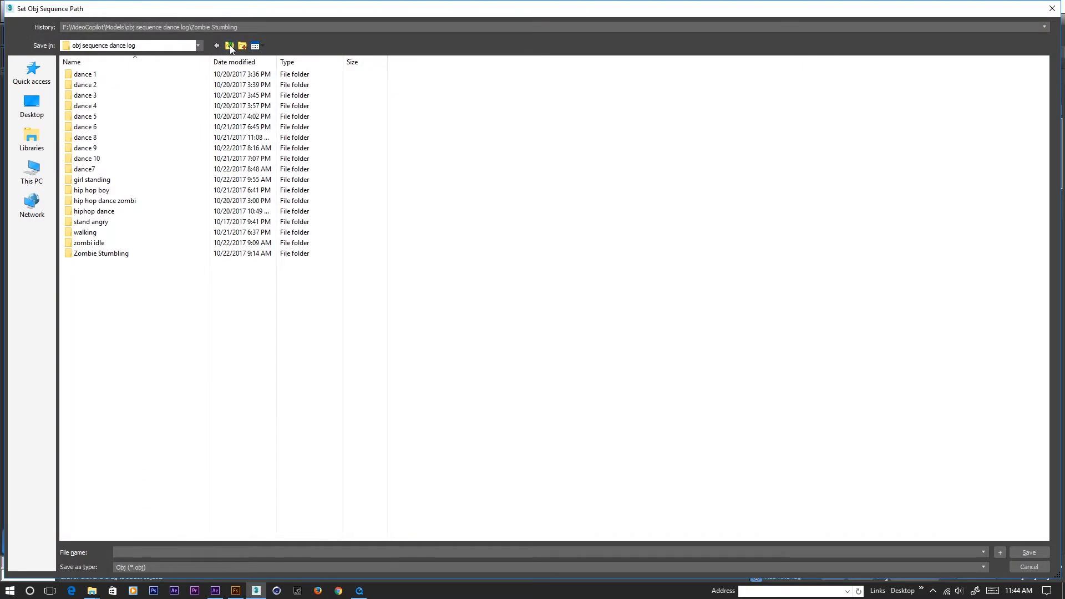
click(229, 46)
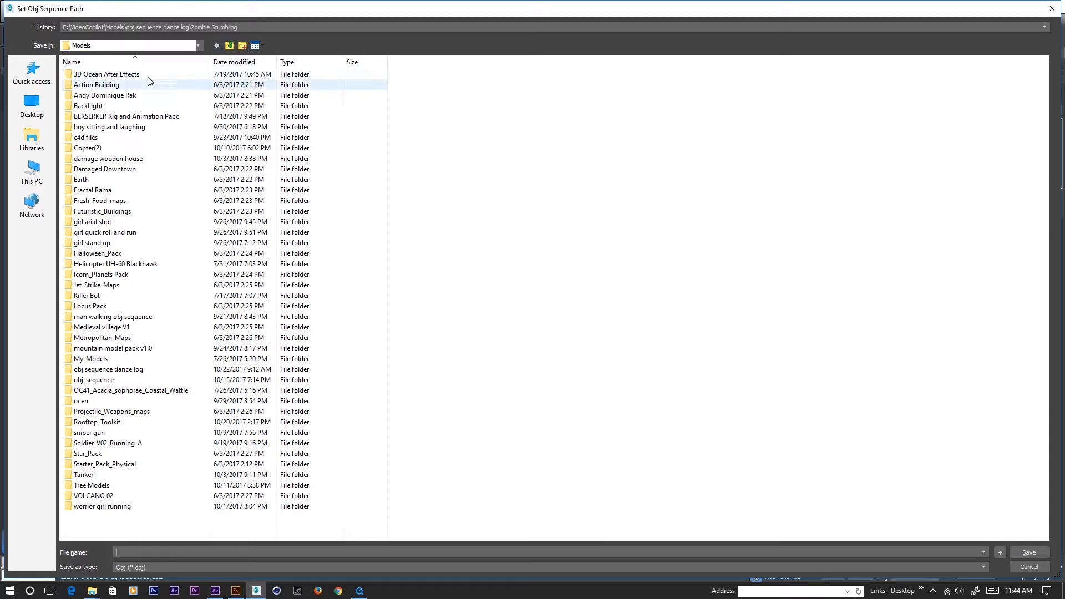
click(230, 46)
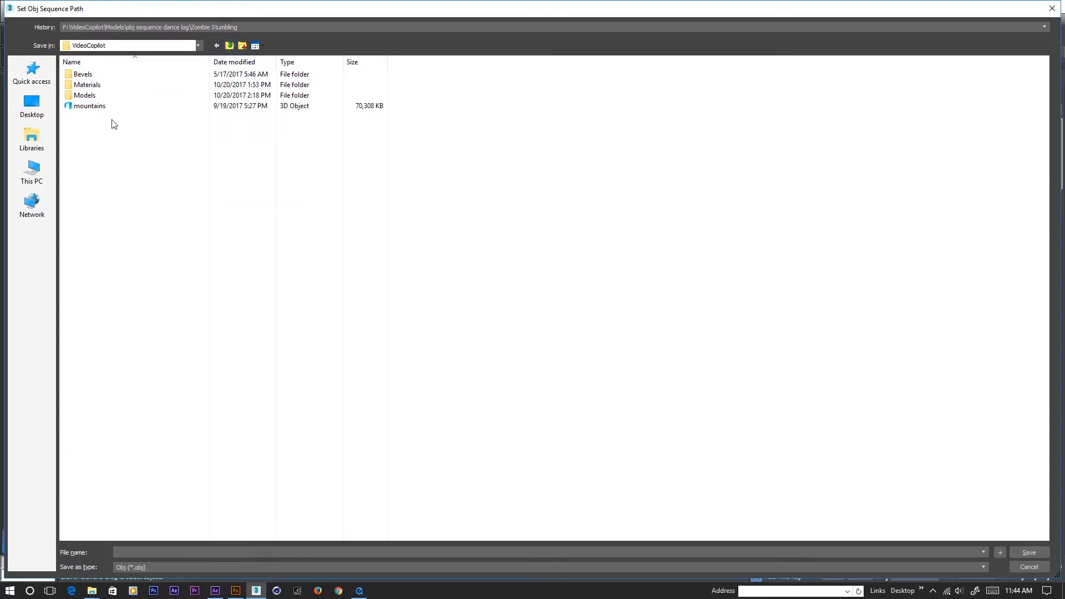
double_click(97, 96)
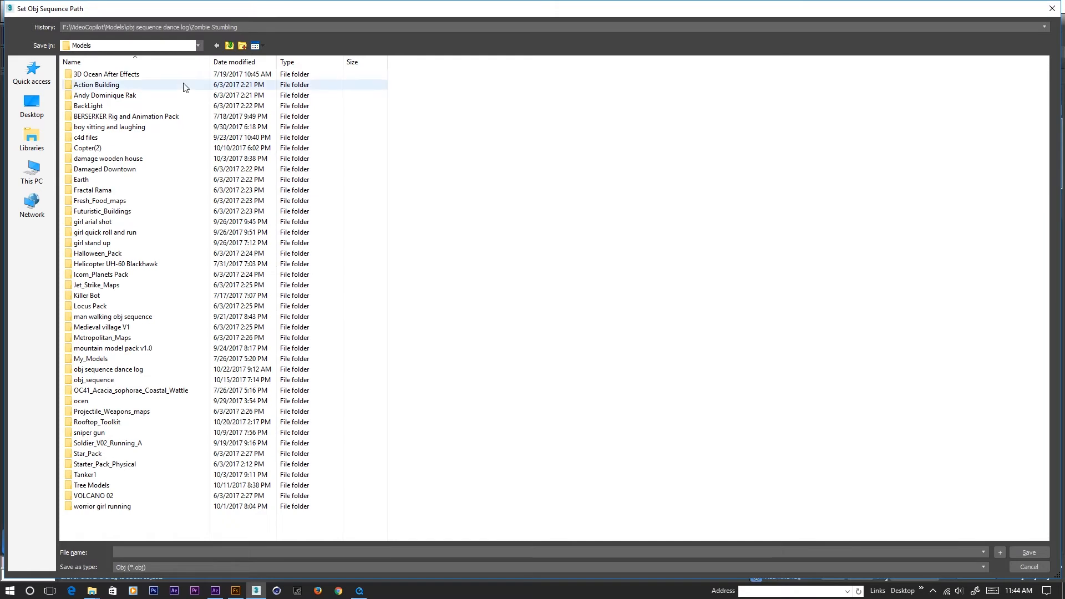
click(244, 47)
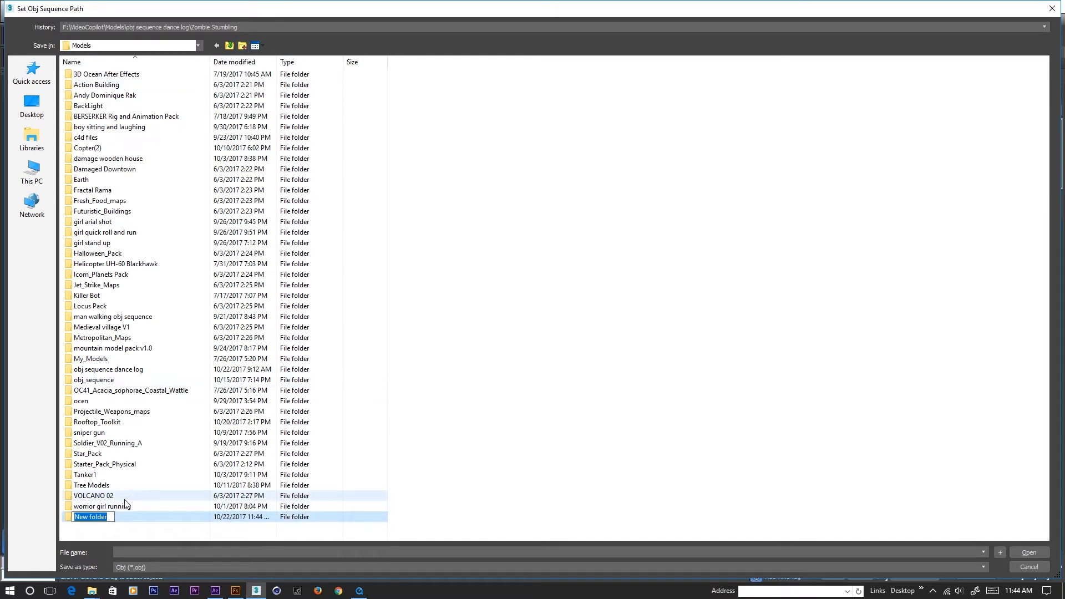
text(dance)
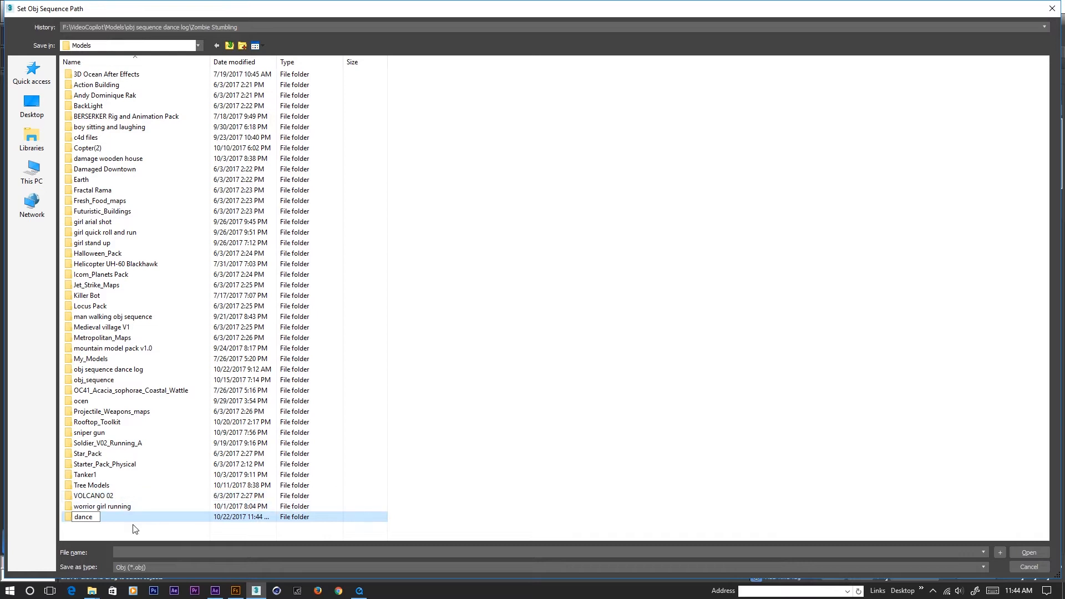
key(Return)
key(Return)
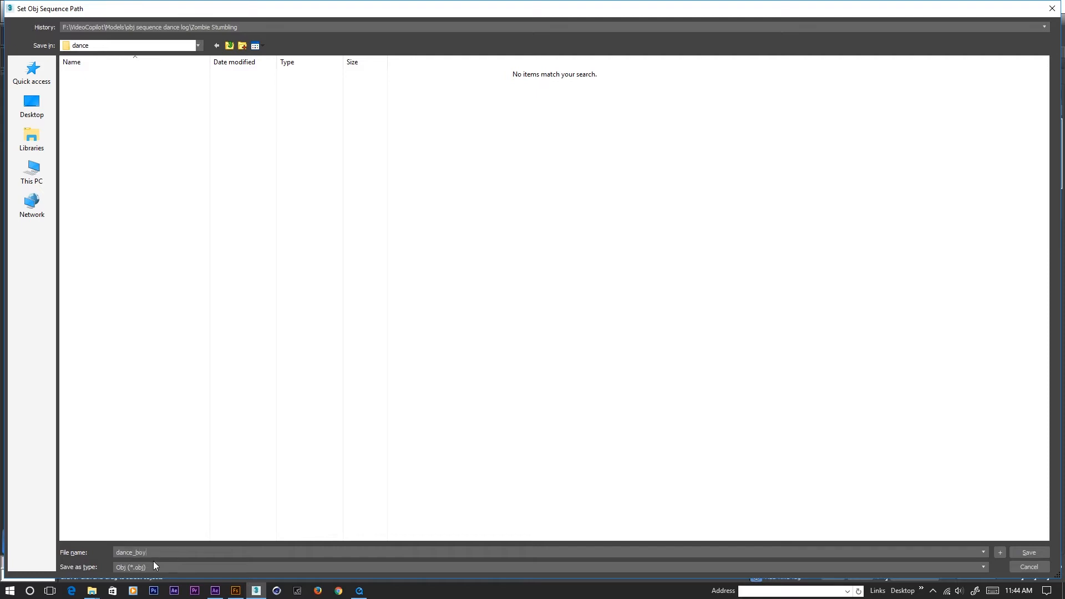
click(1029, 553)
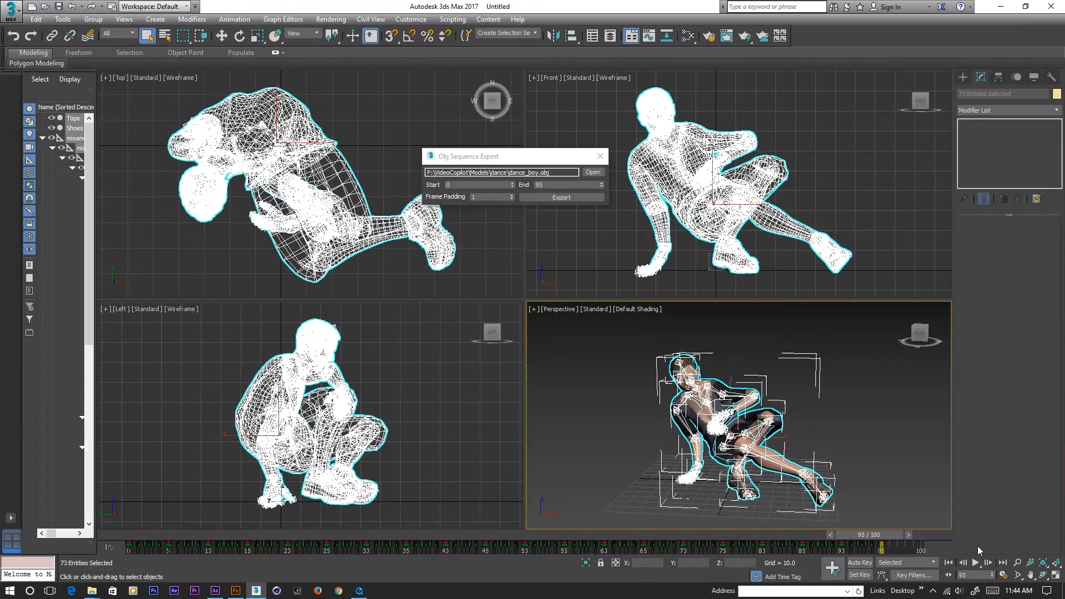
- Export the OBJ sequence for frames 0 to 95 and close the Obj Sequence Export window
drag(553, 161, 516, 207)
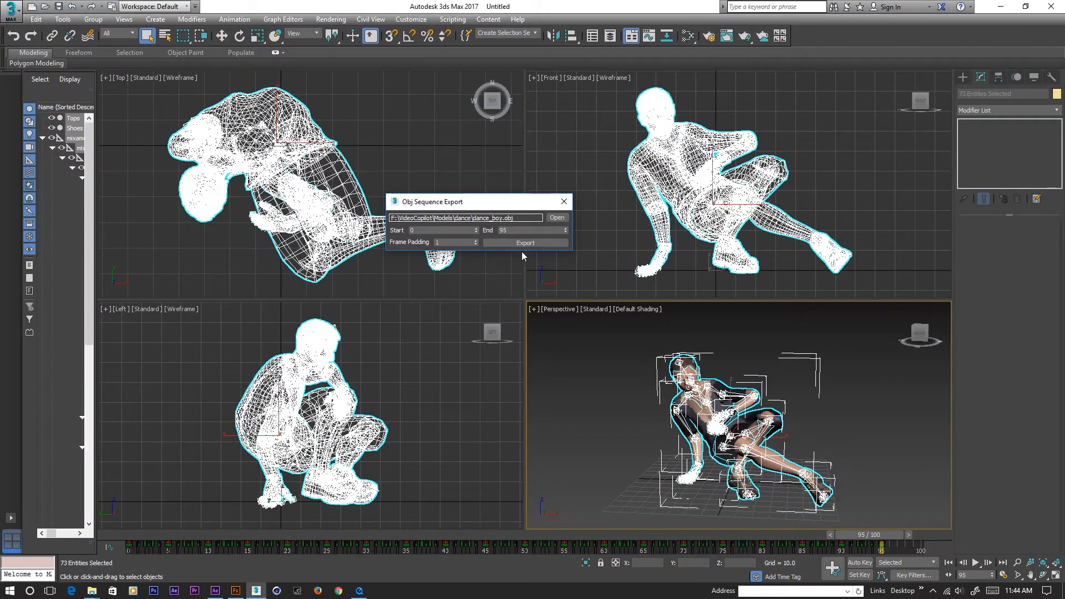
click(526, 243)
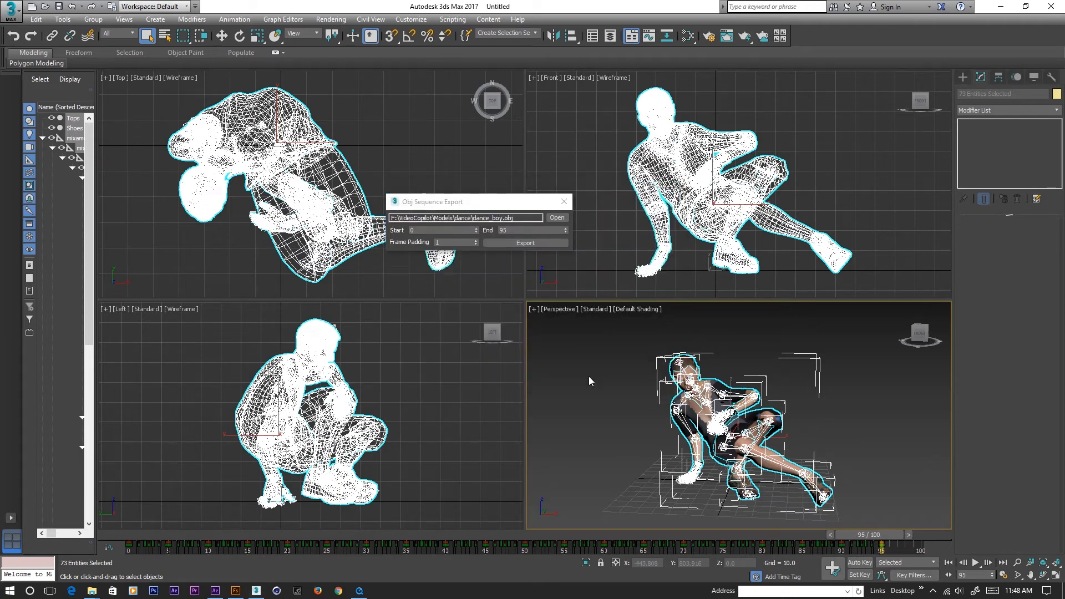
drag(492, 203, 473, 214)
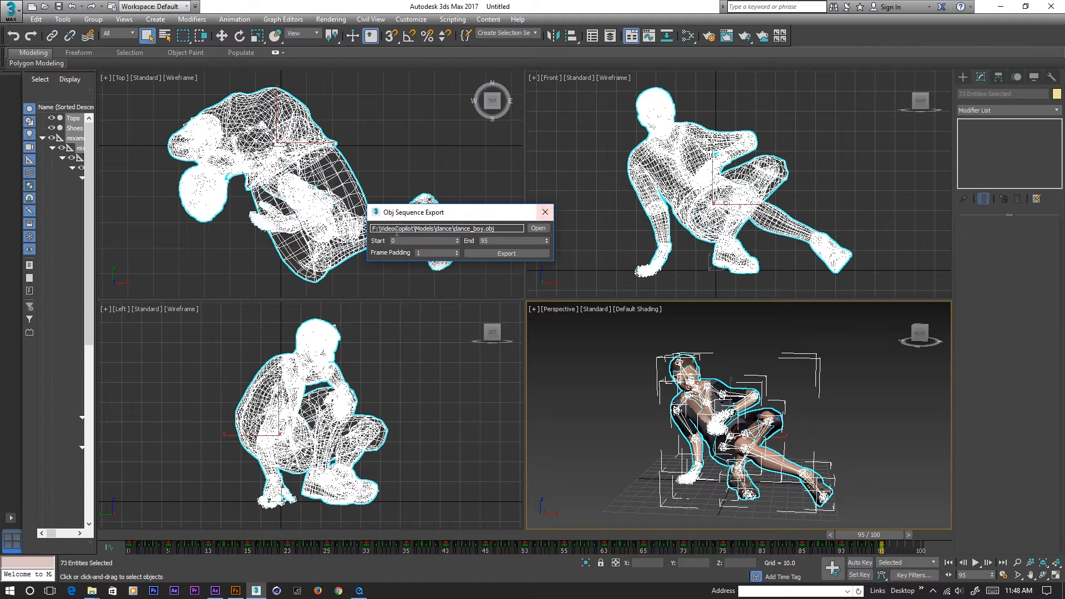
click(545, 212)
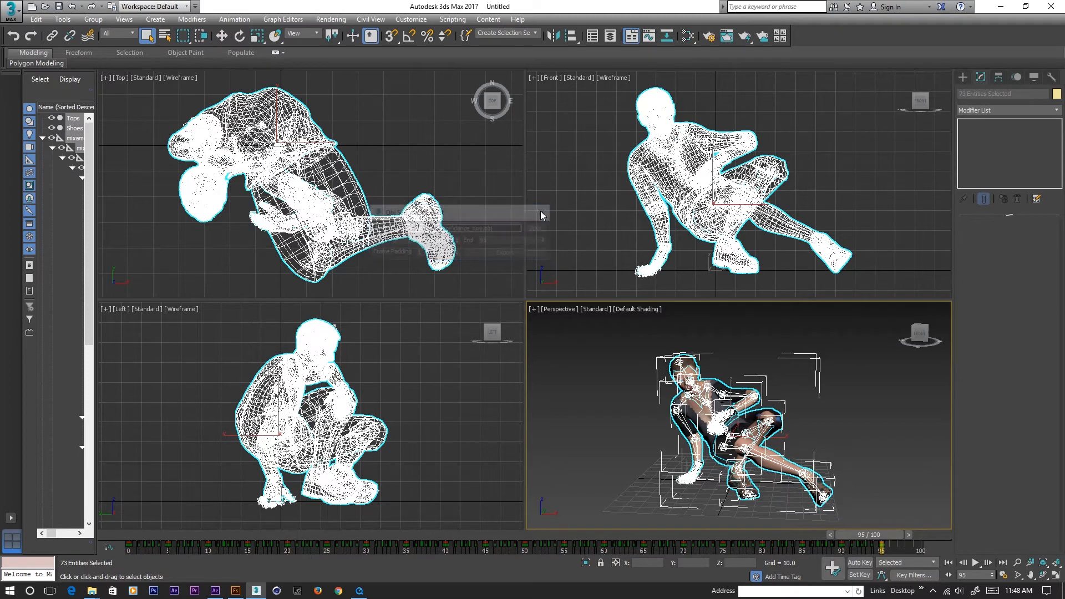
- Switch to After Effects and create a 1280 x 720 composition at 23.976 fps lasting 10 seconds
click(1001, 7)
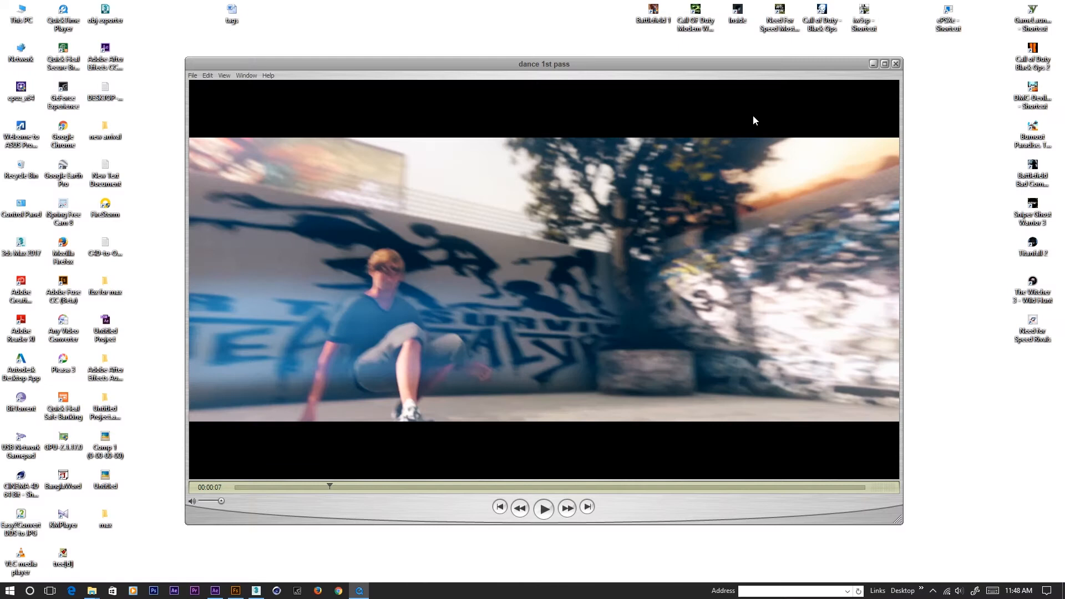
click(875, 64)
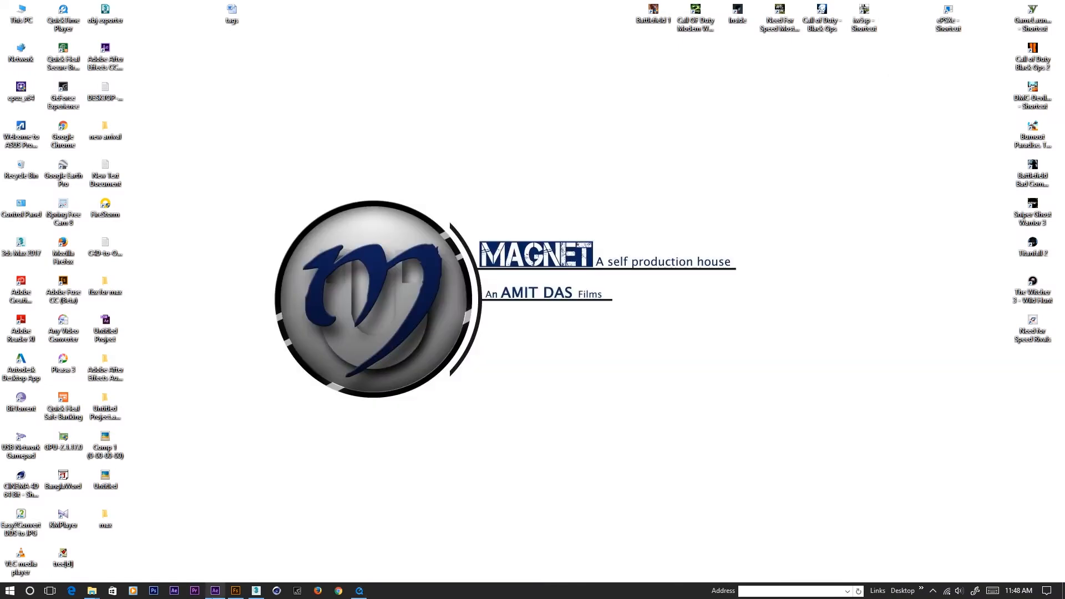
click(215, 592)
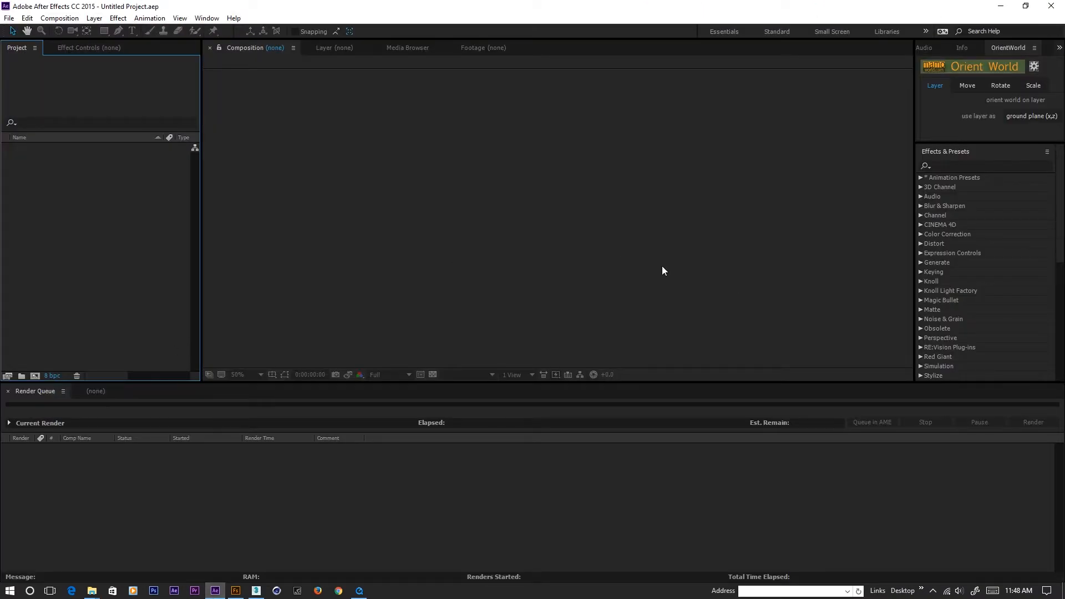
click(59, 18)
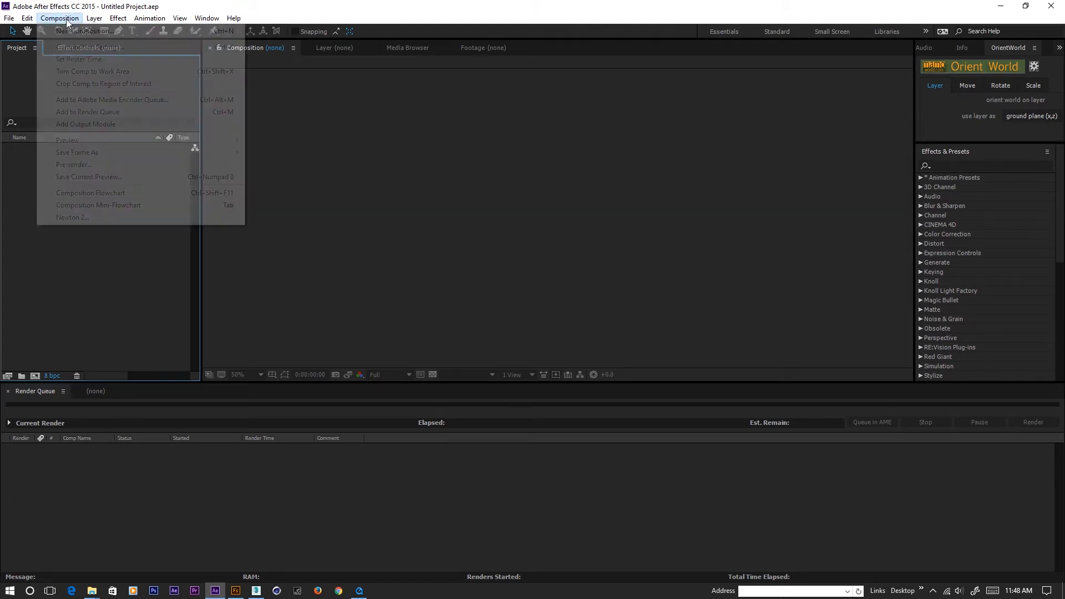
click(91, 33)
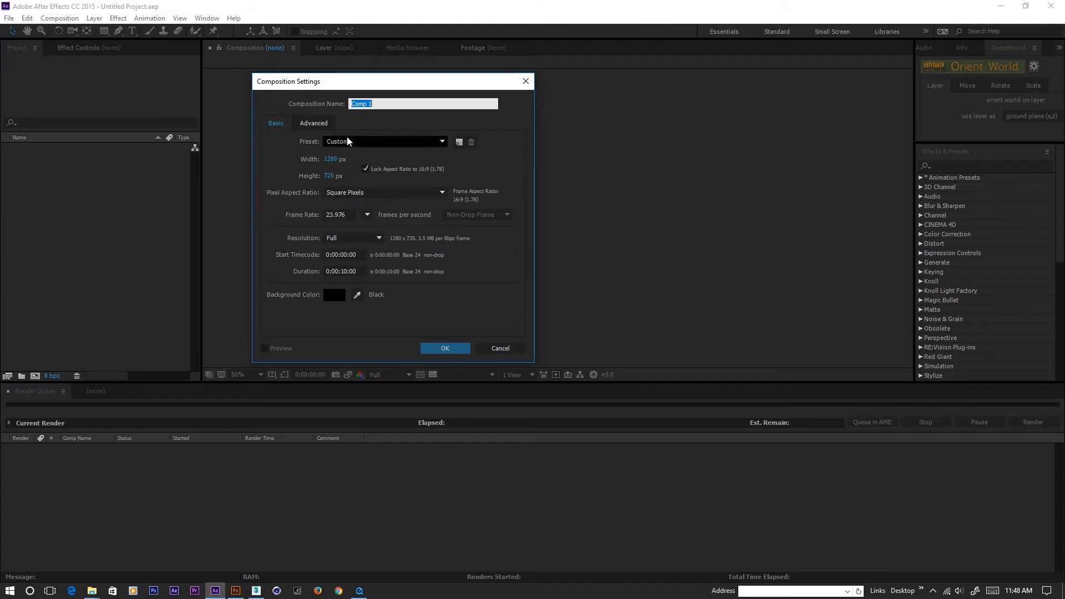
click(445, 348)
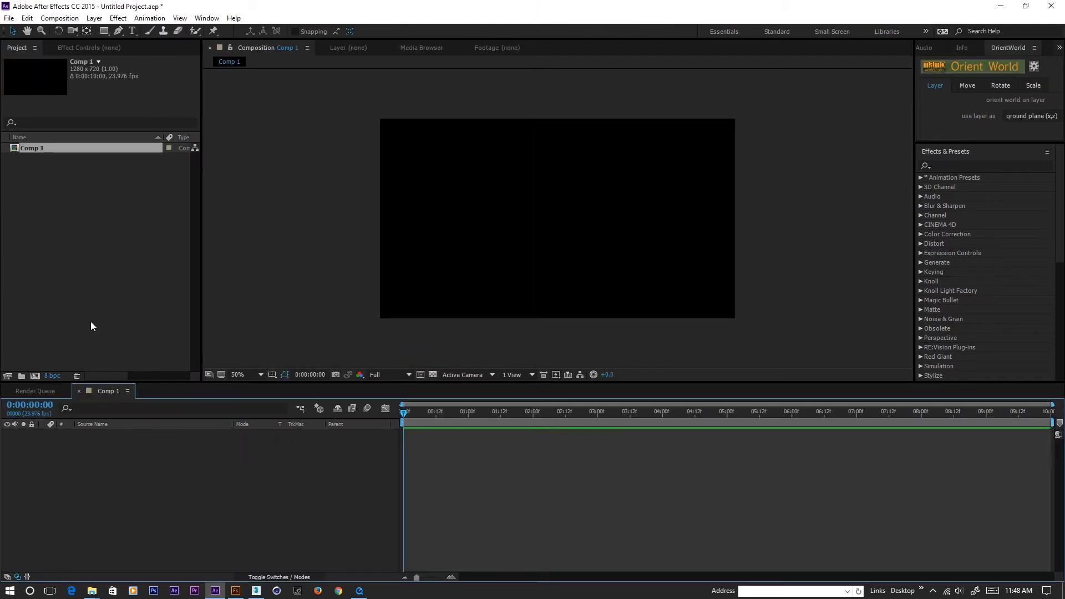
- Add a black 1280 x 720 solid layer to the composition
right_click(82, 493)
mouse_move(131, 388)
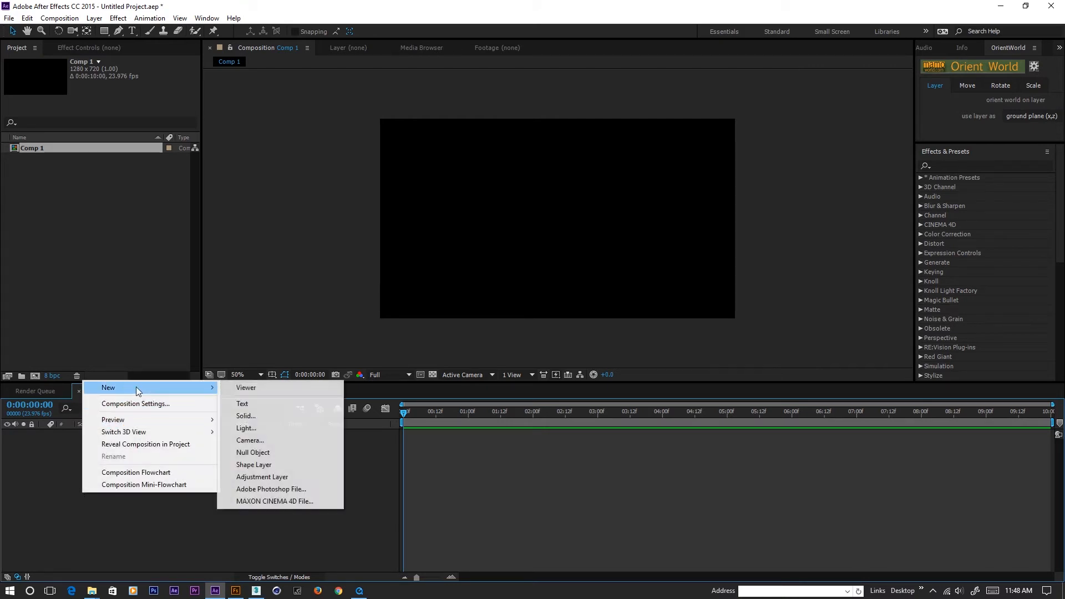
click(260, 416)
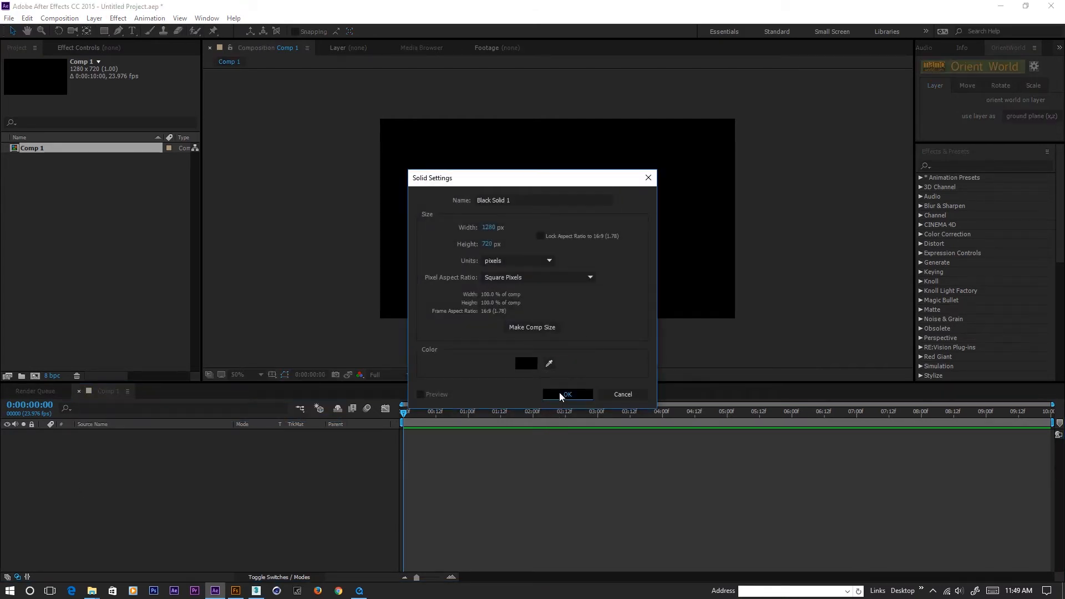
click(563, 395)
- Apply the Video Copilot Element effect to the black solid and open its Scene Setup
scroll(936, 285, down, 5)
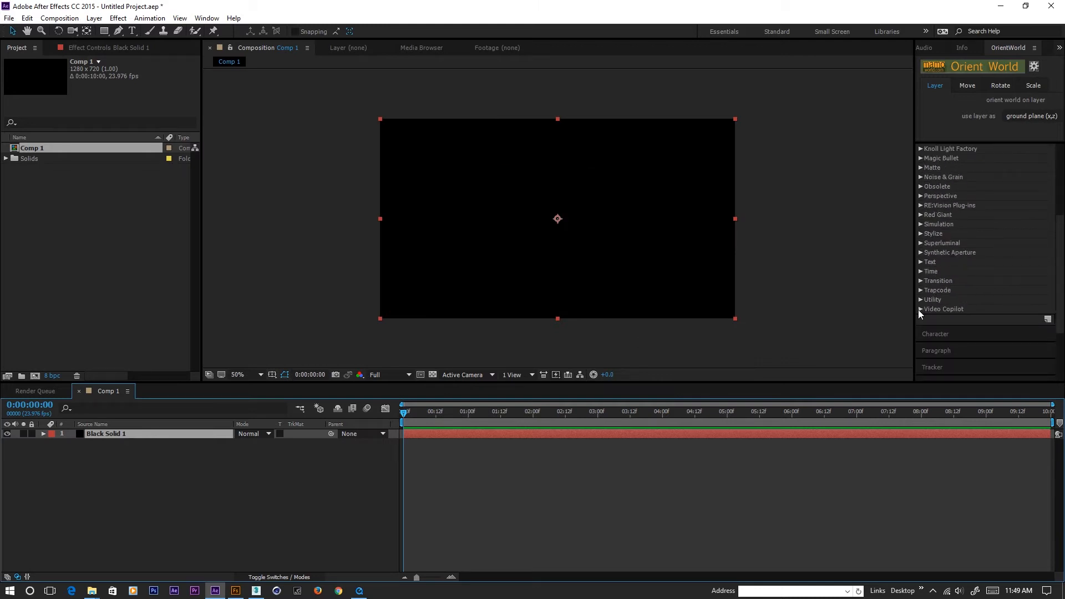
click(920, 309)
click(954, 320)
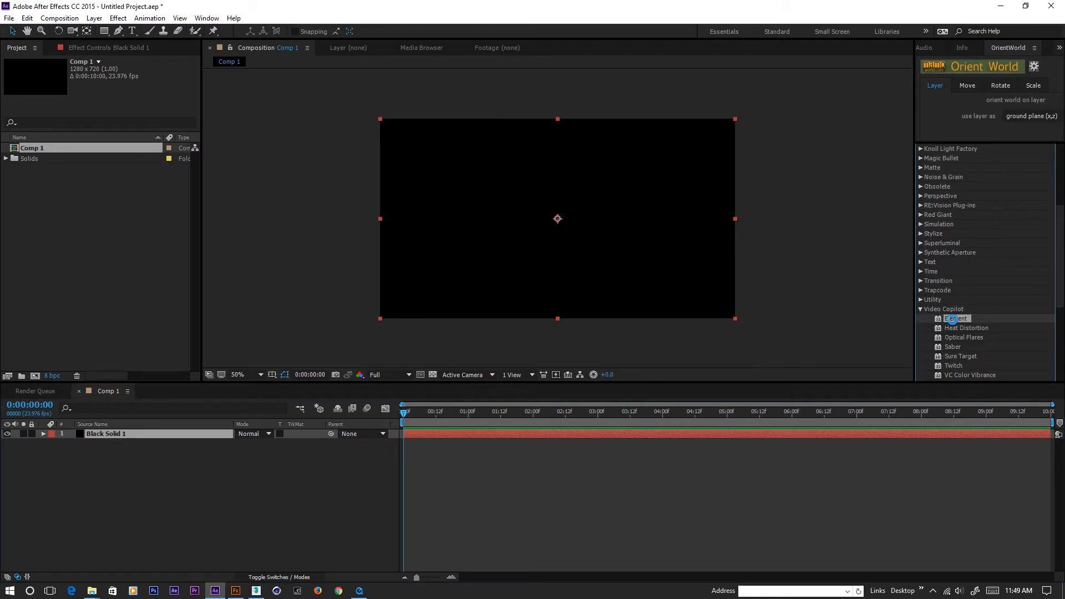
double_click(952, 319)
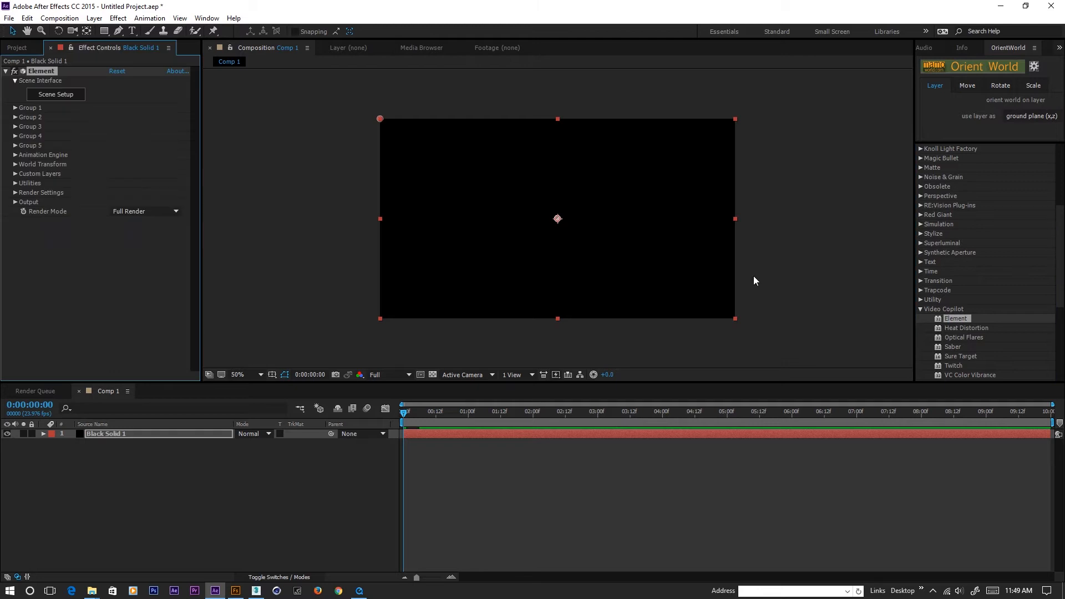
click(55, 95)
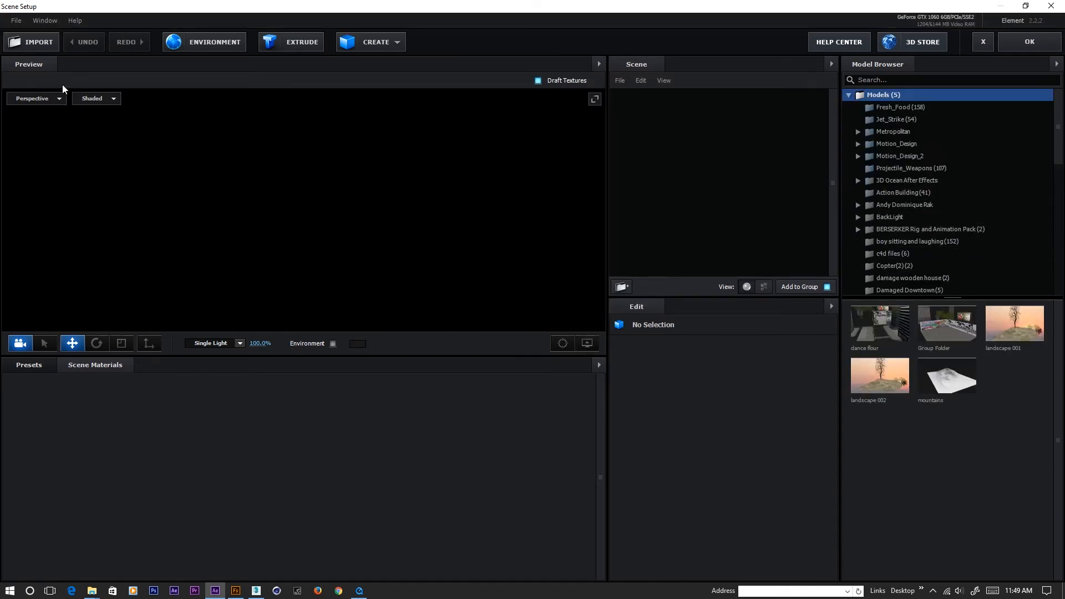
- Start a 3D sequence import and browse to the dance folder in F:\VideoCopilot\Models
click(13, 21)
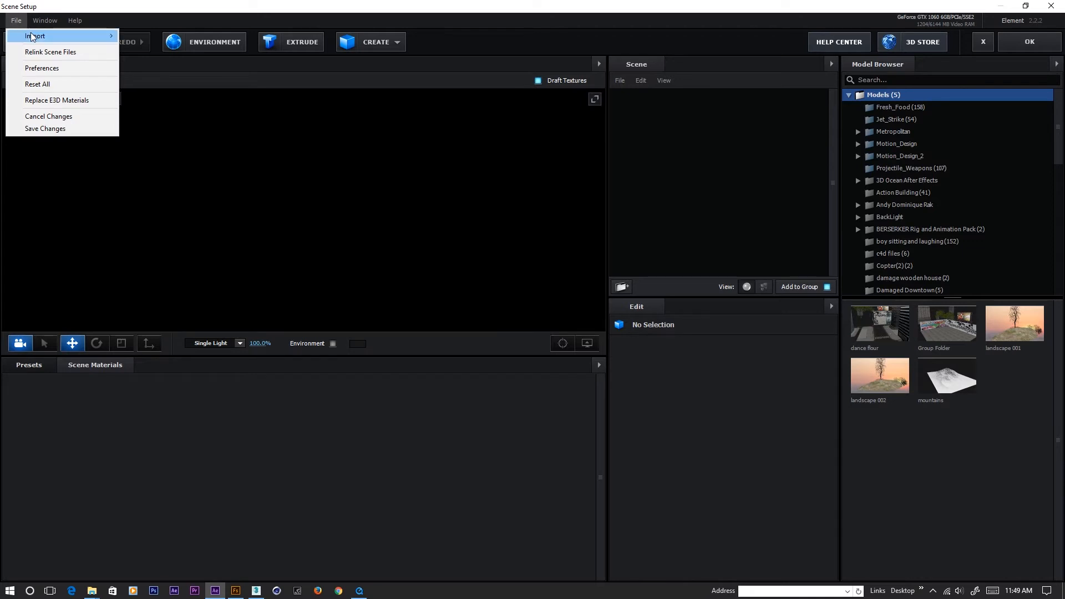
mouse_move(33, 36)
click(156, 48)
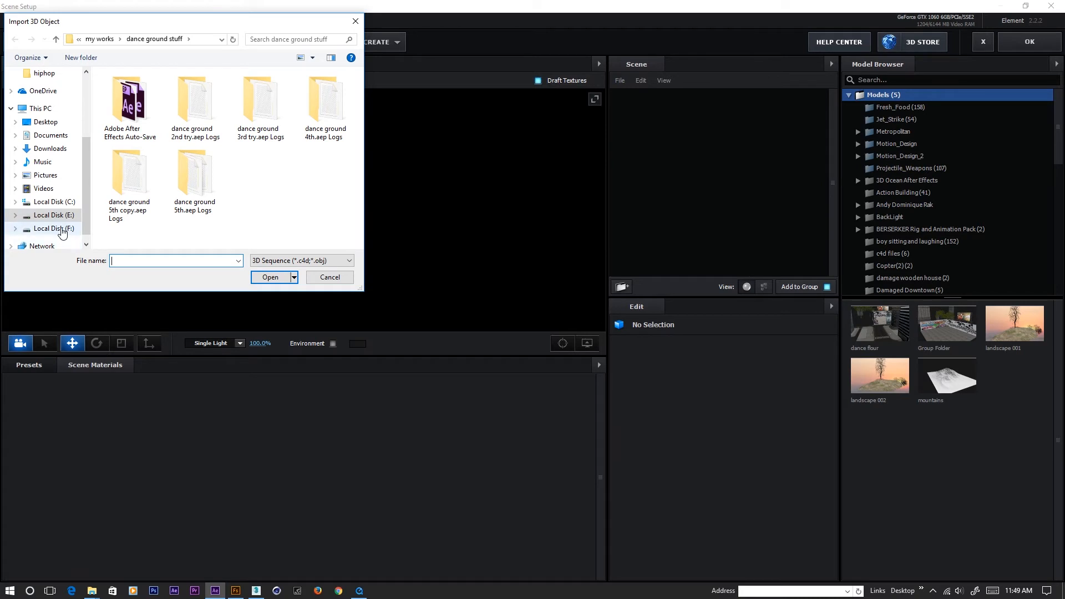
click(62, 229)
scroll(211, 183, down, 2)
double_click(139, 232)
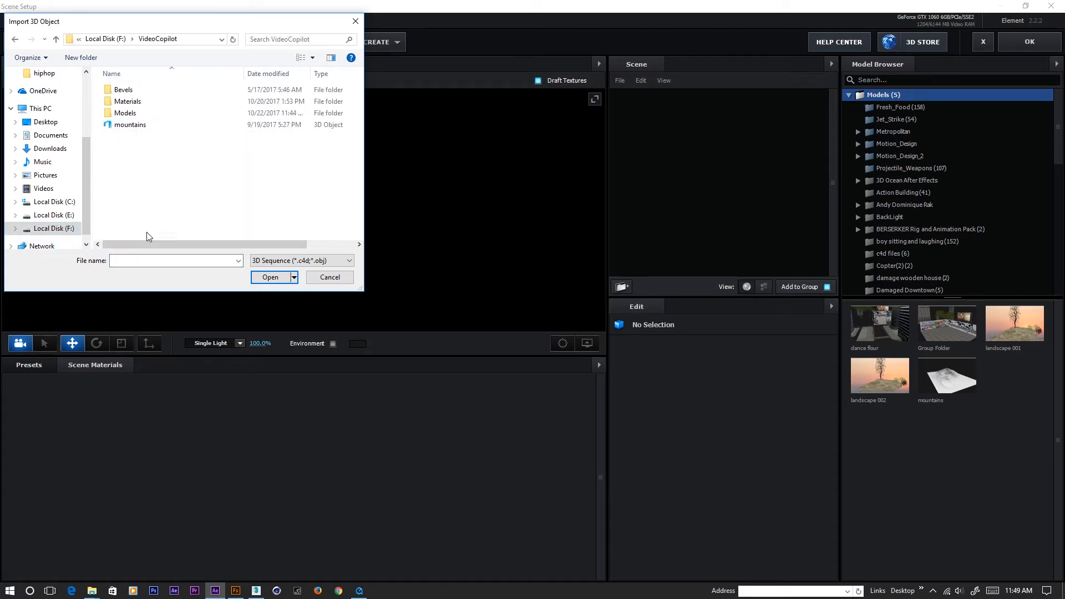
double_click(126, 113)
scroll(148, 153, down, 4)
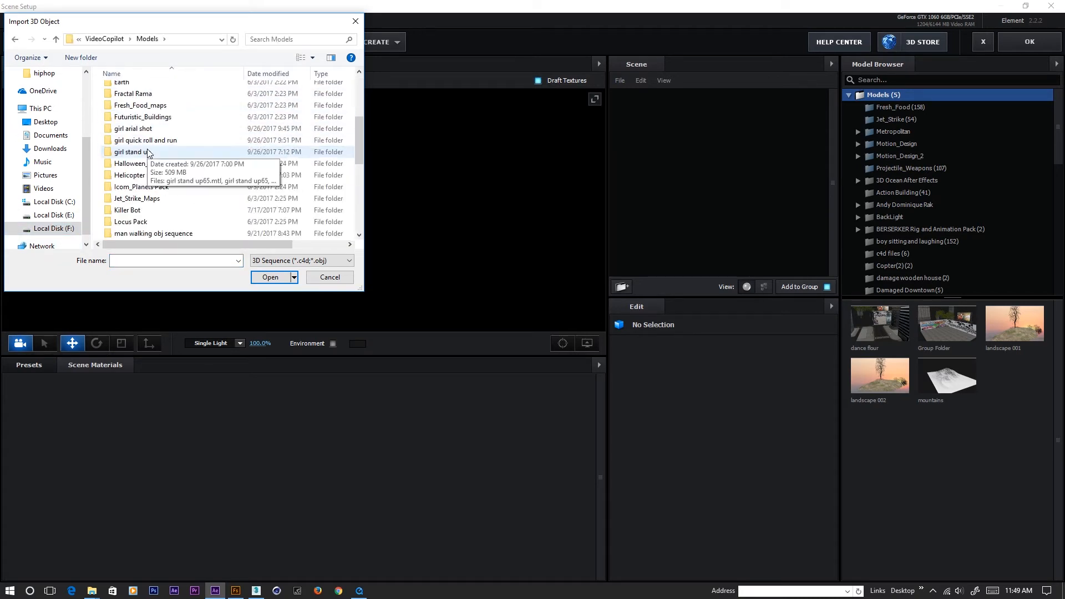
scroll(156, 166, down, 5)
scroll(163, 183, up, 9)
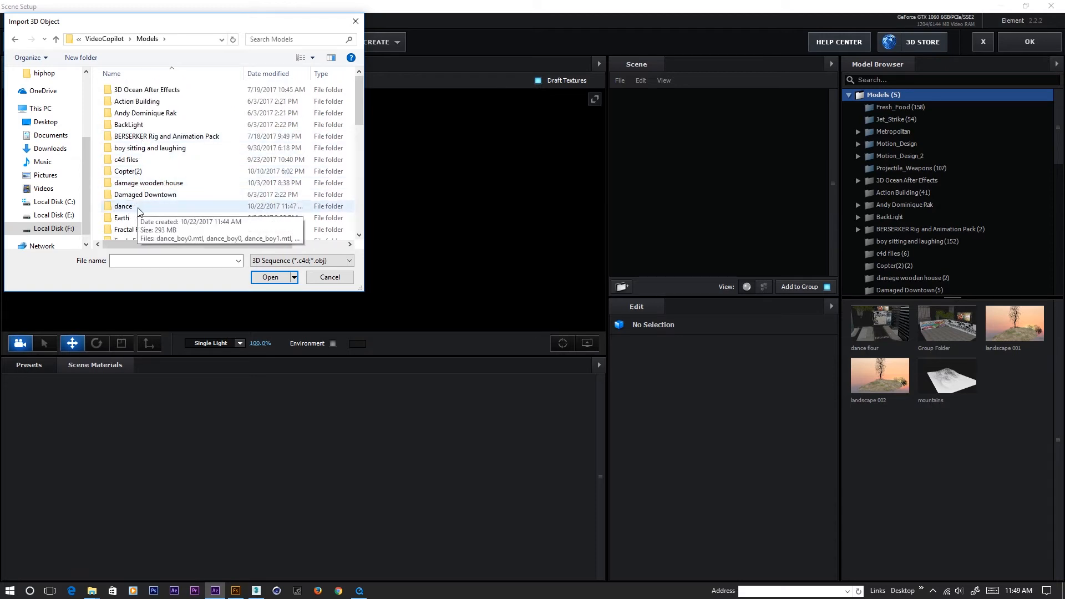
double_click(124, 206)
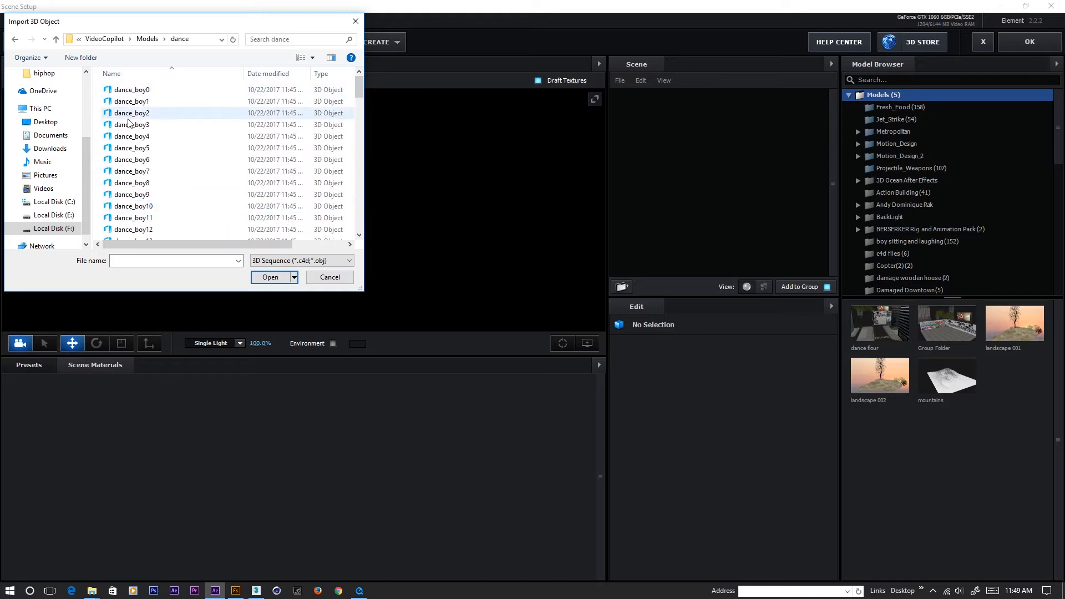
- Import the OBJ sequence starting at dance_boy0 with its materials loaded, the Physical Shader and Bottom alignment
click(129, 91)
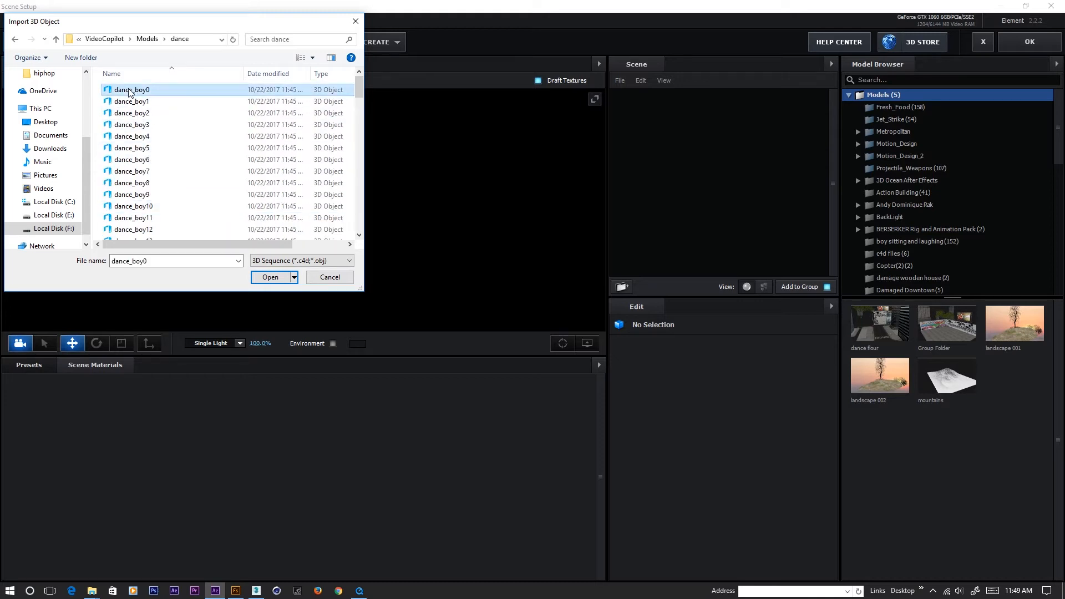
scroll(153, 191, down, 12)
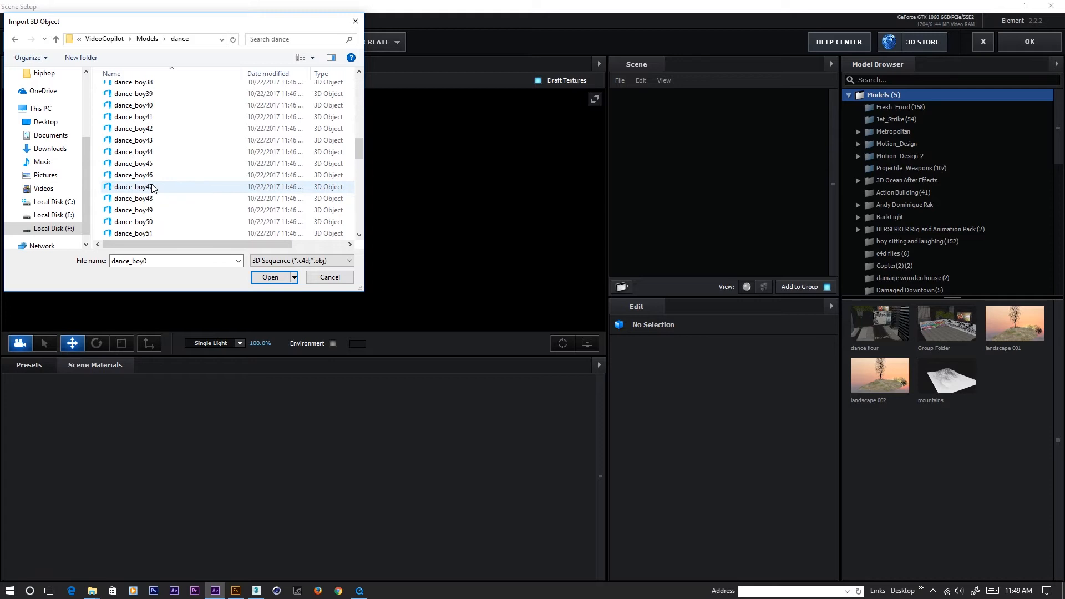
scroll(152, 188, up, 1)
scroll(152, 186, up, 12)
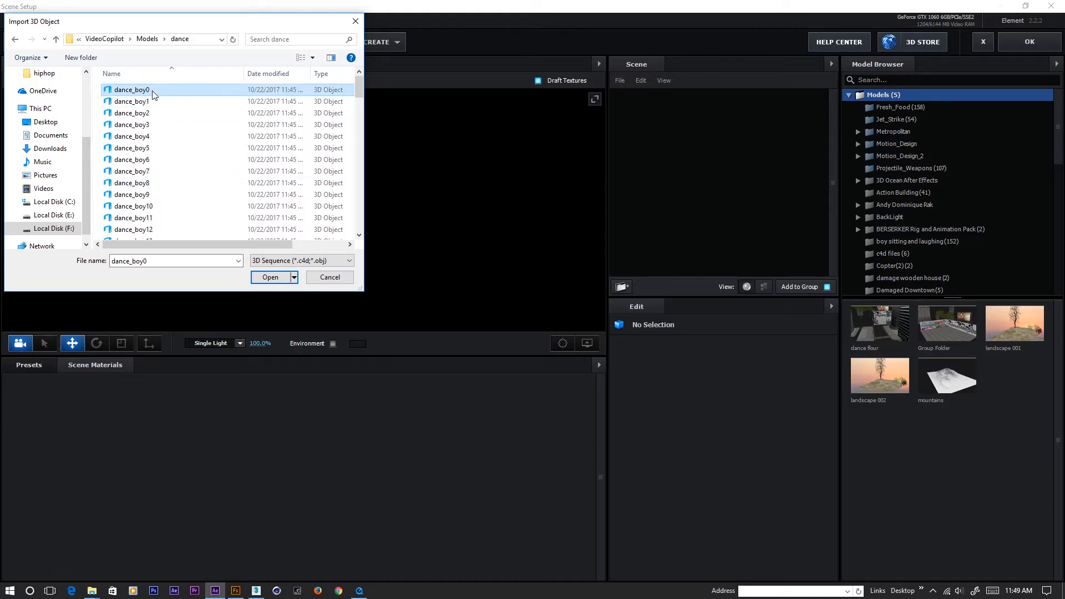
click(271, 278)
click(271, 278)
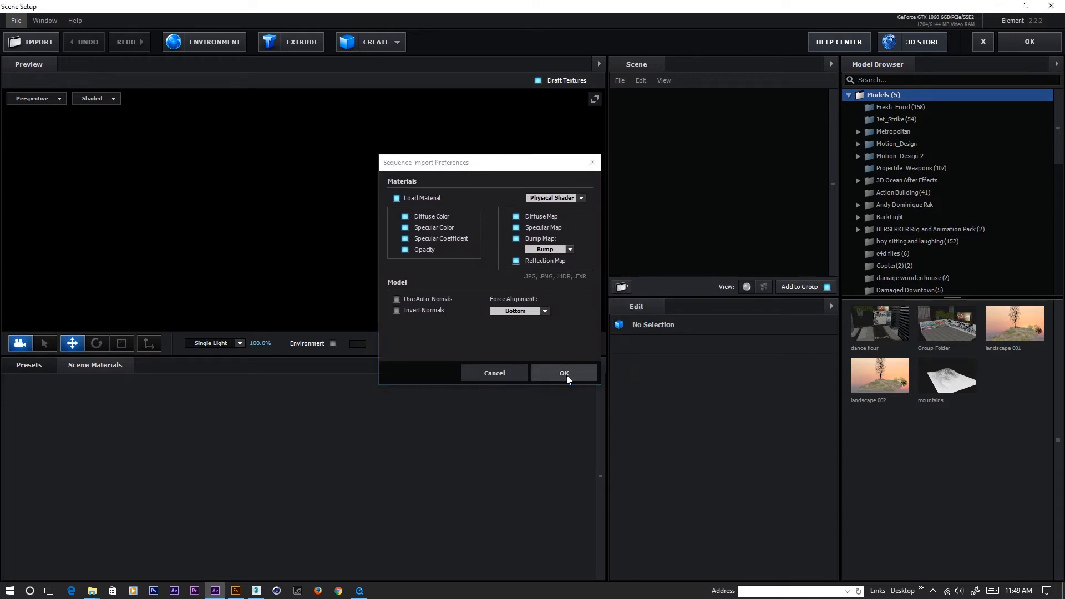
click(566, 377)
- Examine the imported dance_boy0 character from several angles and distances in the scene preview
drag(190, 231, 257, 243)
drag(123, 201, 225, 250)
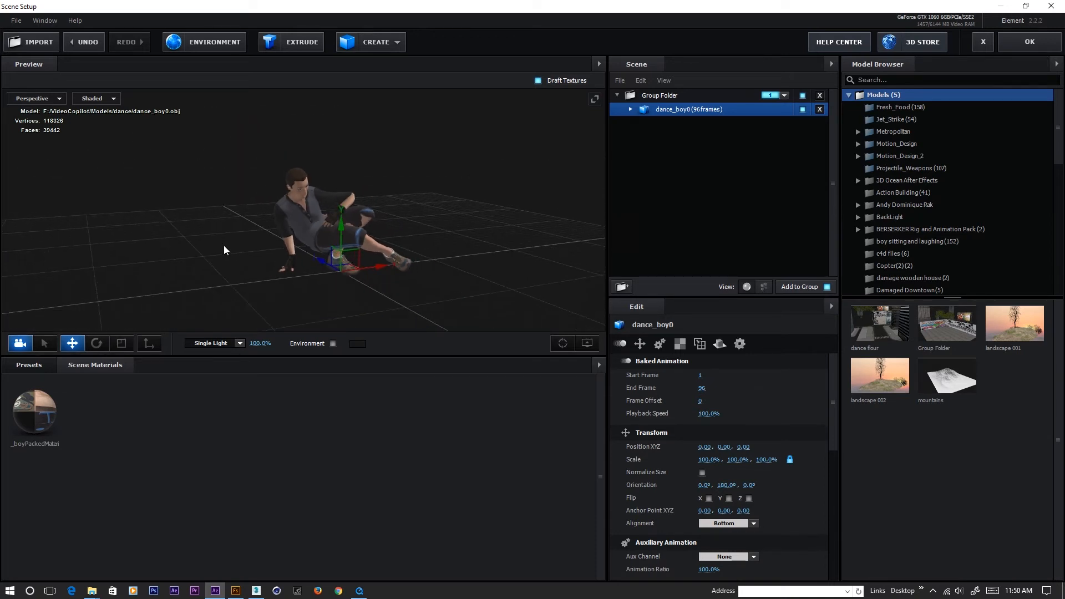
drag(373, 300, 352, 302)
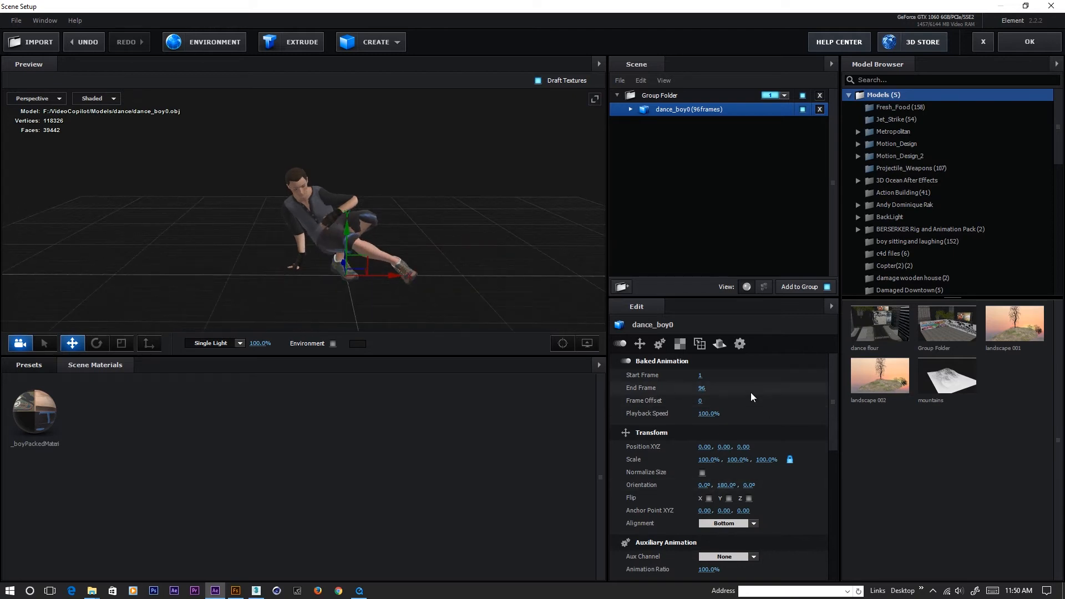
drag(700, 376, 616, 392)
drag(268, 244, 244, 212)
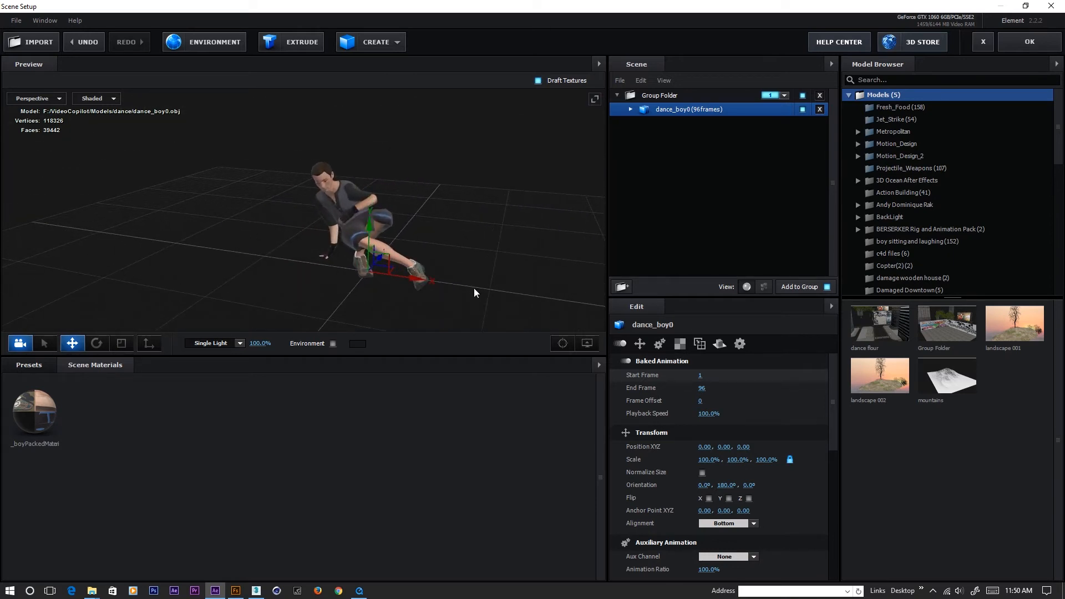
drag(367, 272, 263, 236)
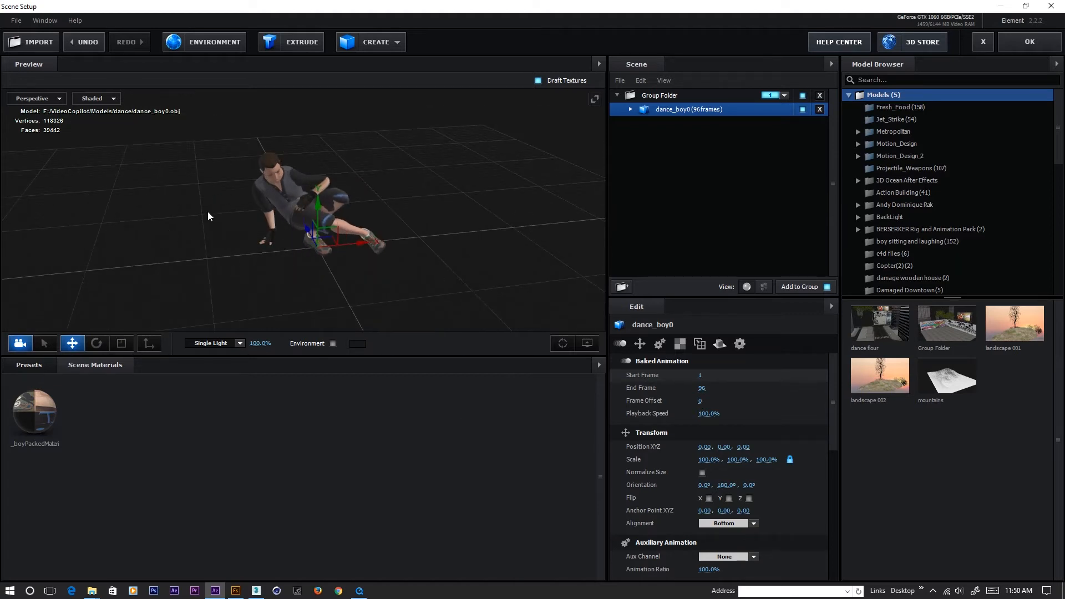
middle_drag(208, 213, 244, 218)
drag(497, 293, 496, 283)
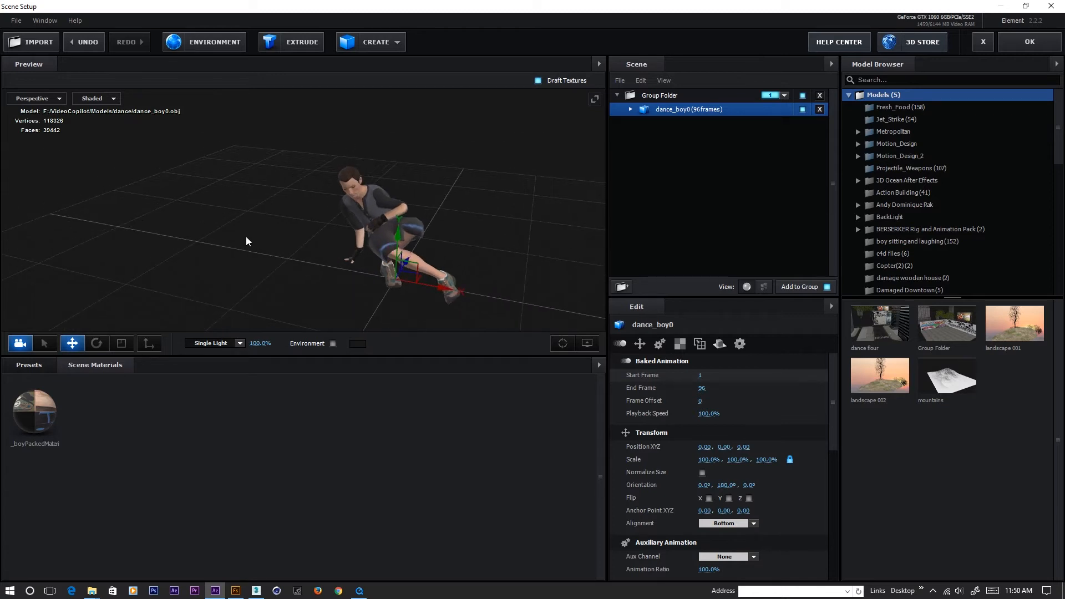
middle_drag(246, 238, 189, 215)
drag(204, 265, 215, 266)
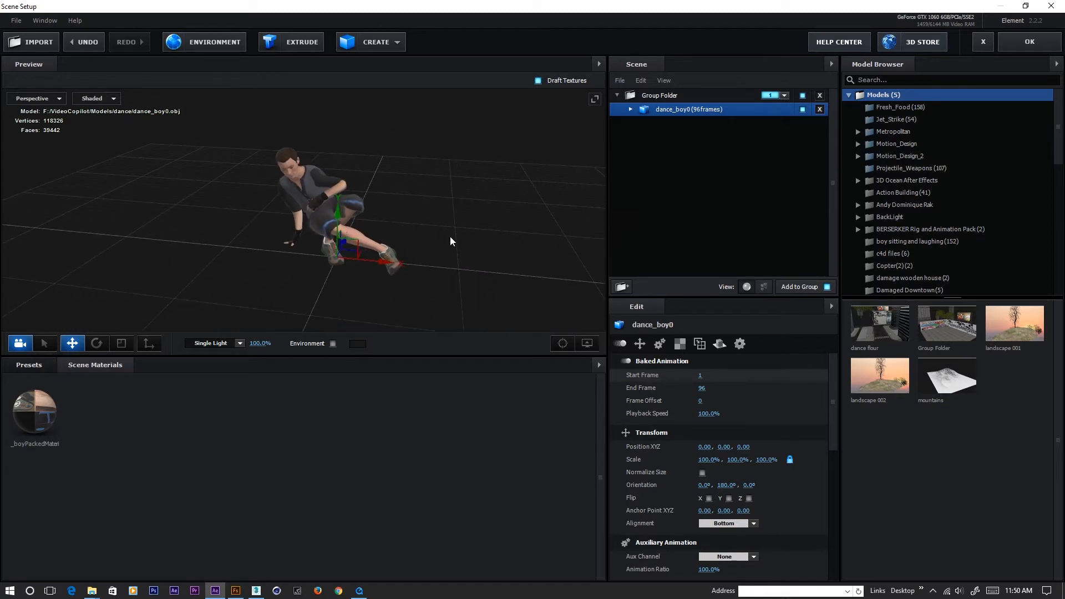
drag(356, 298, 276, 266)
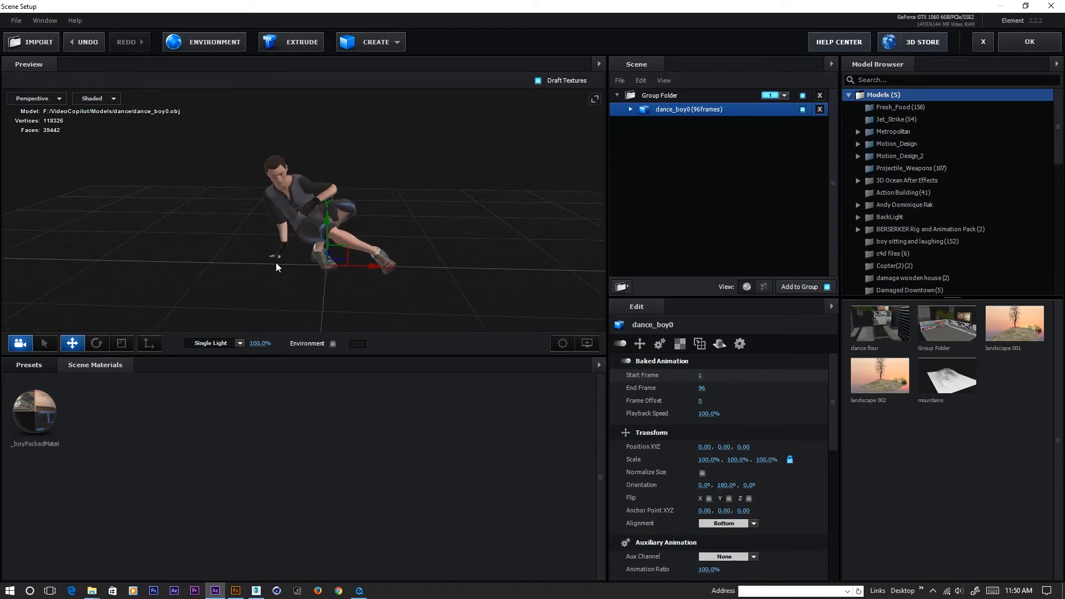
middle_drag(214, 232, 184, 238)
scroll(255, 267, up, 3)
drag(152, 218, 160, 243)
drag(461, 289, 434, 283)
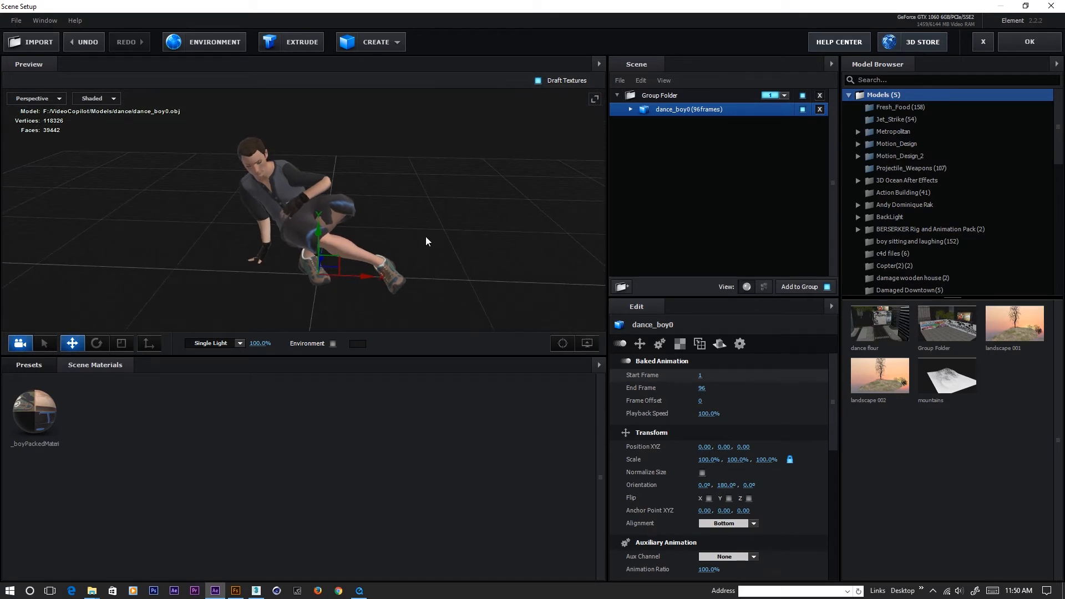
scroll(239, 231, down, 2)
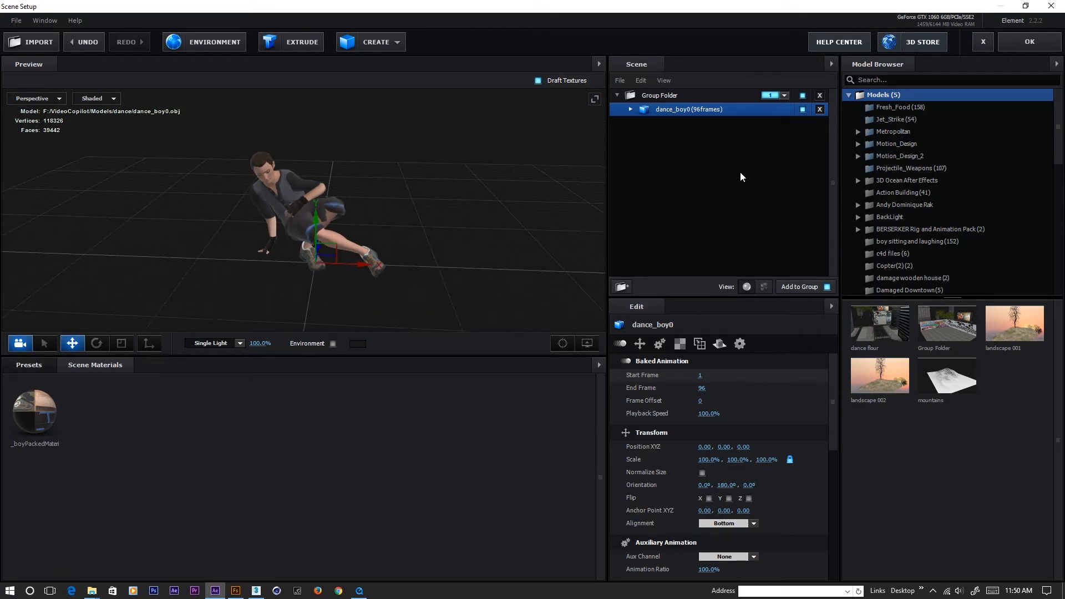
- Add the dance flour model as its own top-level folder outside the character's folder and assign it to group 5
click(617, 97)
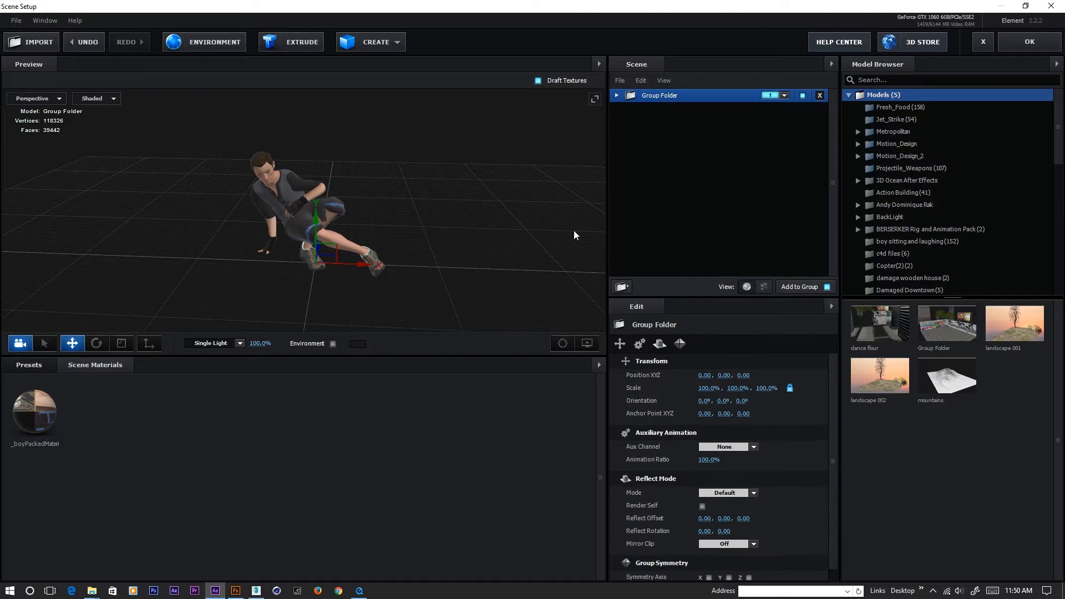
double_click(891, 331)
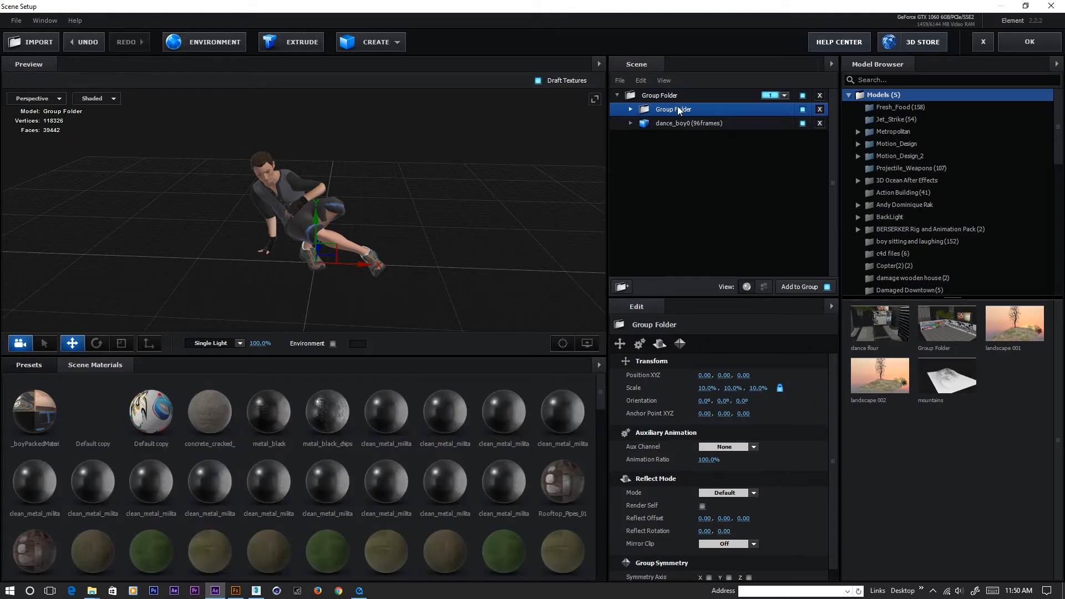
drag(666, 112, 767, 138)
click(784, 123)
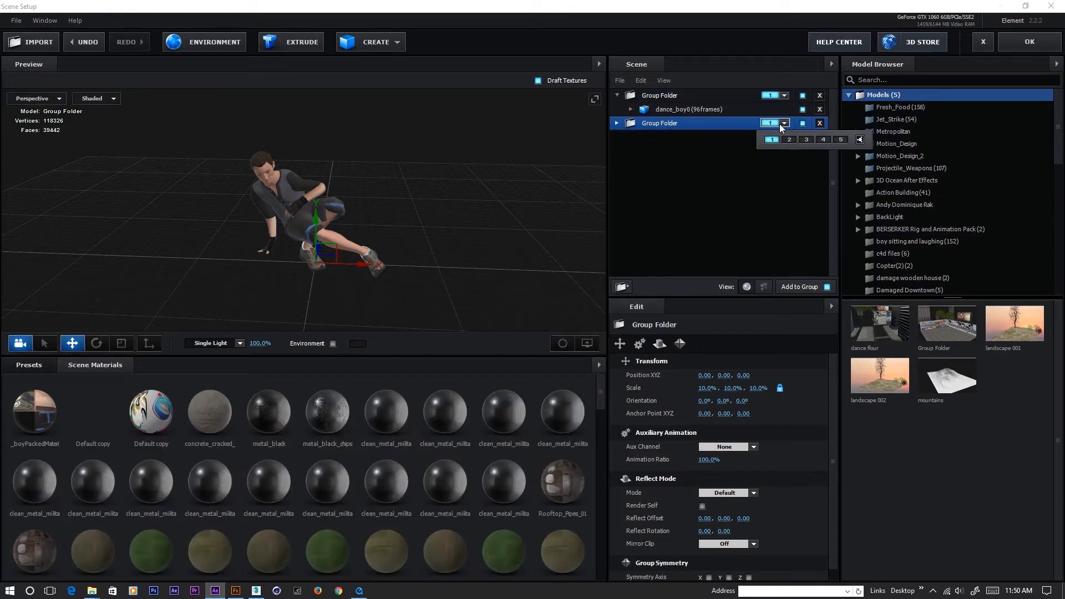
click(840, 140)
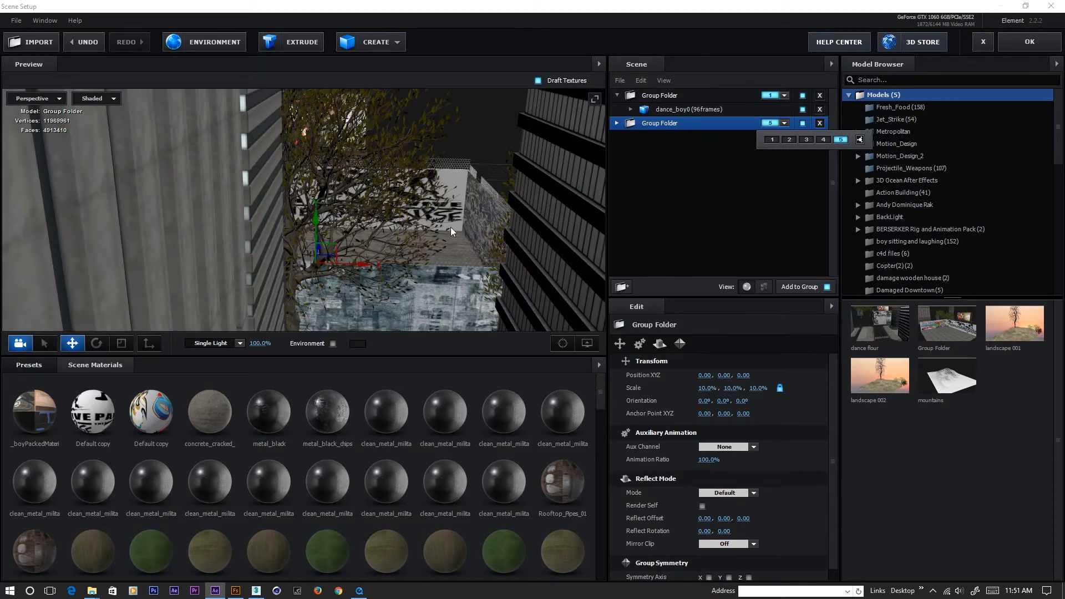
- Examine the dance floor environment from above and close up, including its graffiti walls, billboard, trees and surrounding buildings
scroll(452, 237, down, 10)
drag(419, 225, 366, 238)
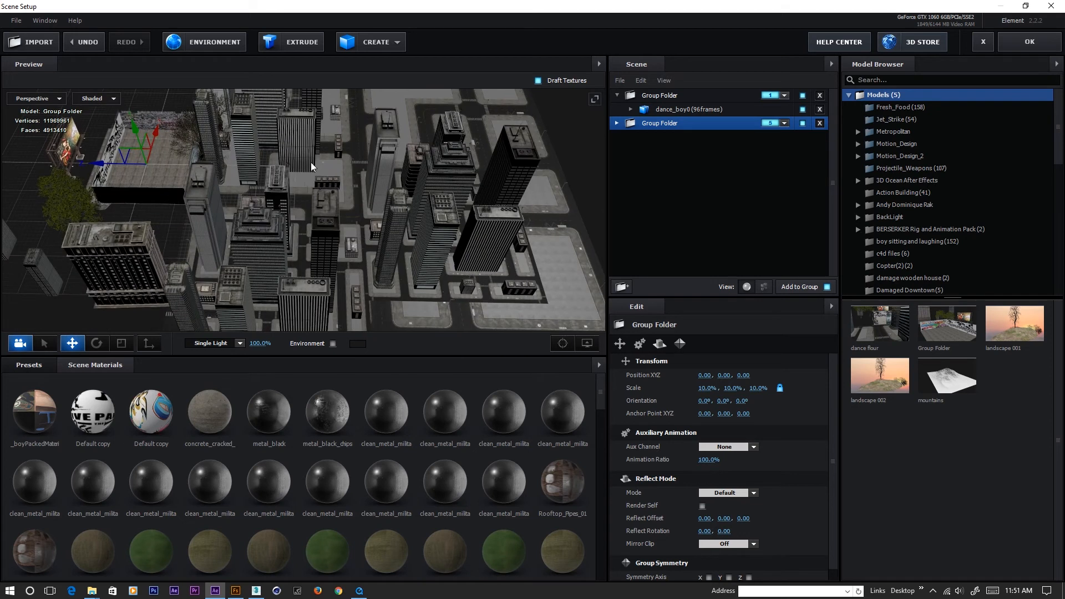
drag(307, 179, 279, 233)
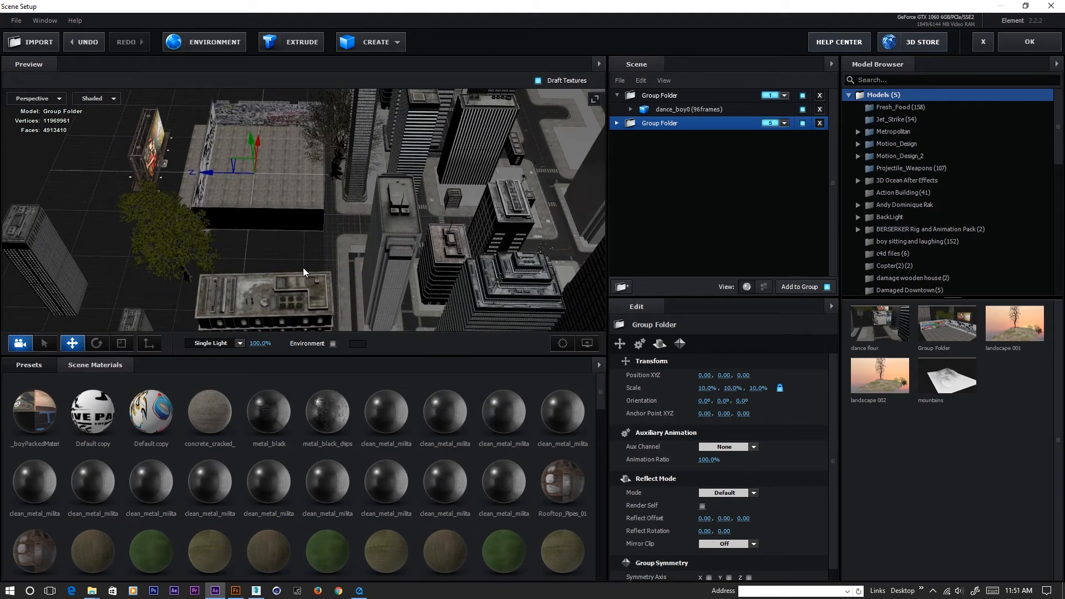
drag(303, 268, 311, 256)
drag(150, 190, 231, 223)
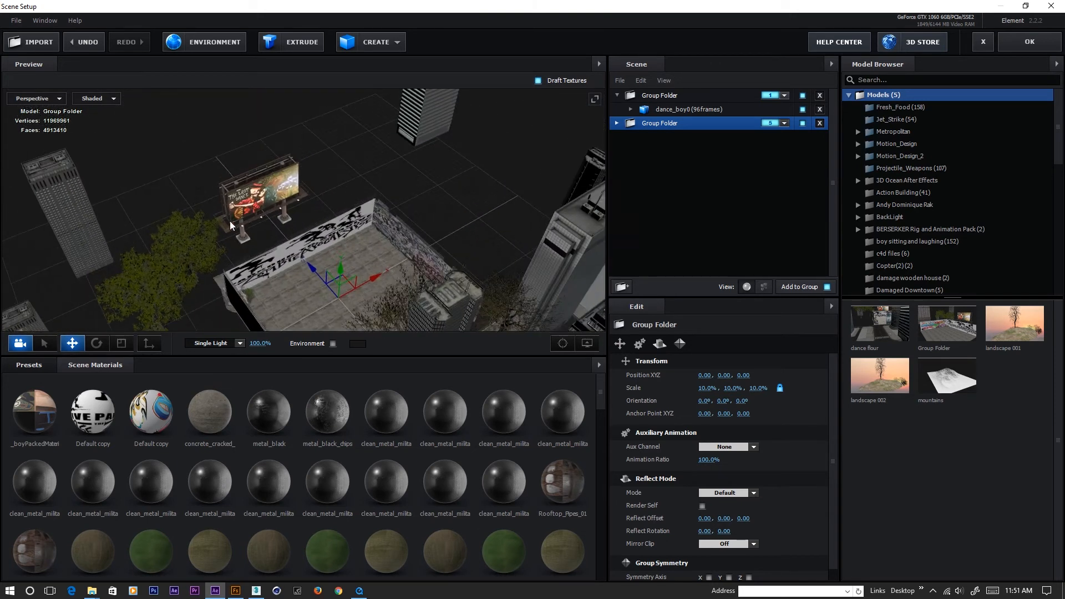
drag(305, 303, 235, 234)
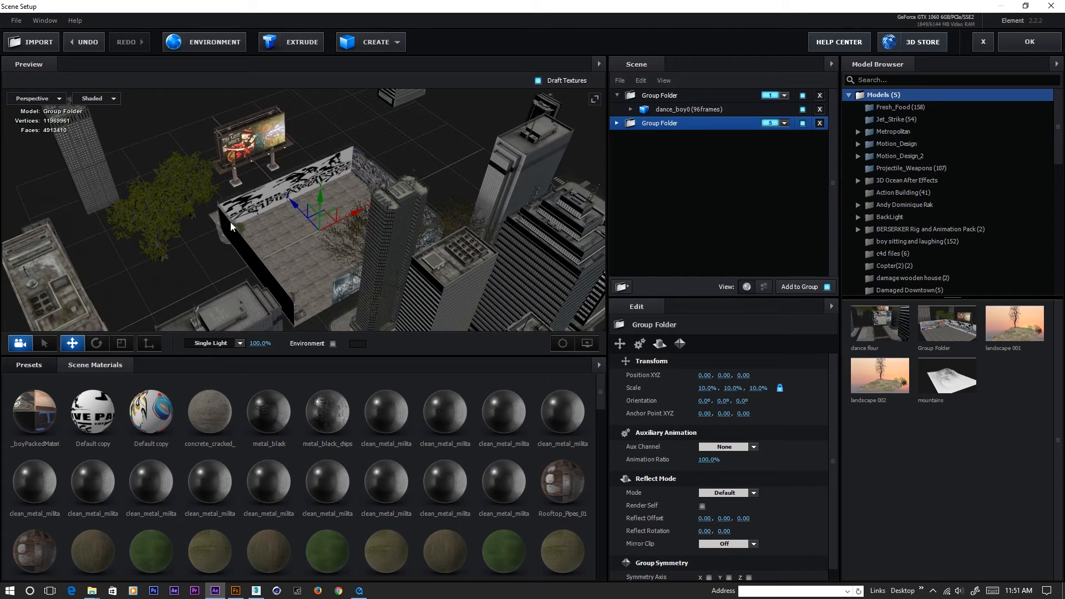
drag(304, 255, 279, 247)
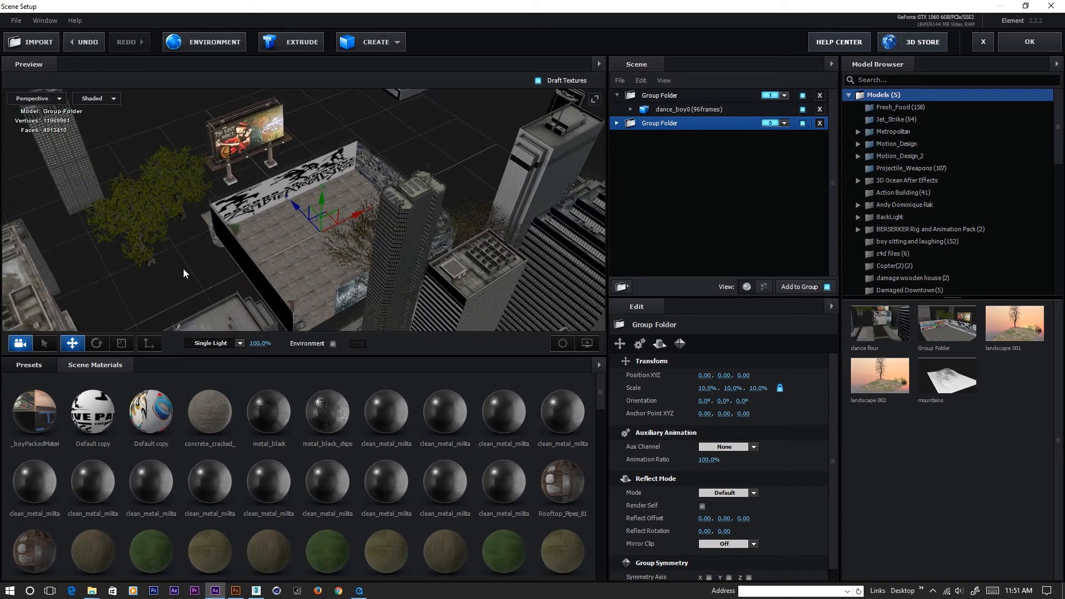
drag(183, 269, 296, 309)
drag(289, 120, 395, 162)
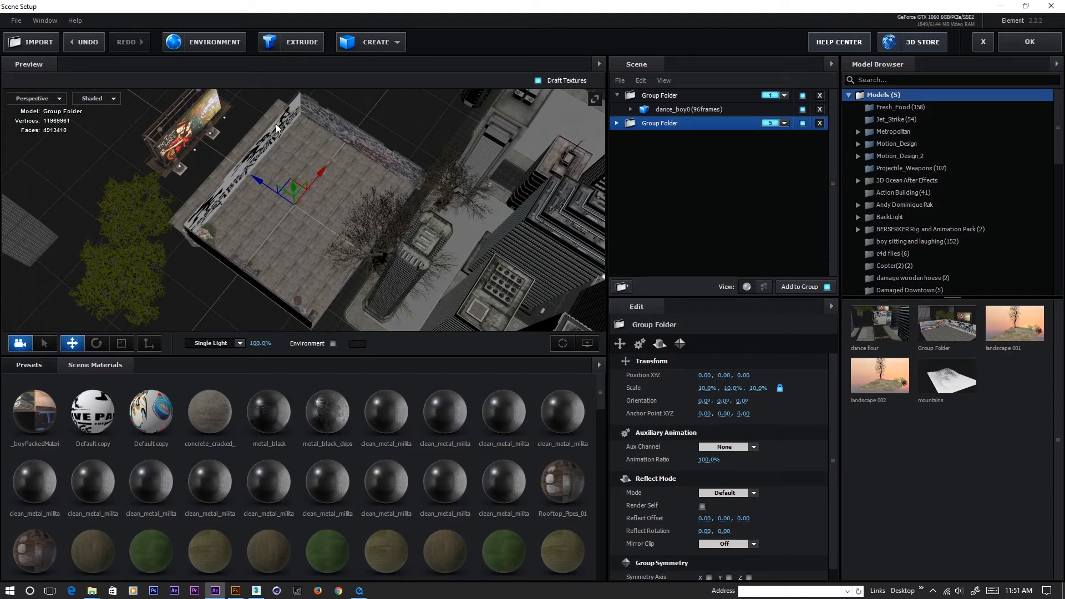
scroll(309, 202, up, 5)
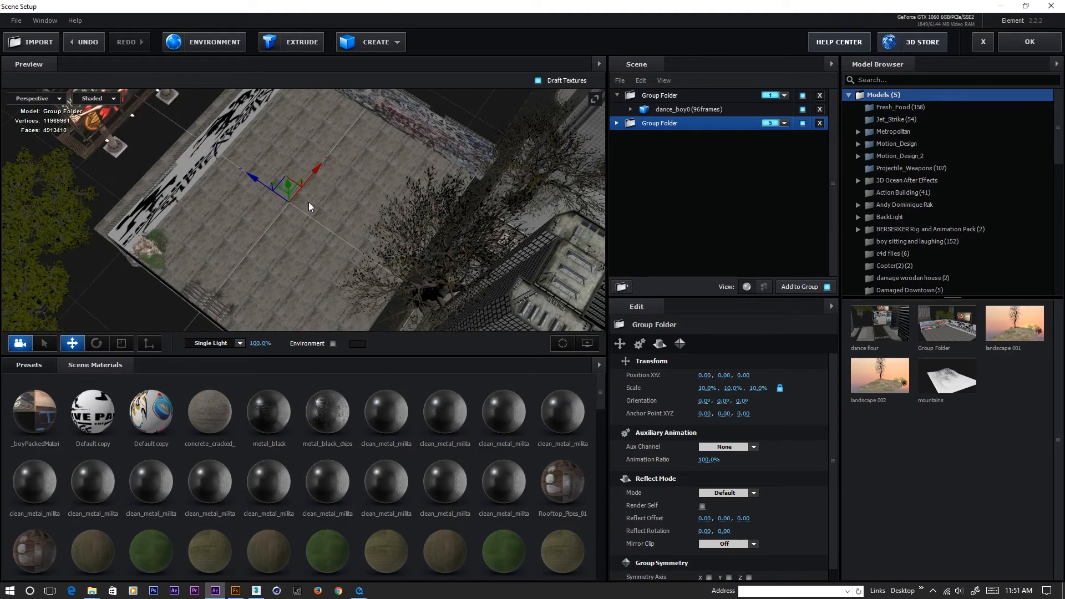
drag(347, 211, 254, 201)
drag(317, 251, 283, 301)
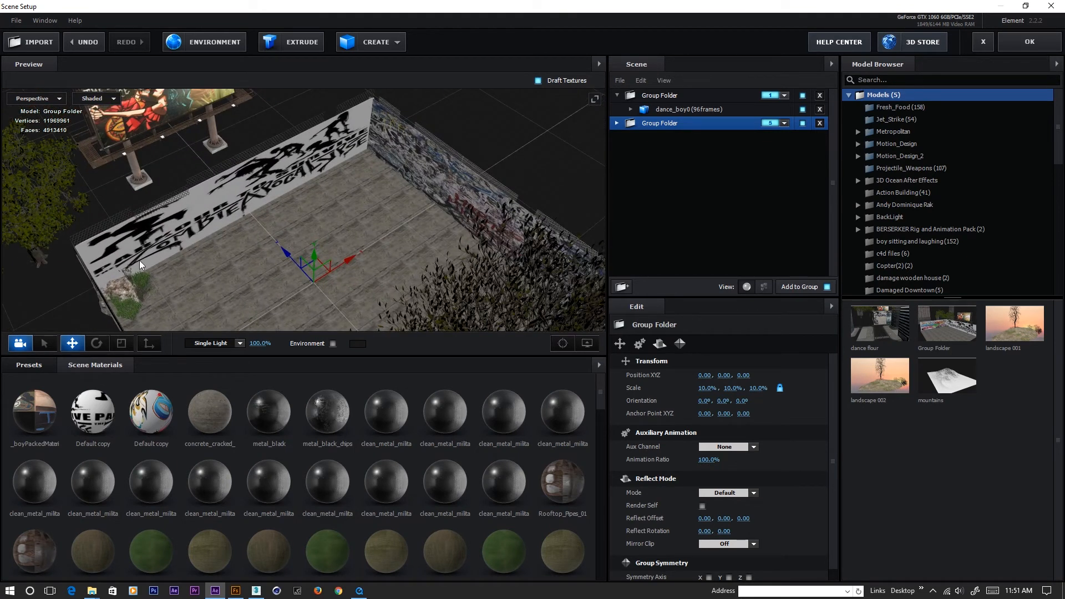
scroll(131, 209, up, 5)
middle_drag(223, 229, 228, 269)
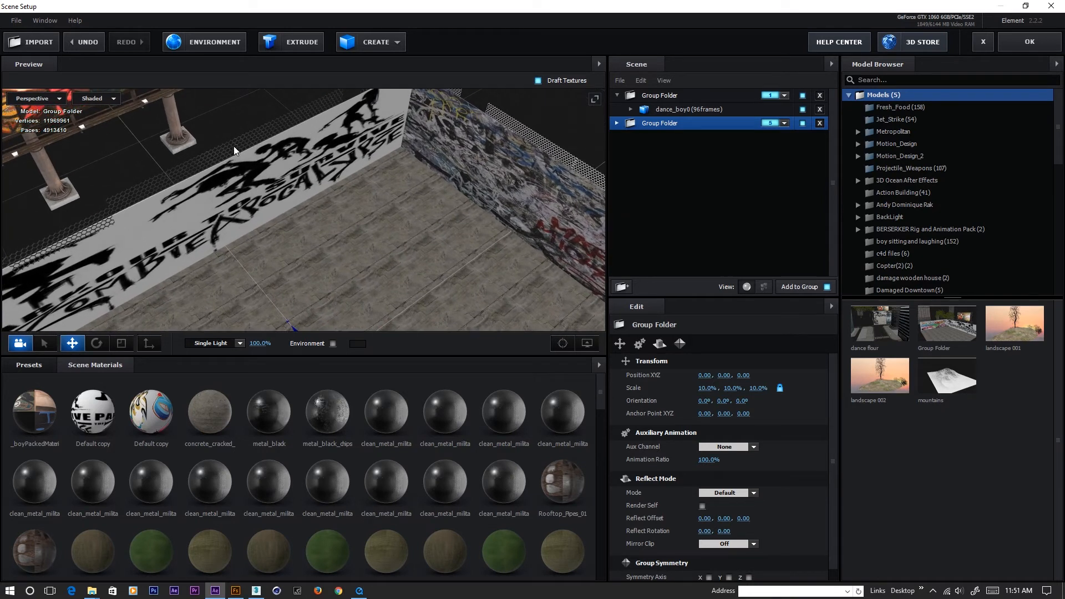
drag(263, 144, 344, 185)
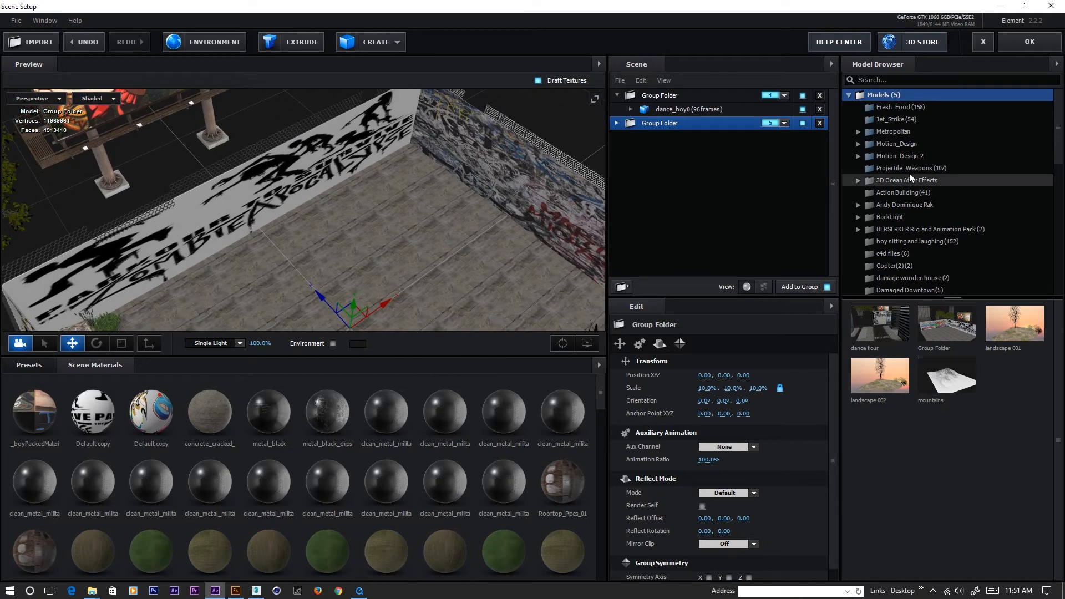
- Browse the Motion_Design_2 model pack and show its Grills models
double_click(889, 156)
scroll(915, 222, down, 5)
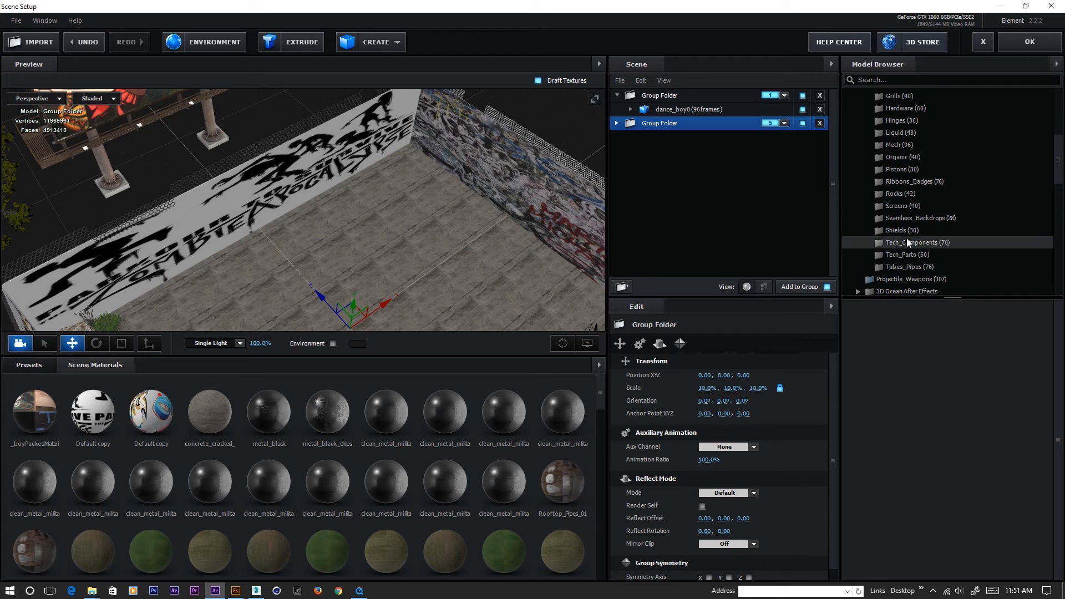
scroll(893, 177, up, 5)
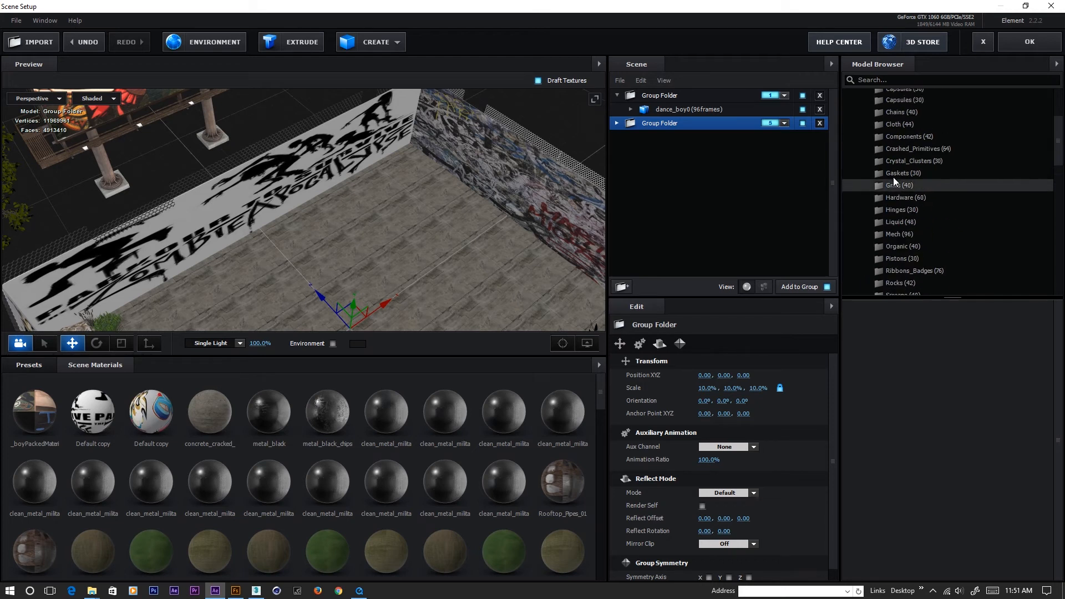
scroll(889, 163, down, 2)
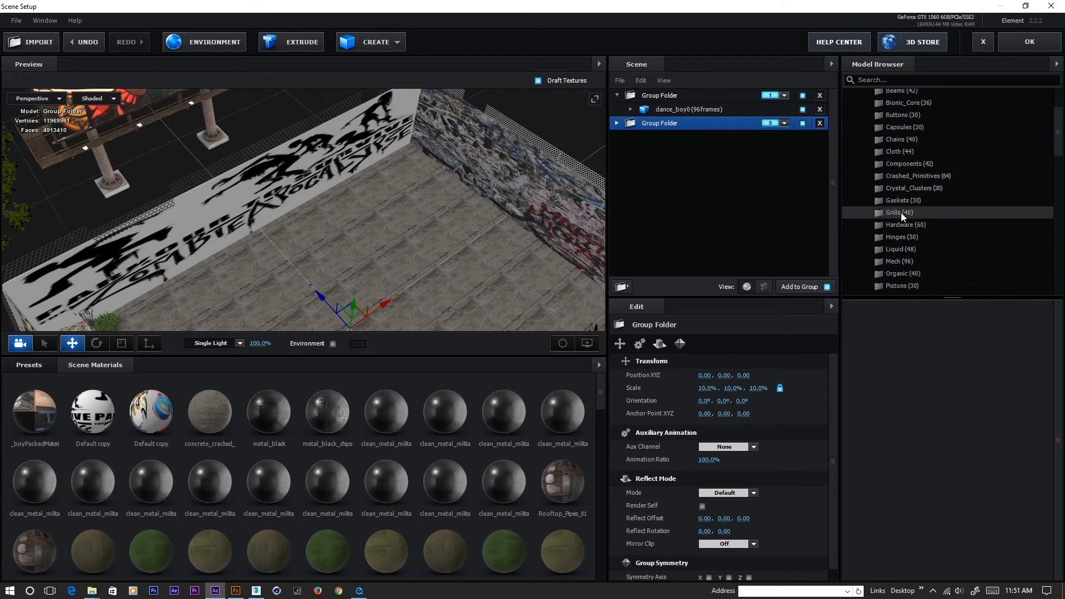
click(901, 212)
scroll(958, 451, up, 2)
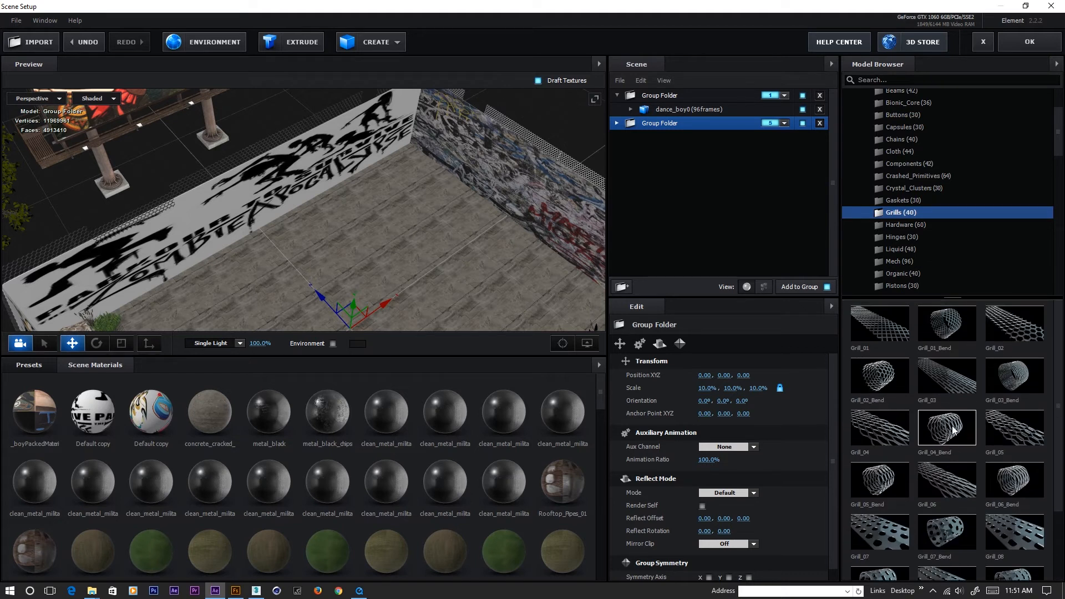
- Select the Grill_02 fence piece along the top of the white graffiti wall and inspect it up close
middle_drag(344, 275, 508, 226)
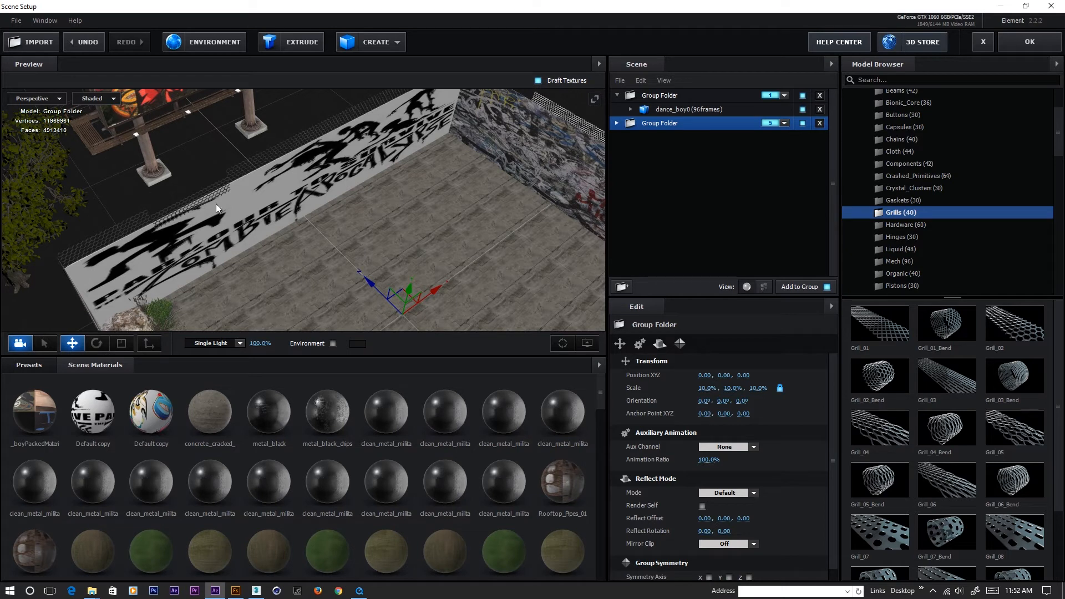
click(197, 199)
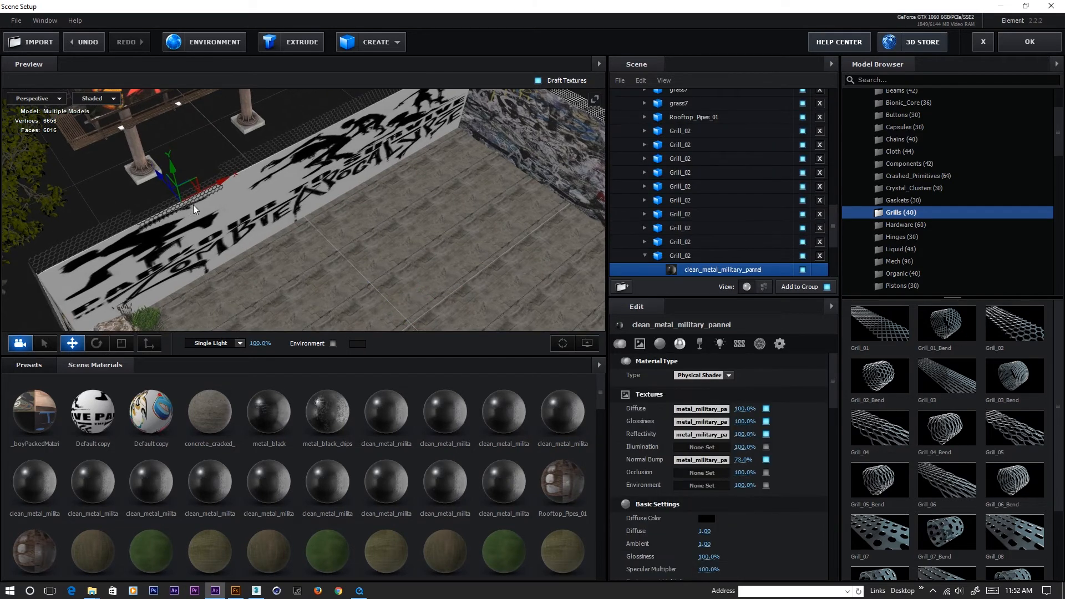
drag(175, 174, 173, 168)
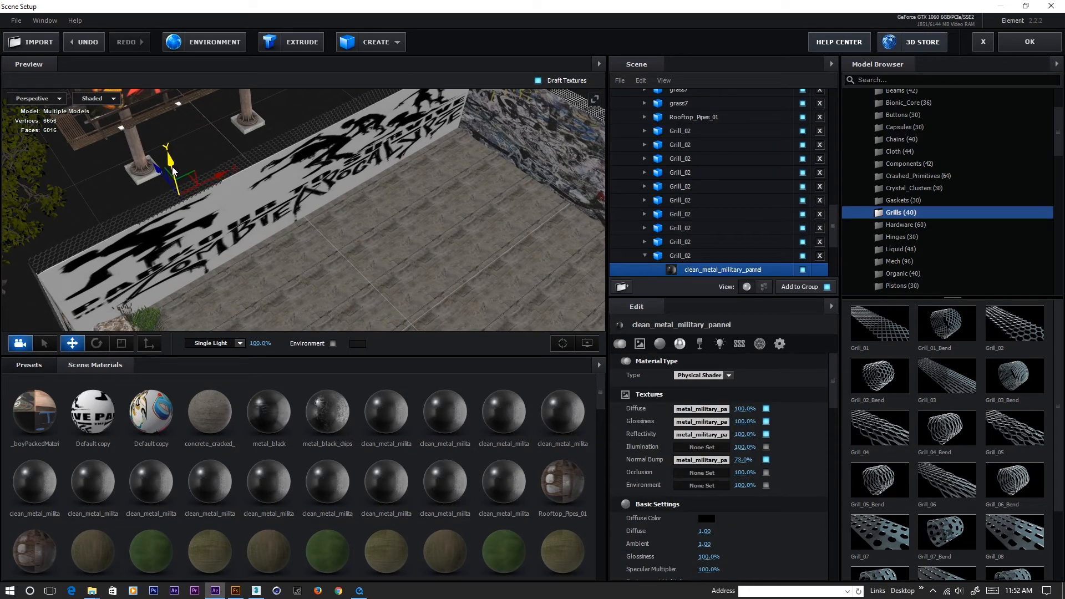
drag(198, 230, 181, 192)
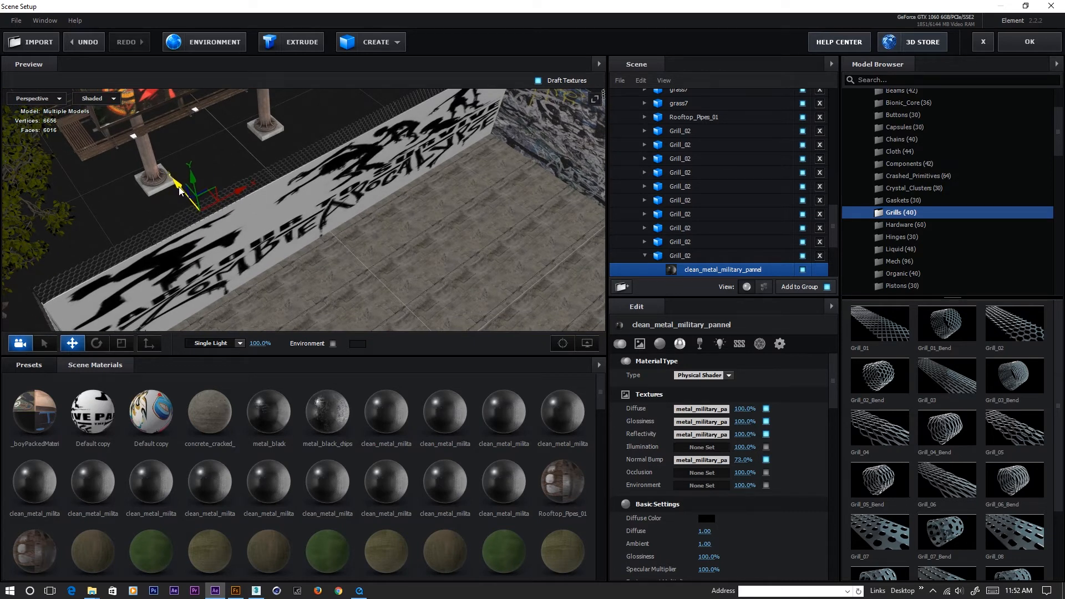
- Examine the dance floor enclosure from above and from inside, including its graffiti walls, wire fences and the surrounding city
scroll(268, 245, down, 5)
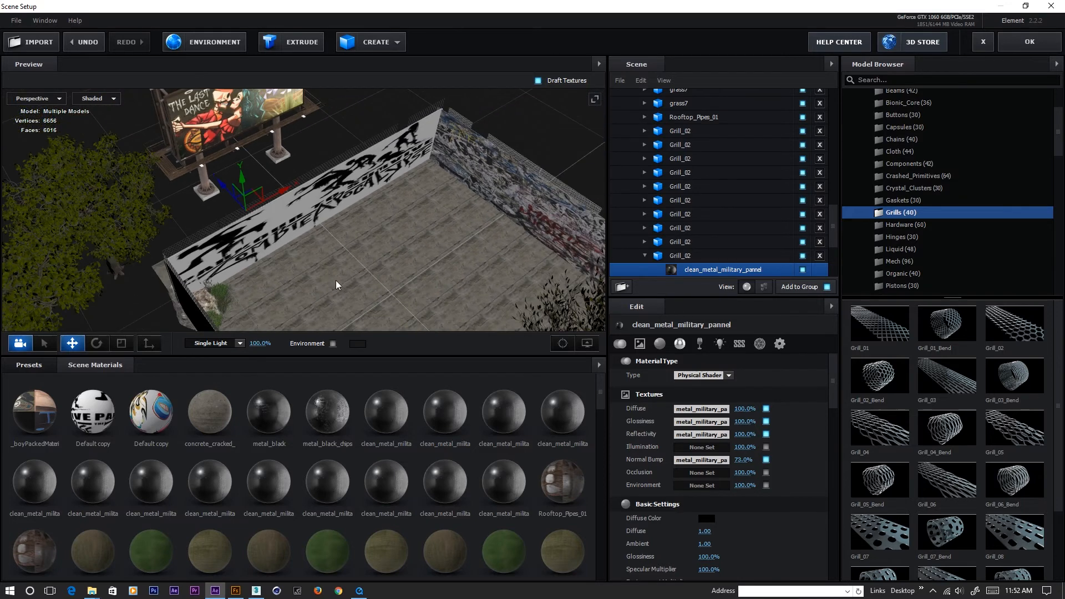
drag(421, 270, 475, 276)
scroll(216, 237, up, 5)
scroll(332, 261, down, 5)
scroll(335, 194, up, 5)
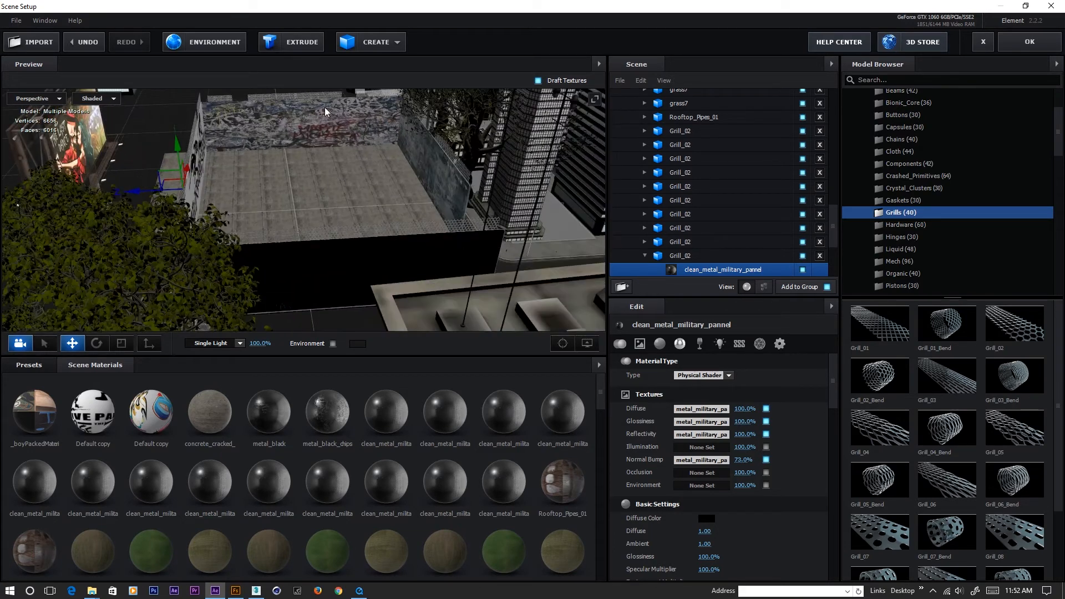
drag(353, 236, 381, 240)
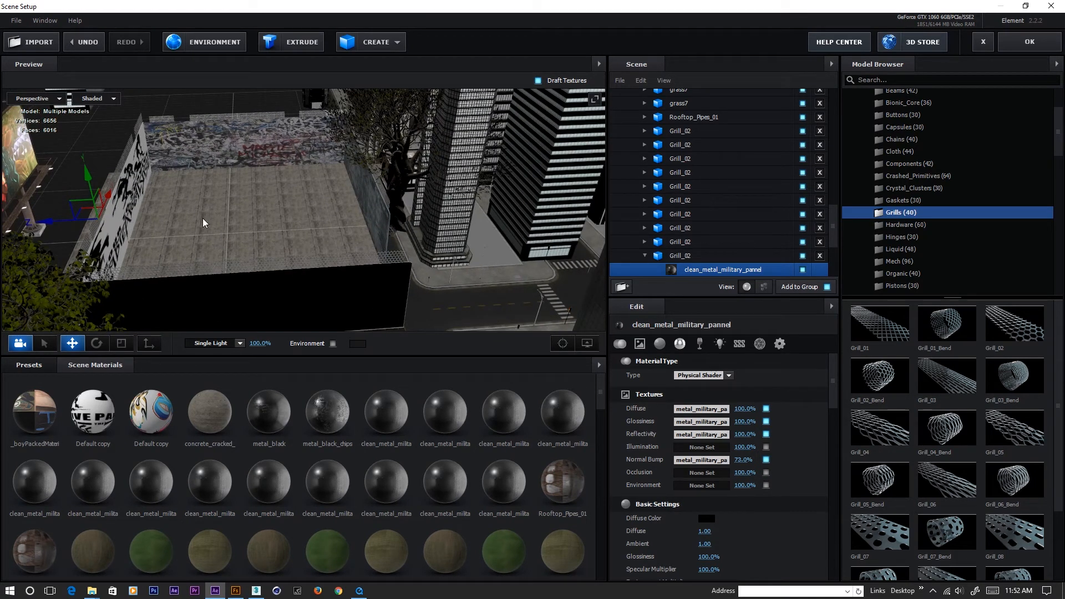
drag(202, 231, 305, 231)
scroll(310, 236, up, 5)
middle_drag(318, 242, 294, 280)
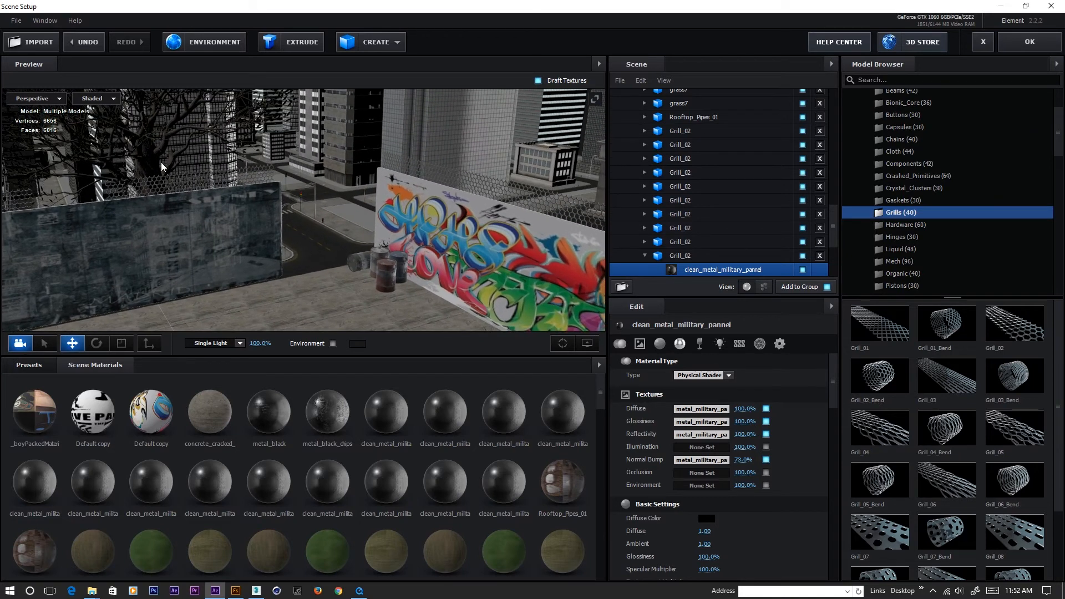
scroll(174, 146, down, 3)
scroll(308, 228, up, 3)
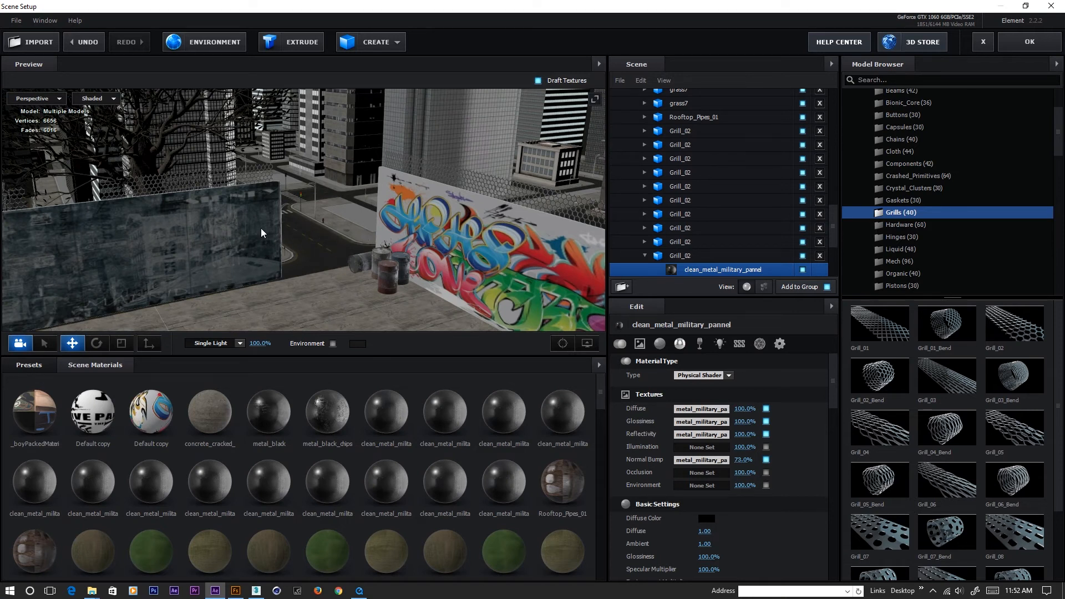
- Examine the colourful graffiti wall up close with its barrels, metal pipes and grass, ending with an overview of the whole environment
scroll(261, 228, down, 4)
drag(258, 242, 297, 251)
scroll(281, 279, up, 3)
scroll(281, 277, up, 4)
middle_drag(296, 276, 296, 263)
drag(295, 263, 281, 230)
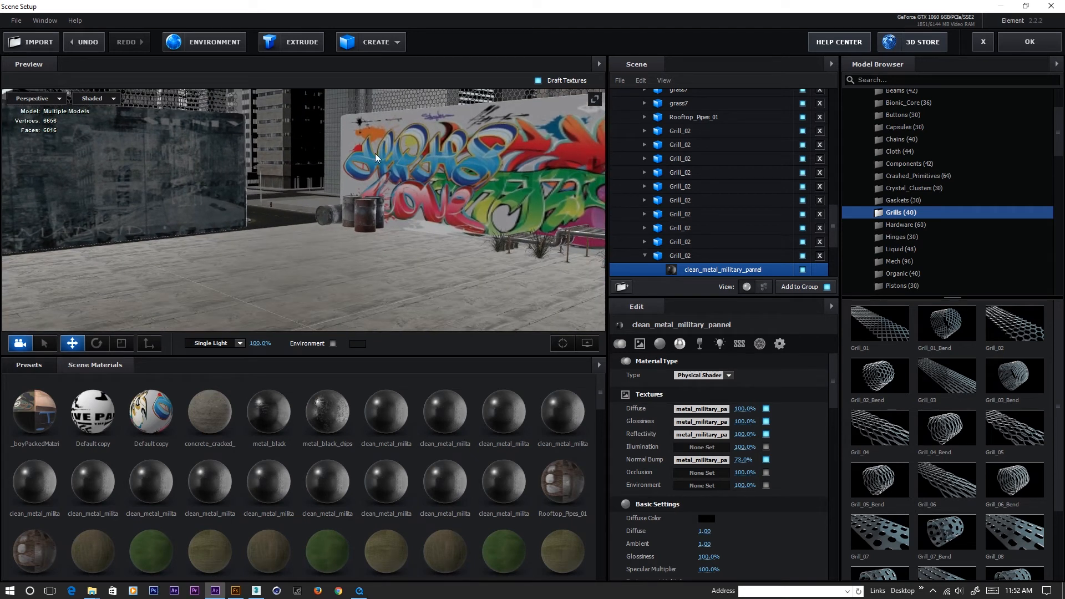
scroll(410, 180, down, 5)
drag(401, 193, 388, 191)
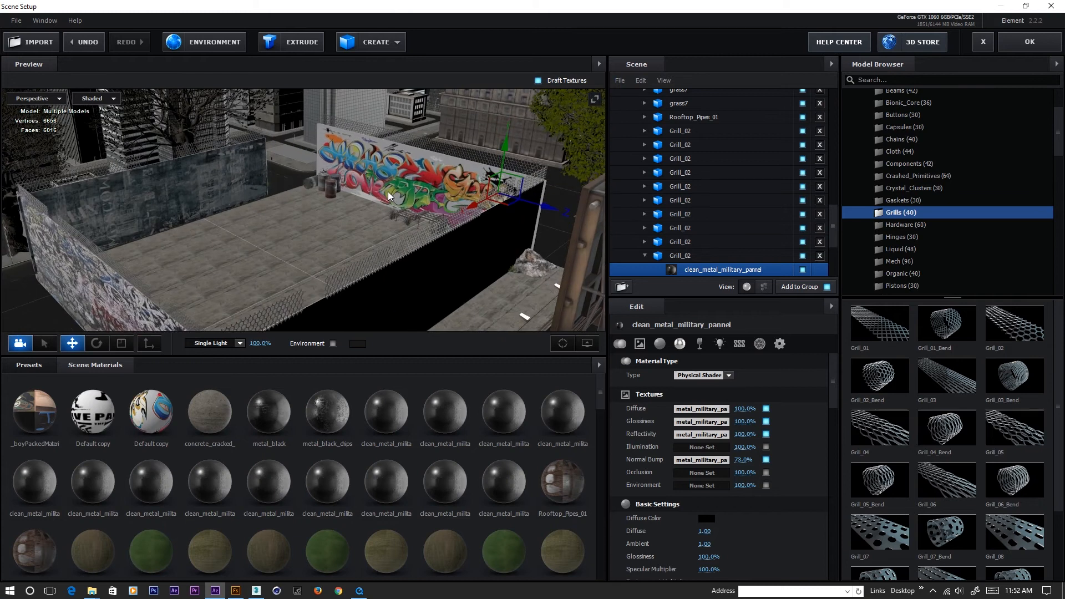
scroll(388, 191, up, 4)
scroll(318, 175, up, 2)
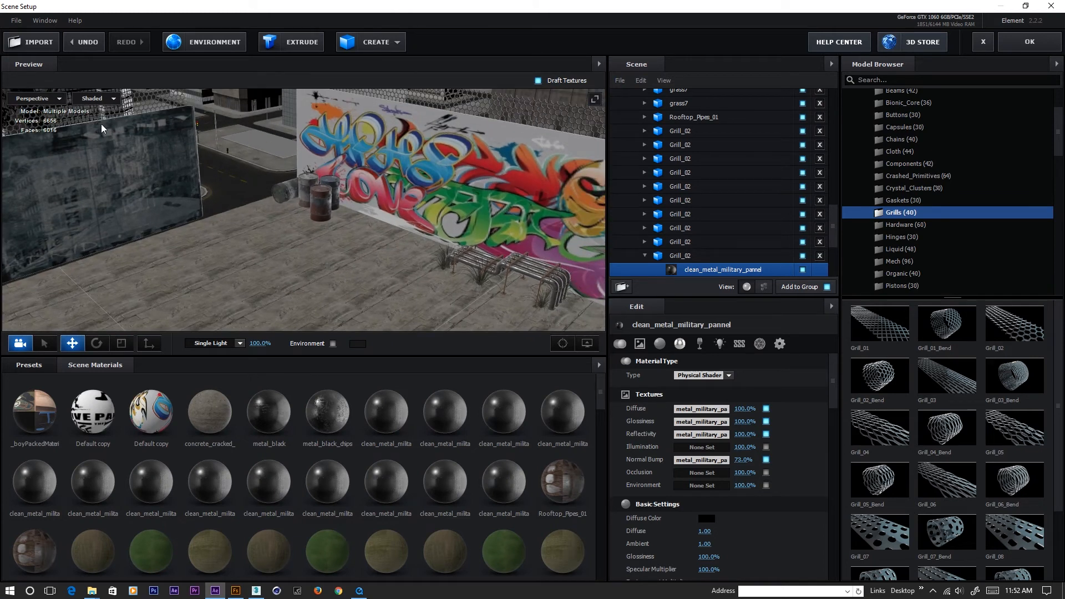
drag(265, 149, 480, 209)
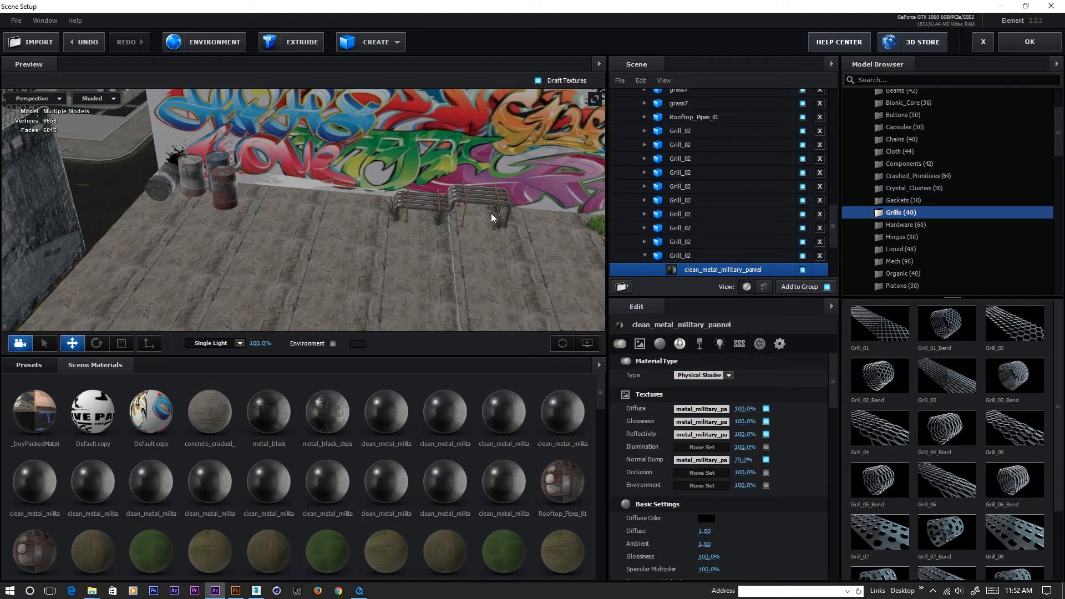
drag(531, 268, 551, 249)
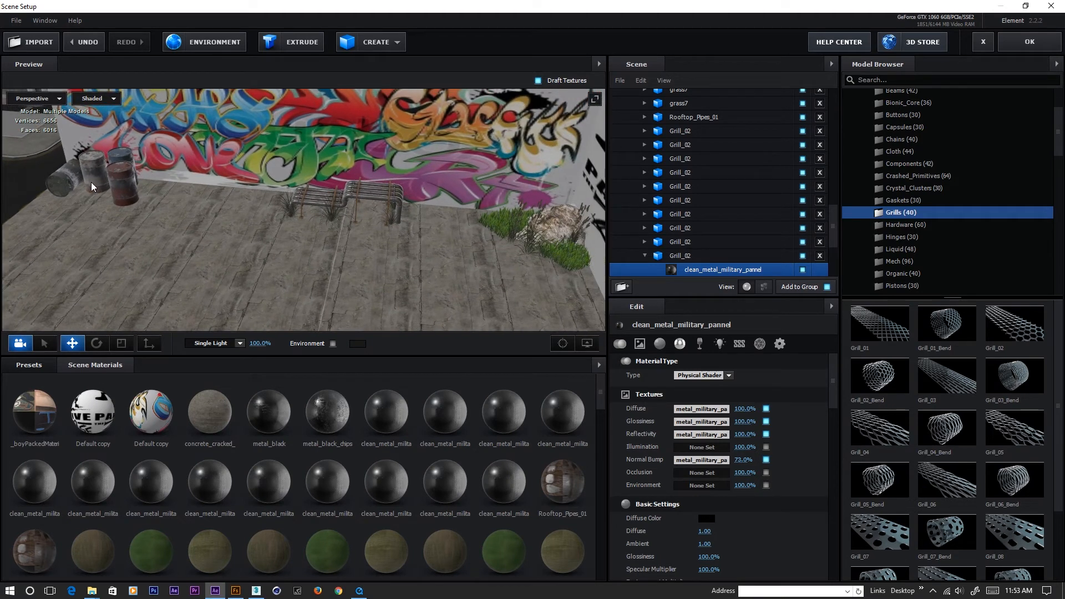
drag(258, 240, 365, 238)
scroll(369, 222, up, 5)
scroll(369, 222, down, 5)
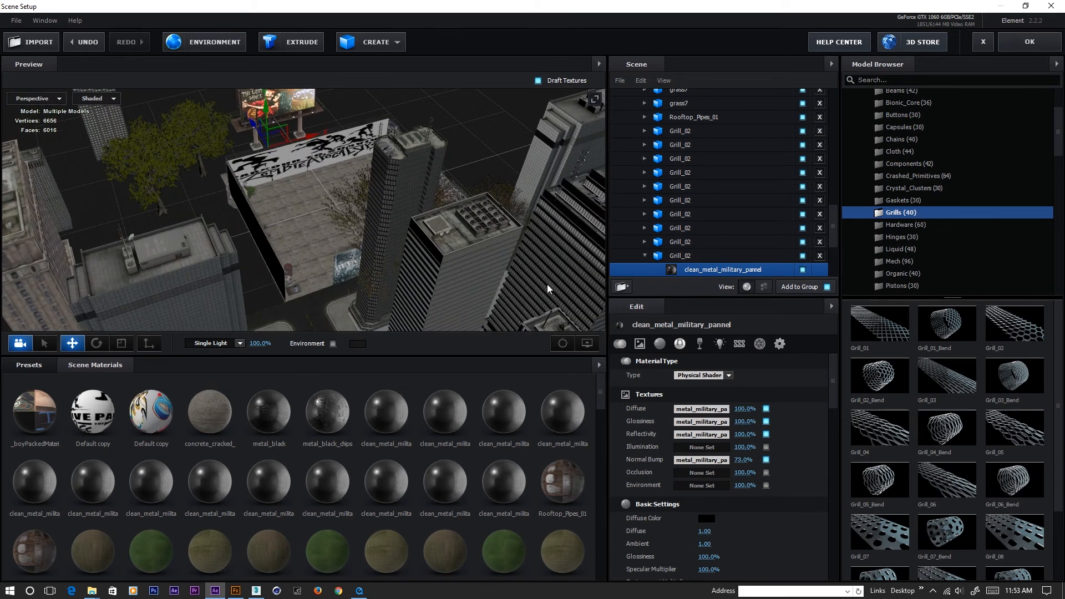
- Collapse the environment's group 5 folder in the scene list and look over the whole environment
scroll(671, 150, up, 6)
scroll(671, 139, up, 5)
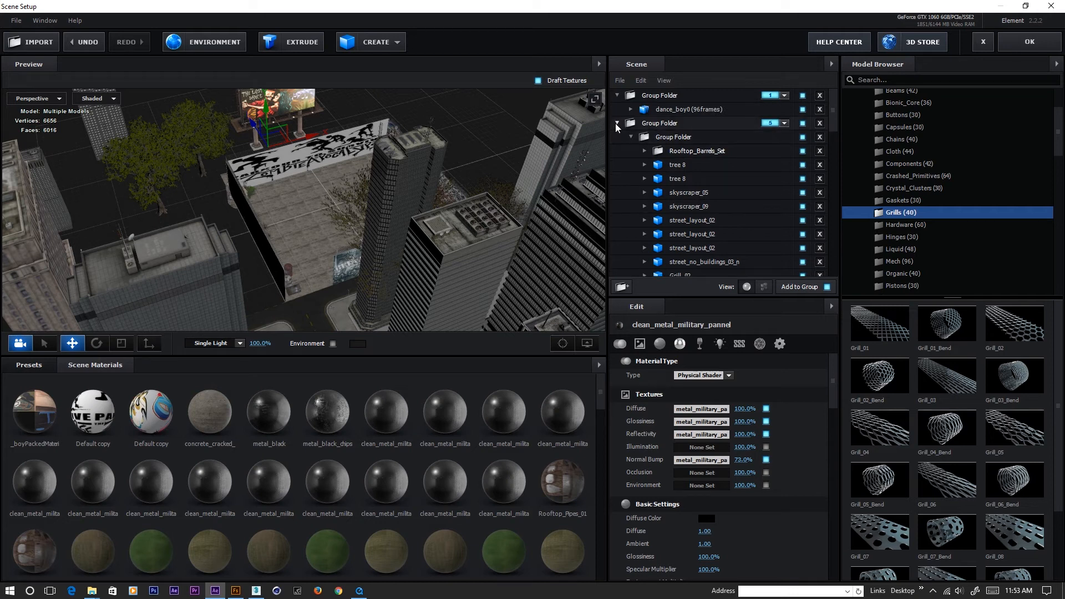
click(616, 123)
scroll(287, 247, up, 2)
scroll(287, 247, down, 4)
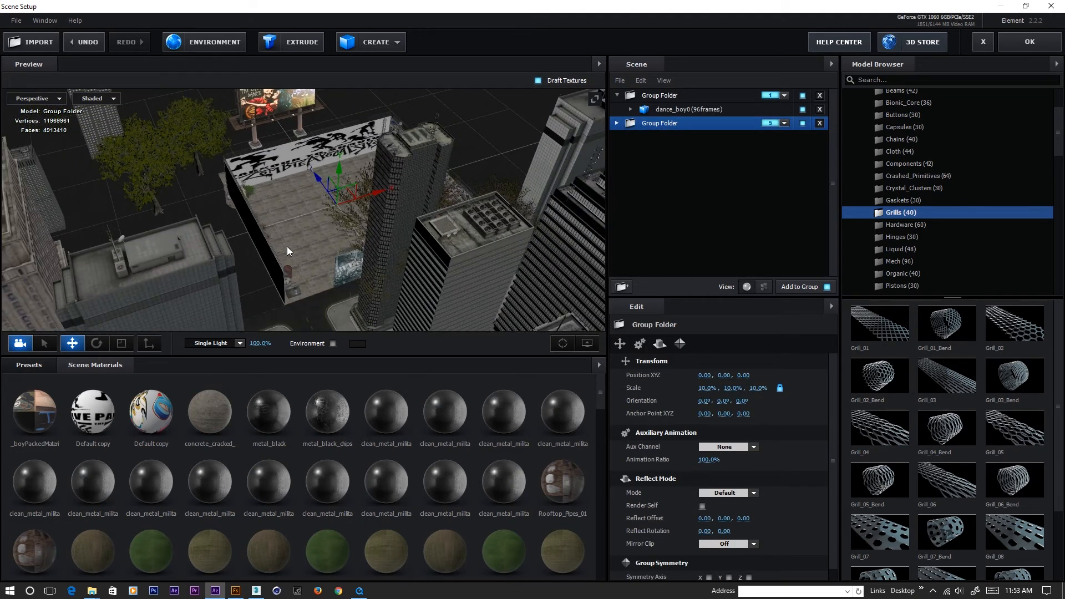
scroll(291, 285, up, 5)
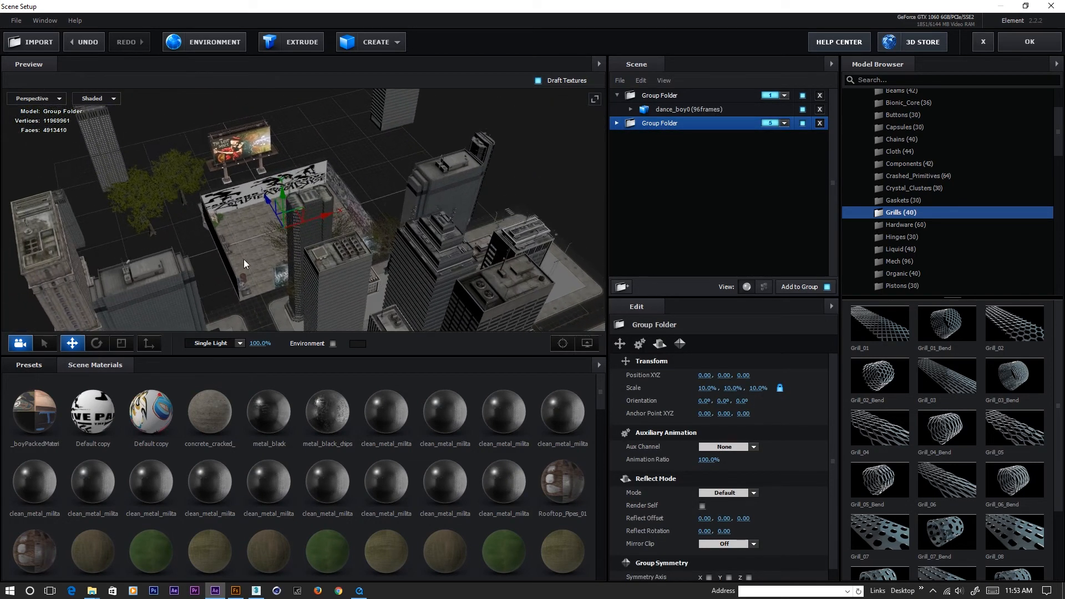
scroll(195, 252, down, 5)
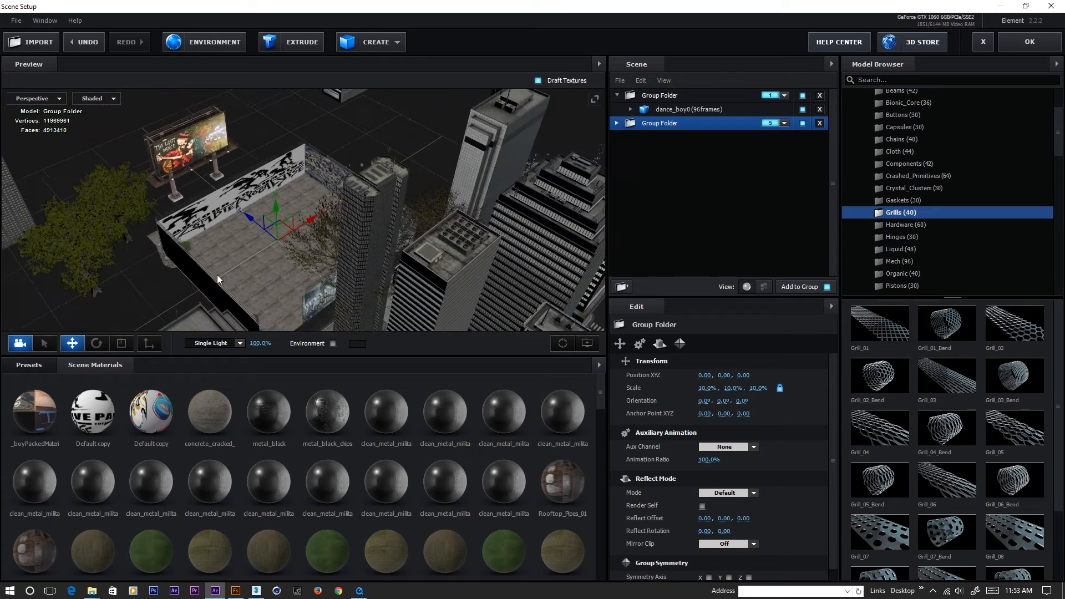
- Select the group 1 folder that holds dance_boy0 and view the character up close
click(667, 111)
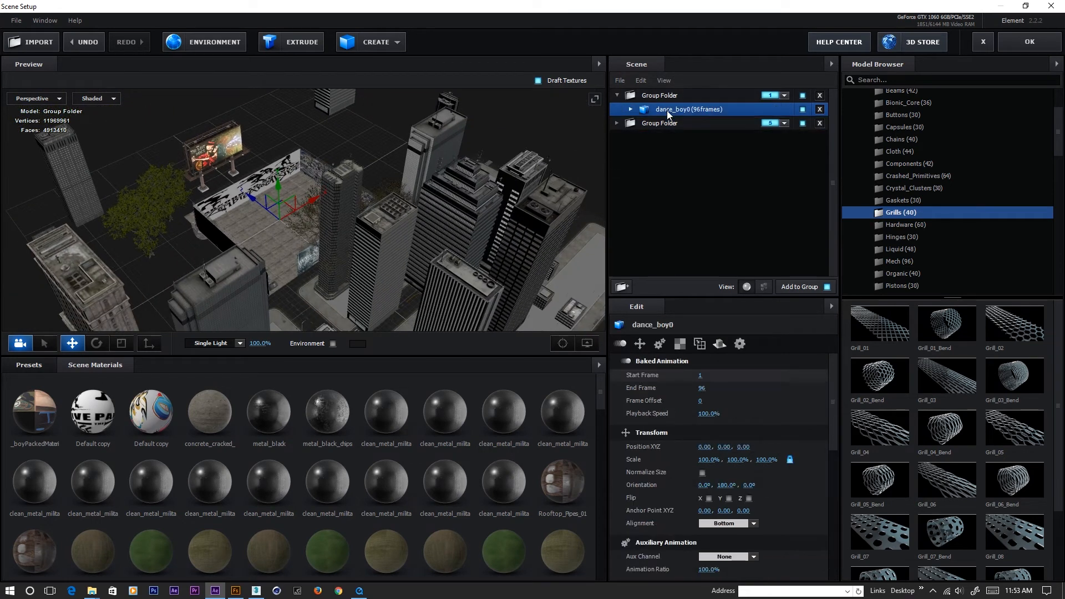
click(666, 96)
scroll(314, 242, up, 5)
drag(403, 237, 401, 232)
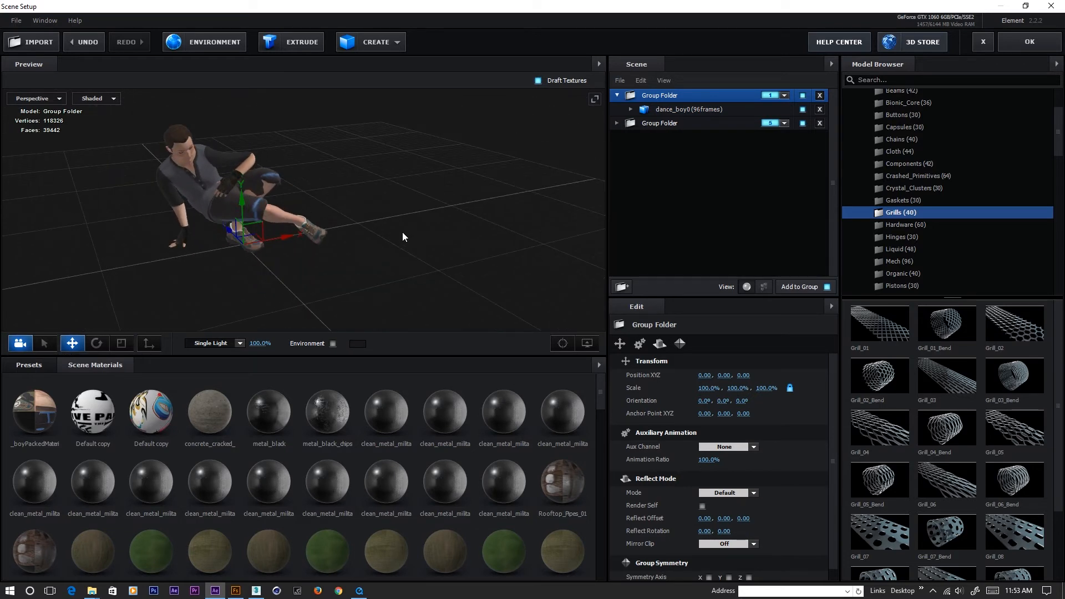
middle_drag(402, 232, 421, 267)
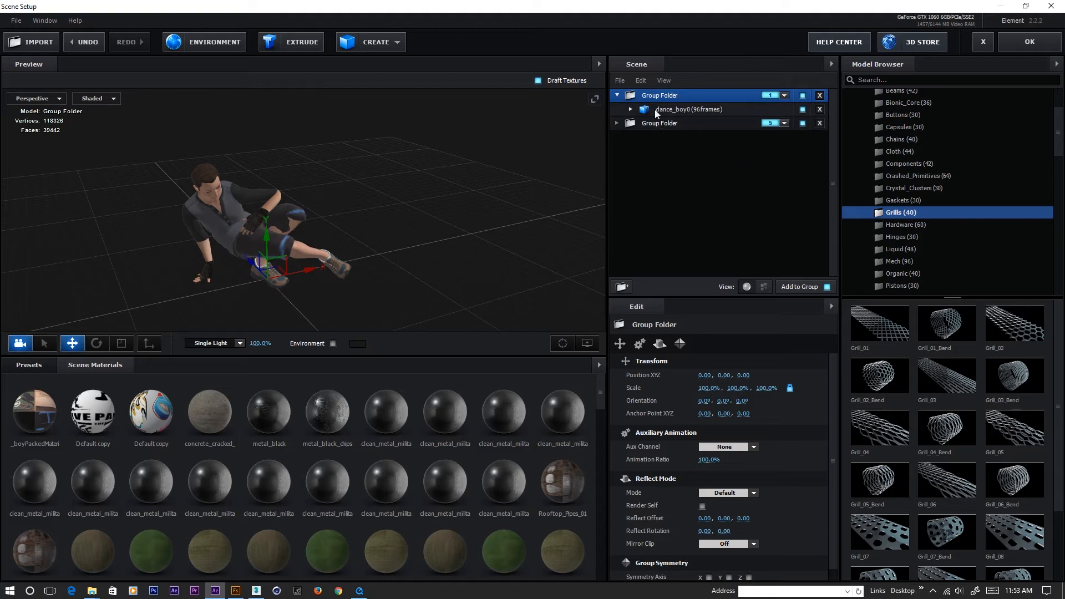
- Save the dance_boy0 sequence as a model preset named dance_boy0
scroll(919, 217, up, 3)
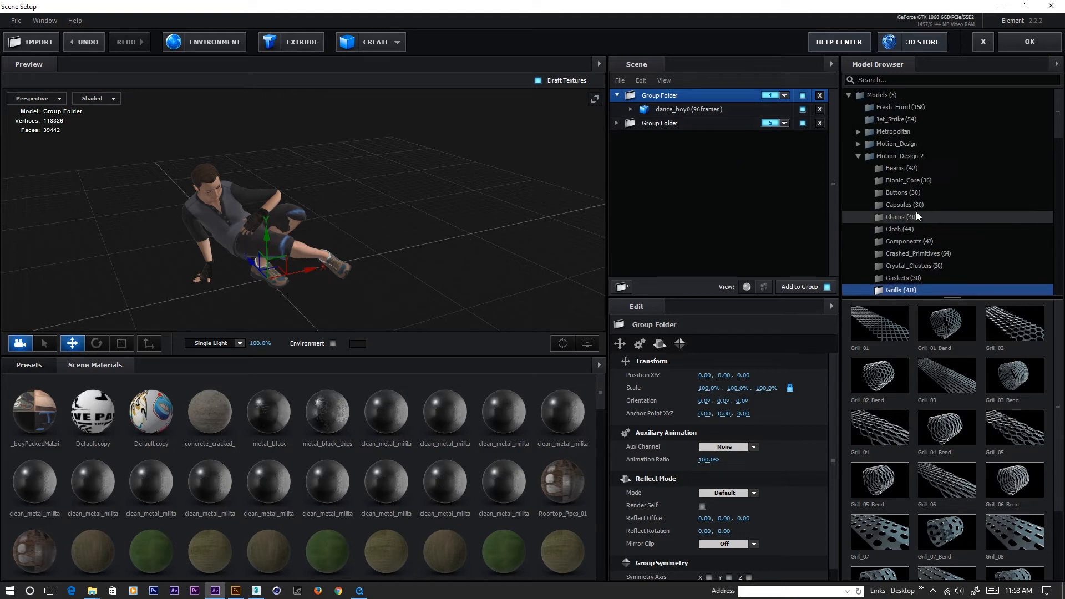
right_click(657, 109)
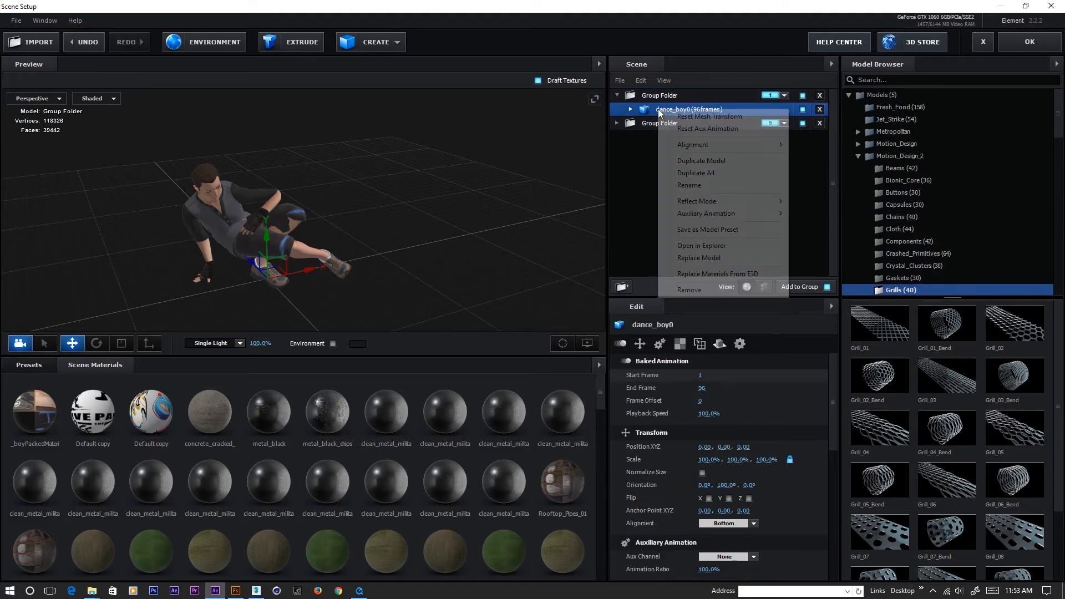
click(622, 110)
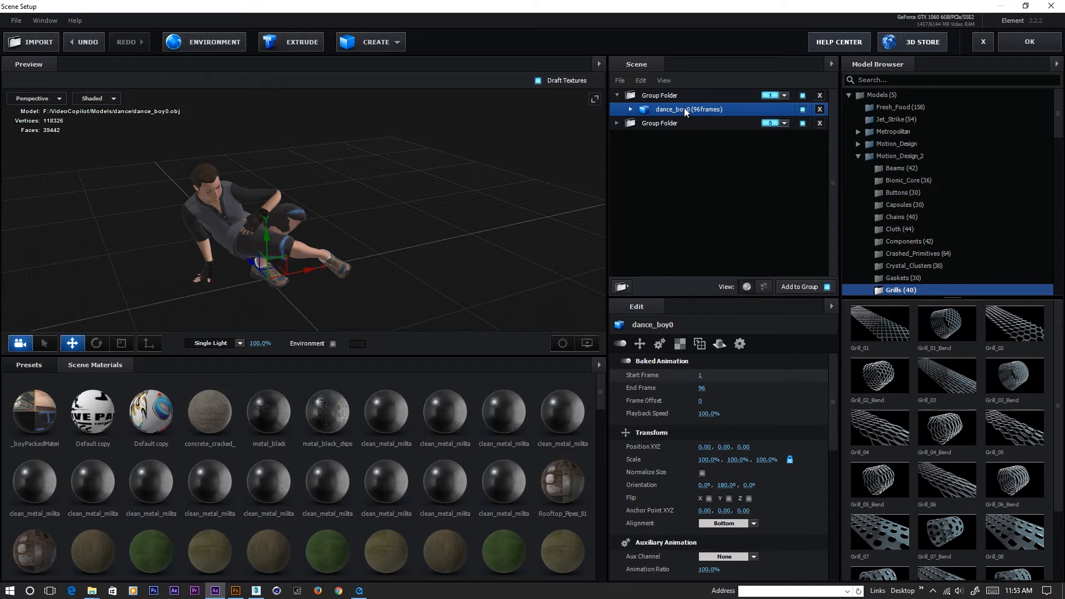
right_click(681, 110)
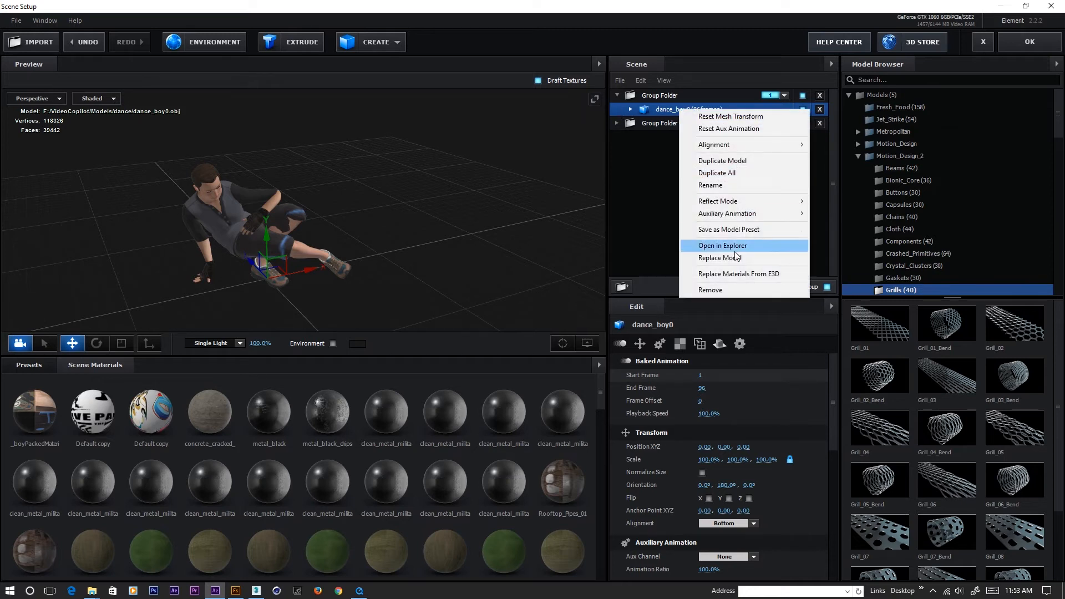
click(729, 230)
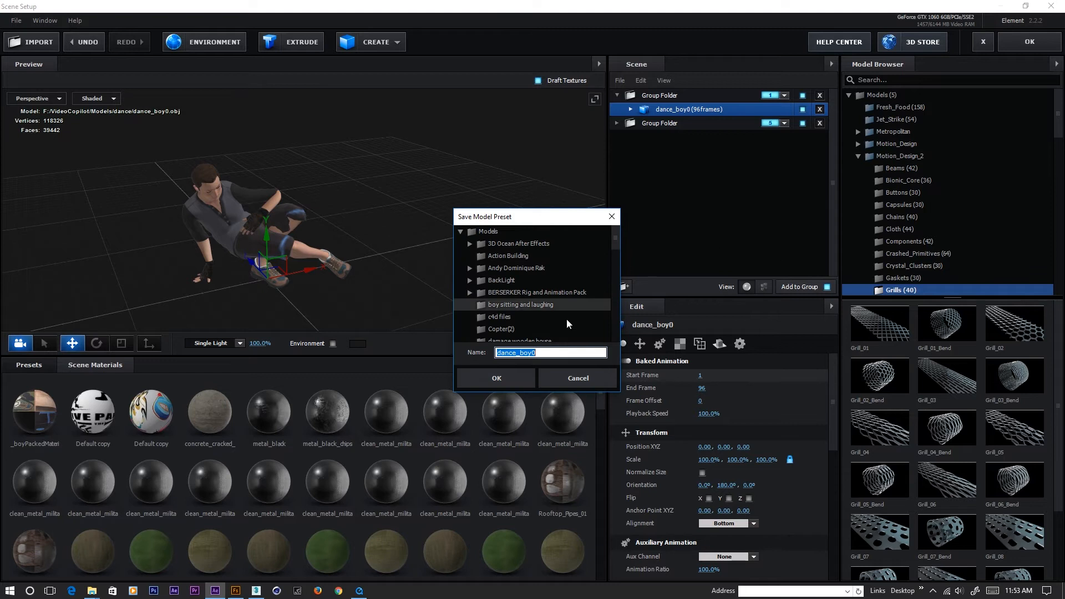
click(499, 377)
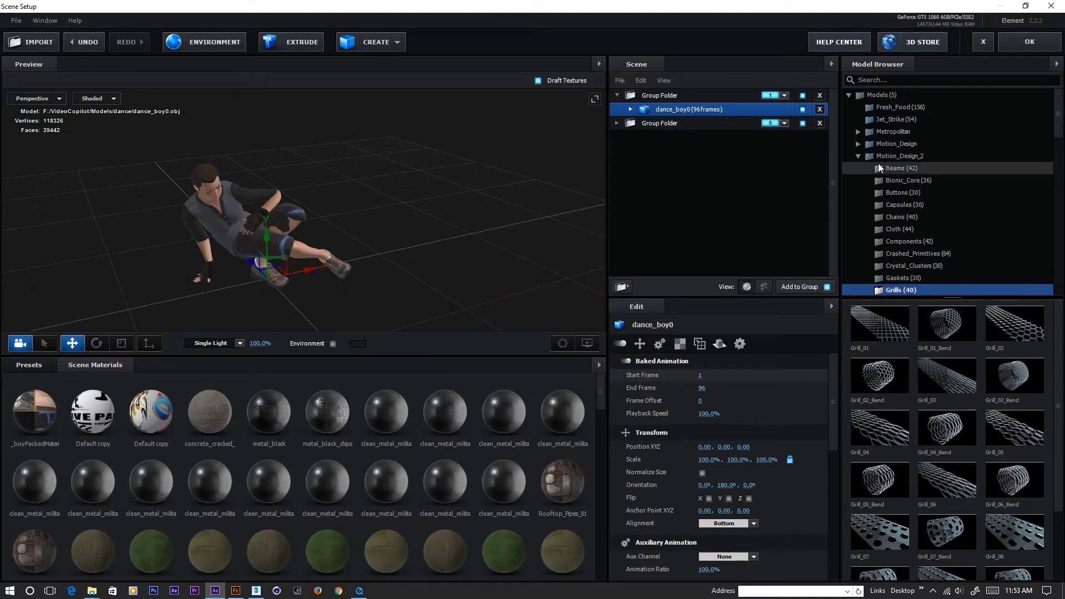
- Collapse the Motion_Design_2 pack and browse the remaining model library folders
click(860, 157)
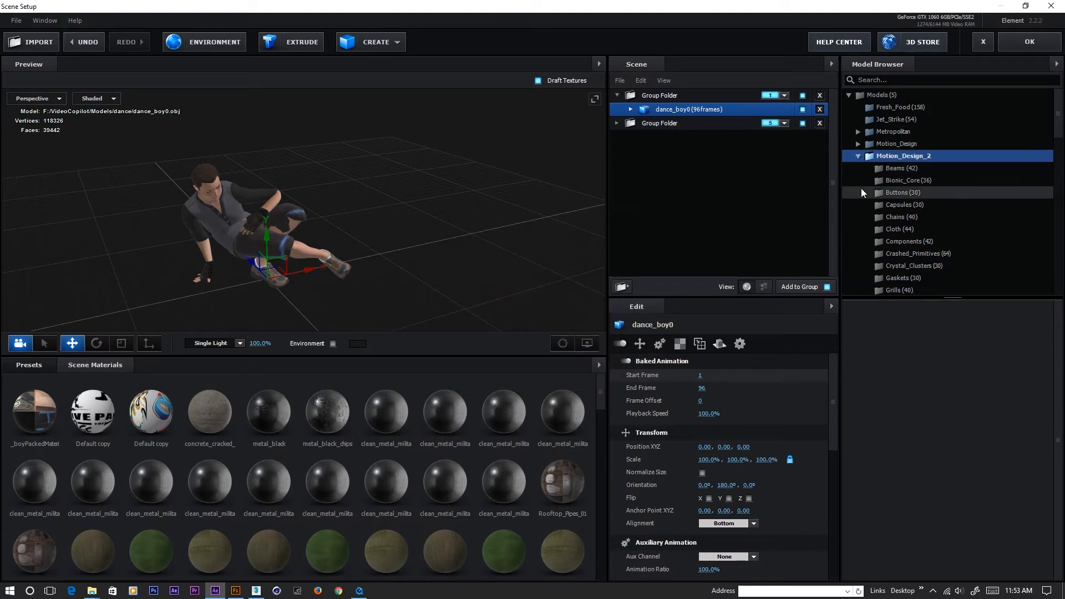
click(858, 157)
scroll(886, 208, down, 10)
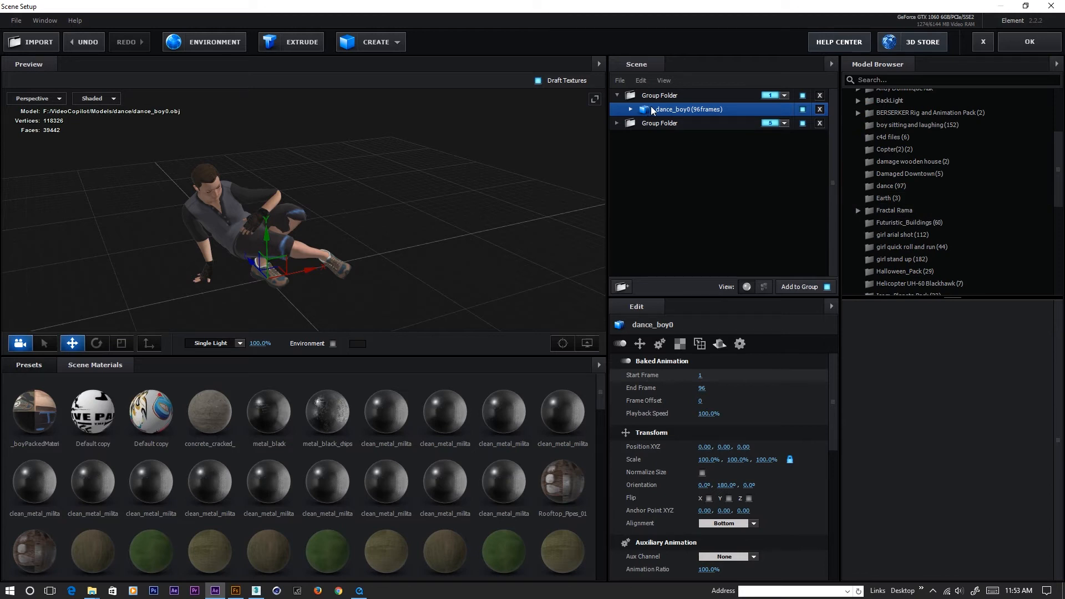
scroll(910, 211, down, 5)
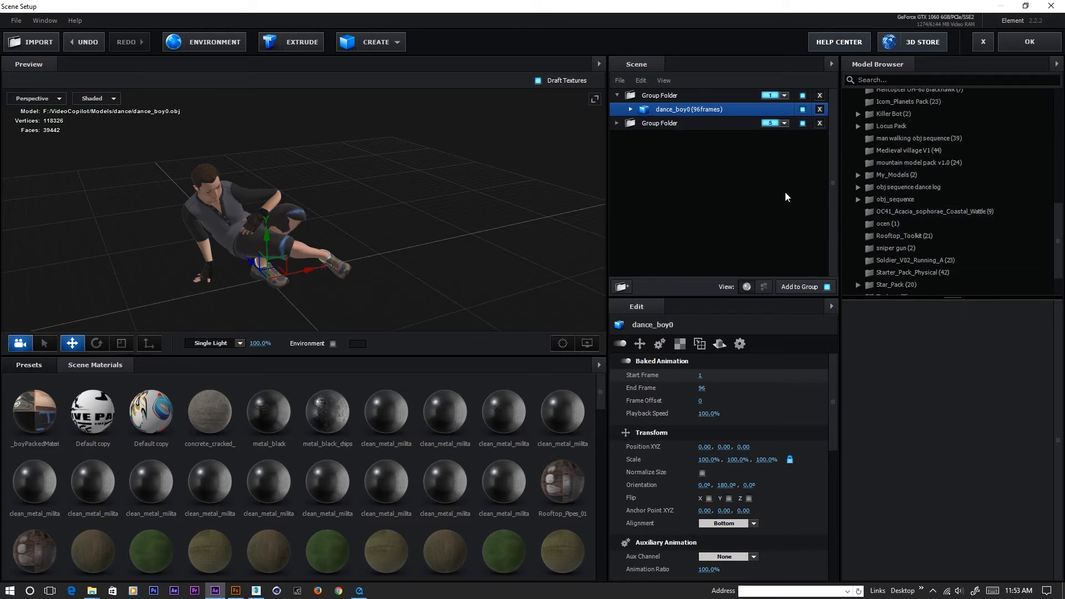
click(15, 22)
mouse_move(56, 36)
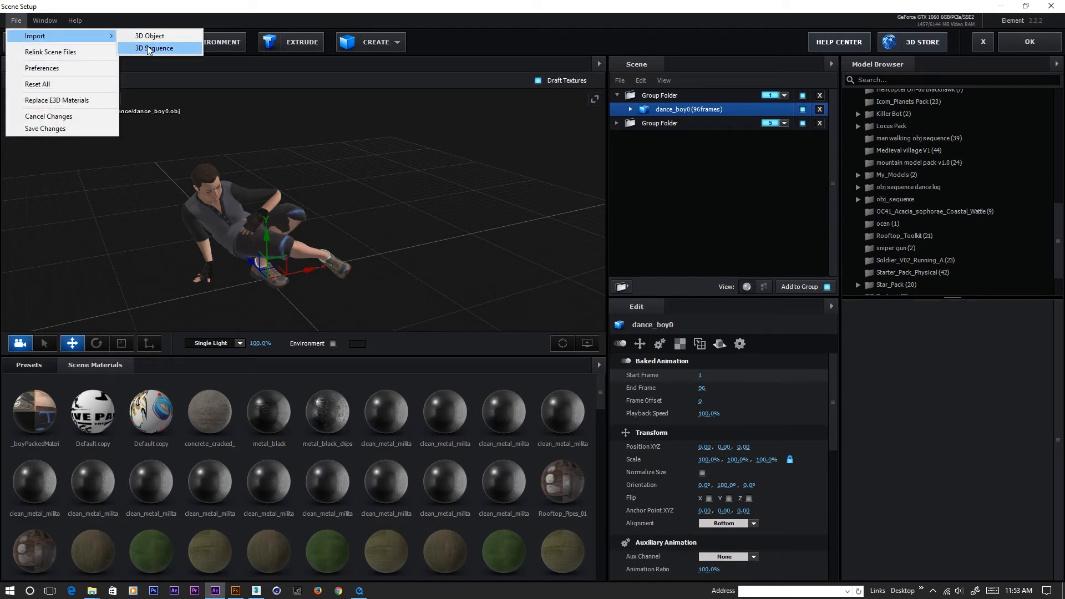
click(937, 211)
- Delete the character's group folder and add the character again from the dance_boy0 preset in the dance model folder
scroll(939, 209, up, 7)
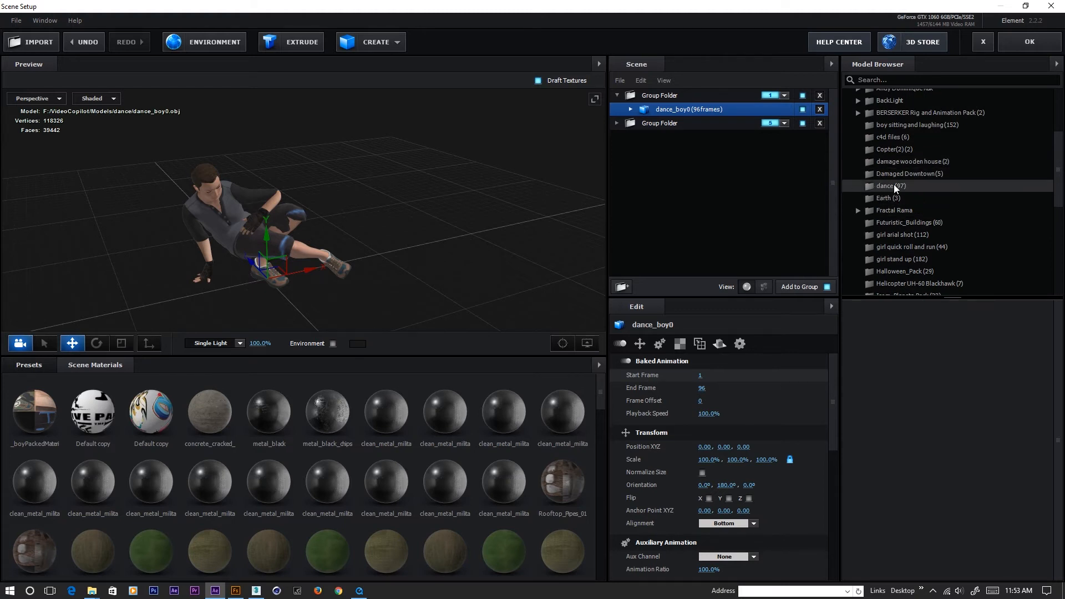
click(893, 187)
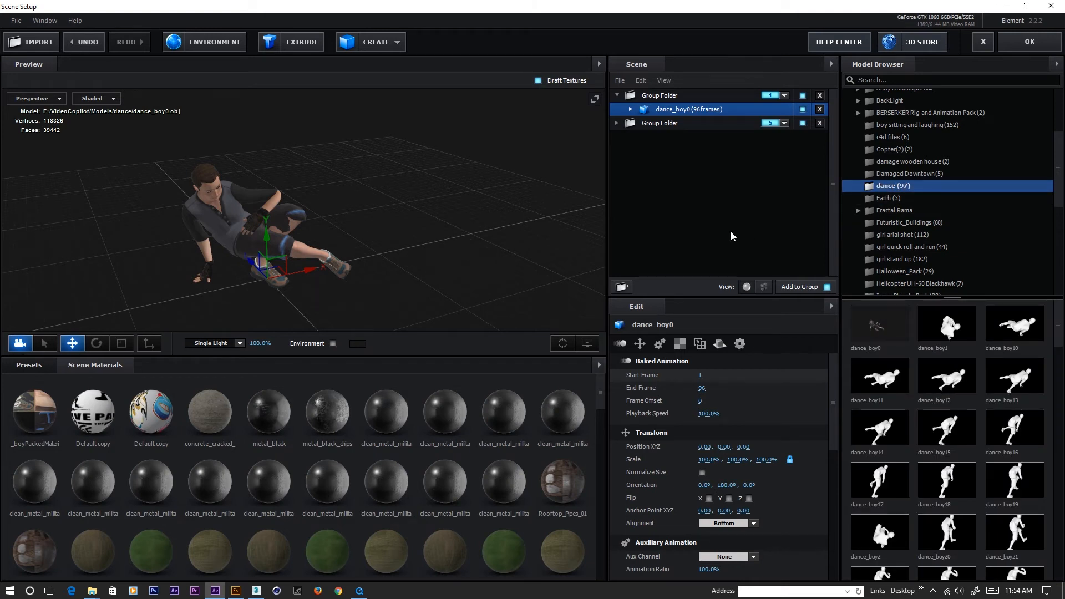
click(819, 96)
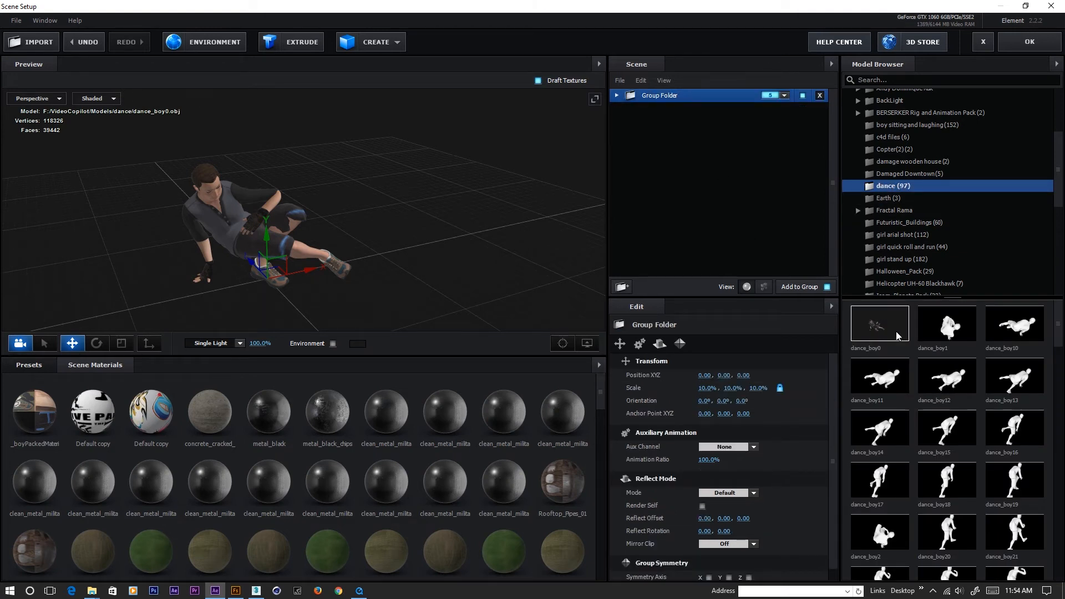
click(881, 325)
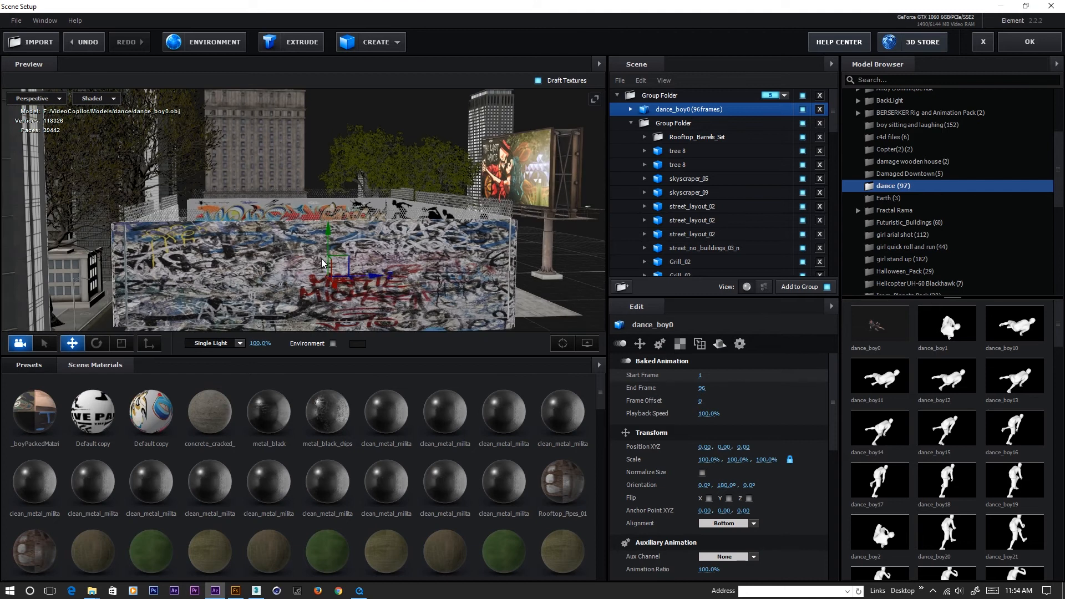
- Move dance_boy0 out of the environment's folder to the top level in group 1 and view it up close
drag(676, 111, 688, 92)
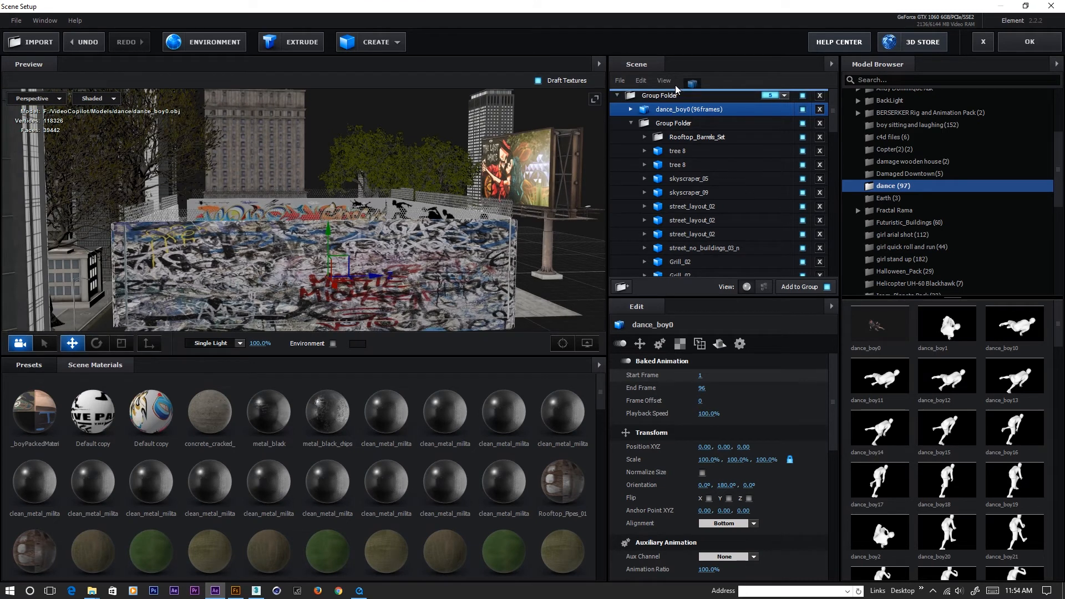
click(771, 96)
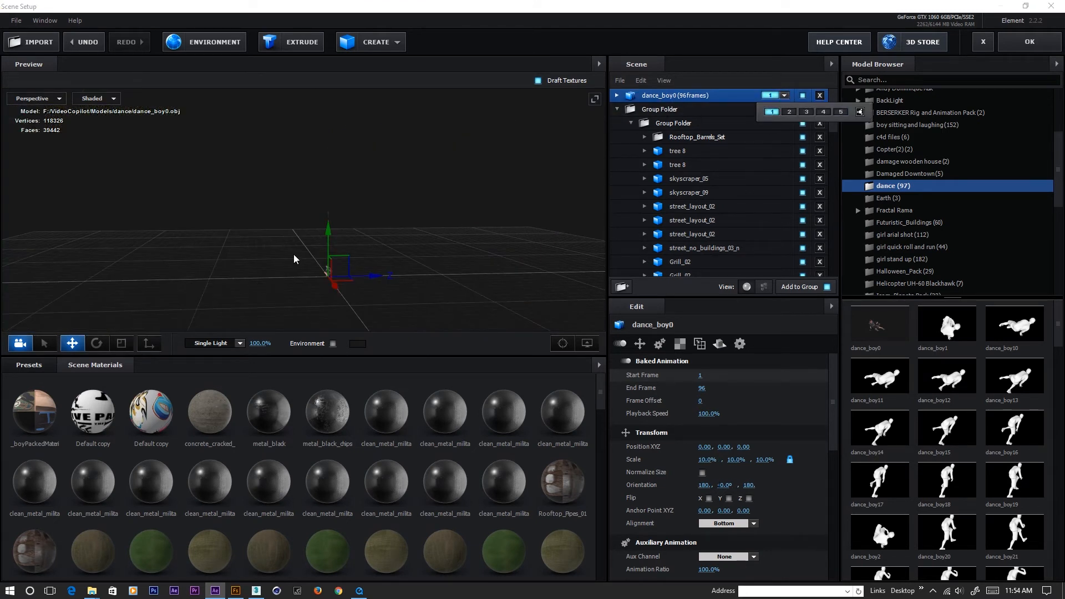
scroll(292, 287, up, 5)
middle_drag(303, 276, 271, 187)
scroll(296, 253, up, 7)
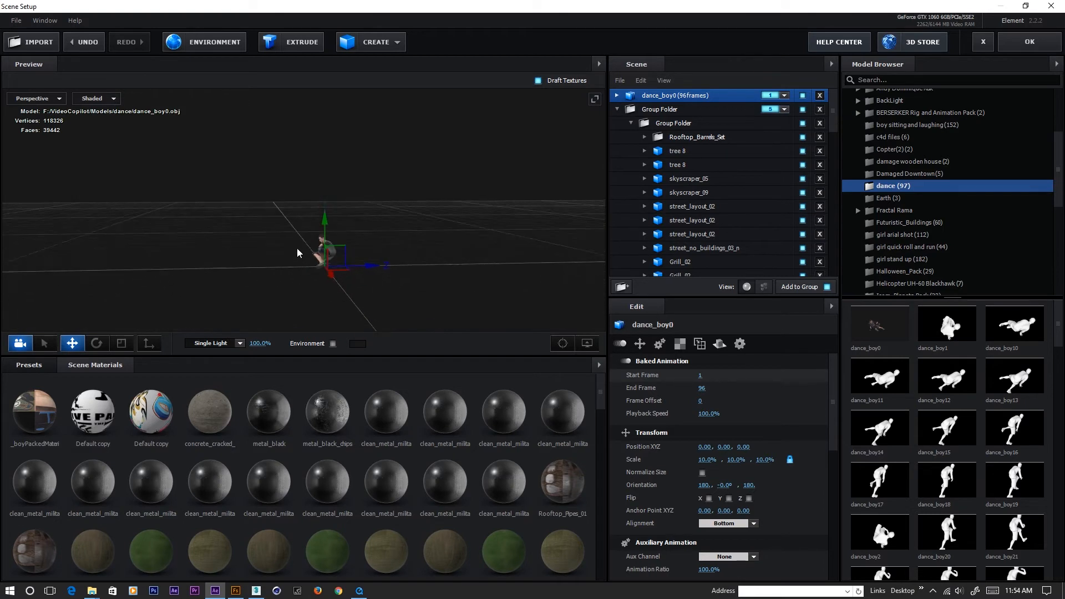
- View the dancing character up close, apply the scene setup and return to the composition
drag(292, 262, 289, 286)
middle_drag(234, 283, 267, 255)
scroll(223, 264, up, 5)
drag(223, 266, 103, 264)
middle_drag(104, 264, 235, 228)
scroll(244, 230, up, 4)
scroll(241, 232, down, 1)
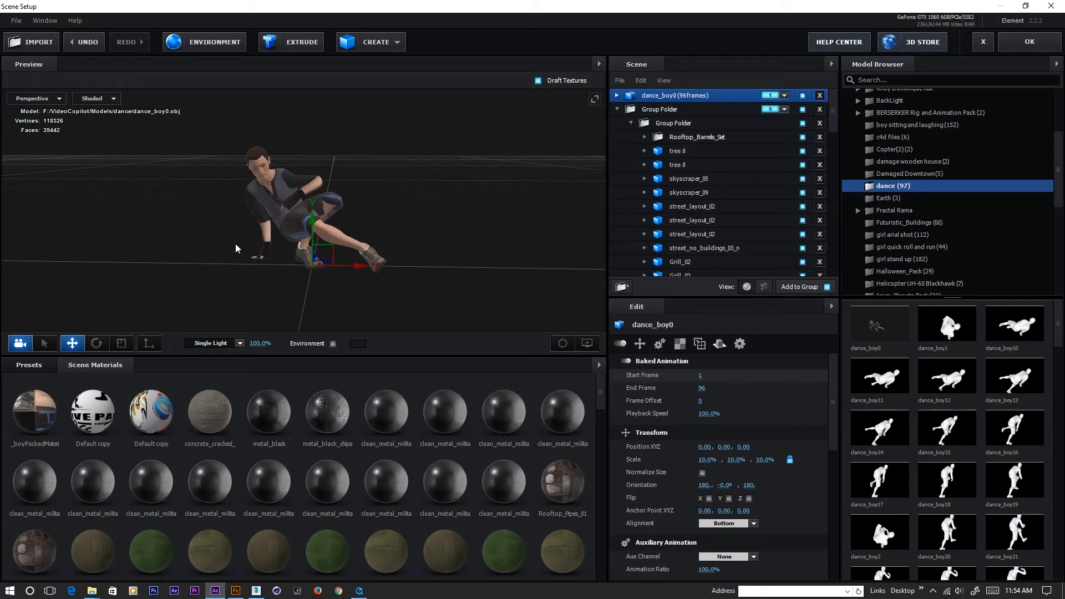
click(1030, 43)
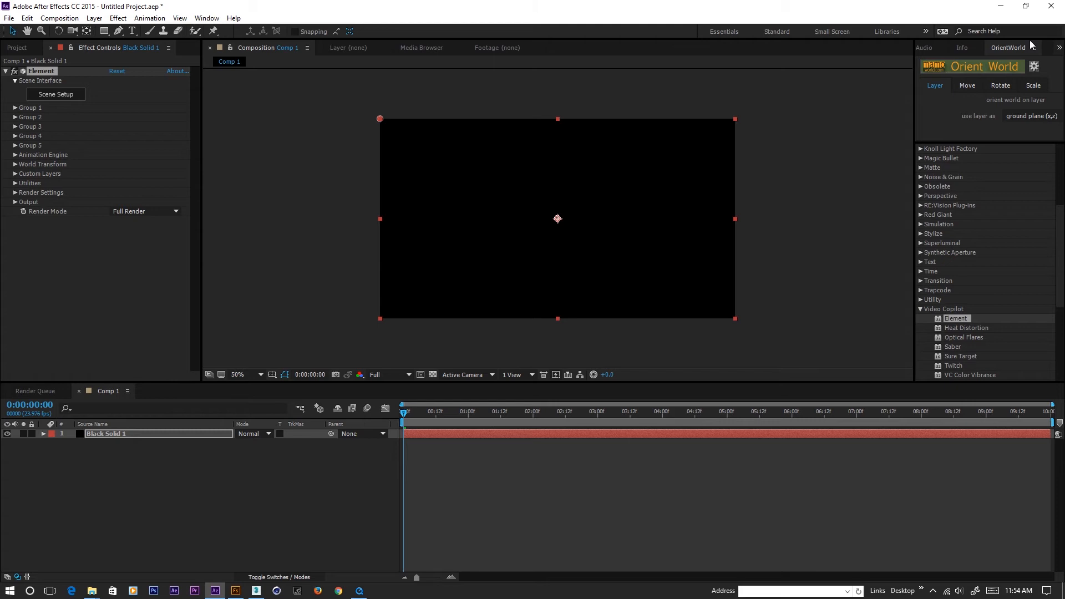
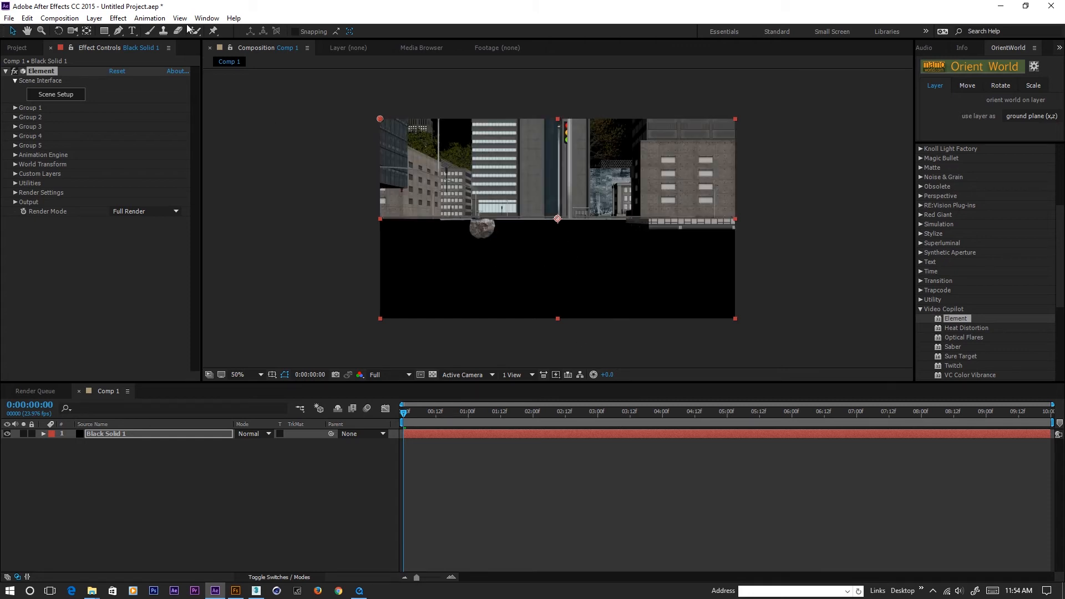
- Add a two-node camera to the composition with the 20mm preset
click(95, 17)
mouse_move(167, 31)
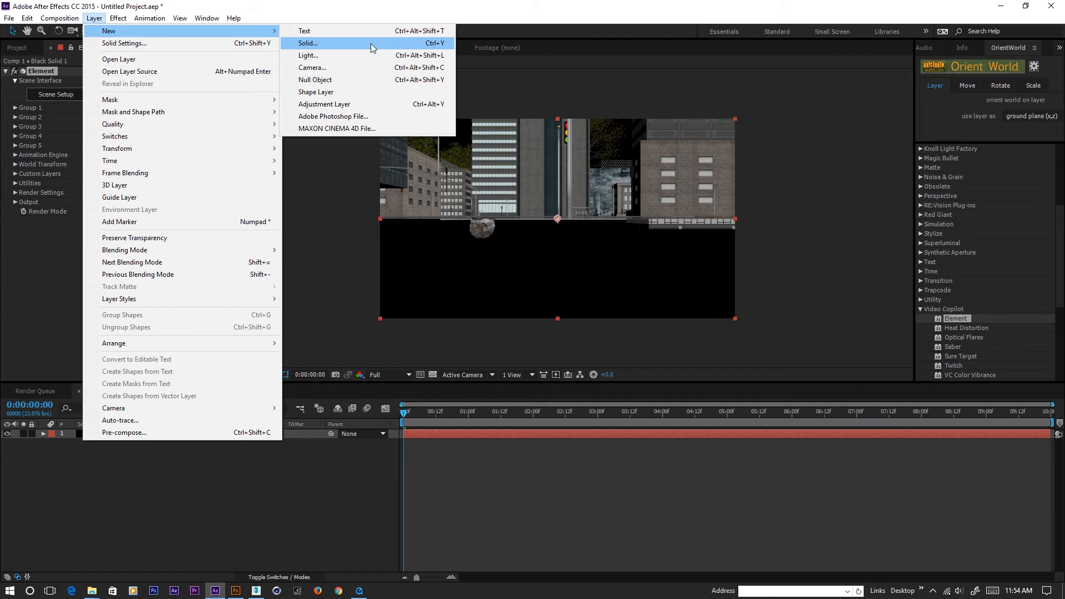
click(369, 67)
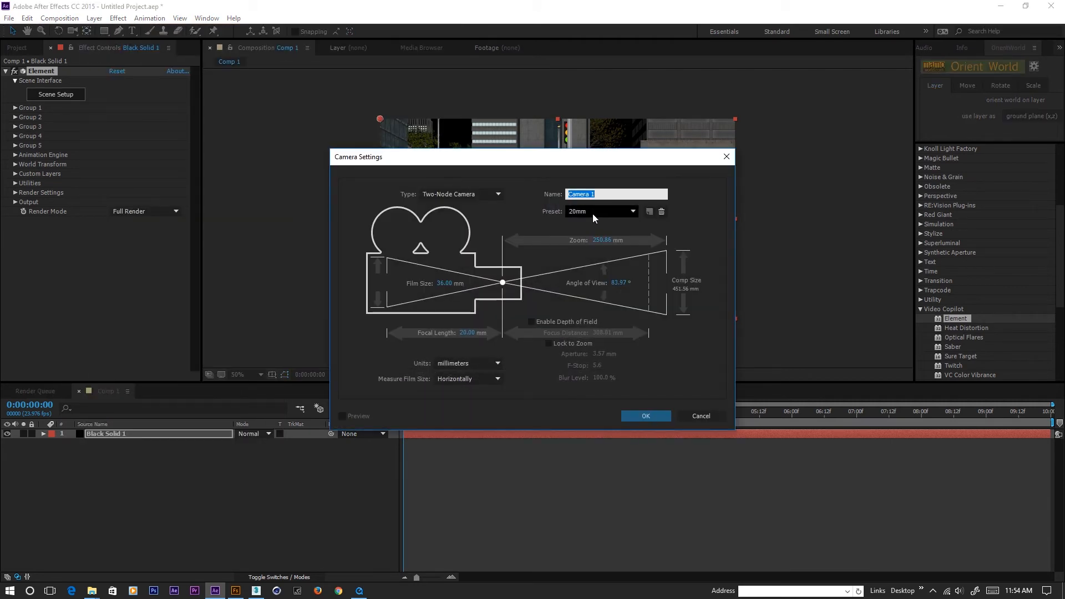
click(592, 214)
click(598, 257)
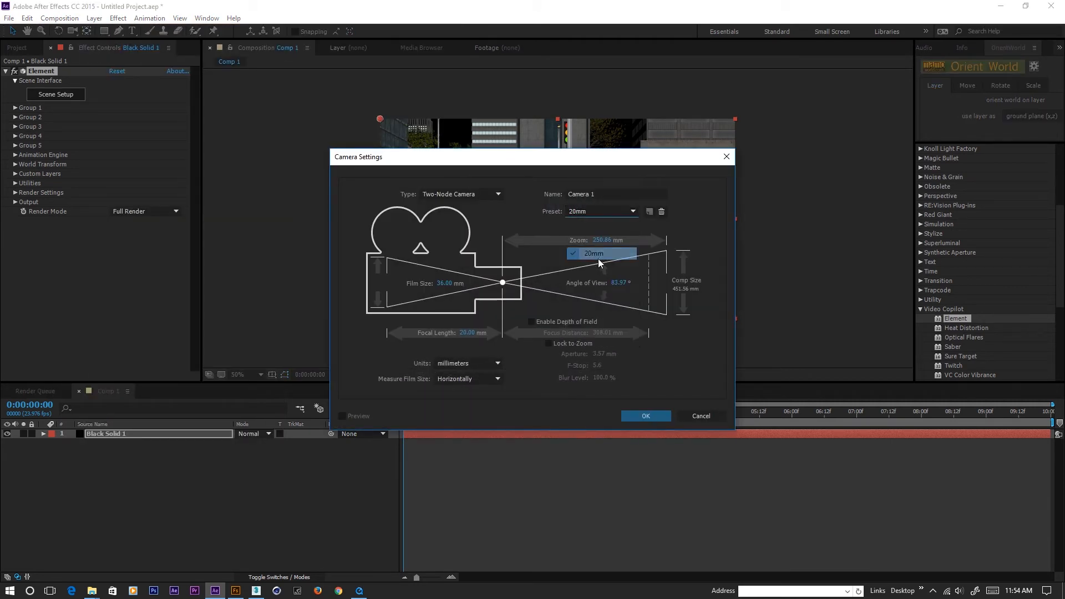
click(647, 417)
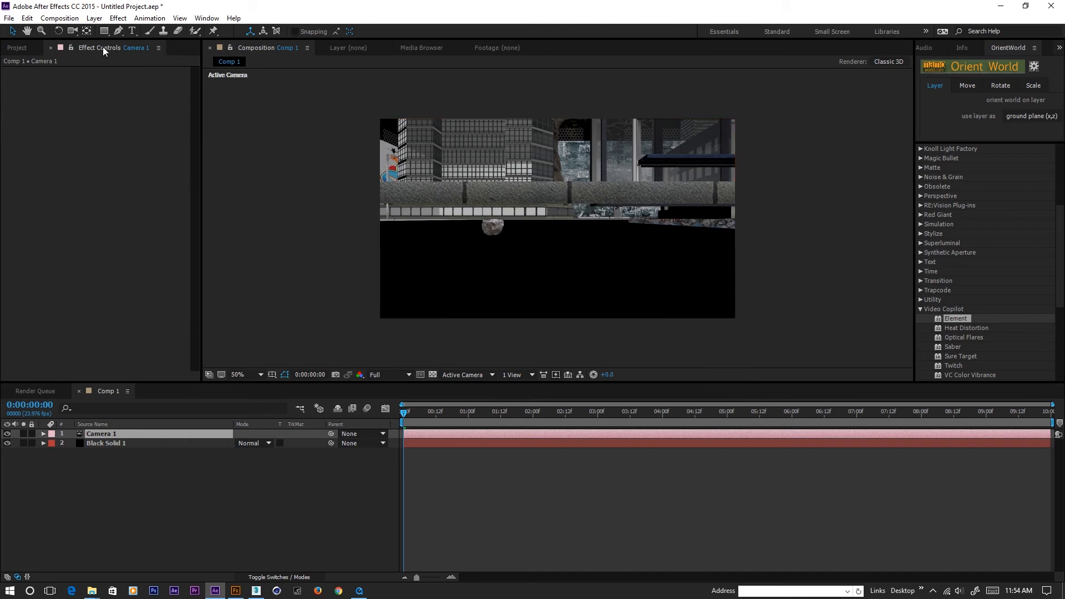
- Add a null object to the composition and make it a 3D layer
click(94, 18)
mouse_move(166, 31)
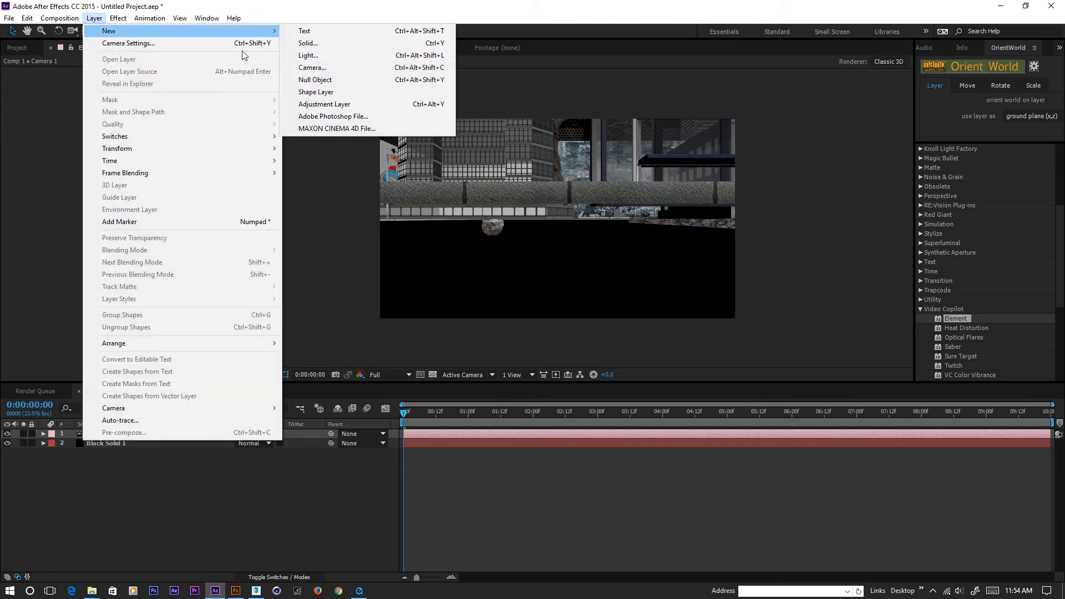
click(313, 81)
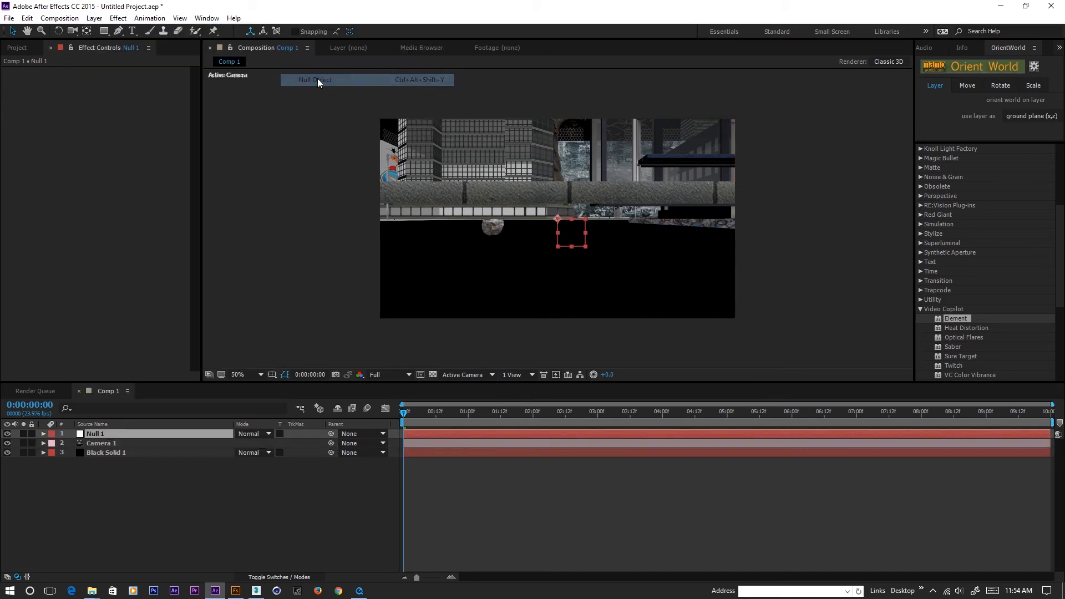
click(97, 441)
click(280, 577)
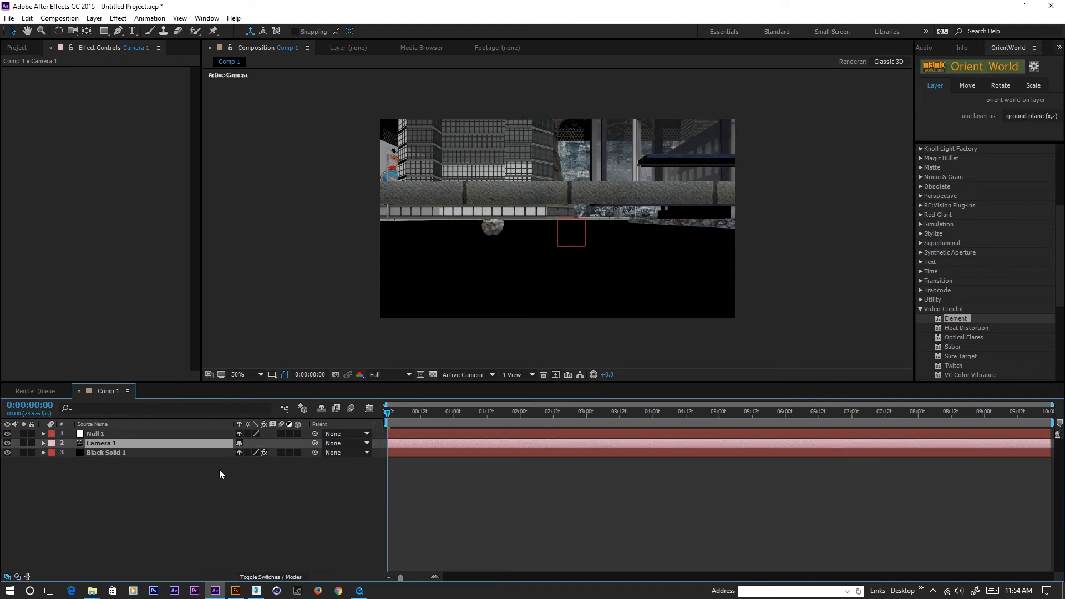
click(95, 435)
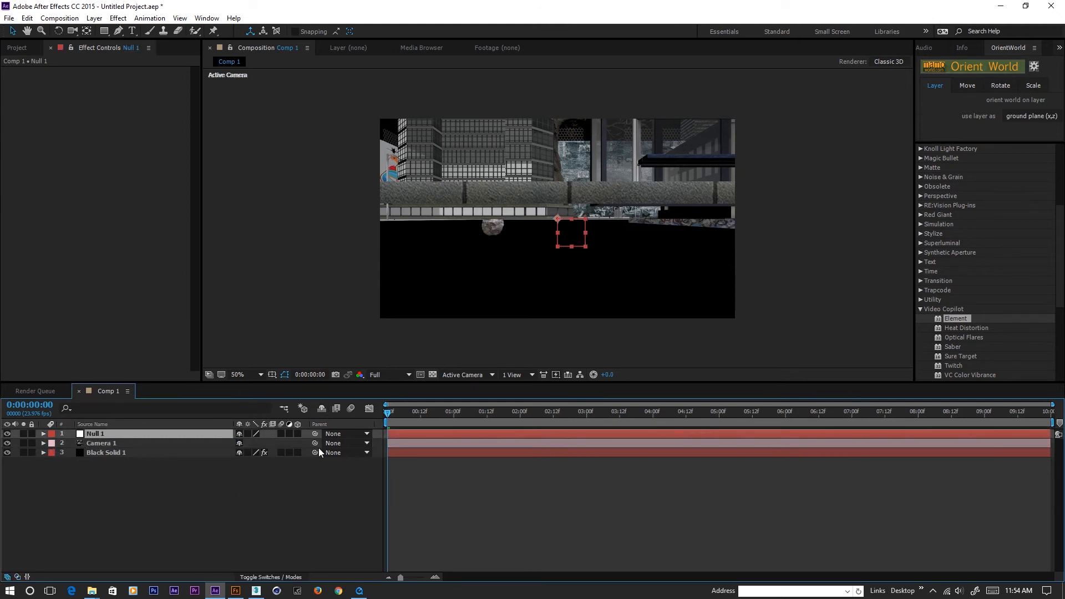
click(298, 434)
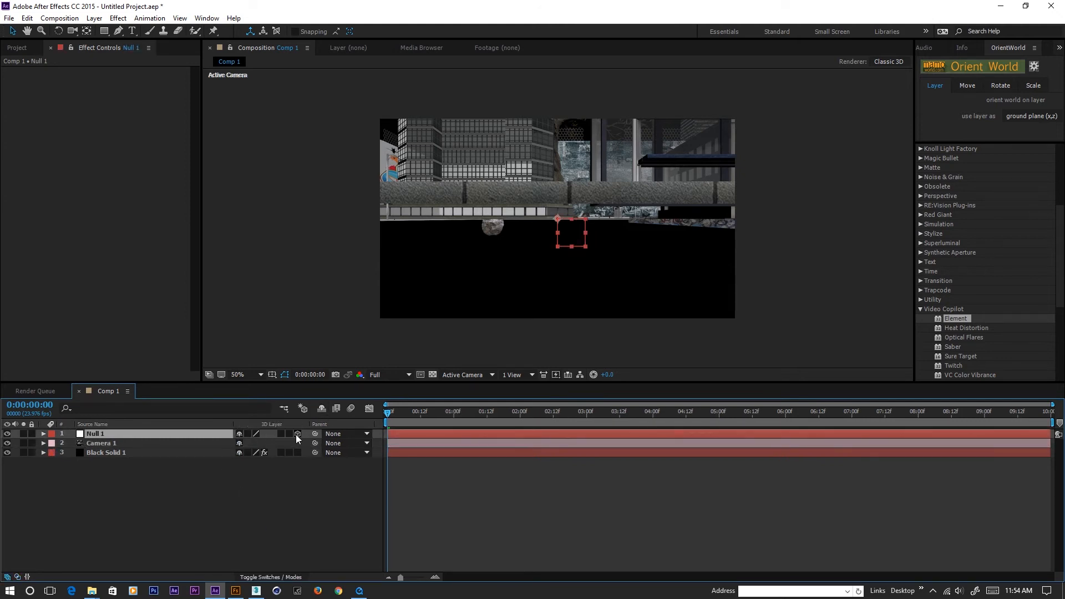
- Parent Camera 1 to Null 1 and move the null to position 640, 339, 666 to bring the camera near the character
click(110, 443)
drag(315, 442, 142, 434)
key(p)
drag(261, 444, 683, 481)
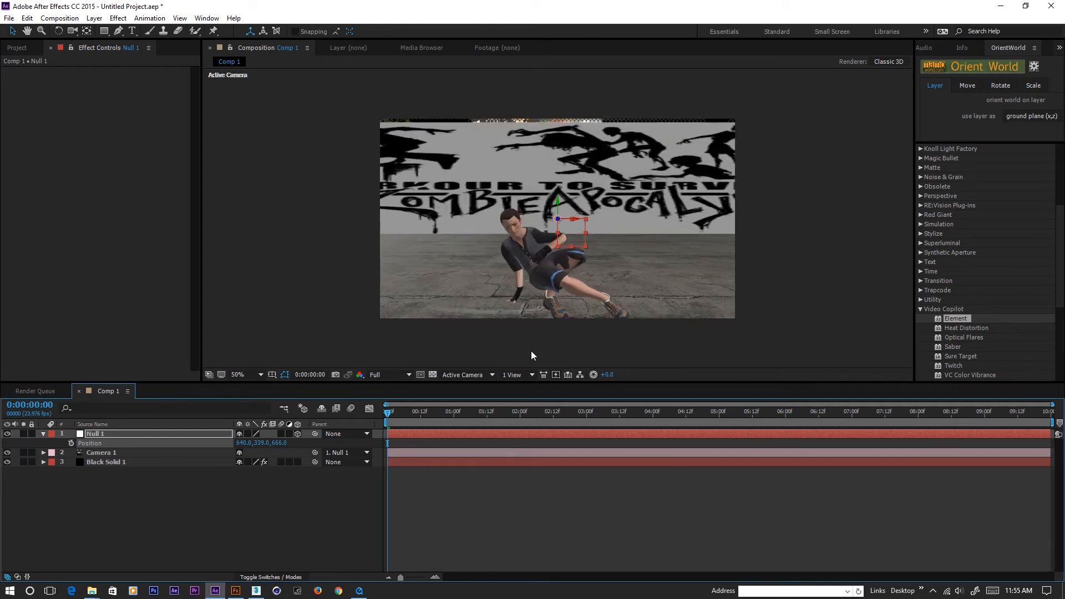
- Scrub the start of the timeline to check the framing and the character's animation
scroll(540, 285, down, 3)
scroll(540, 285, up, 1)
mouse_move(387, 411)
mouse_down()
mouse_move(771, 433)
mouse_move(489, 439)
mouse_move(375, 423)
mouse_up()
scroll(540, 293, up, 1)
scroll(498, 289, down, 1)
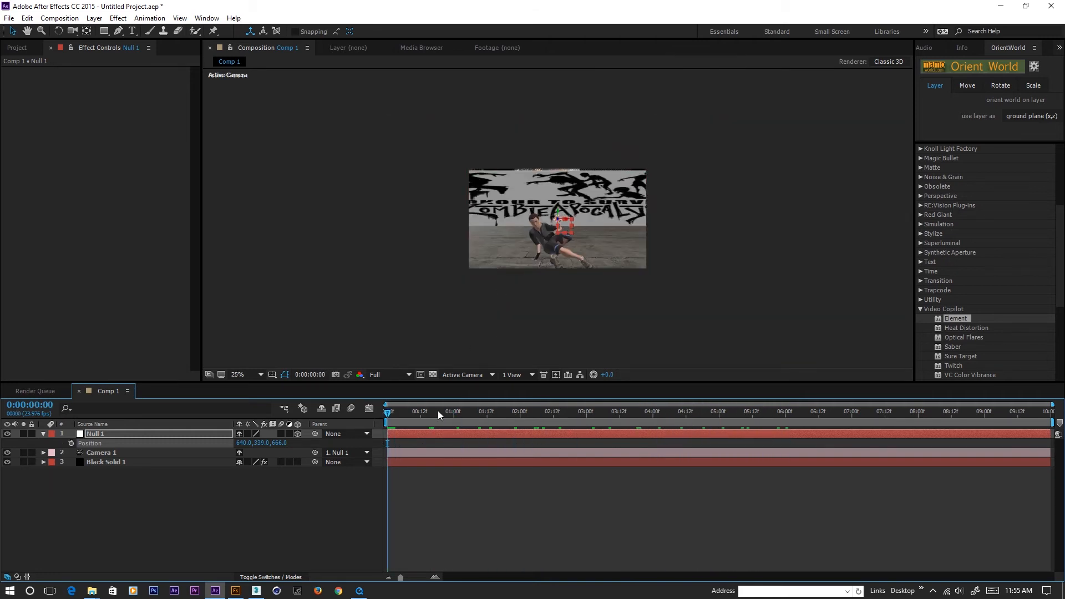
mouse_move(400, 414)
mouse_down()
mouse_move(591, 418)
mouse_move(387, 415)
mouse_up()
click(98, 433)
scroll(525, 306, up, 1)
scroll(526, 309, down, 1)
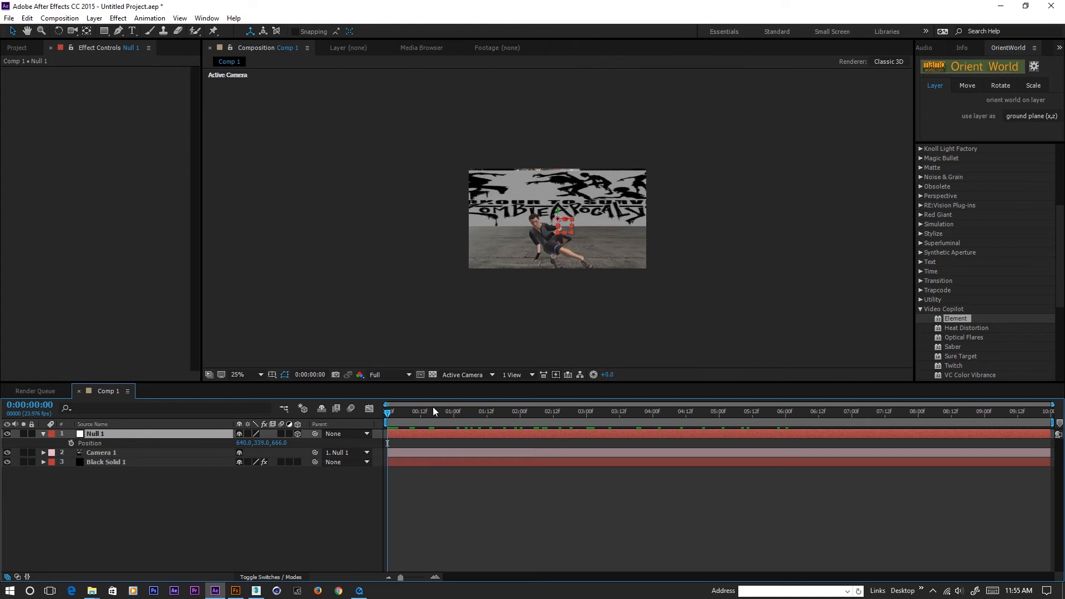
- Create a group null for Group 1 of the Element effect on Black Solid 1
click(106, 464)
scroll(578, 263, up, 1)
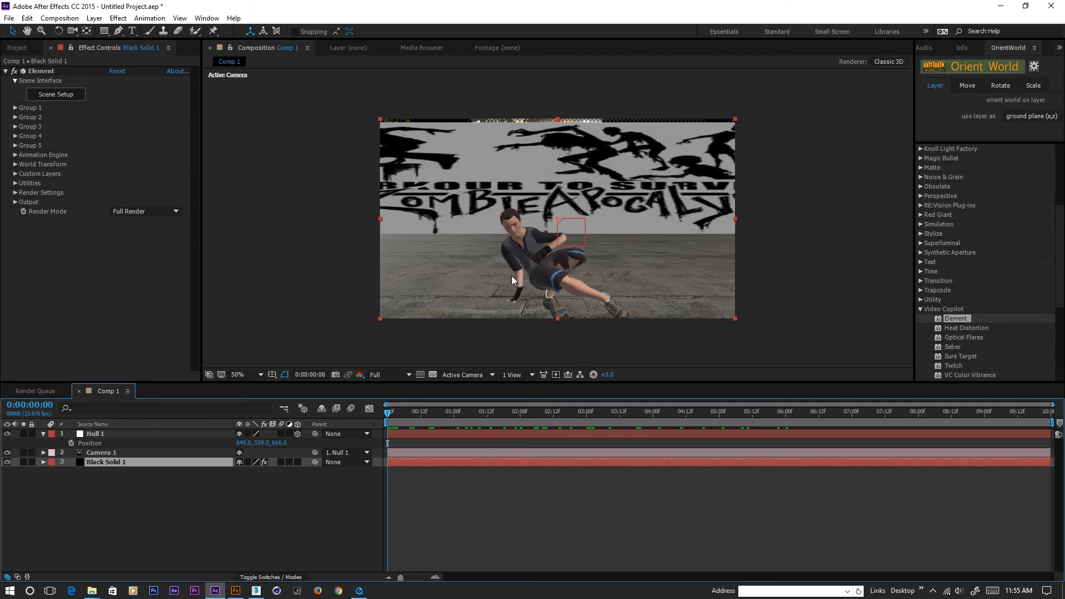
click(16, 108)
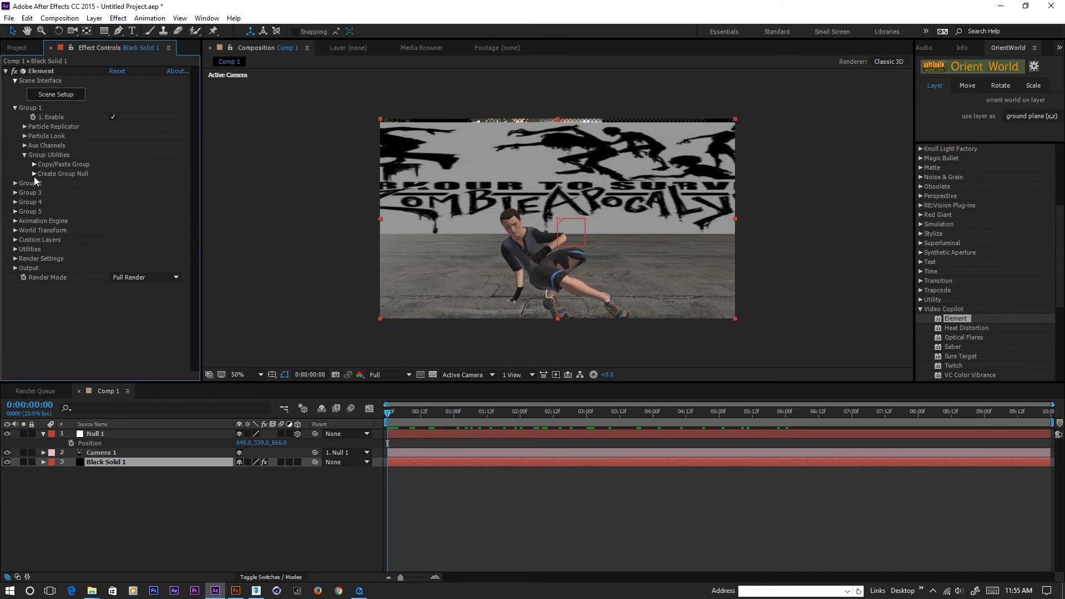
click(34, 174)
click(66, 188)
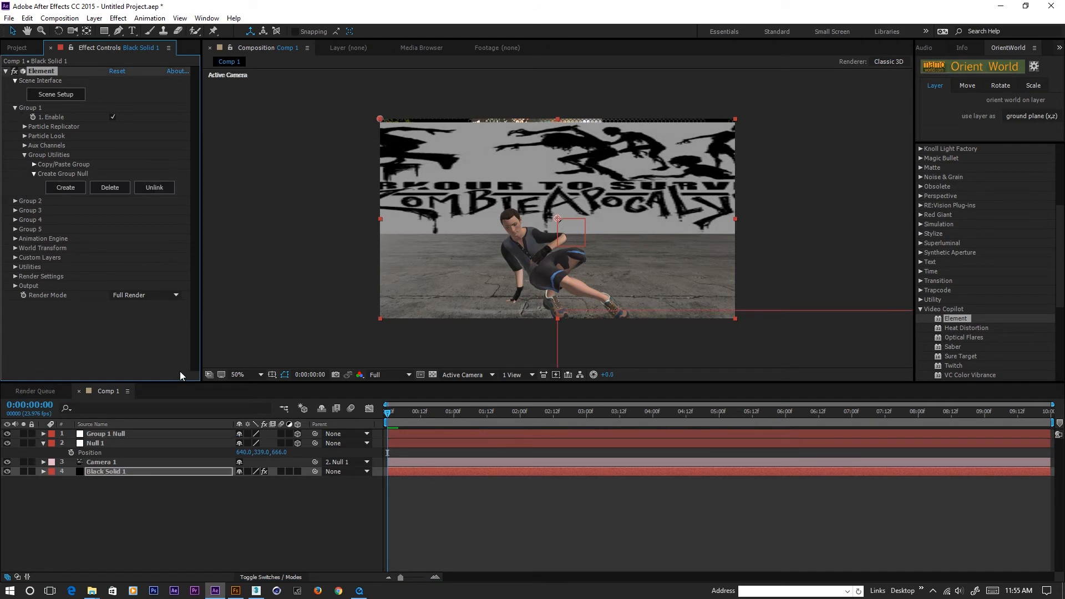
- Compare the positions of Group 1 Null and Null 1 and try rotating Null 1 about its Y axis
click(119, 435)
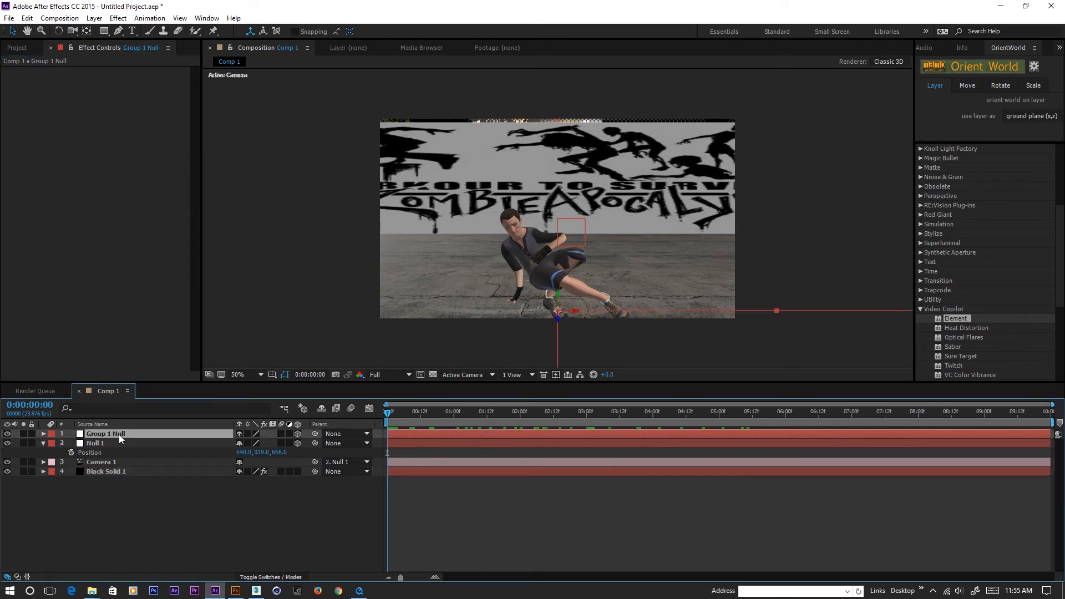
click(92, 443)
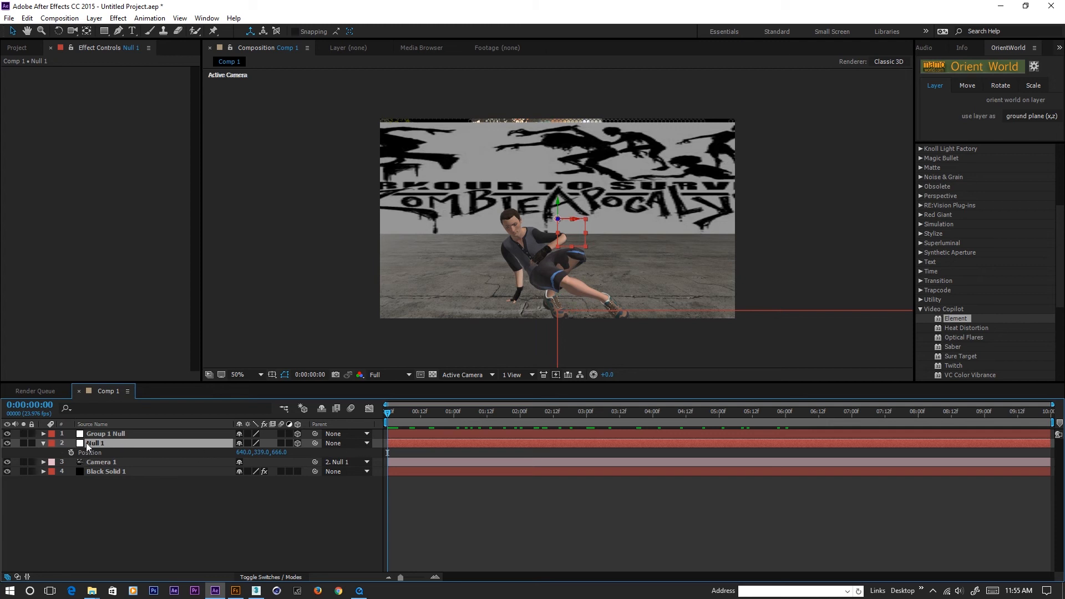
key(p)
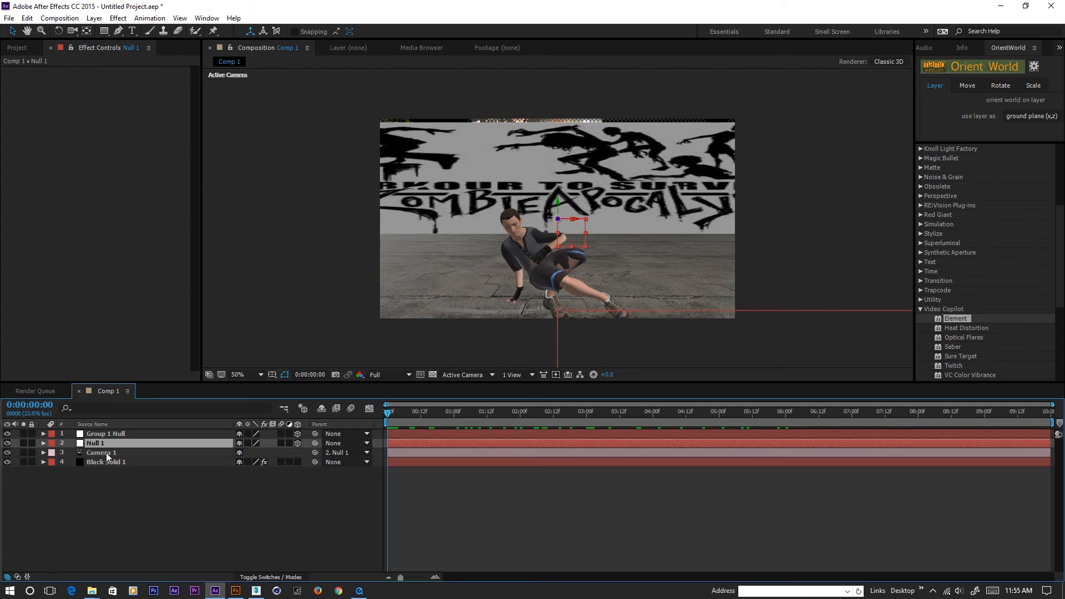
key(r)
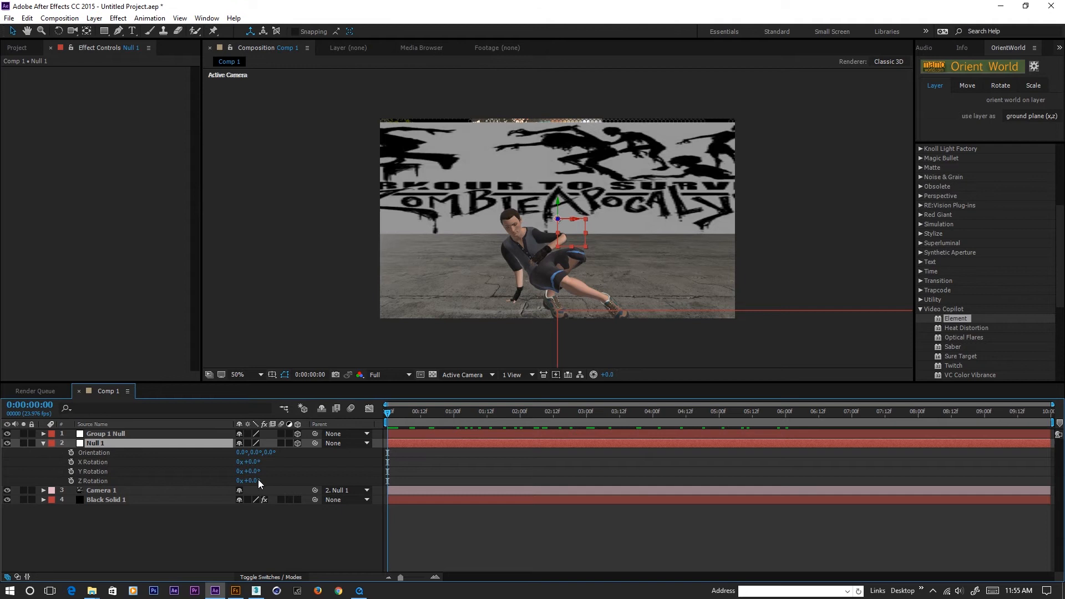
drag(255, 474, 220, 471)
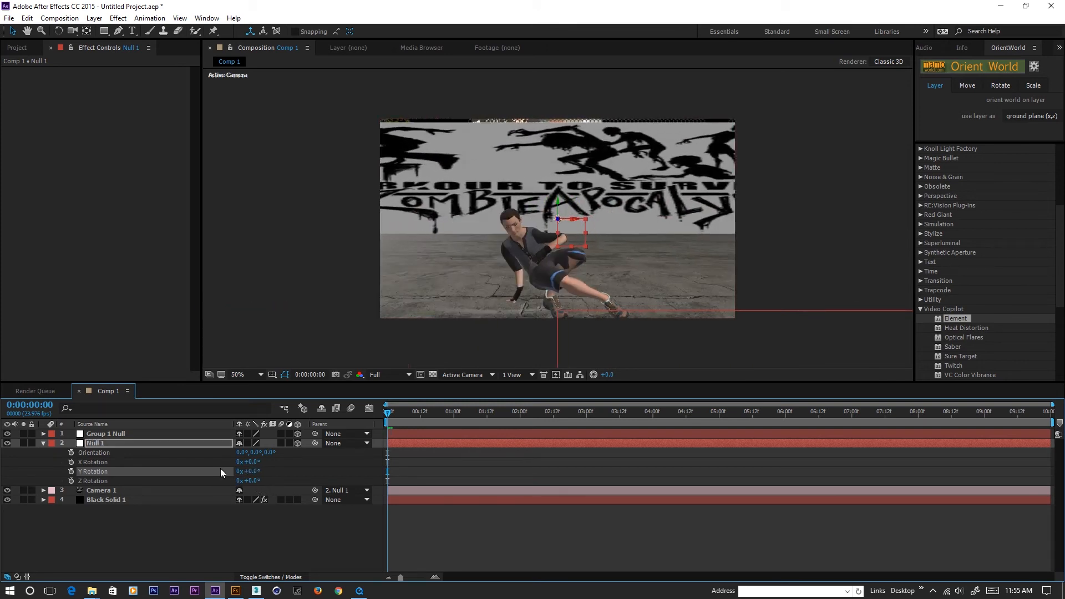
- Detach Camera 1 from Null 1 by setting its parent to None
click(109, 434)
click(92, 490)
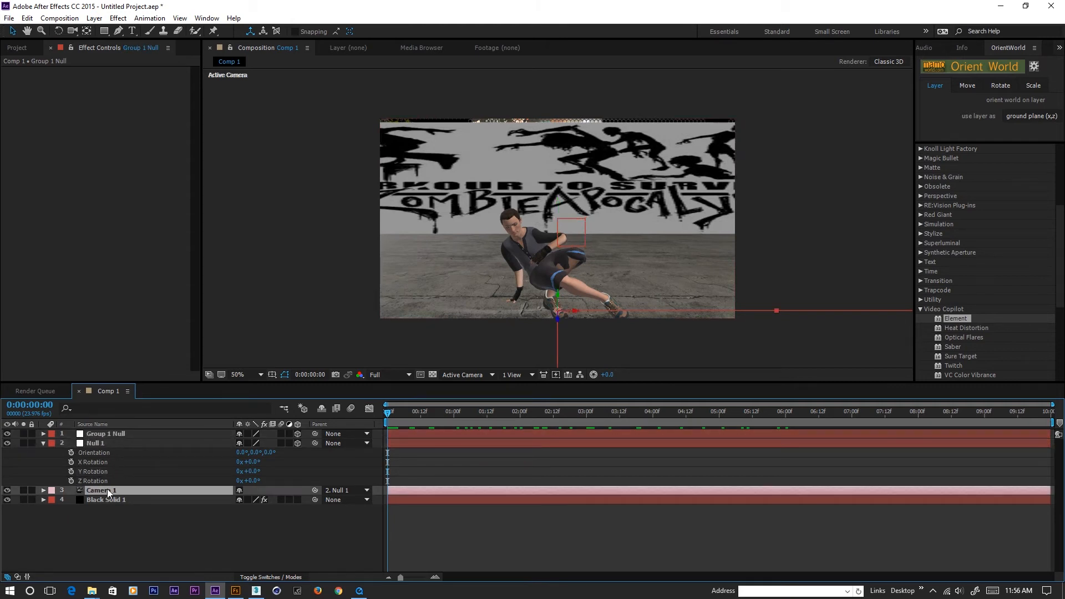
click(343, 494)
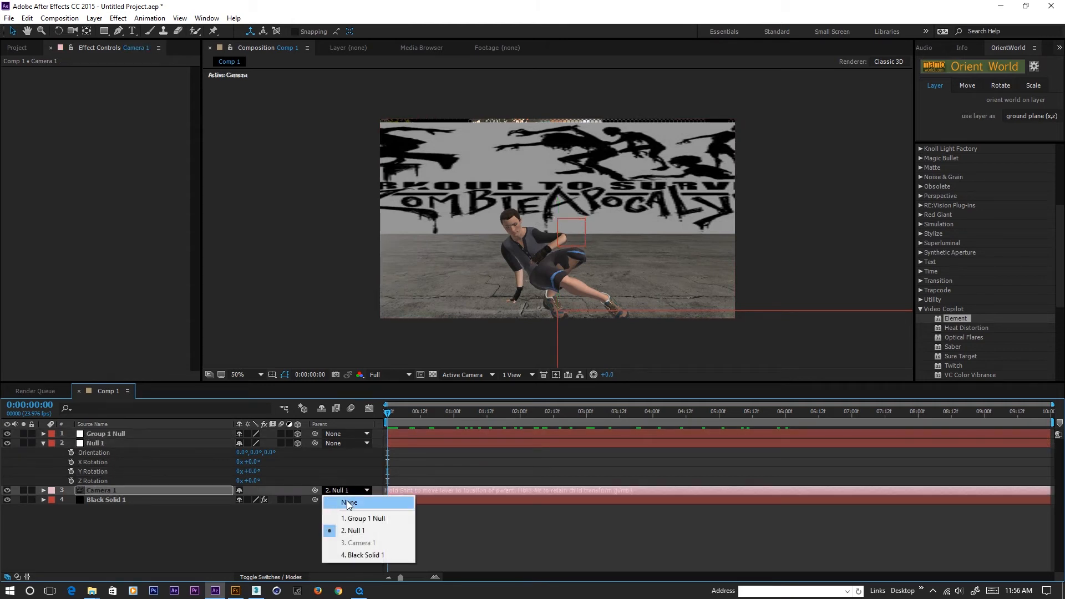
click(352, 501)
- Copy Group 1 Null's position of 640, 360, 0 onto Null 1
click(102, 445)
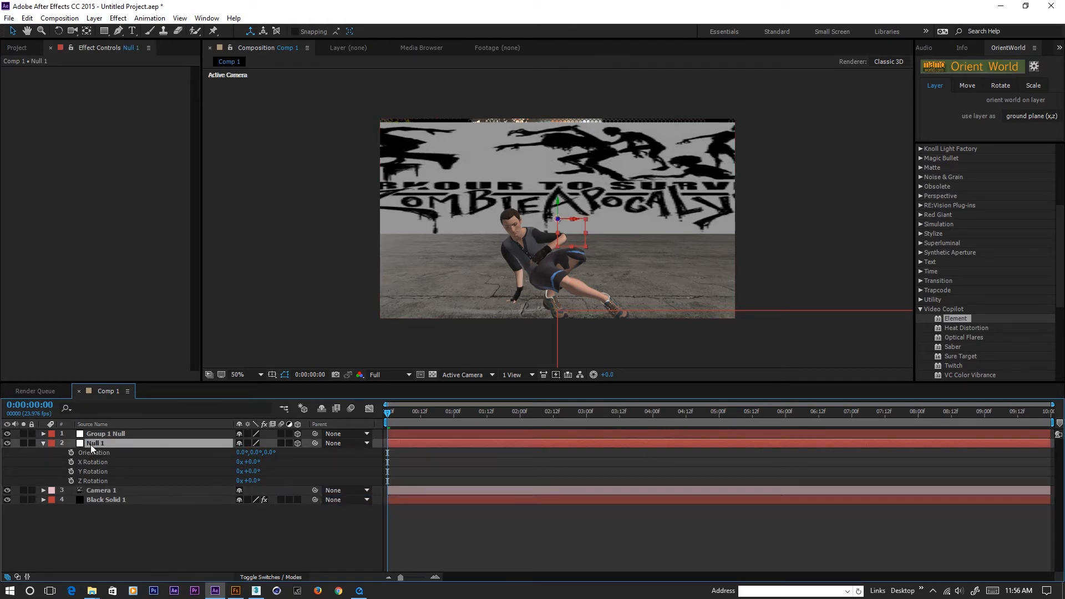
key(p)
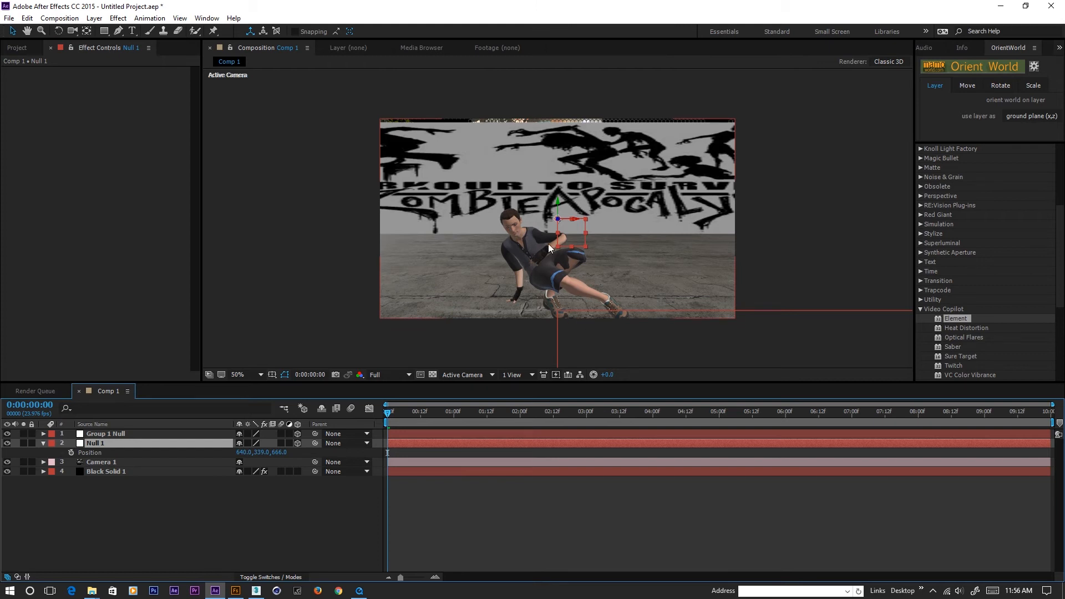
click(95, 435)
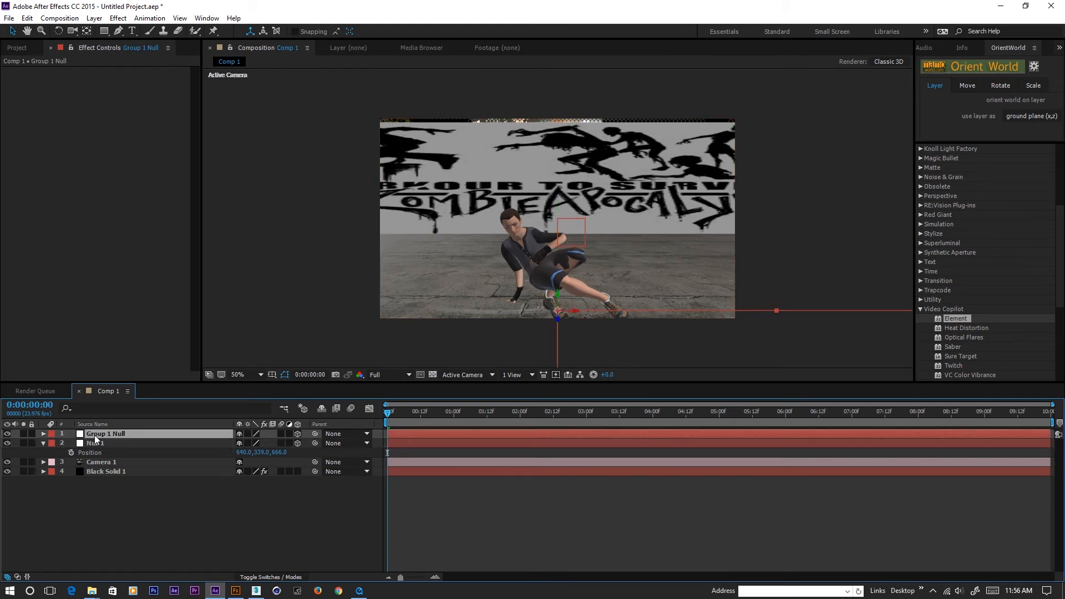
key(p)
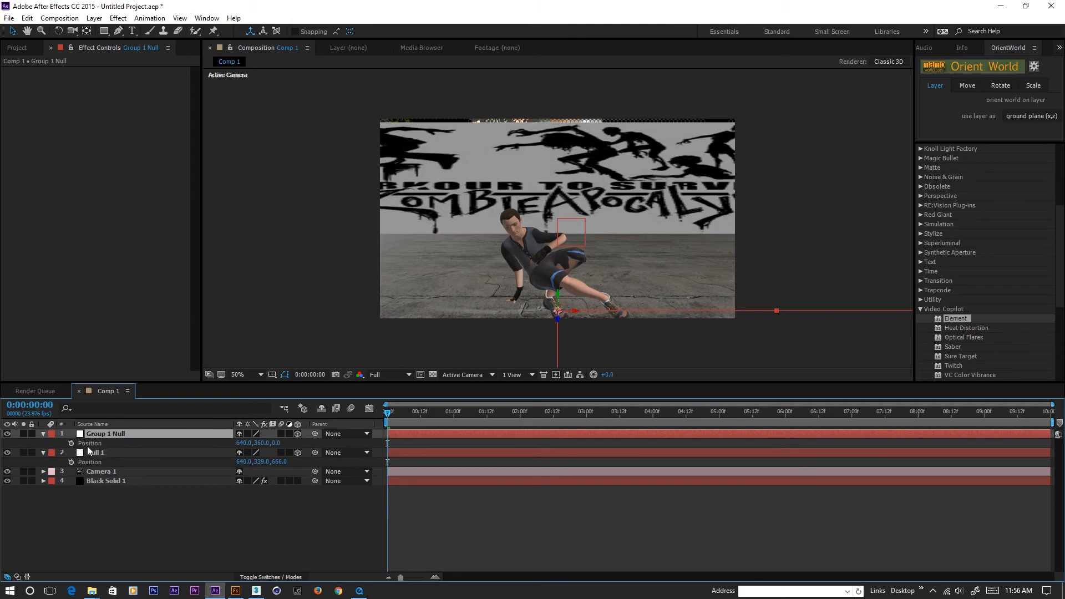
click(92, 444)
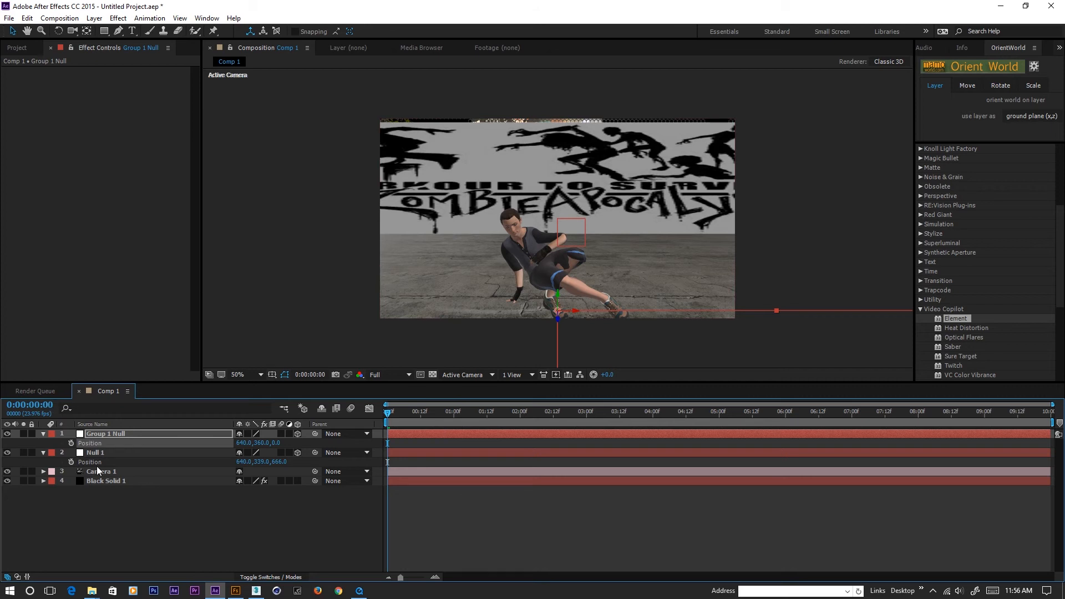
click(93, 451)
click(87, 464)
key(ctrl+v)
click(95, 452)
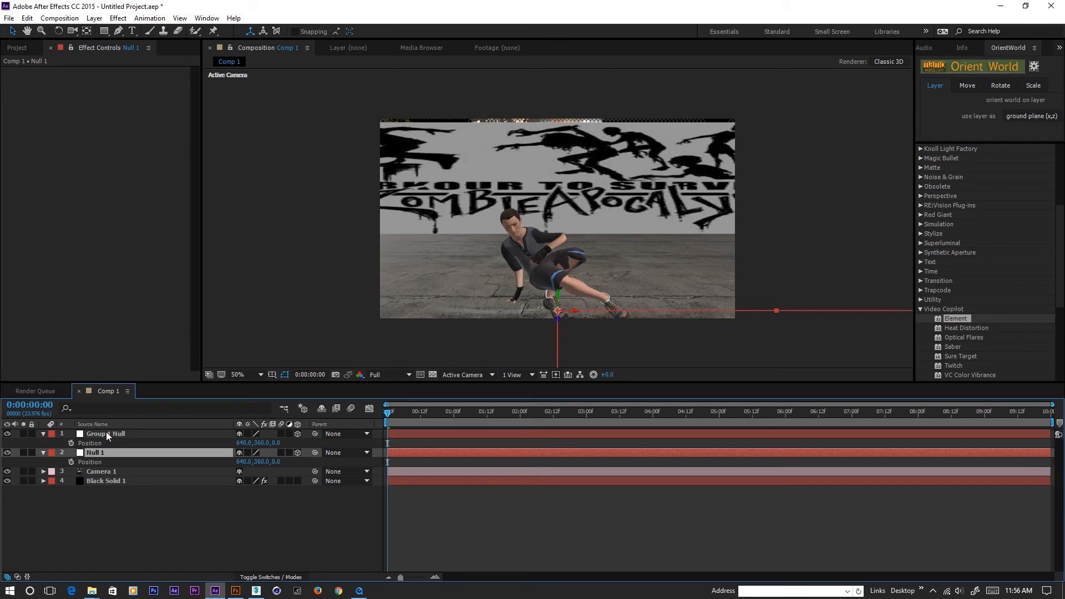
- Parent Camera 1 to the repositioned Null 1 again
click(107, 433)
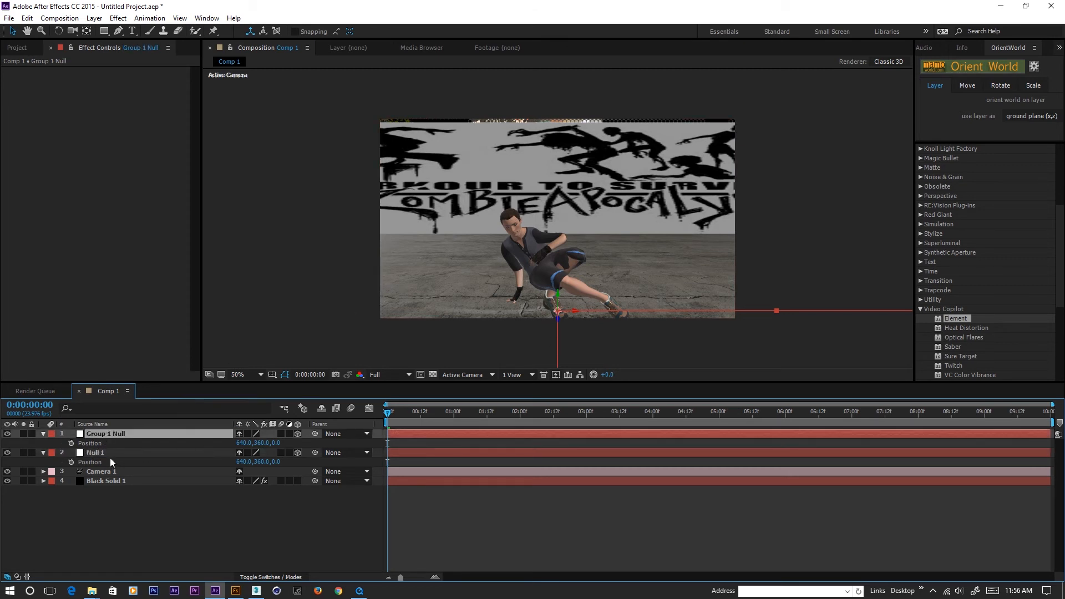
click(107, 452)
click(95, 471)
drag(314, 472, 117, 454)
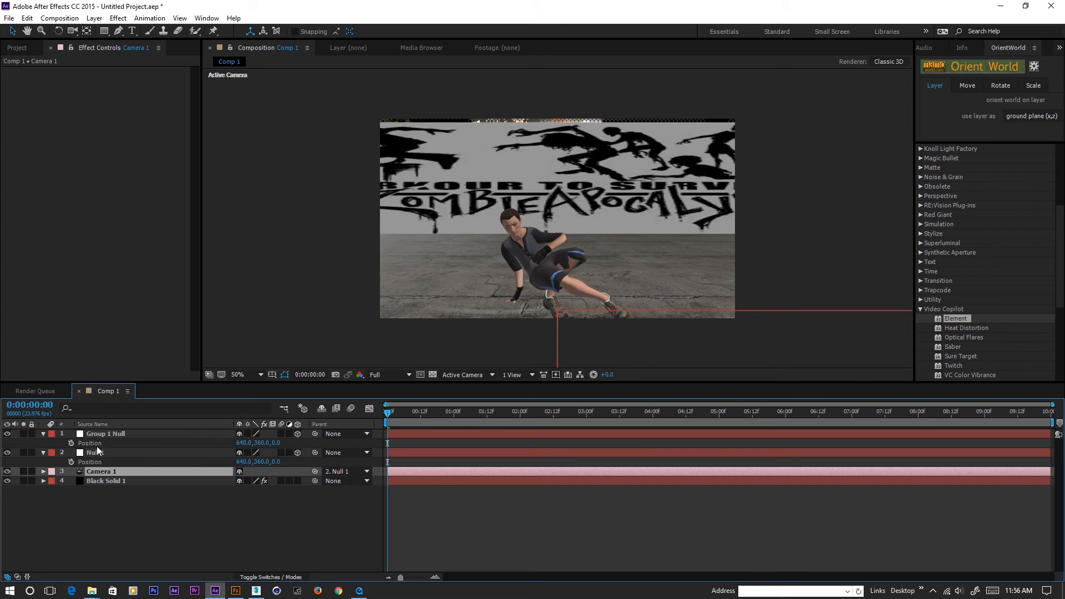
- Rotate Null 1 about a quarter turn in the negative Y direction so the camera swings around the character toward the colorful graffiti wall
click(96, 455)
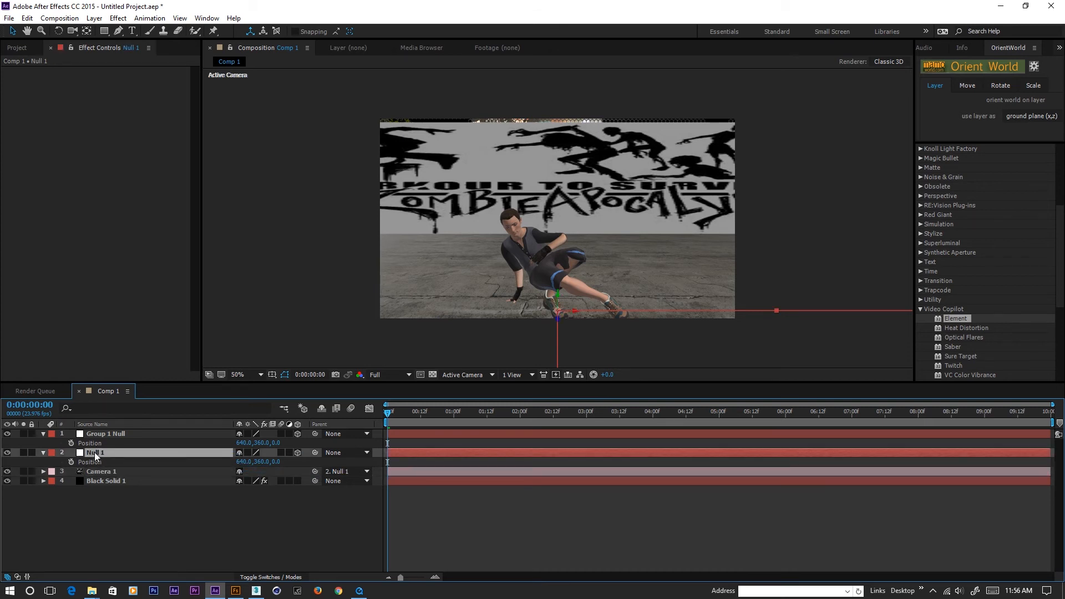
key(r)
drag(251, 481, 245, 511)
key(Return)
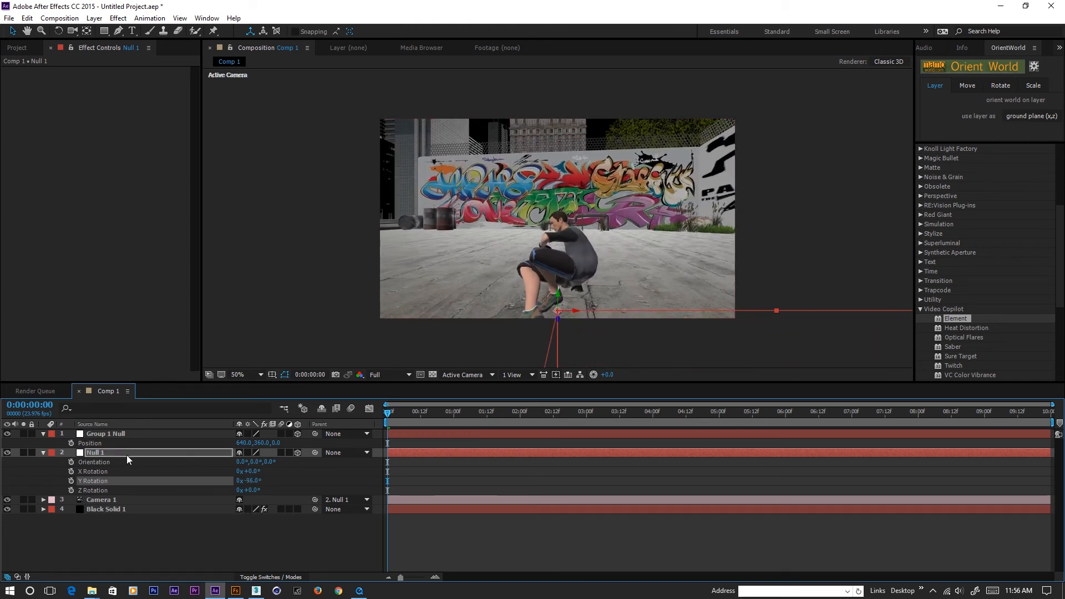
- Reveal the positions of Group 1 Null and Null 1, and shift Null 1 to 698, 355, -15
click(107, 445)
key(p)
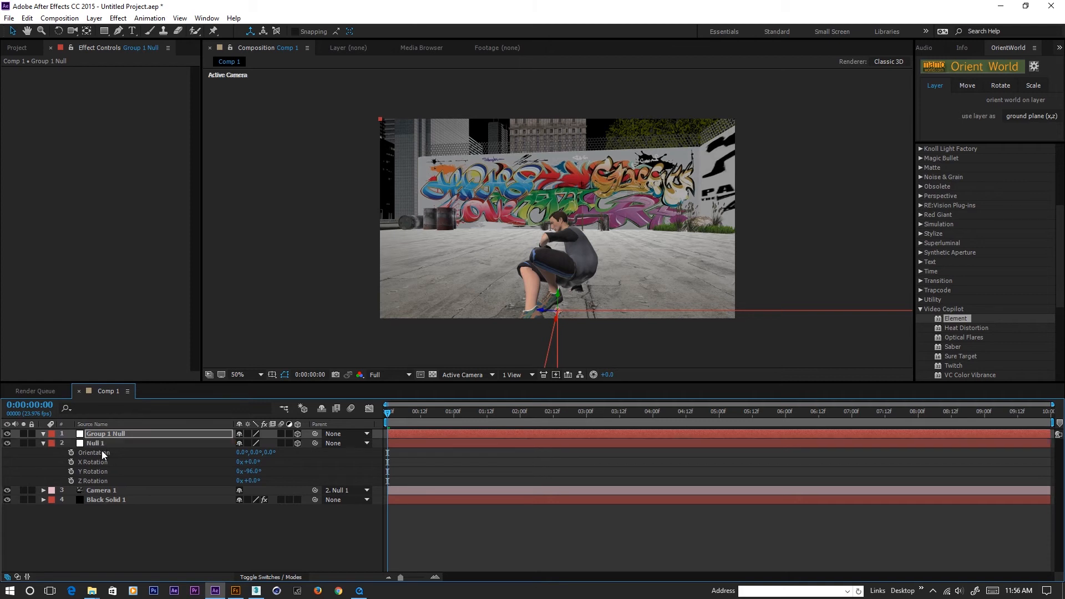
key(p)
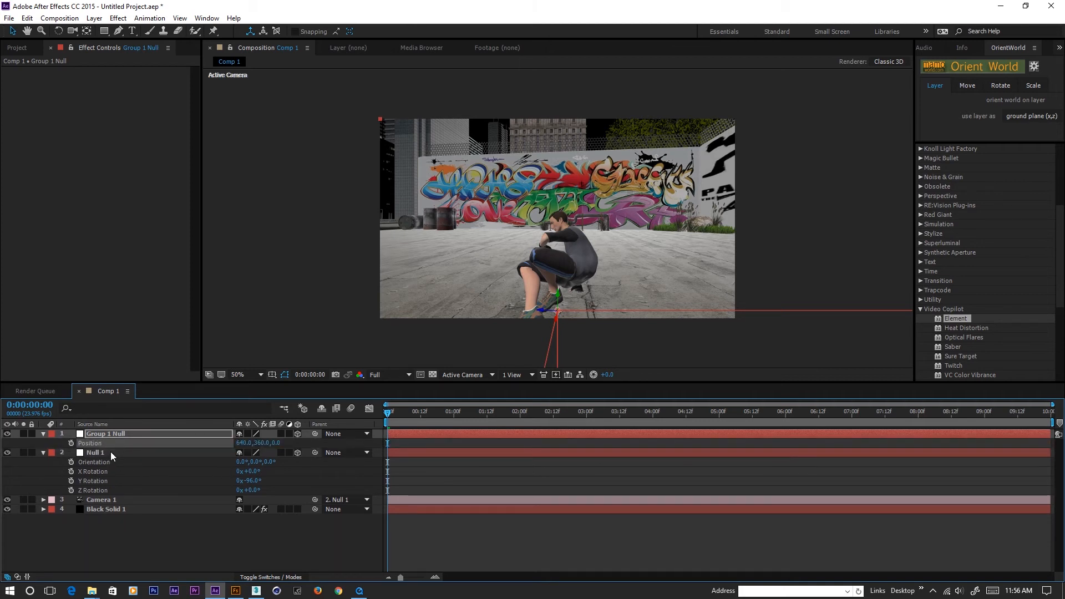
click(109, 453)
key(p)
drag(276, 462, 249, 472)
click(116, 458)
- Reveal Null 1's rotation properties and set its Y Rotation to -44°
click(114, 451)
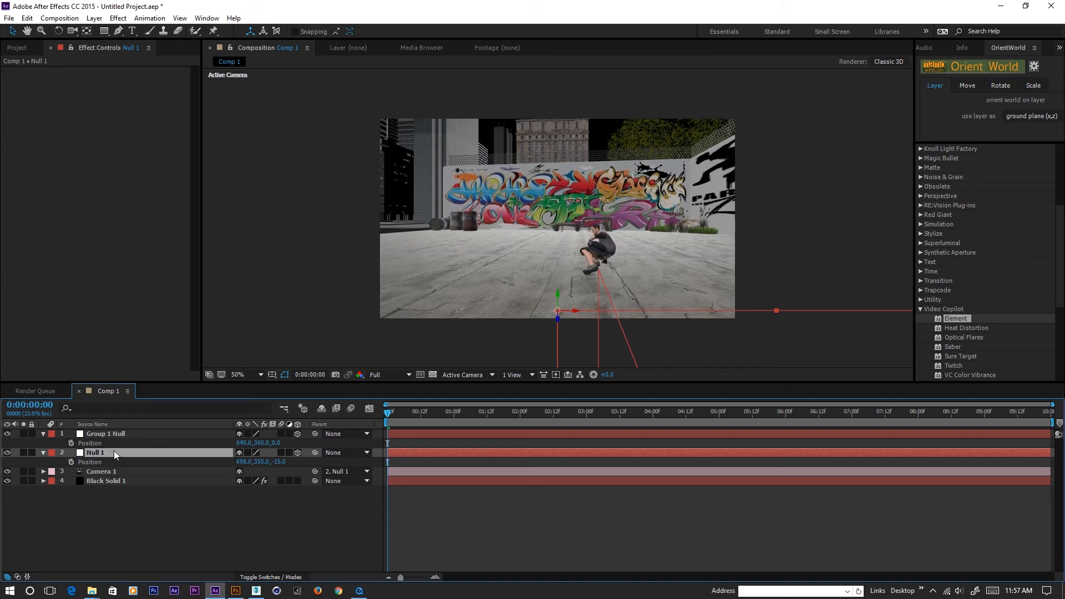
key(shift+r)
drag(248, 491, 287, 492)
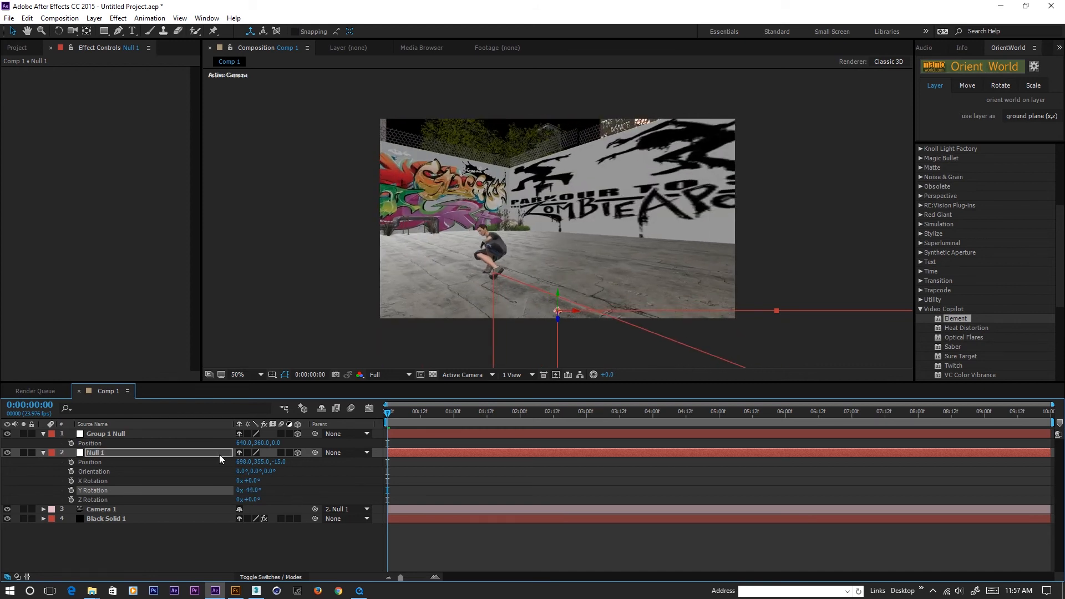
- Copy Group 1 Null's position of 640, 360, 0 onto the off-center Null 1
click(97, 442)
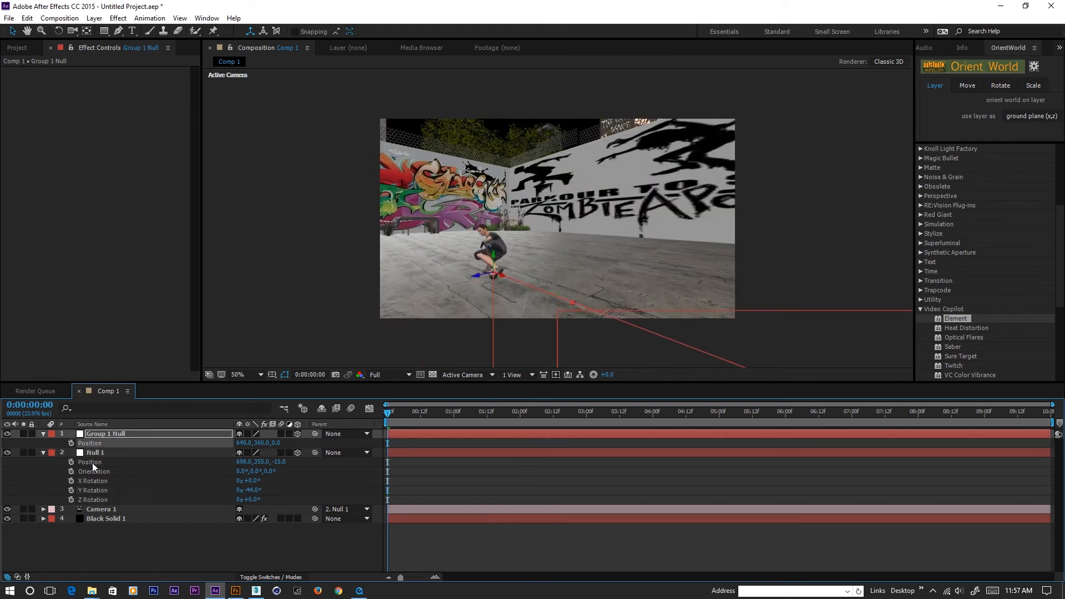
click(92, 463)
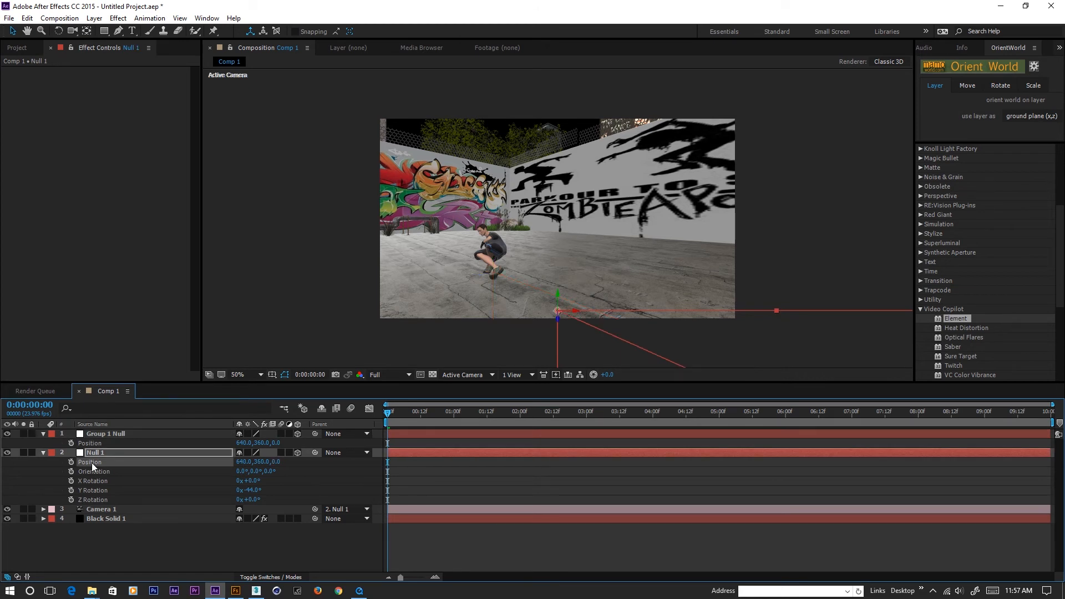
key(ctrl+v)
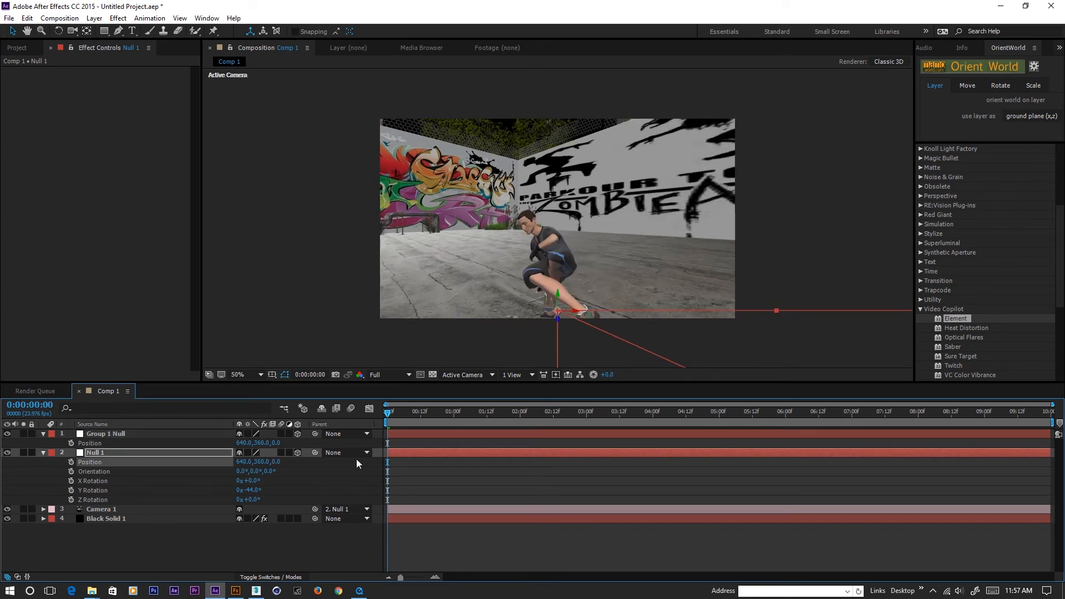
- Import the gold_skyline image from the VideoCopilot Materials folder Metropolitan_Skies on drive F into the project
click(105, 519)
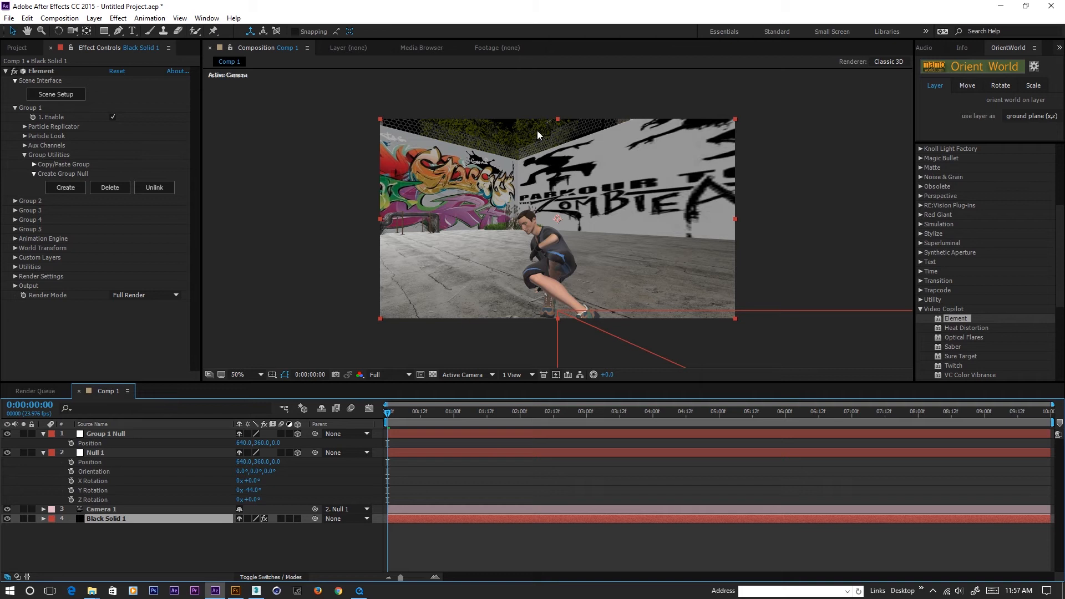
key(comma)
key(comma)
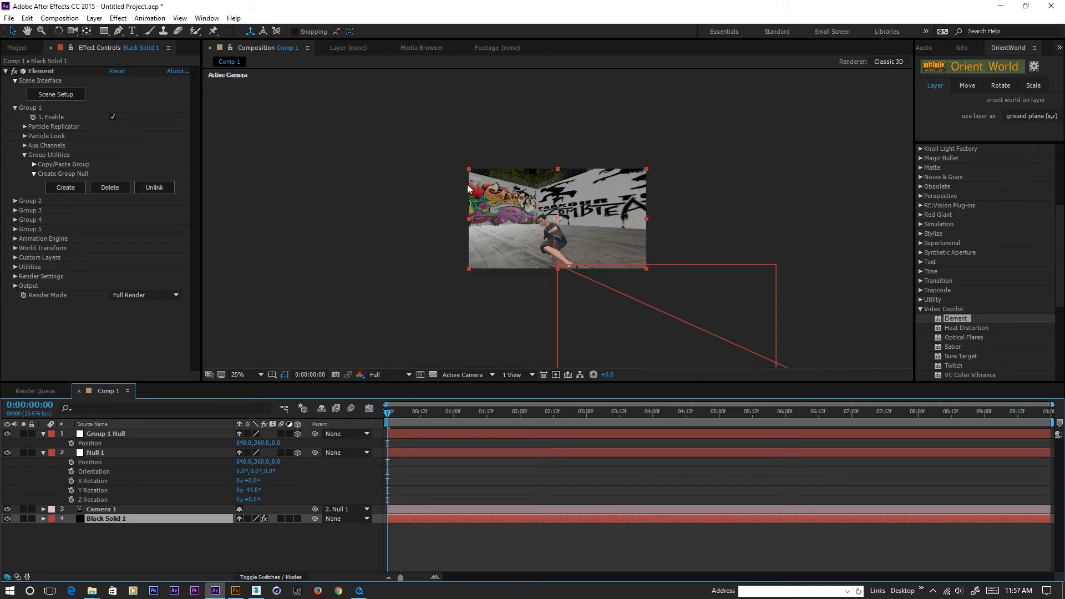
click(16, 48)
double_click(49, 215)
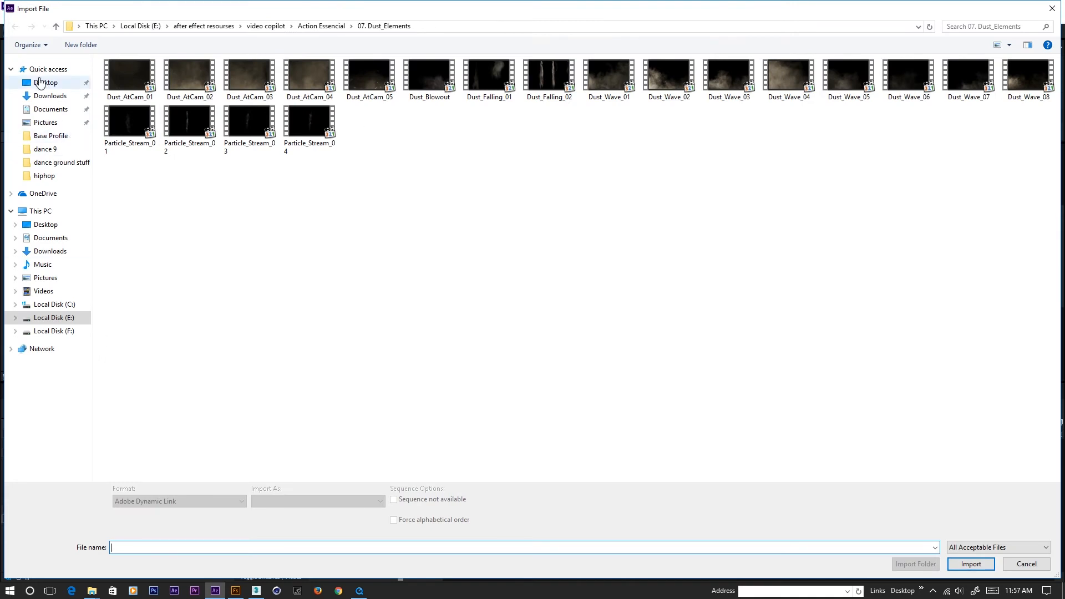
click(56, 27)
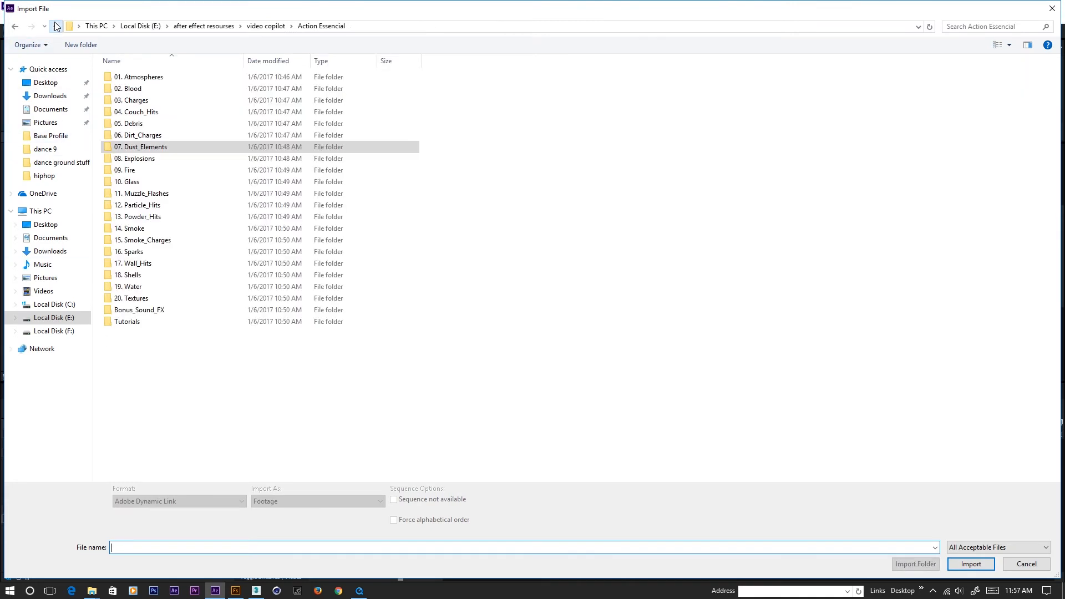
click(50, 331)
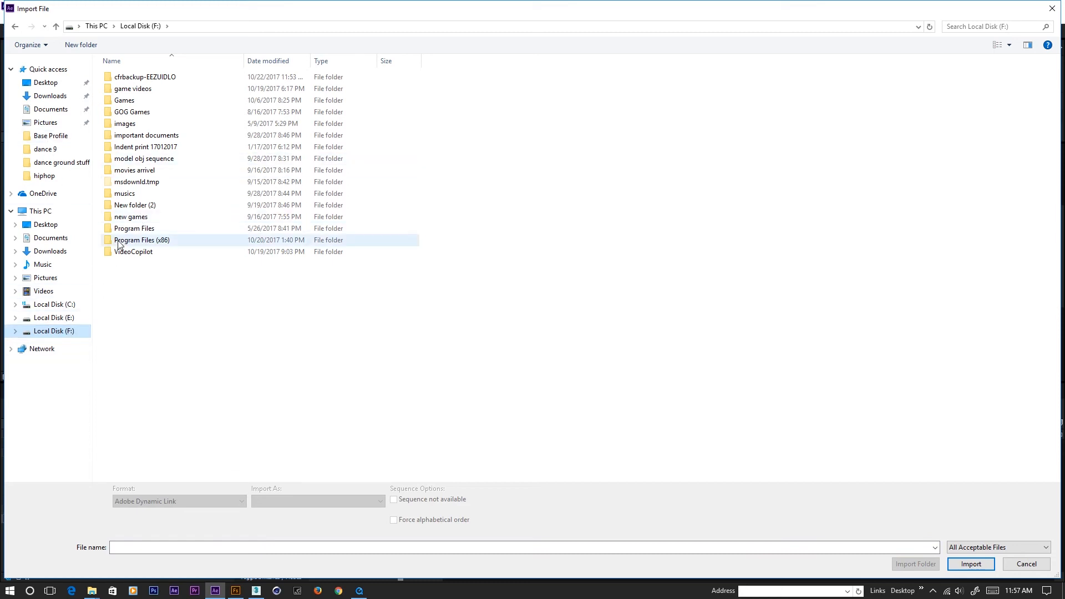
double_click(139, 252)
click(146, 90)
double_click(146, 91)
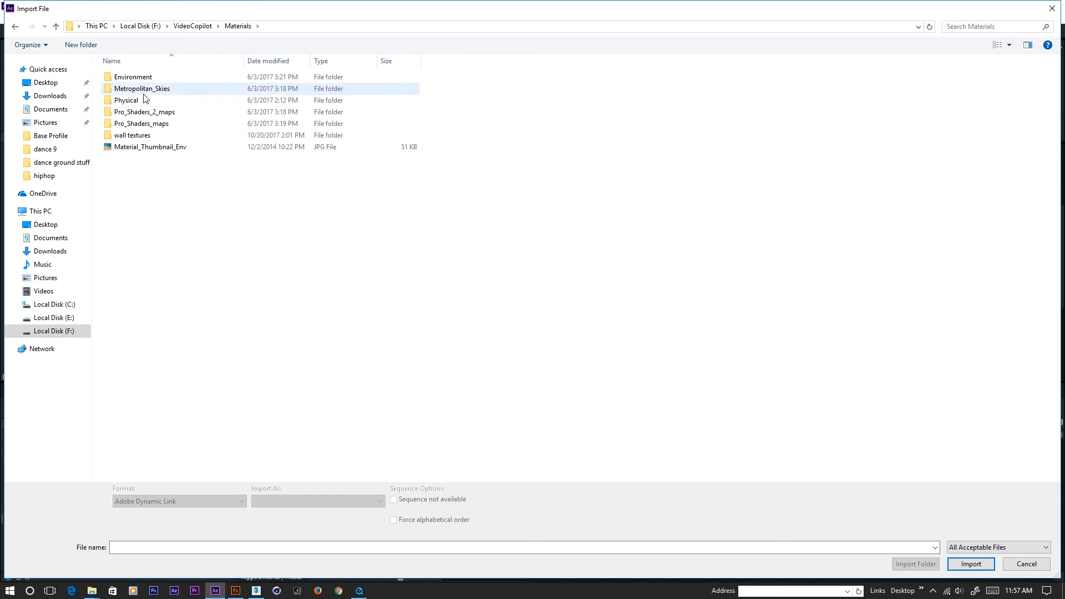
double_click(154, 93)
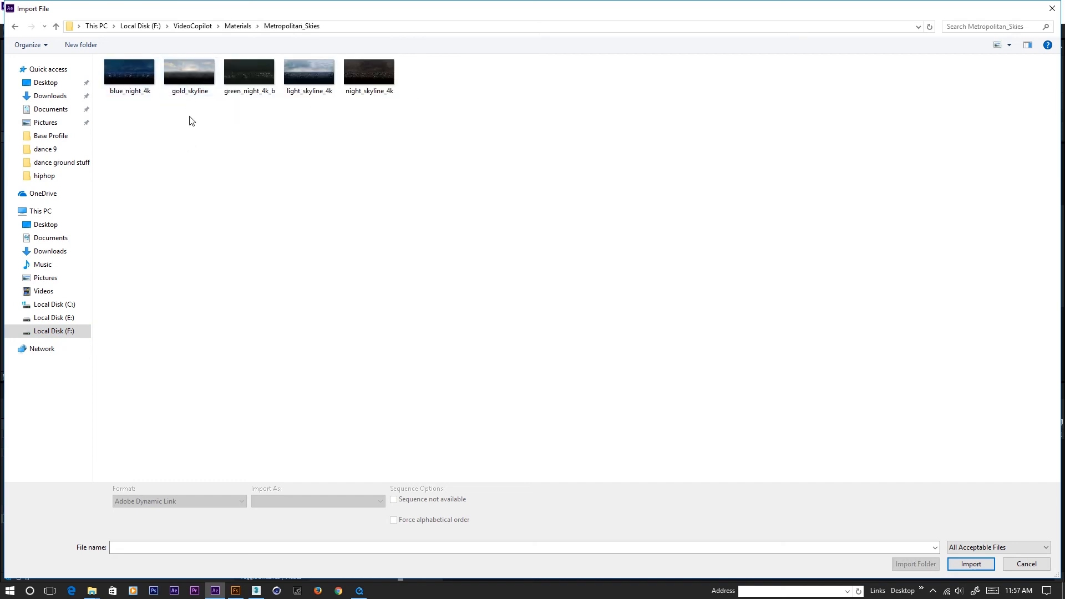
double_click(189, 74)
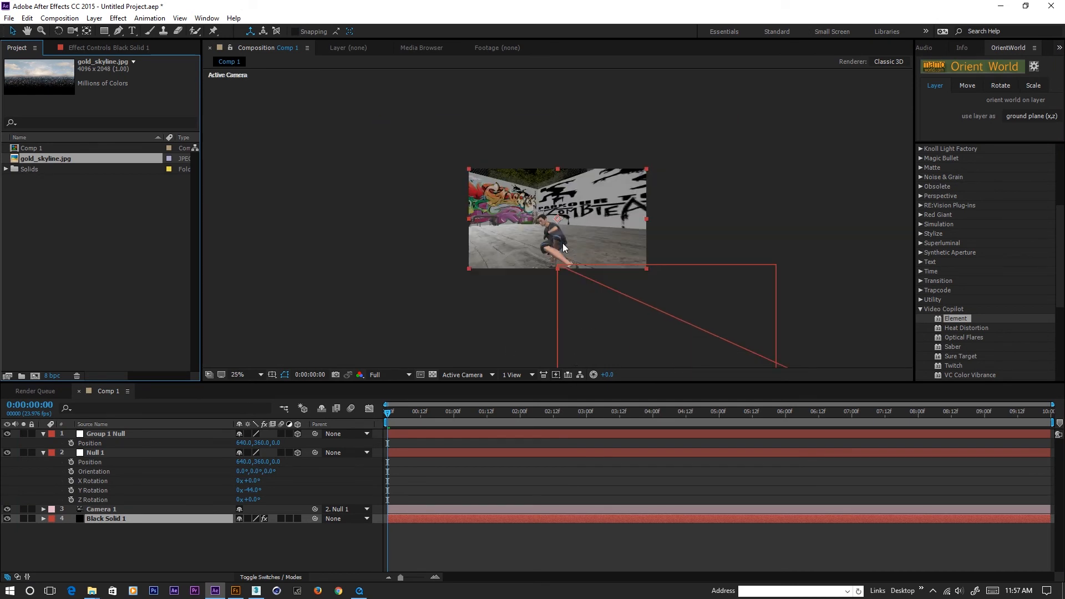
- Open the Scene Setup of the Element effect on Black Solid 1
click(97, 520)
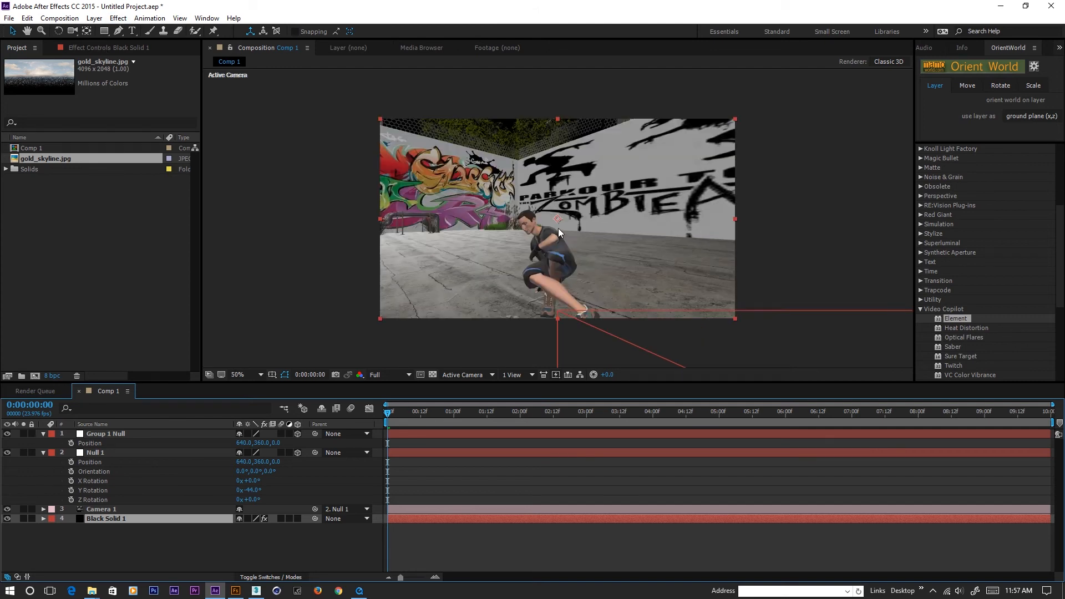
mouse_move(387, 416)
mouse_down()
mouse_move(422, 418)
mouse_move(384, 408)
mouse_up()
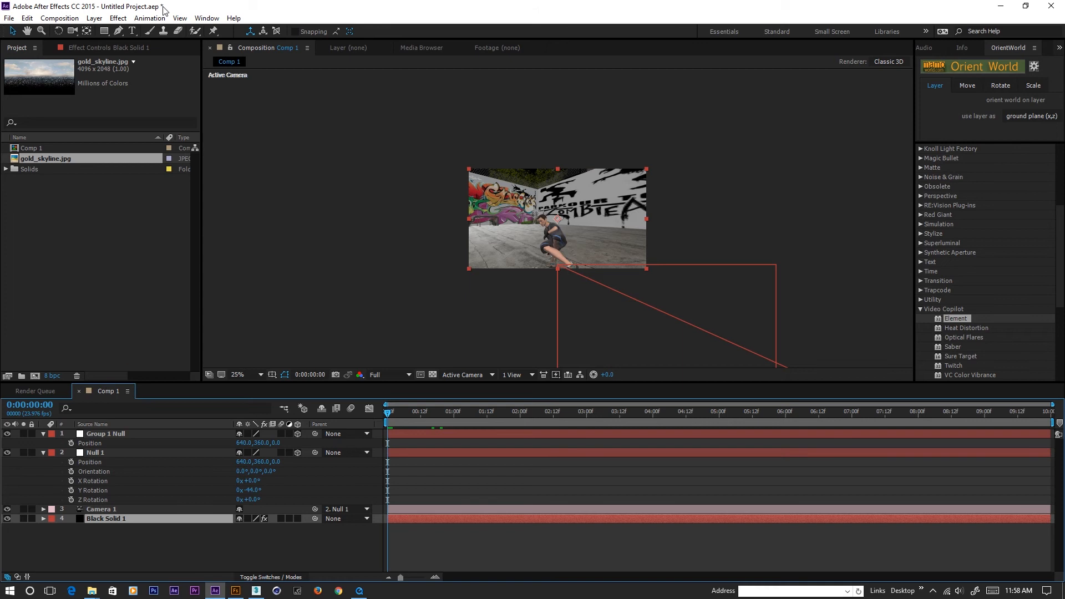
click(100, 48)
click(55, 71)
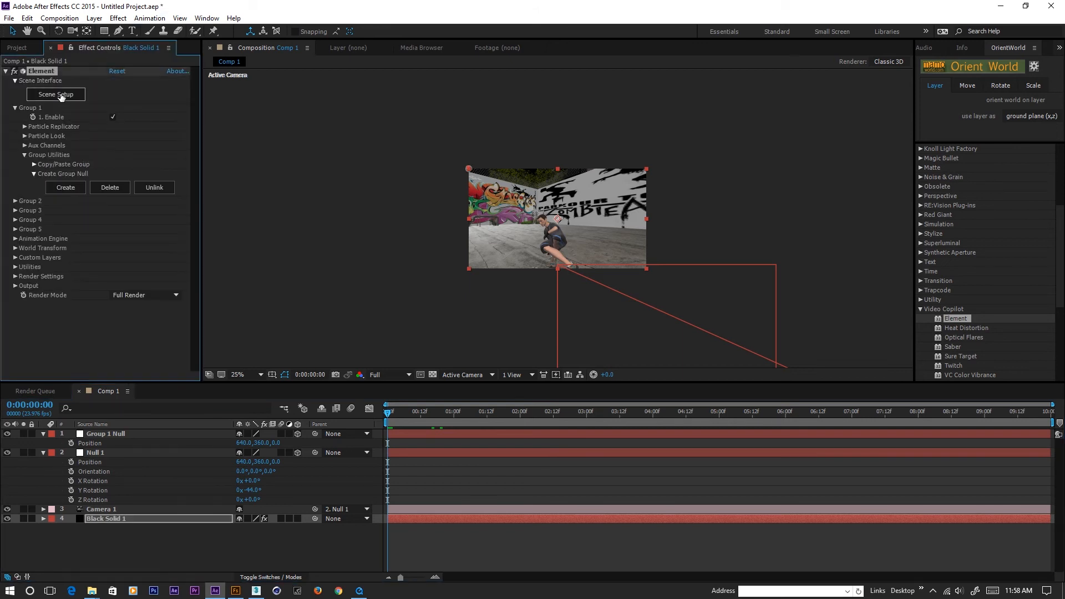
click(55, 94)
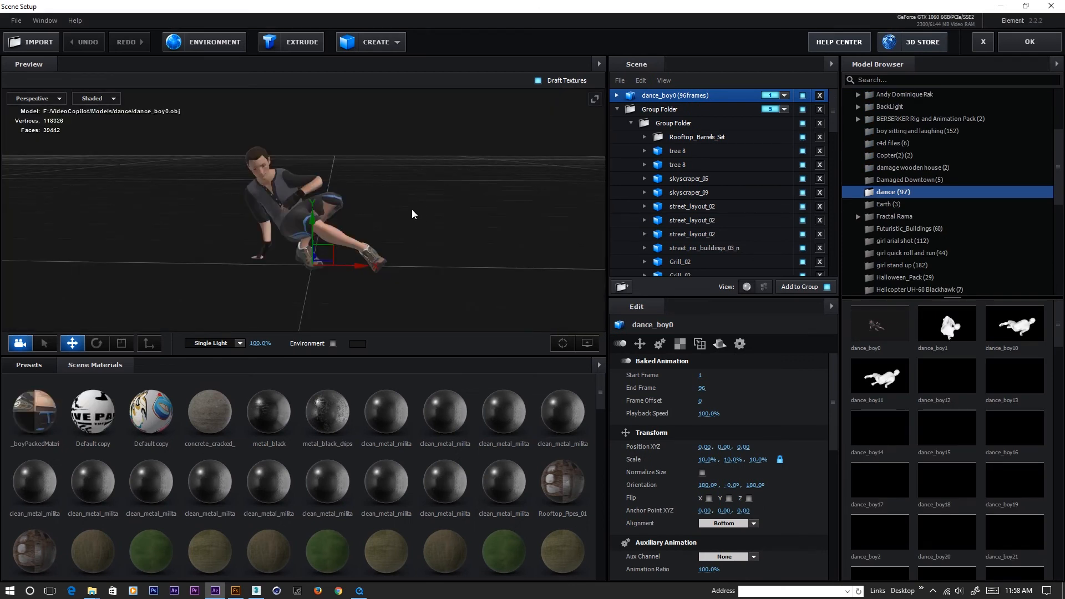
- Replace the scene's environment texture with gold_skyline from the Metropolitan_Skies folder and apply the scene changes
click(214, 42)
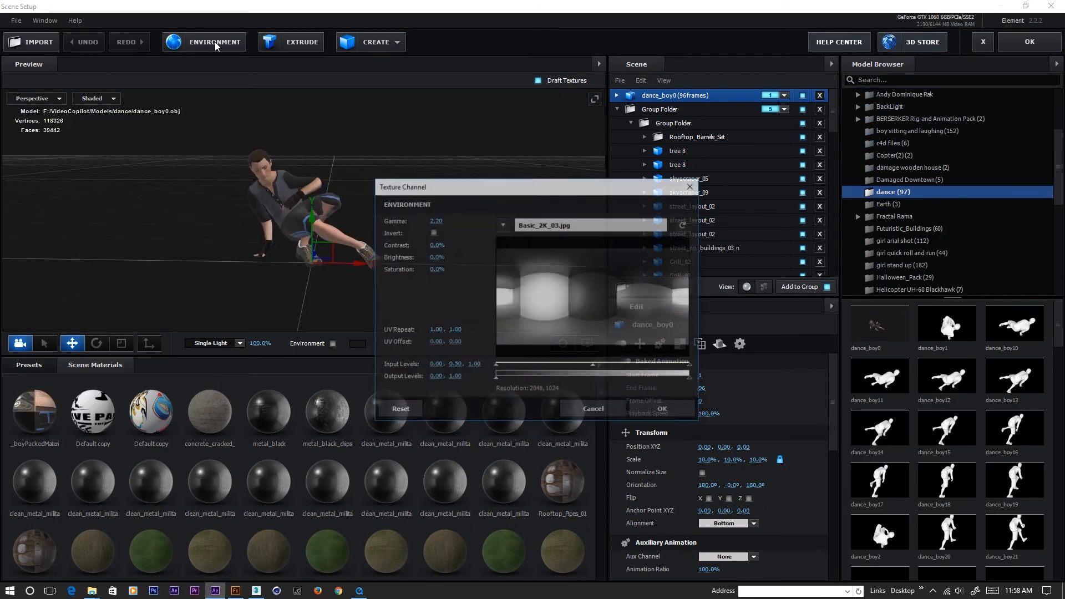
click(544, 225)
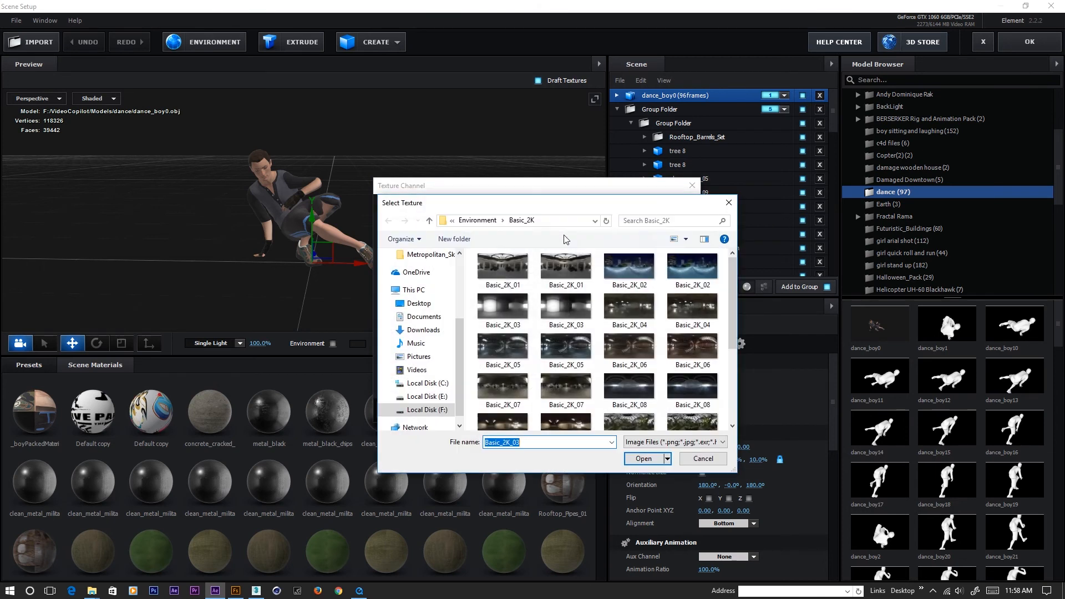
click(430, 221)
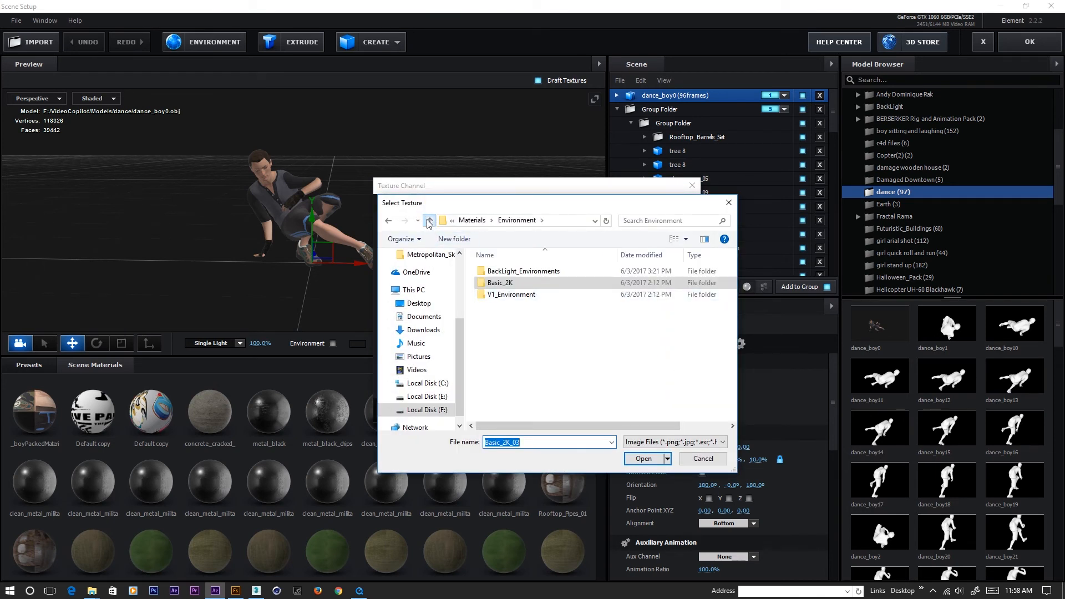
click(430, 221)
double_click(515, 283)
click(568, 272)
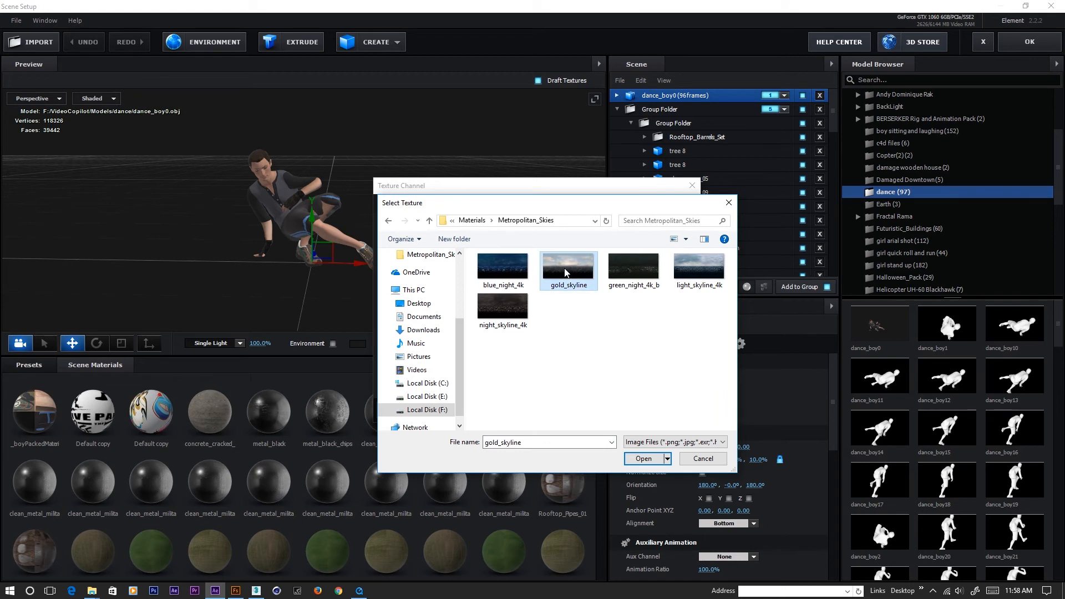
click(644, 458)
click(669, 413)
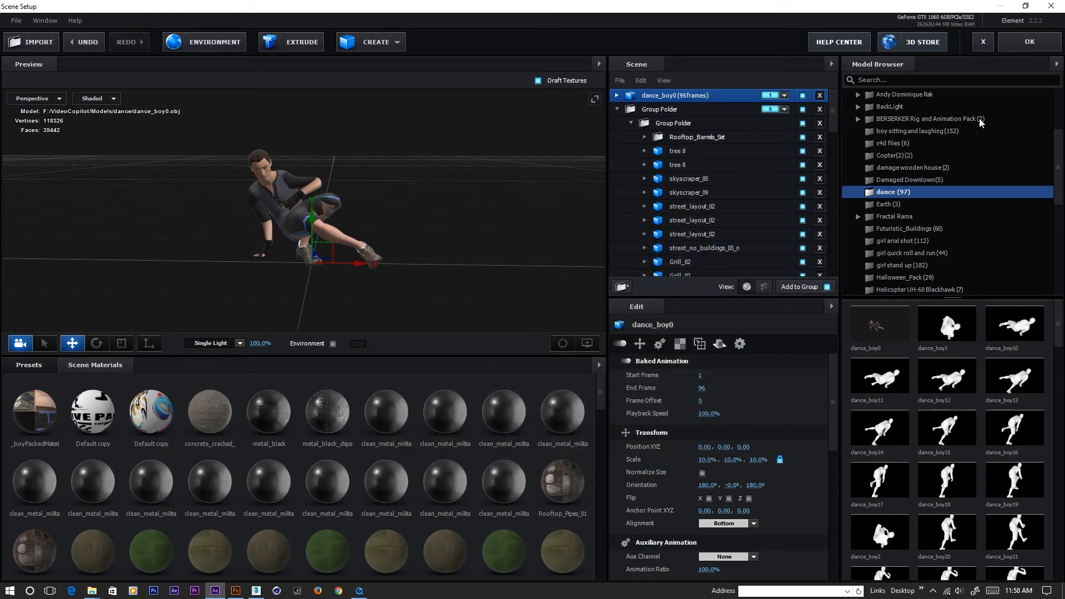
click(1031, 43)
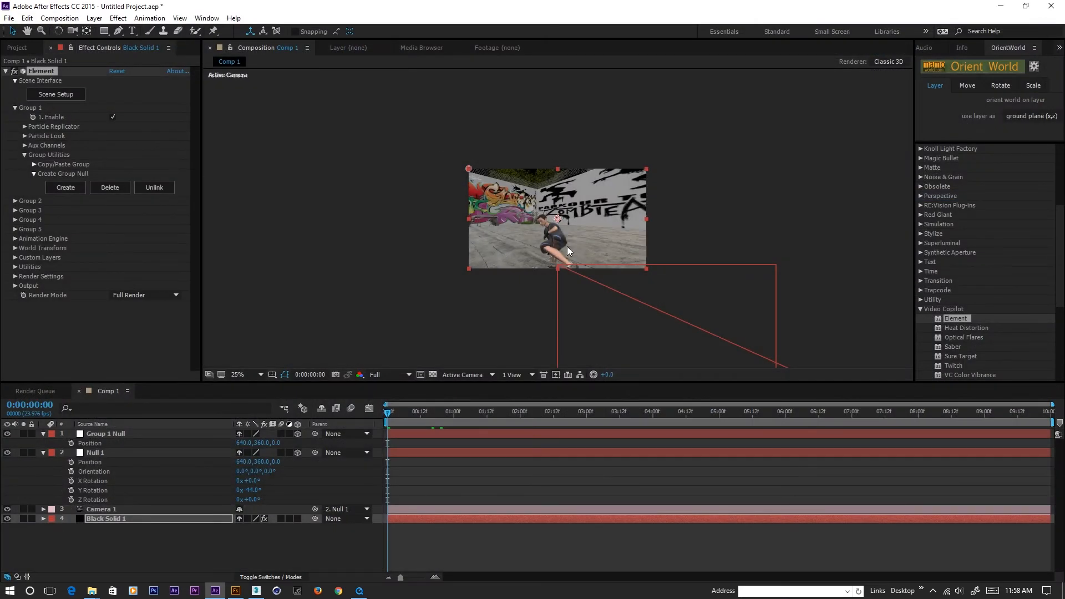
- Enable Show in BG for the Physical Environment in Element's Render Settings
click(15, 276)
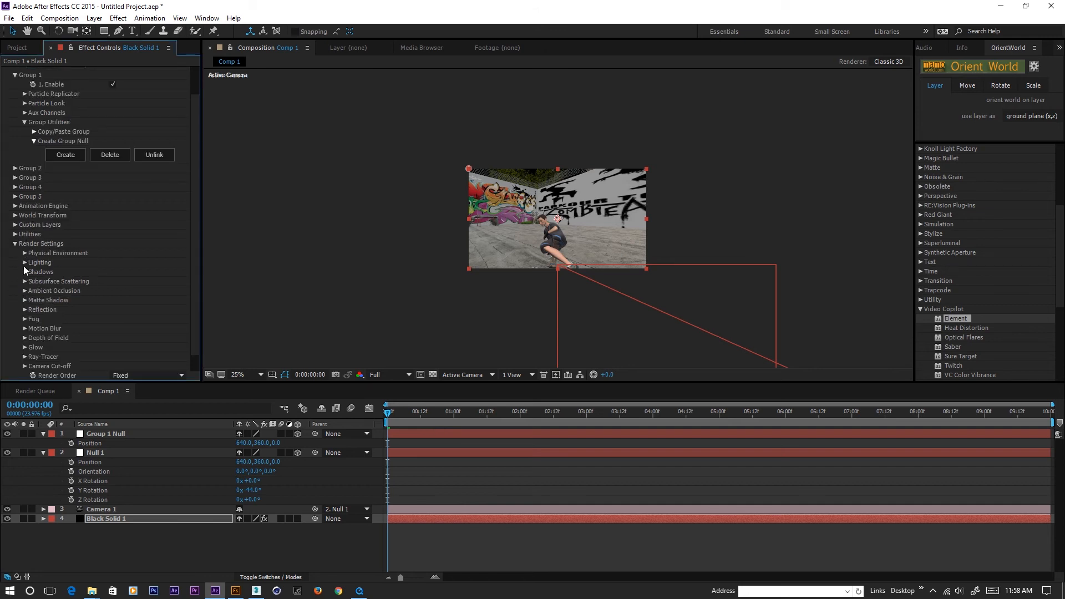
click(24, 253)
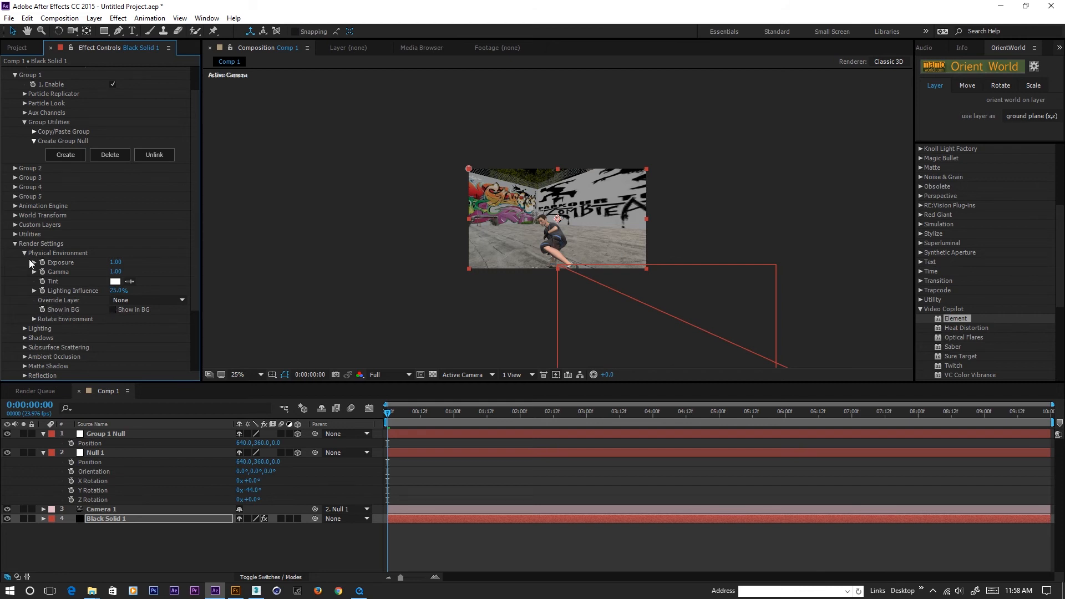
click(114, 310)
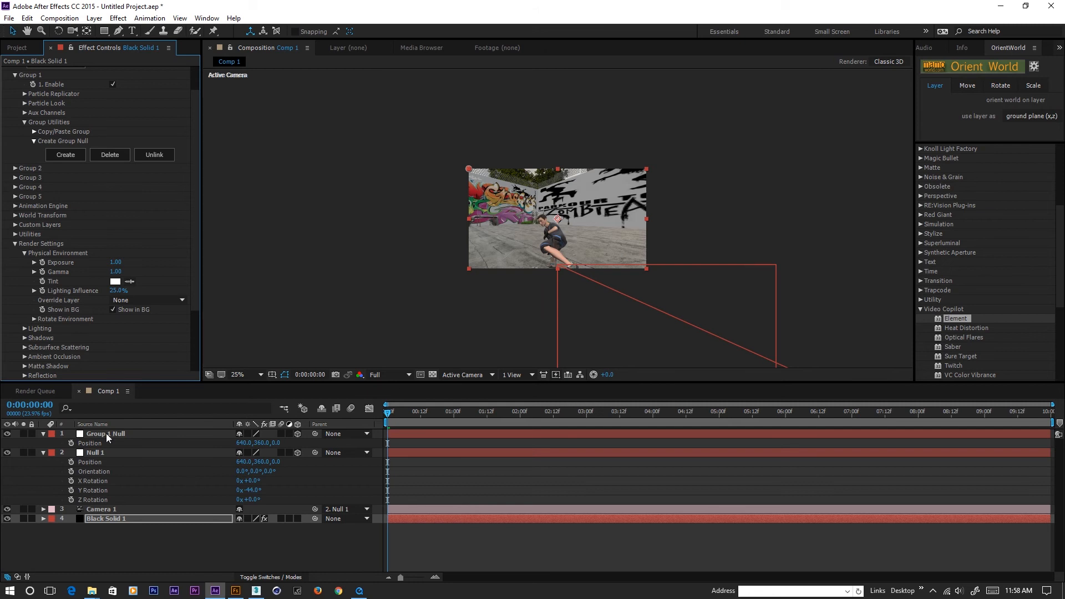
- Set Null 1's Y Rotation to 0° and collapse its properties
click(105, 454)
drag(249, 491, 282, 509)
key(ctrl+z)
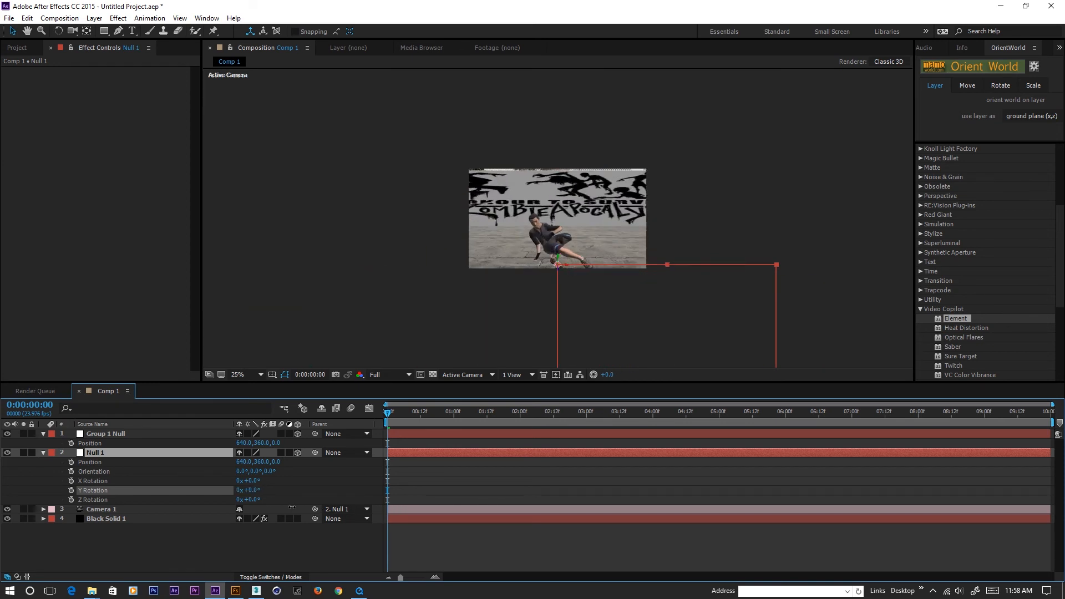
click(43, 452)
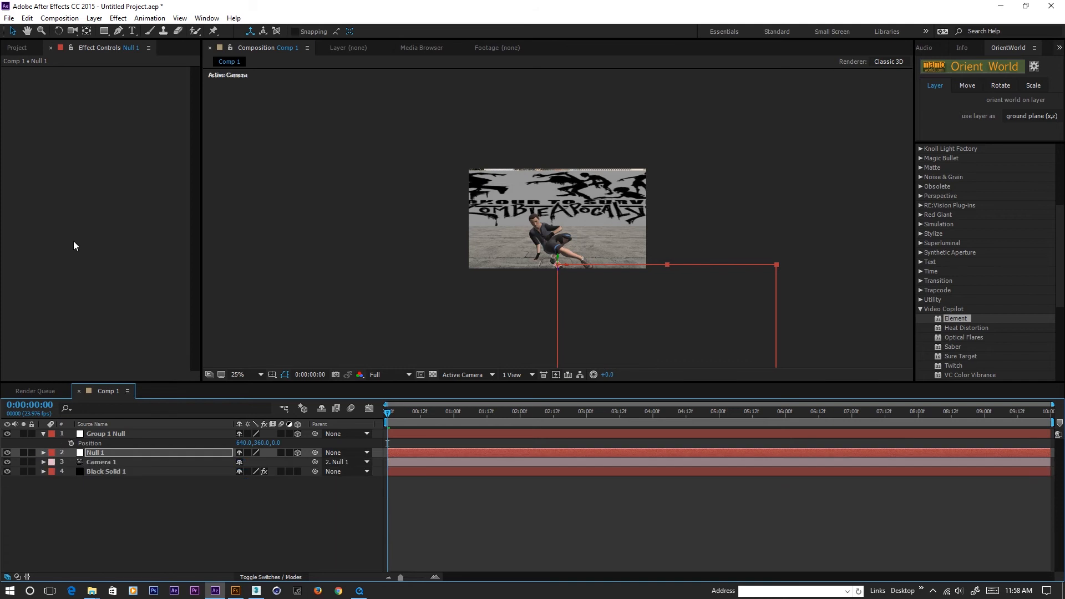
- Add a new Parallel light to the composition with an intensity of 200%
click(94, 18)
mouse_move(138, 31)
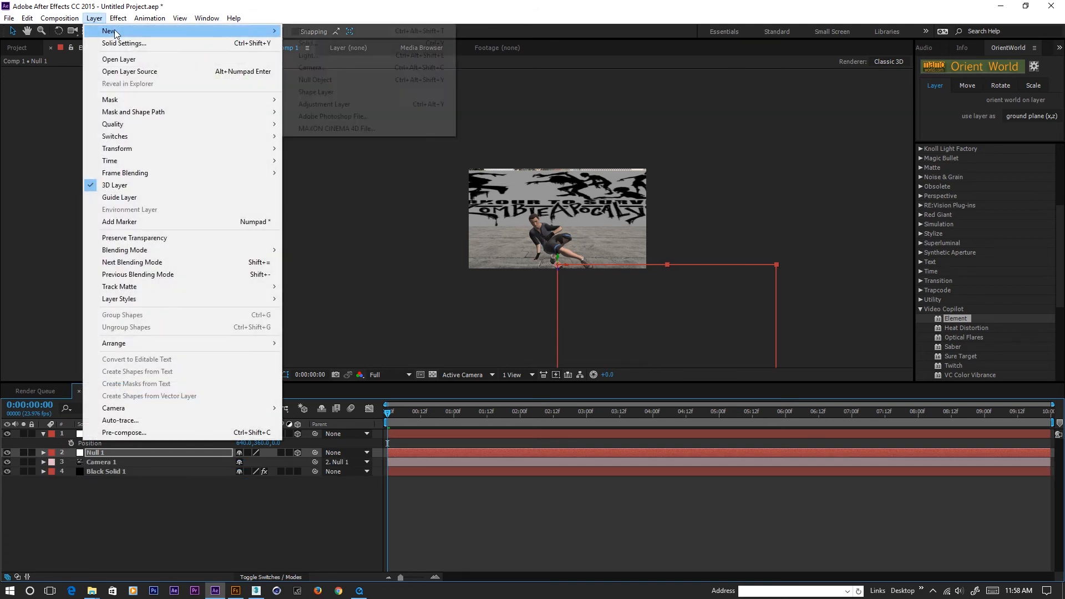
click(318, 56)
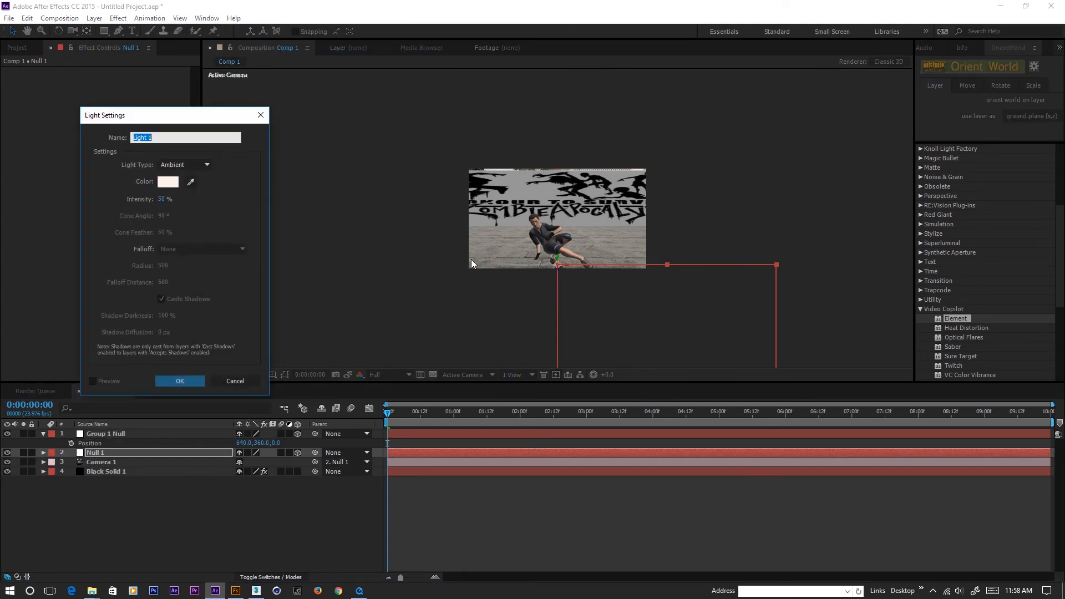
click(185, 164)
click(186, 178)
click(161, 199)
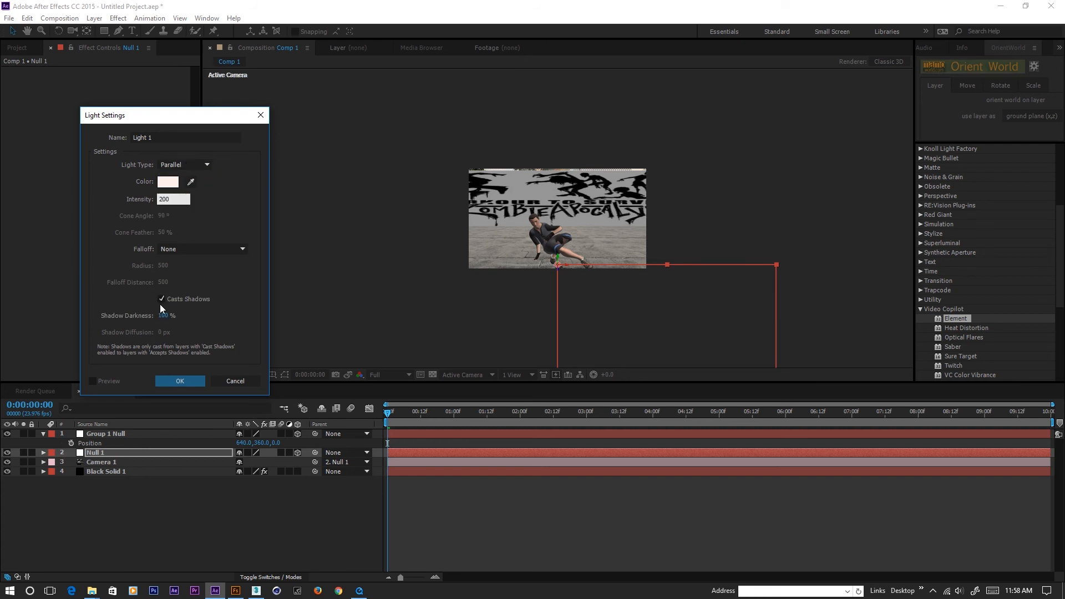
click(179, 379)
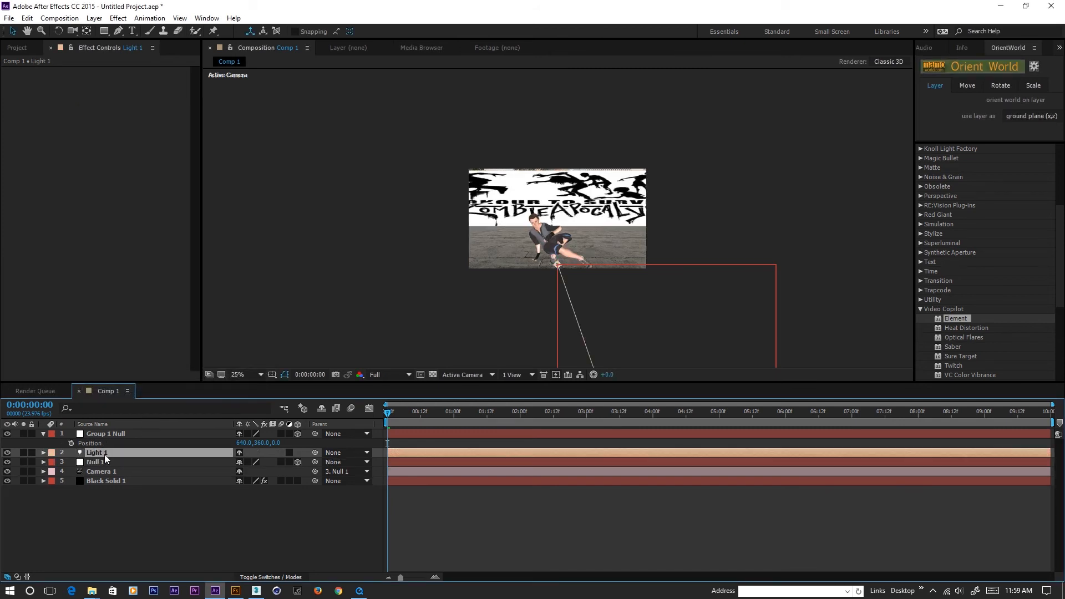
- Rename the new Parallel light layer to sun
key(Return)
text(s)
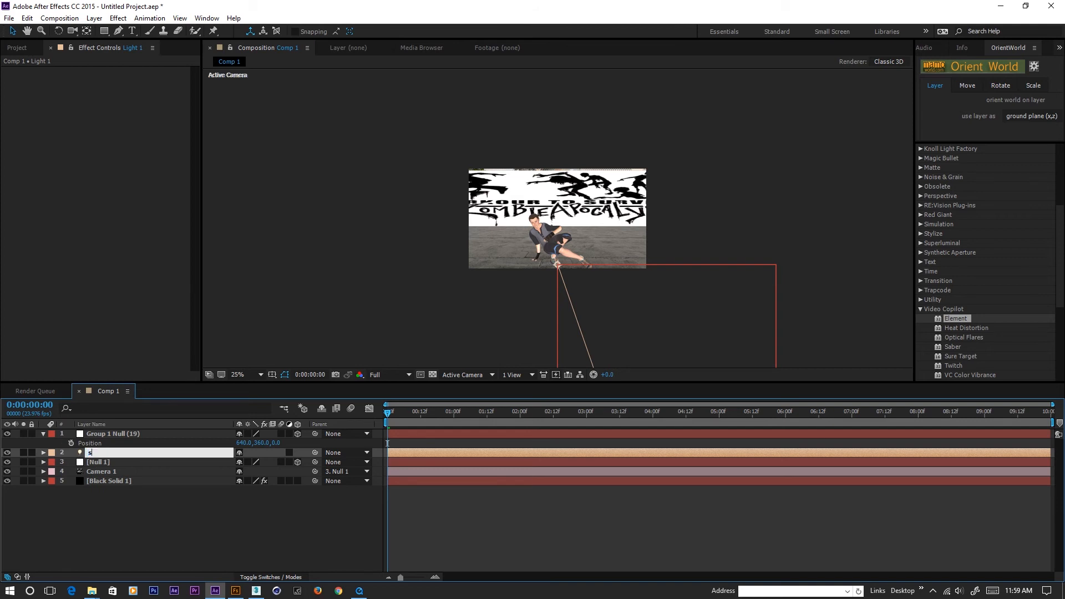
text(un)
key(Return)
- Move the sun light to position -176.7, -93.3, 158.0 so it shines on the dancer from above and behind
click(92, 452)
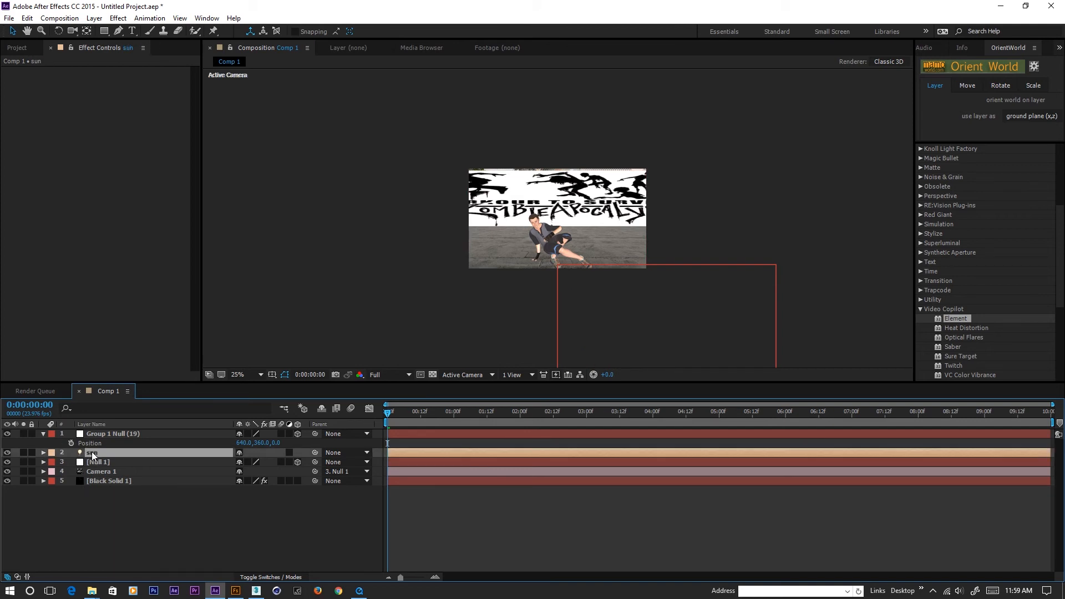
key(p)
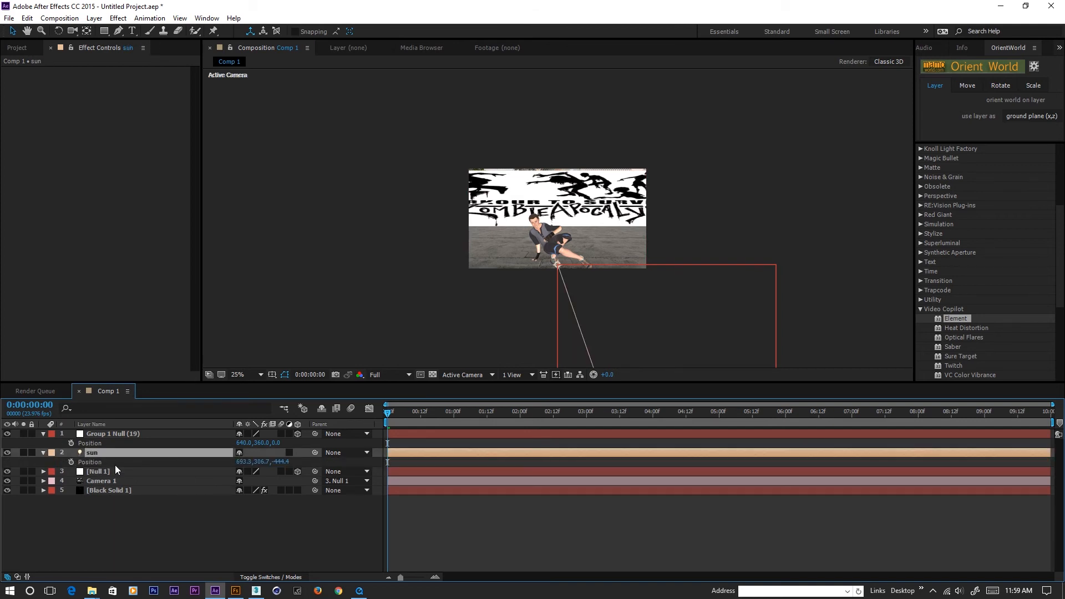
click(283, 461)
text(0)
click(291, 530)
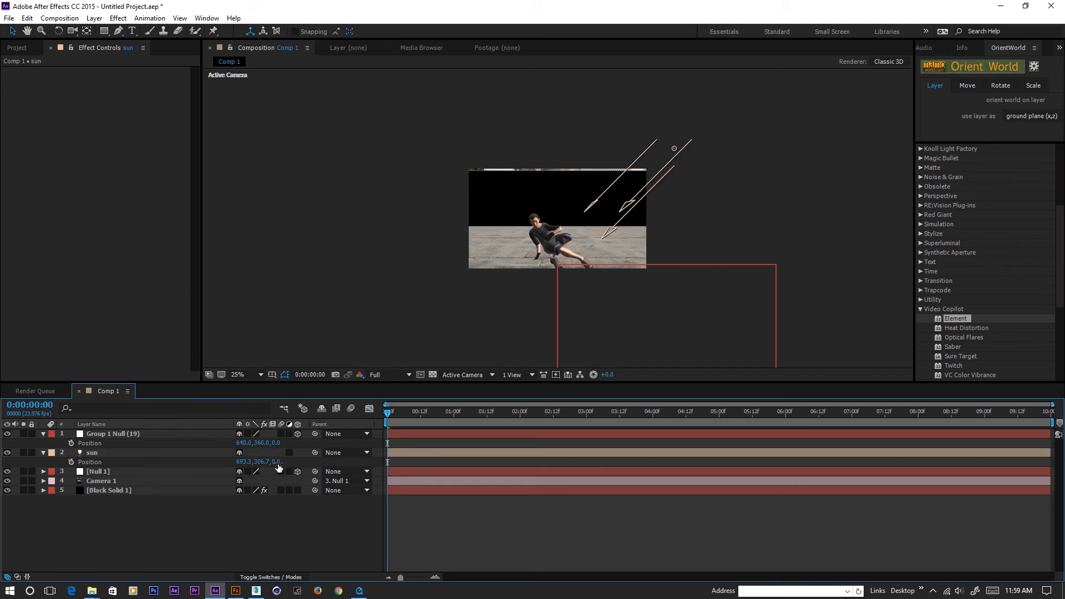
drag(278, 464, 191, 459)
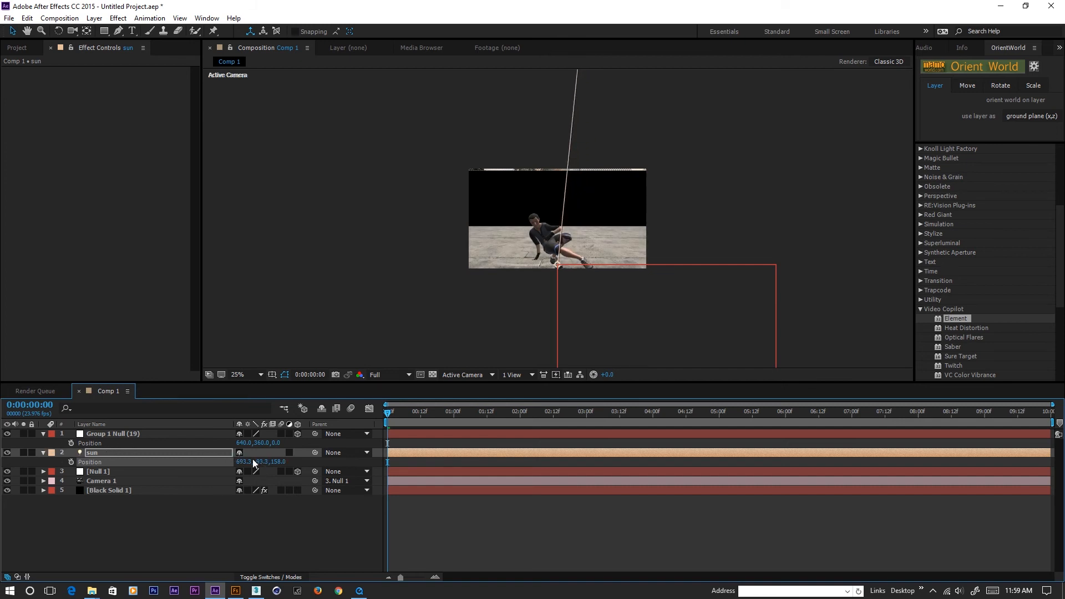
shift+drag(215, 462, 173, 463)
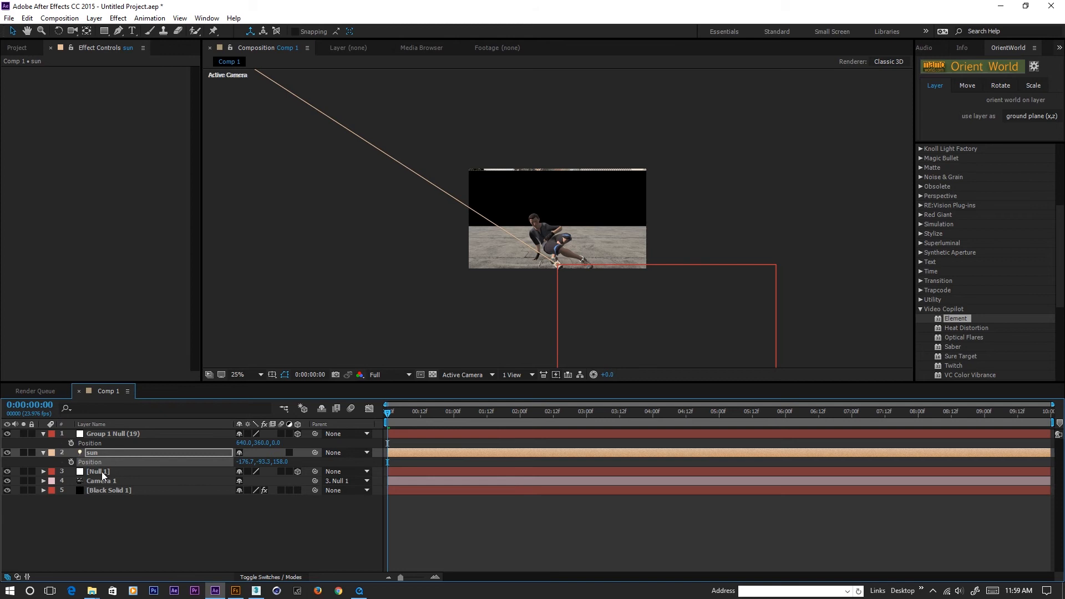
- Orbit the camera by setting Null 1's Y Rotation to -74°
click(102, 472)
key(r)
drag(251, 500, 215, 504)
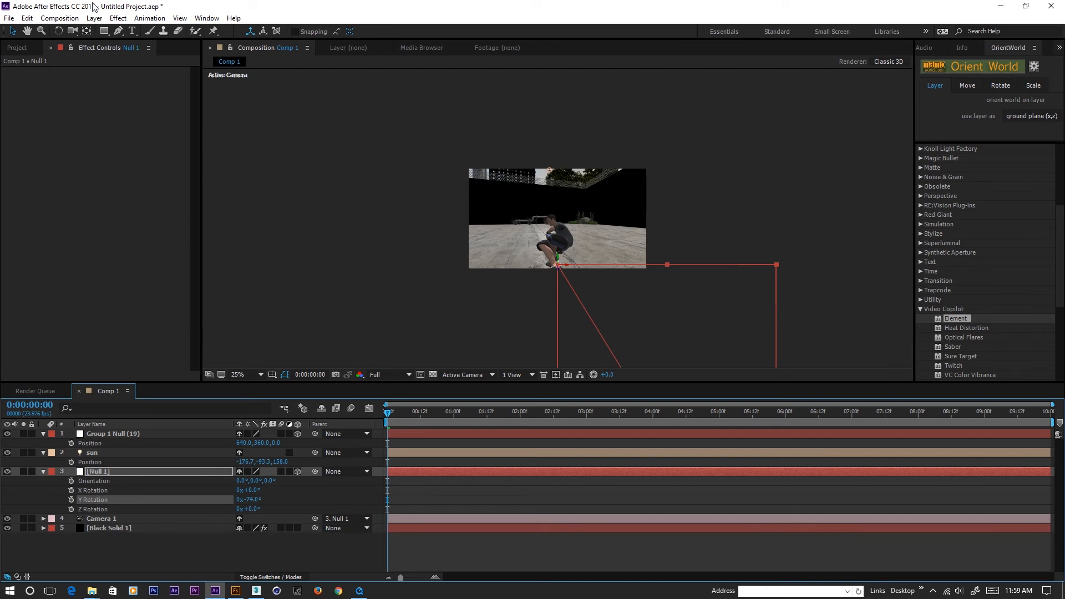
- Add a new Ambient light to the composition with an intensity of 50%
click(94, 18)
mouse_move(261, 31)
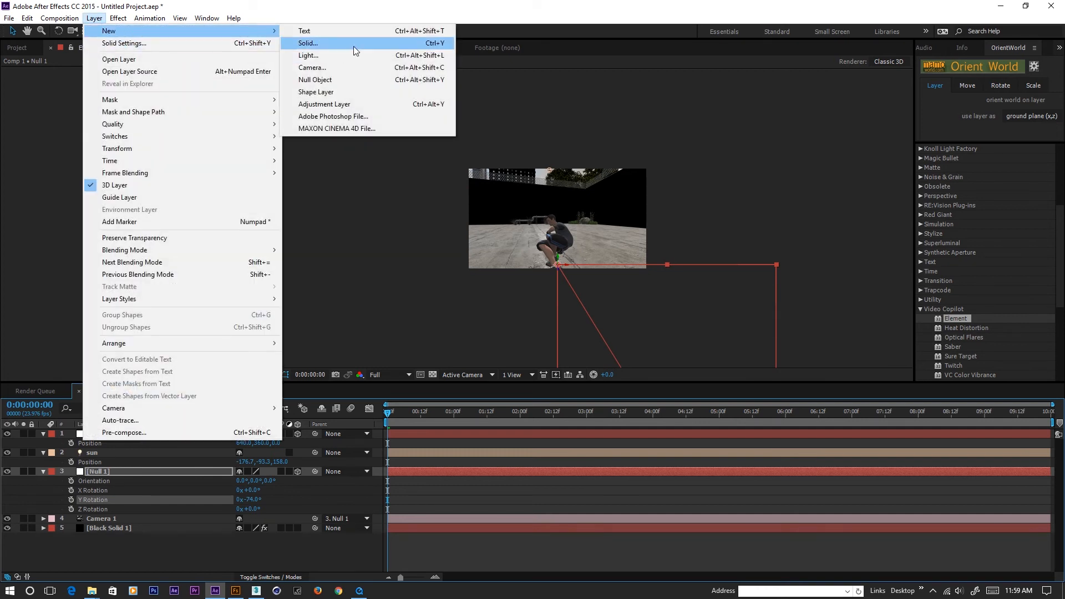
click(318, 56)
click(184, 165)
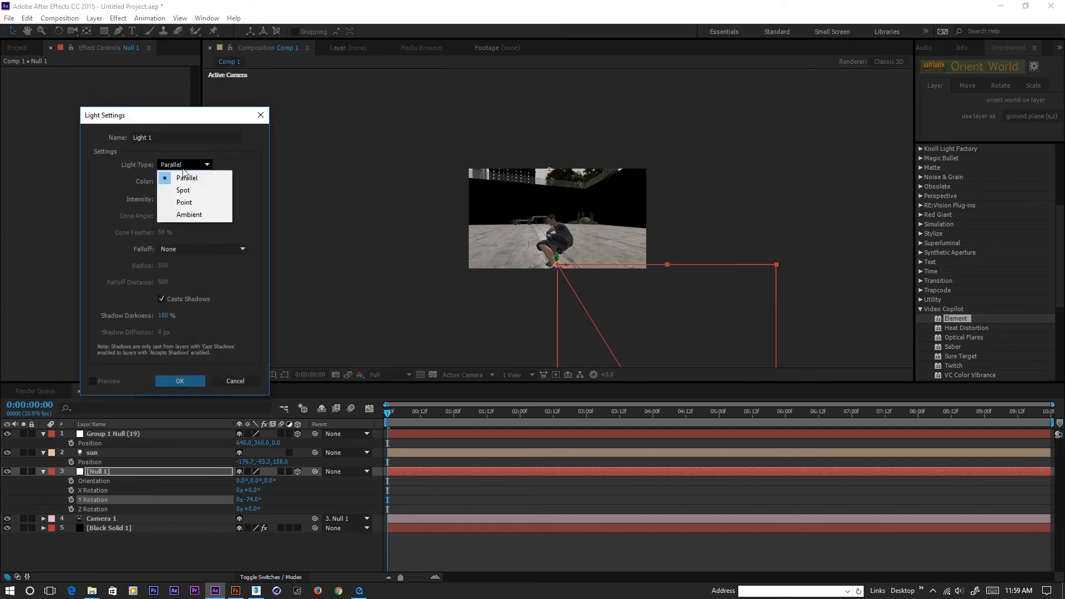
click(187, 214)
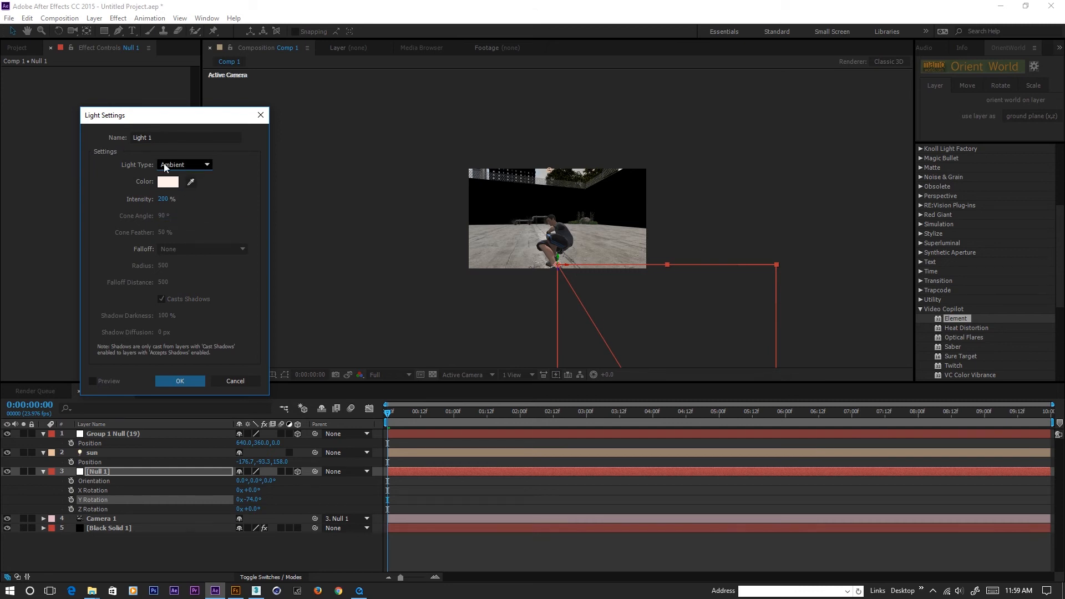
click(163, 300)
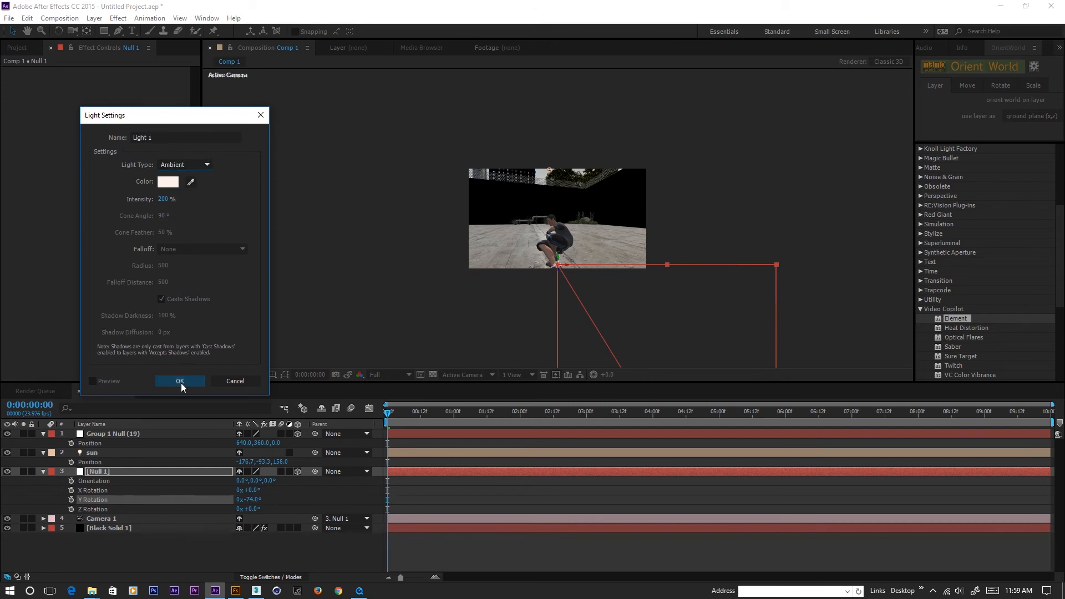
click(162, 199)
text(50)
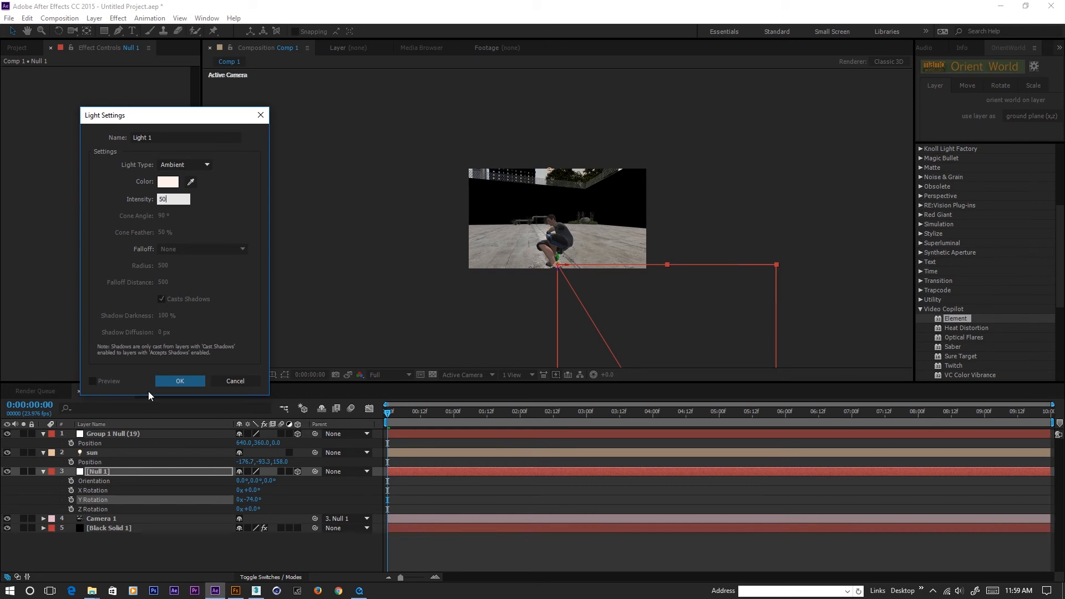
click(189, 381)
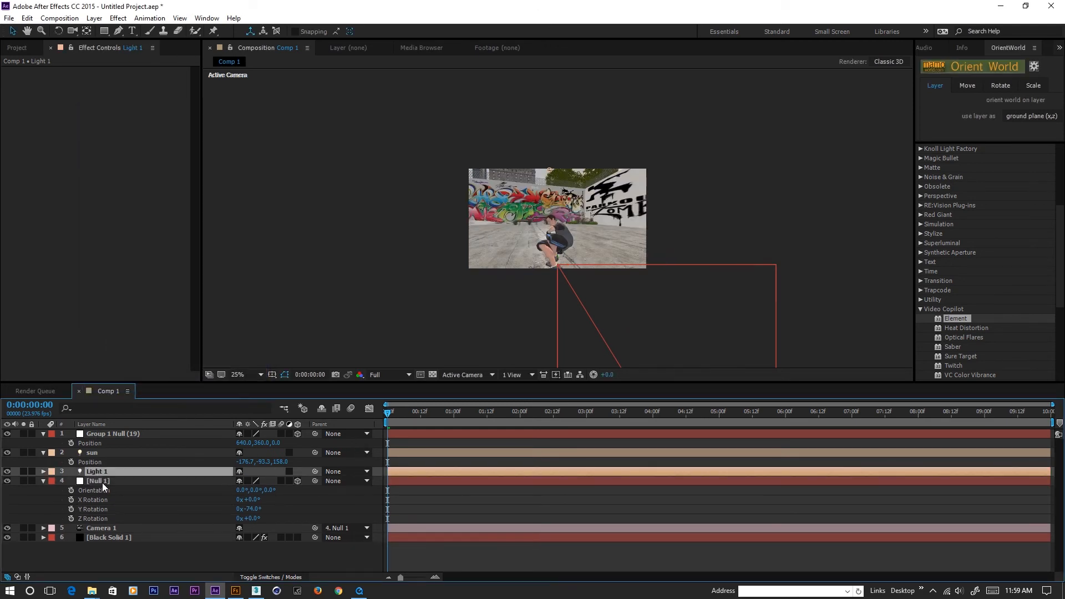
- Reduce the ambient light's intensity to 20%
key(t)
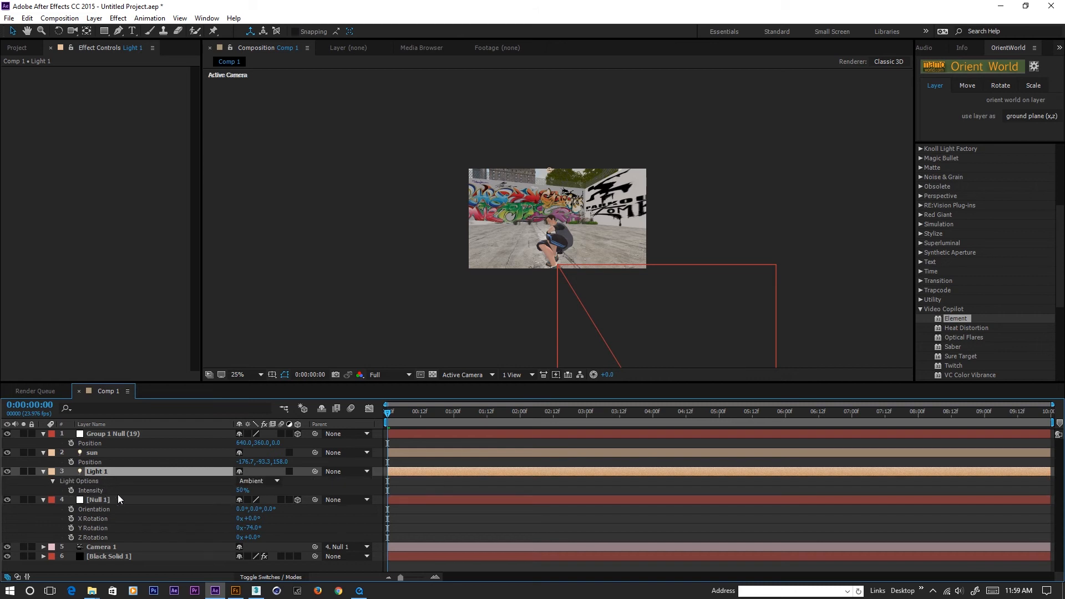
click(242, 491)
text(20)
key(Return)
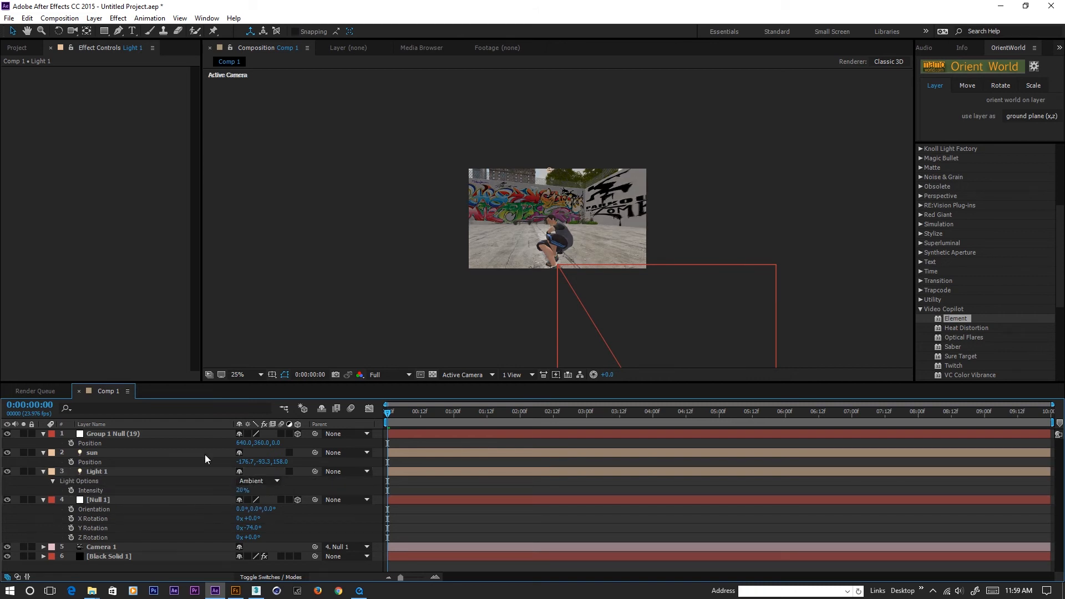
- Enable Shadows in the Render Settings of the Element effect on Black Solid 1
click(102, 557)
scroll(40, 272, down, 5)
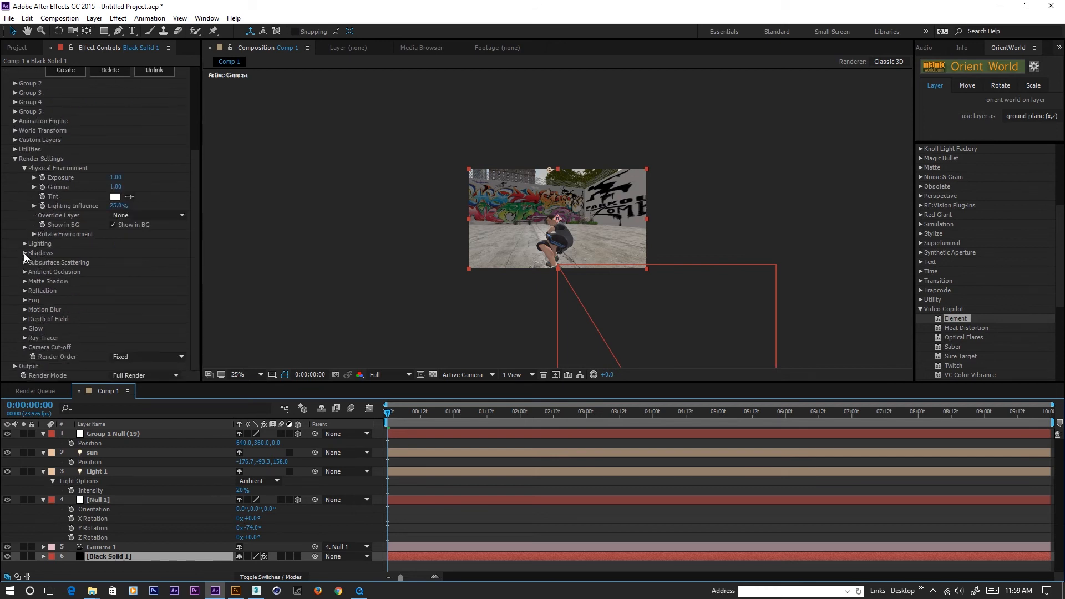
scroll(59, 264, up, 2)
scroll(69, 269, down, 2)
click(25, 253)
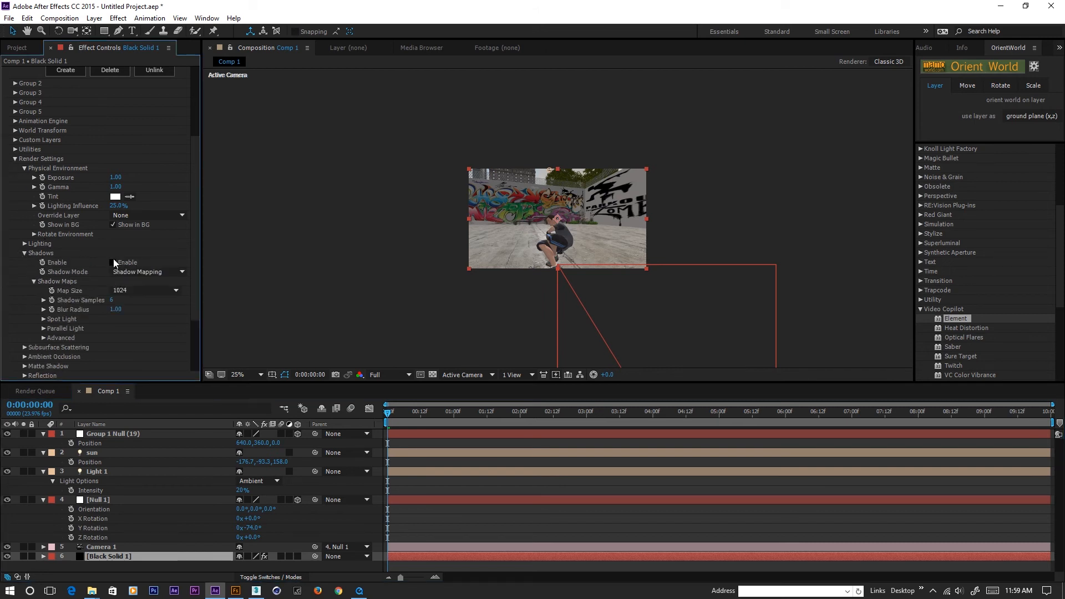
click(114, 263)
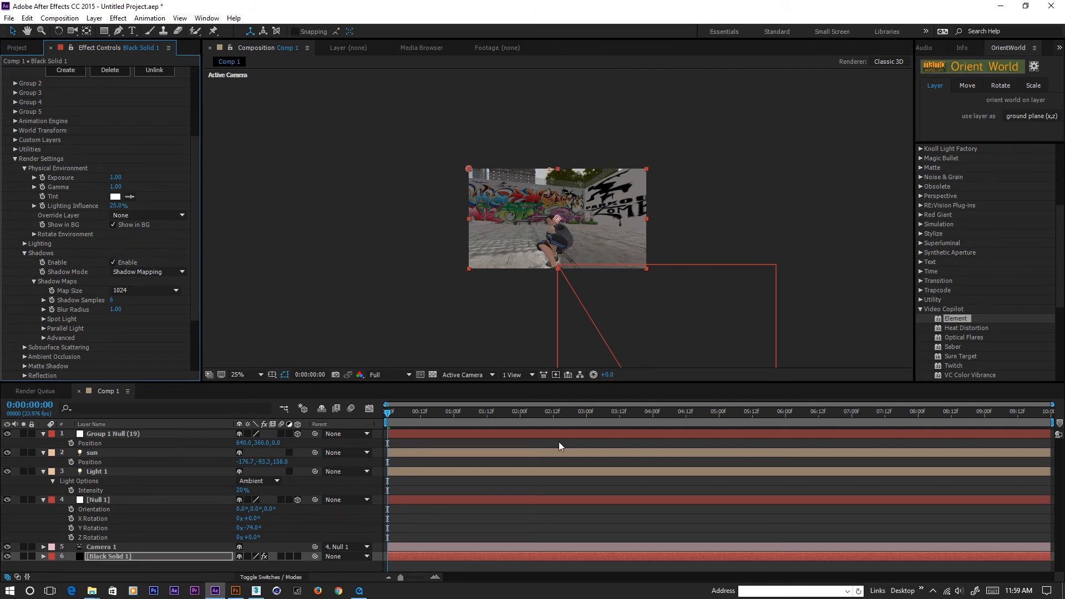
- Orbit the camera toward the corner of the graffiti walls by changing Null 1's Y Rotation
drag(428, 419, 313, 426)
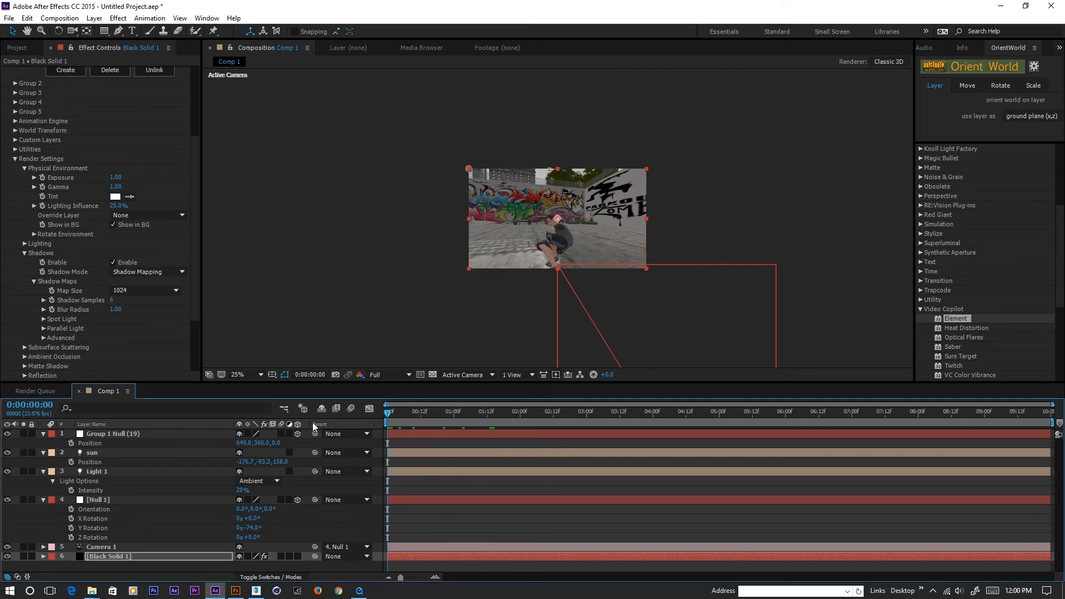
click(108, 434)
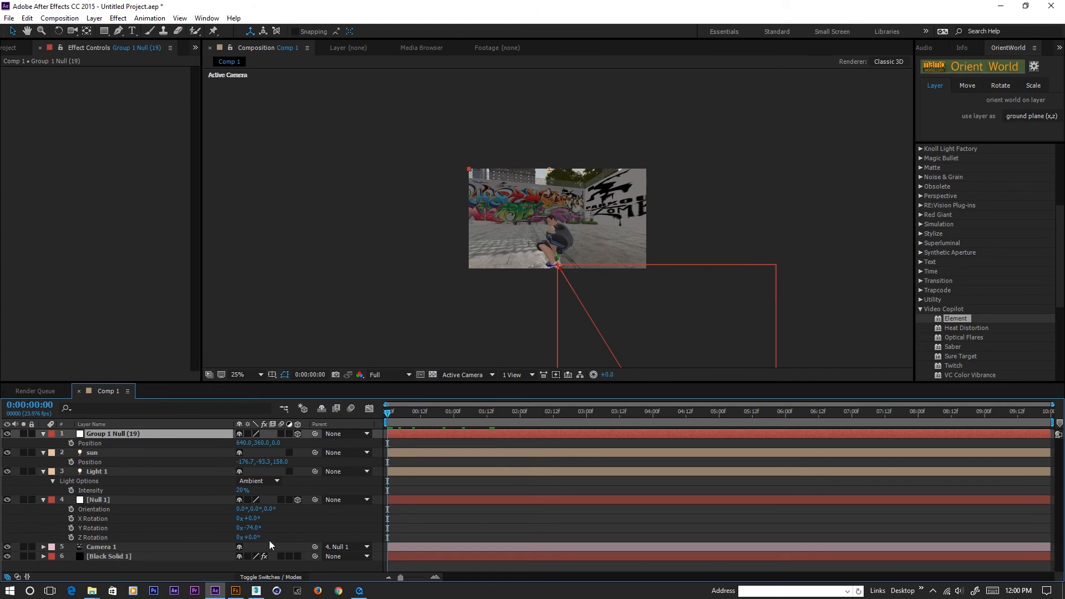
drag(249, 527, 272, 535)
- Set Element's shadow map size to 4096 and enlarge the composition view to 50%
click(108, 557)
scroll(99, 310, down, 3)
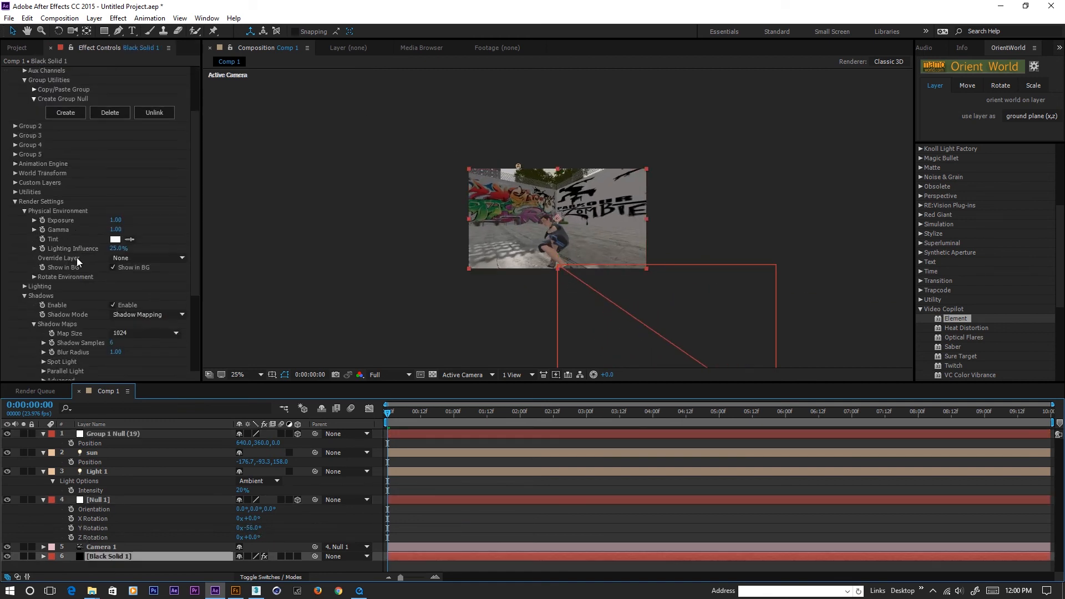
scroll(102, 290, down, 2)
click(133, 285)
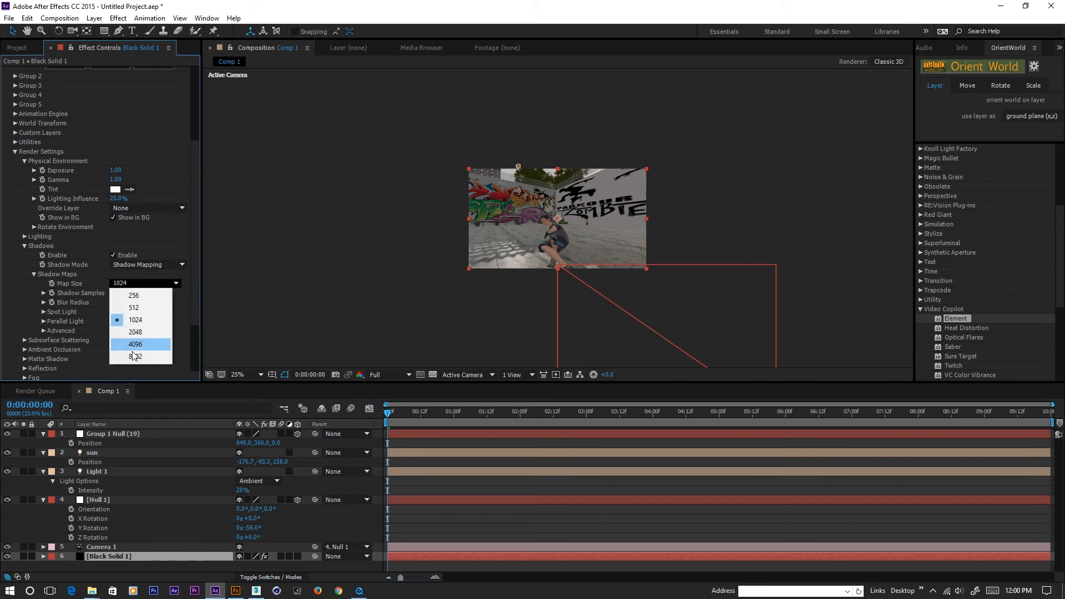
click(135, 353)
scroll(508, 256, up, 2)
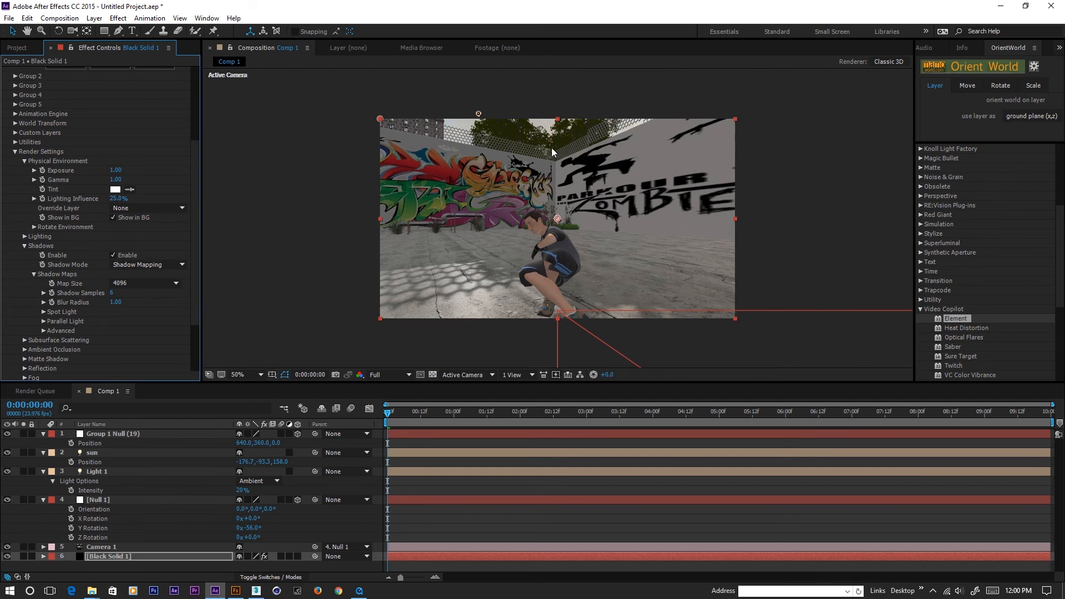
- Enable Ambient Occlusion in Element's Render Settings
scroll(50, 270, down, 3)
click(25, 275)
scroll(21, 312, down, 2)
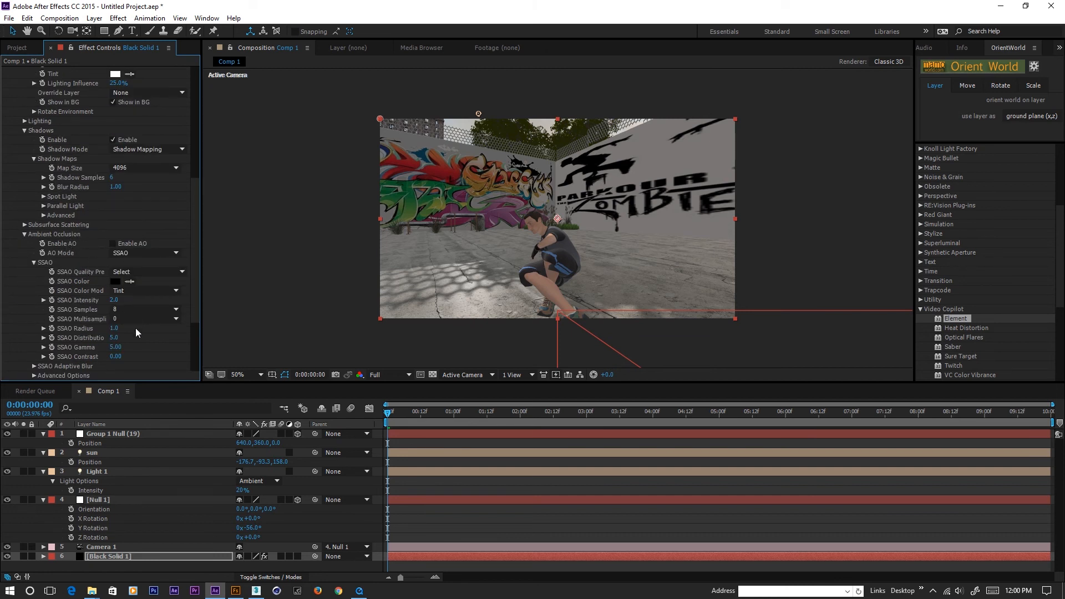
click(113, 244)
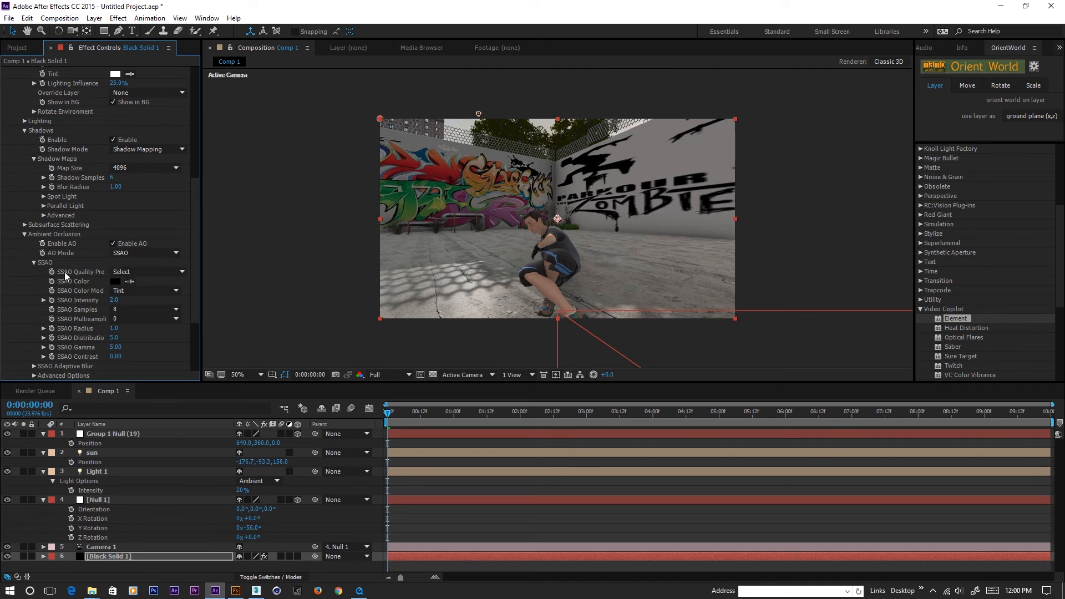
- Compare the Ray-Traced and SSAO ambient occlusion modes on the scene, ending on SSAO
click(138, 253)
click(141, 277)
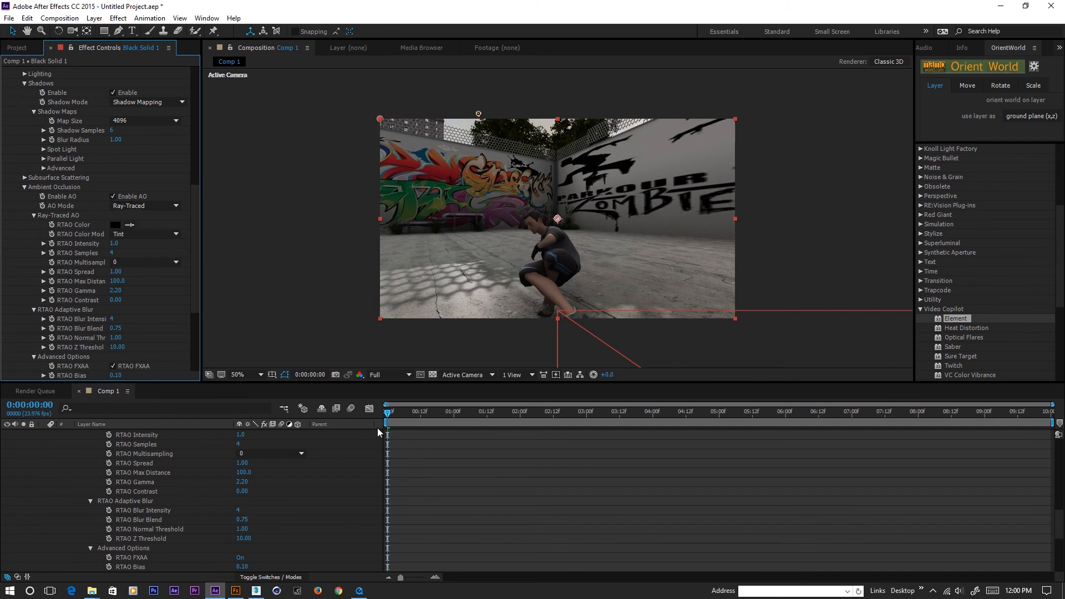
drag(410, 413, 387, 413)
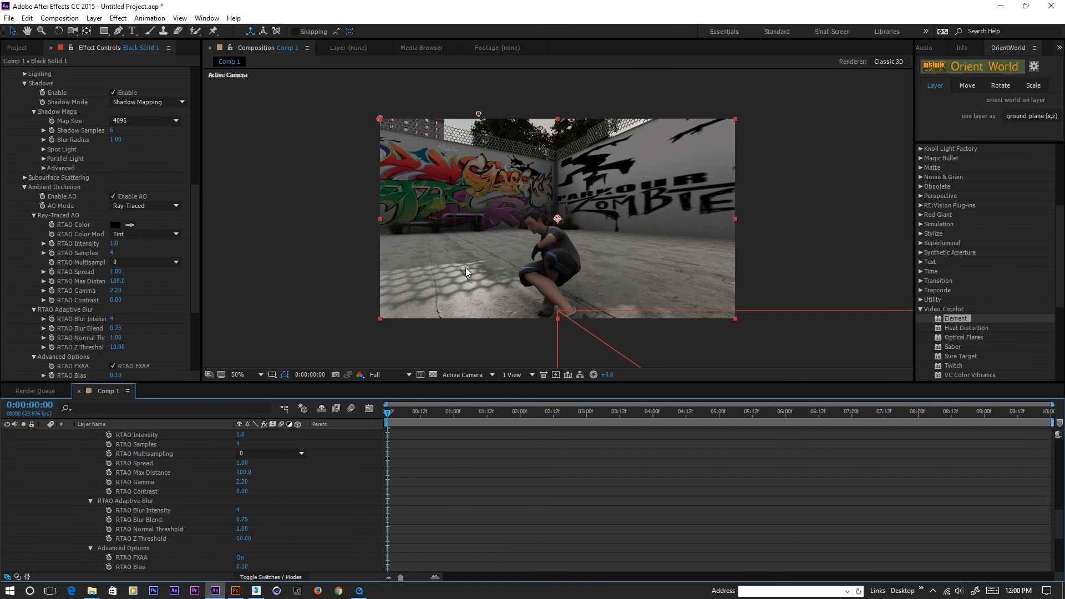
click(134, 206)
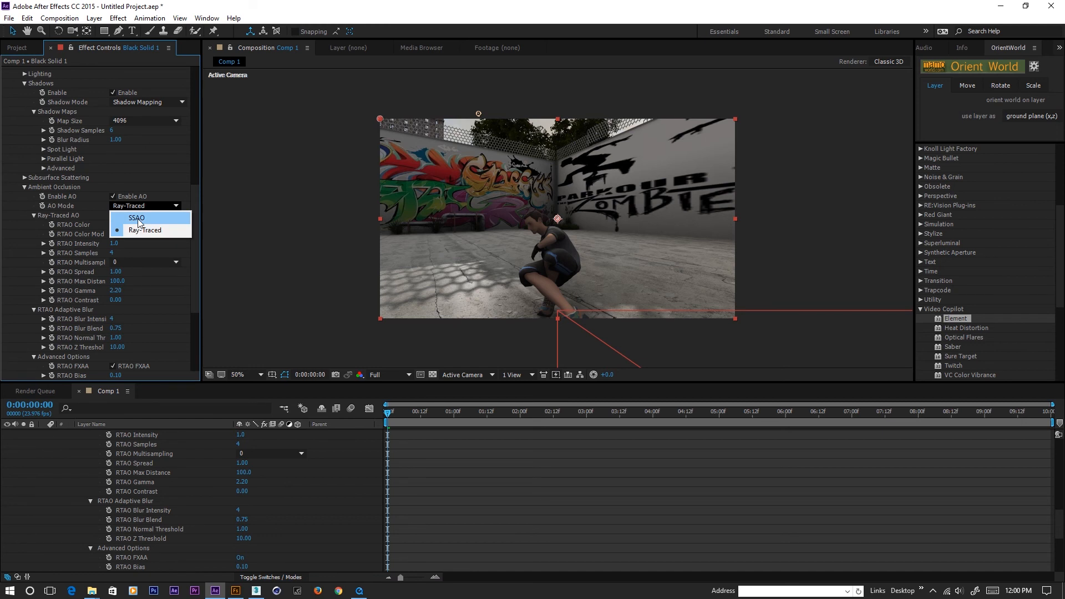
click(138, 220)
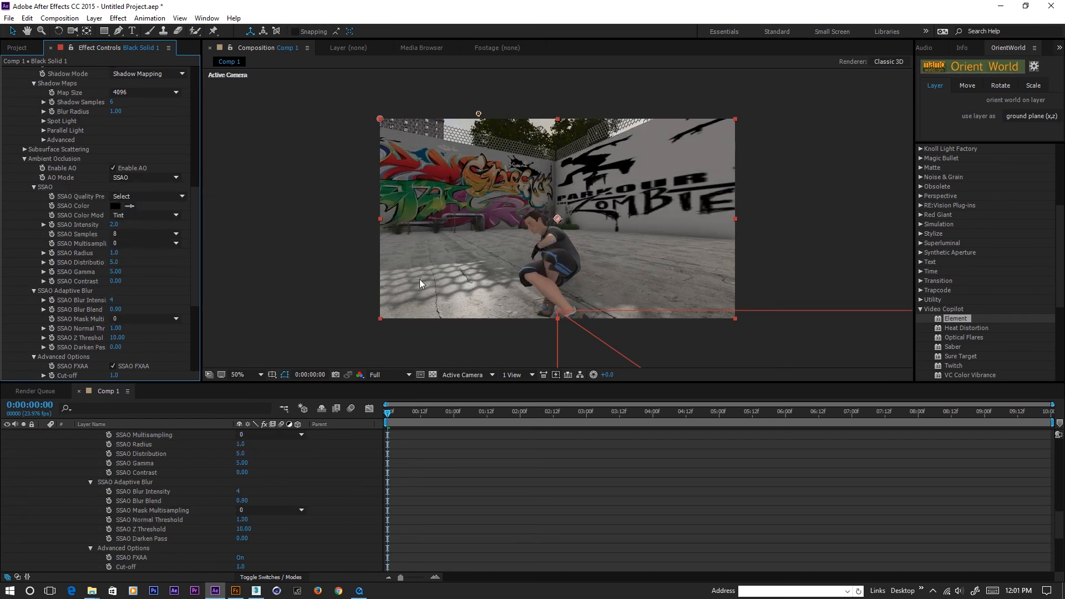
click(138, 178)
click(148, 198)
click(144, 178)
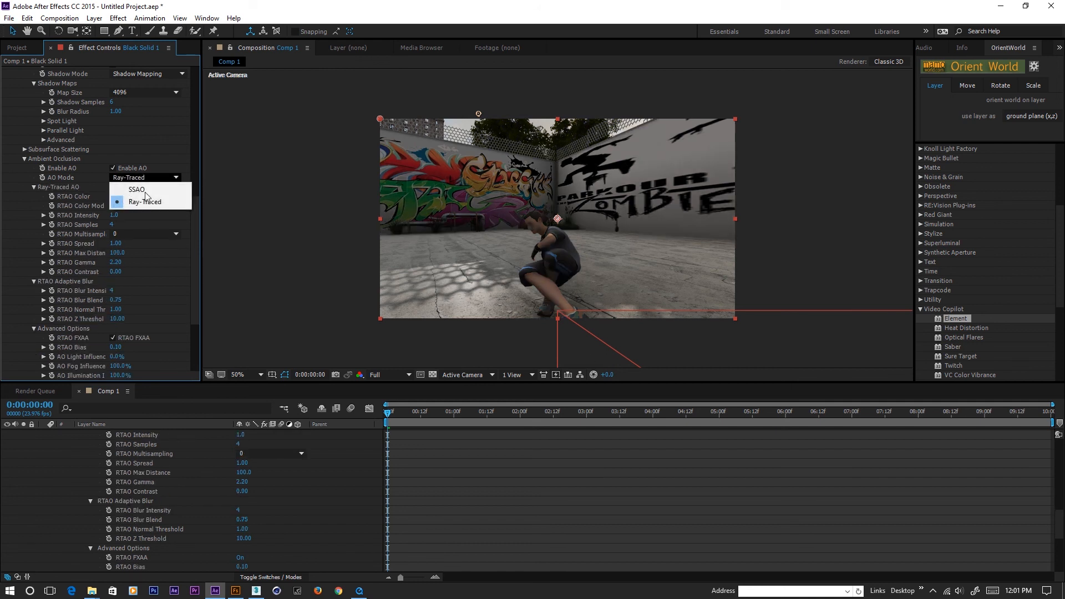
click(131, 190)
- Set Null 1's Y Rotation to -40° to orbit the camera around the dancer
scroll(174, 474, up, 15)
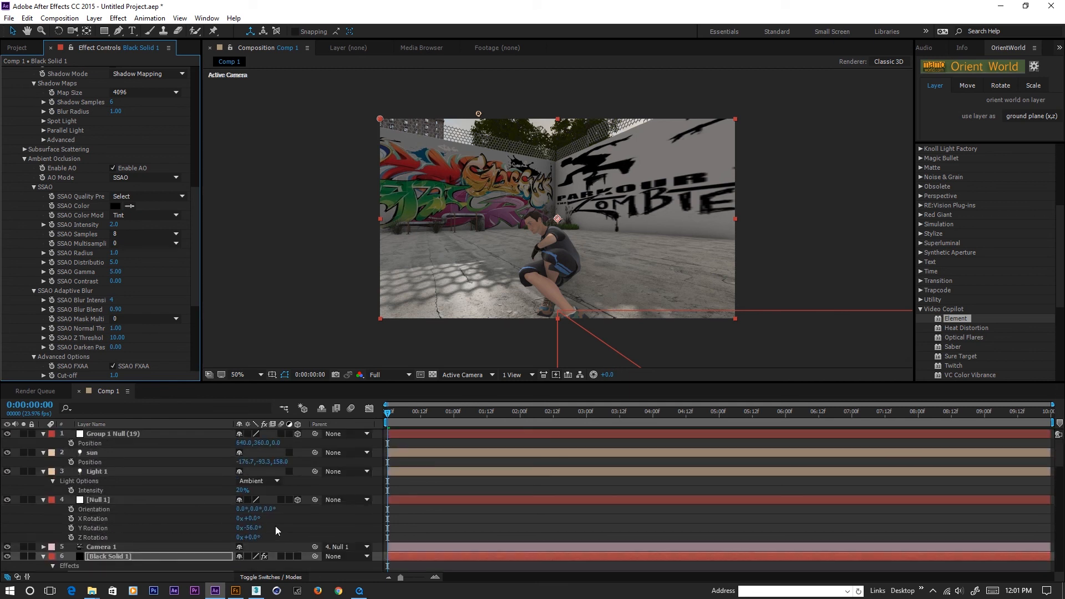
mouse_move(248, 527)
mouse_down()
mouse_move(331, 532)
mouse_move(265, 533)
mouse_up()
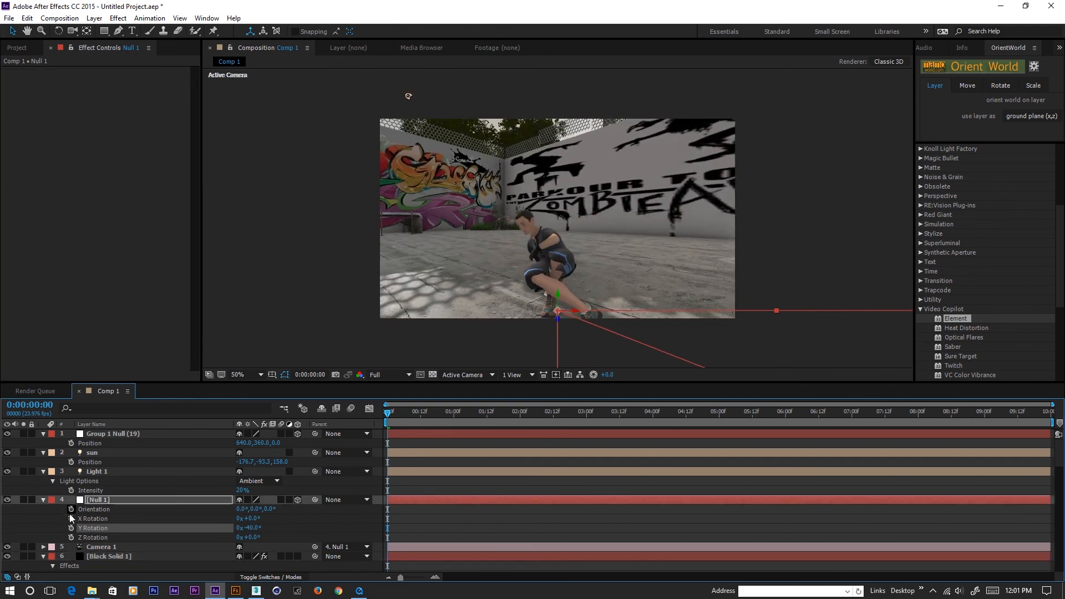
- Add the expression wiggle(1,80) to Camera 1's Point of Interest
scroll(86, 525, down, 1)
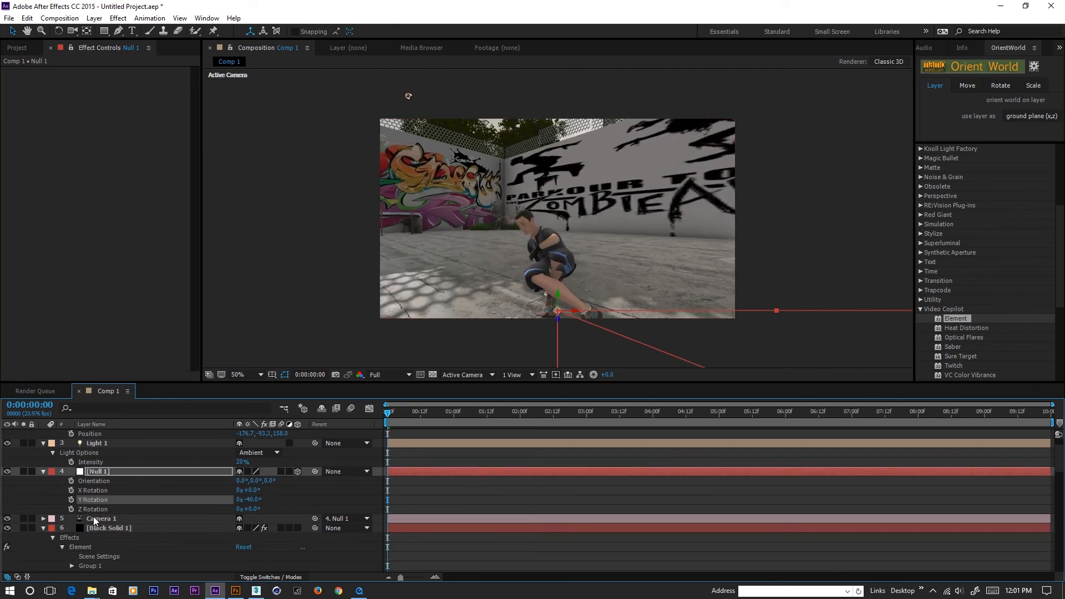
click(95, 520)
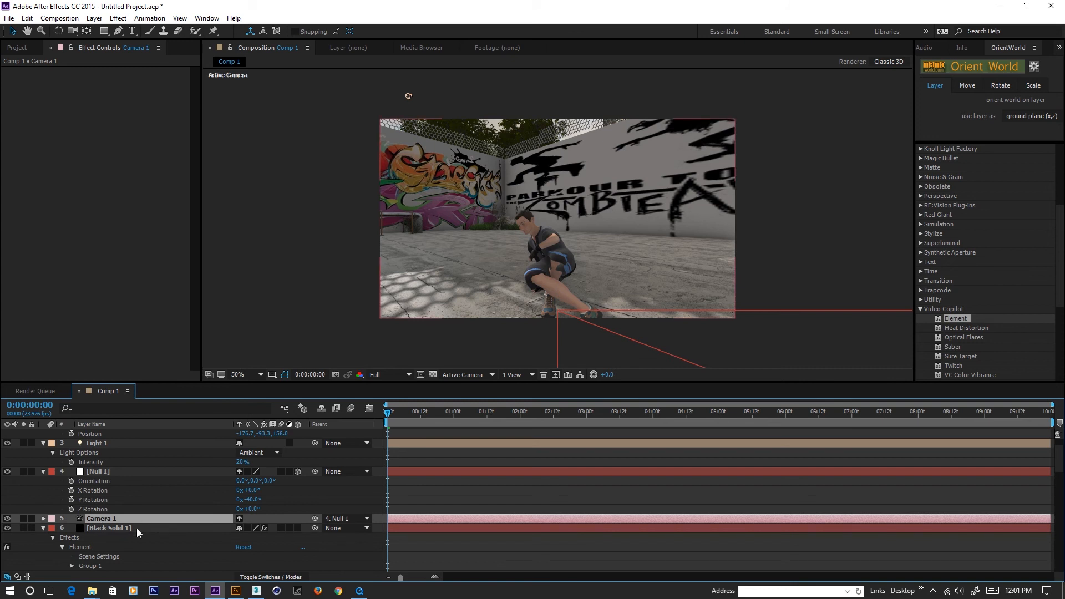
key(a)
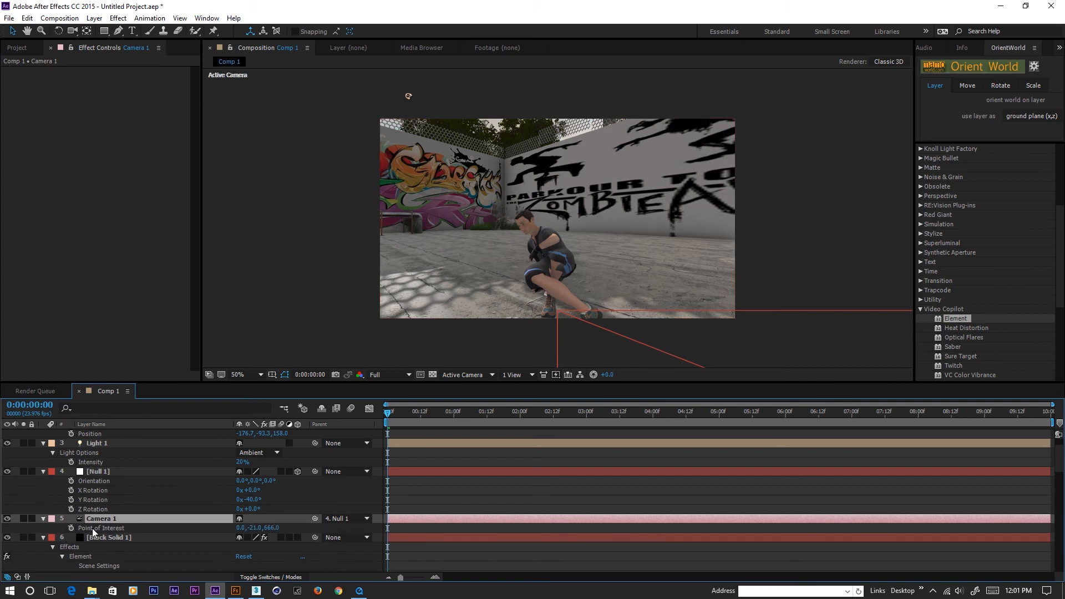
alt+click(72, 530)
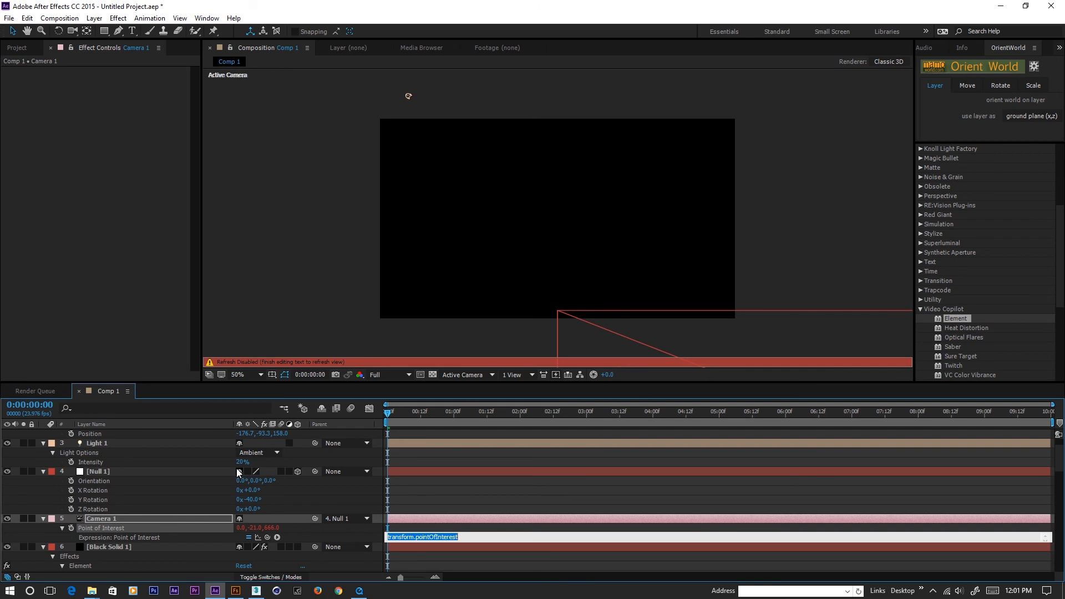
text(wiggle(1,80)
click(399, 413)
- Preview the camera shake from the start of the composition and return to the first frame
drag(398, 413, 388, 414)
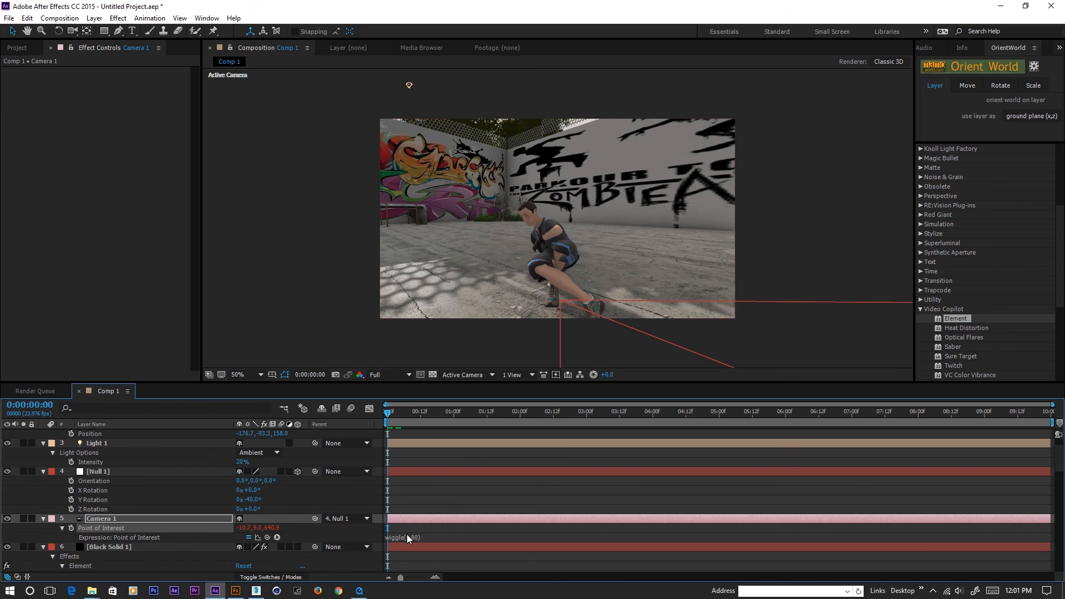
key(space)
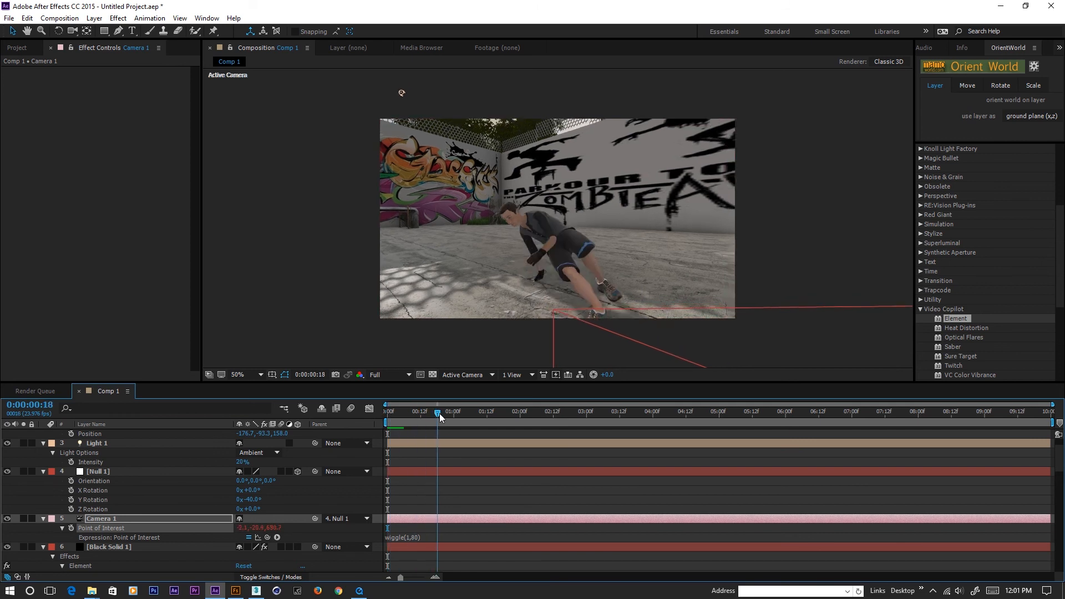
click(389, 417)
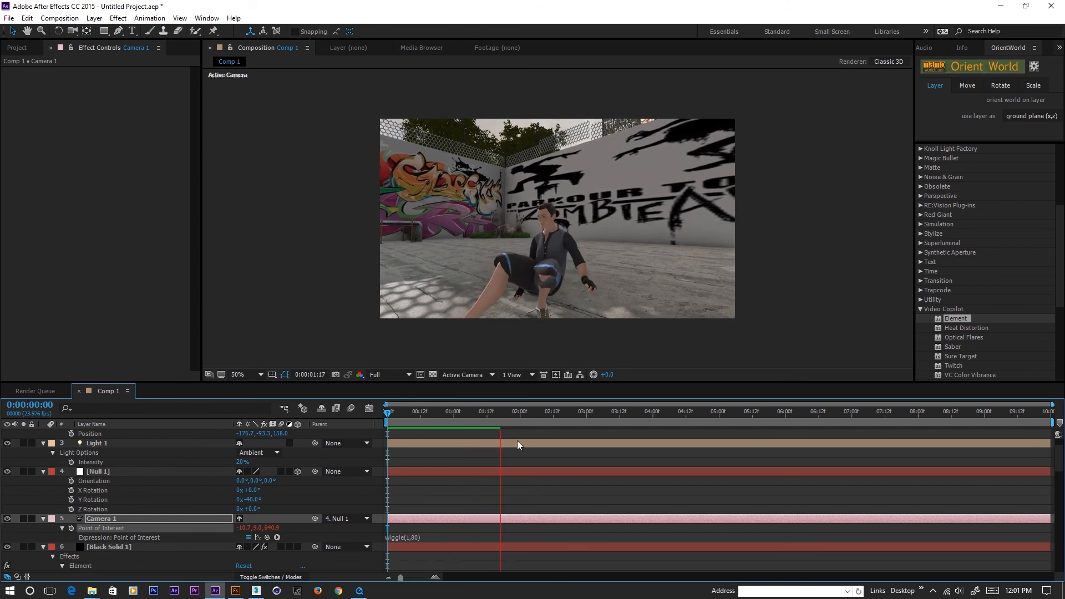
drag(501, 410, 370, 416)
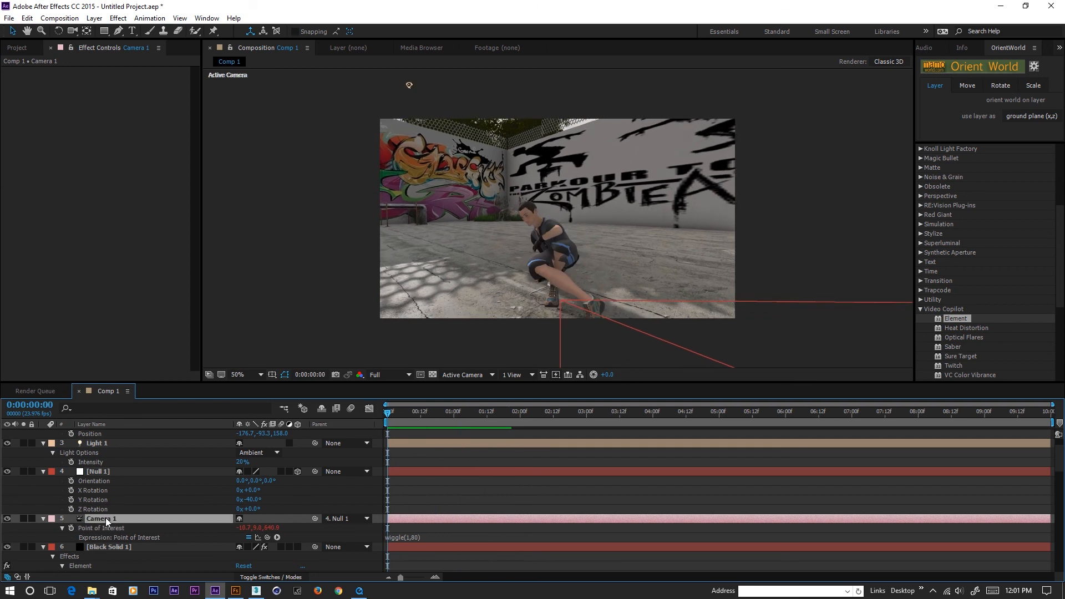
- Keyframe Null 1's Z Position at -82 on the first frame and at -7 at 5 seconds
click(100, 472)
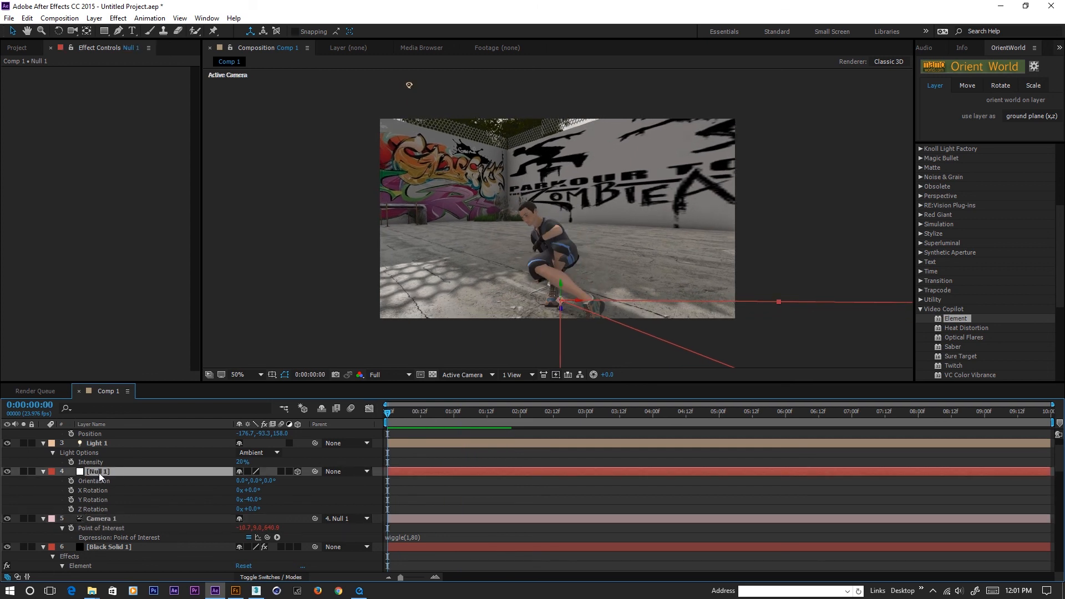
key(p)
drag(276, 482, 238, 490)
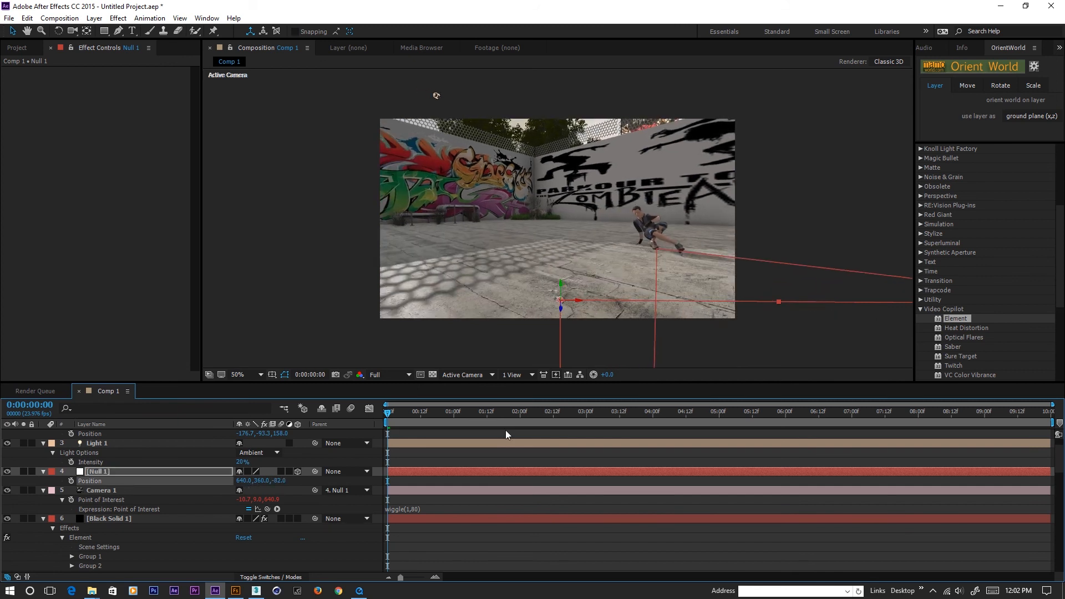
click(71, 481)
click(564, 414)
drag(569, 425, 721, 420)
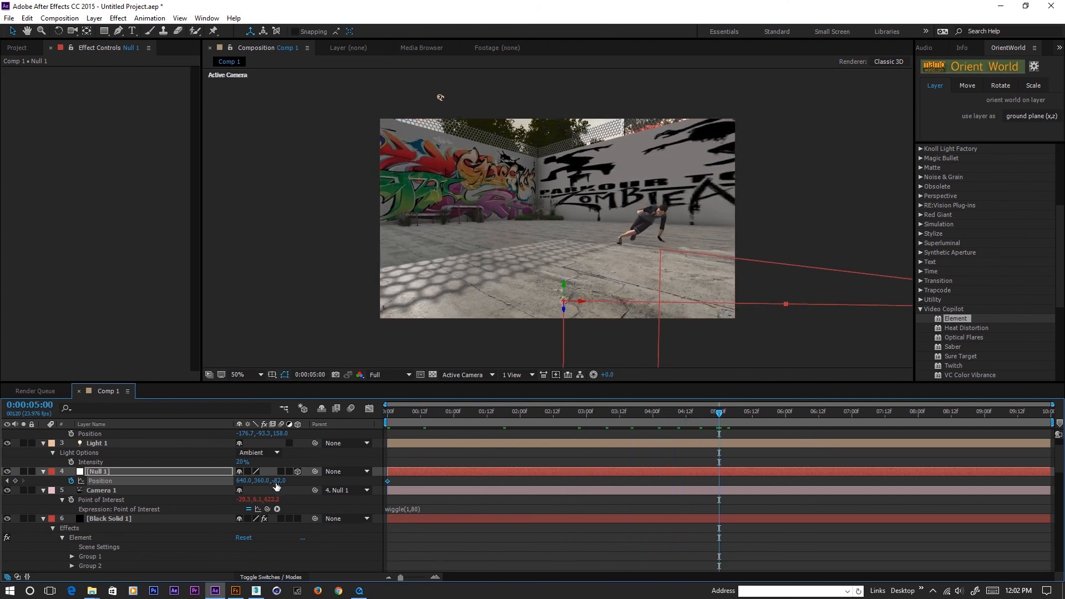
drag(279, 481, 152, 479)
- Add keyframes to Null 1's Orientation and X, Y and Z Rotation at 5 seconds, with Y Rotation set to -185°
click(150, 472)
key(shift+r)
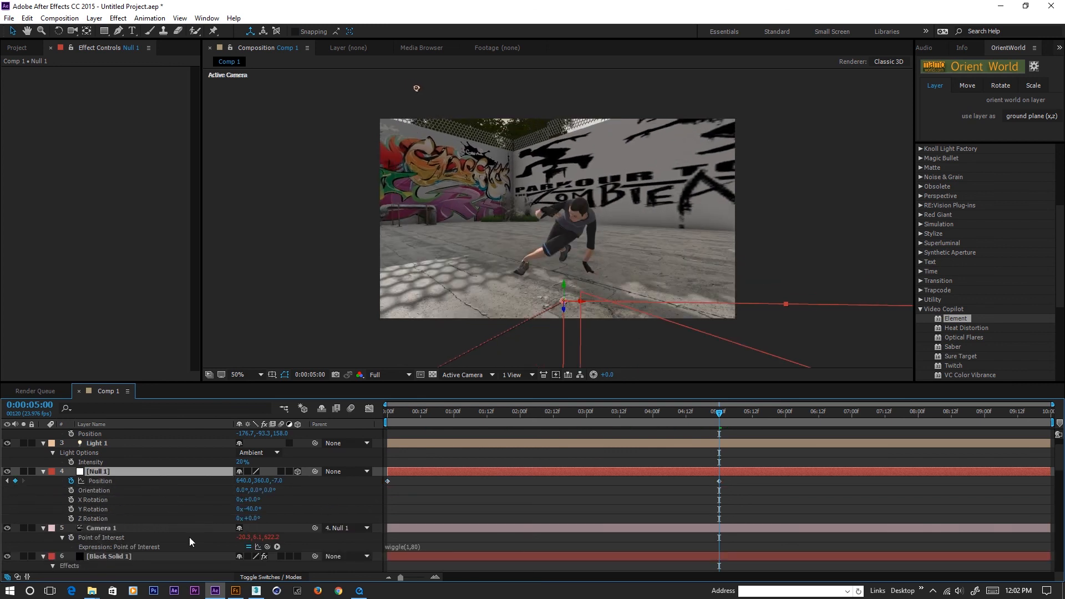
drag(71, 491, 71, 520)
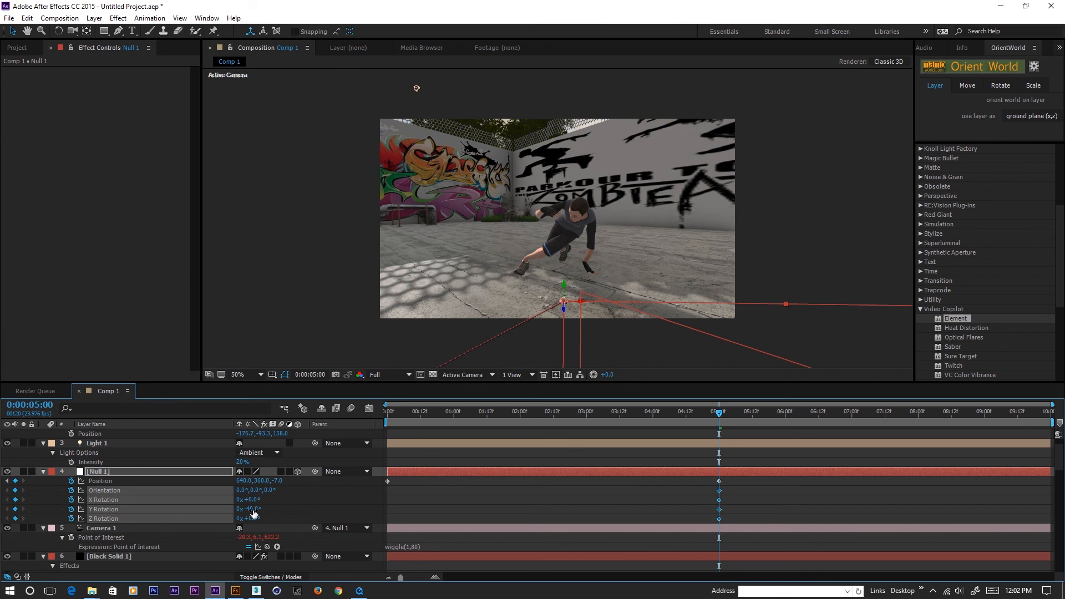
mouse_move(255, 509)
mouse_down()
mouse_move(229, 511)
mouse_move(274, 503)
mouse_up()
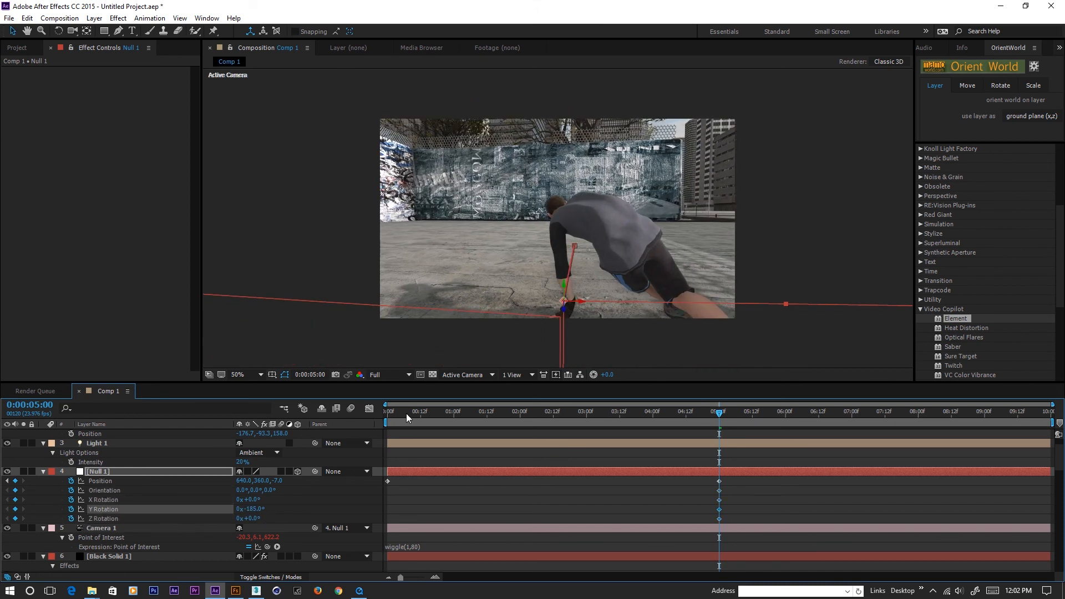
- Keyframe Null 1's Y Rotation at 34° on the first frame
key(Home)
drag(261, 510, 388, 527)
drag(391, 414, 385, 414)
- End the composition's work area at 5 seconds
click(720, 413)
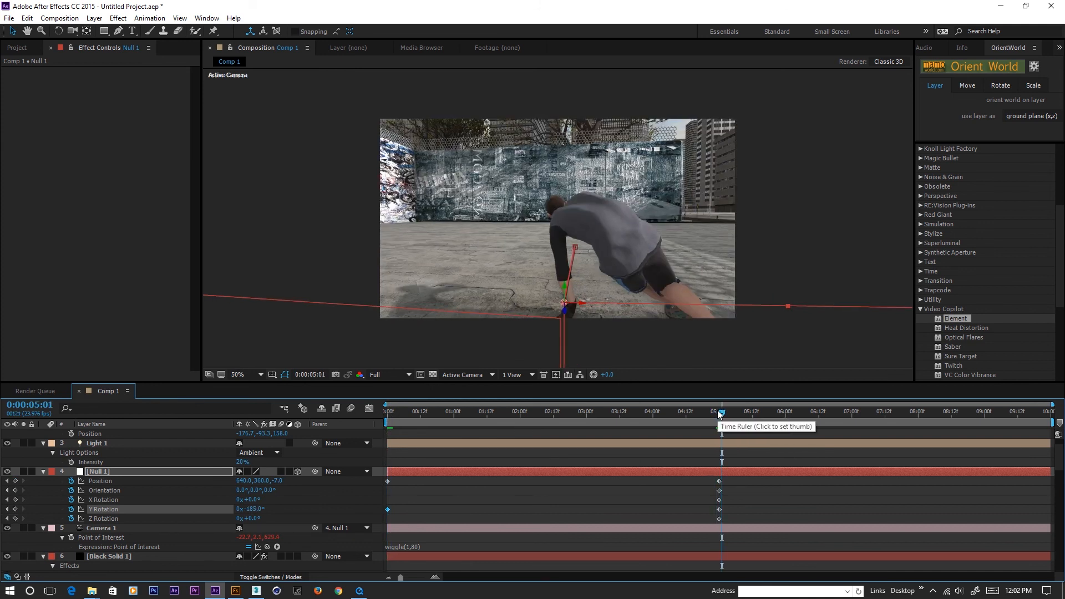
click(719, 414)
key(n)
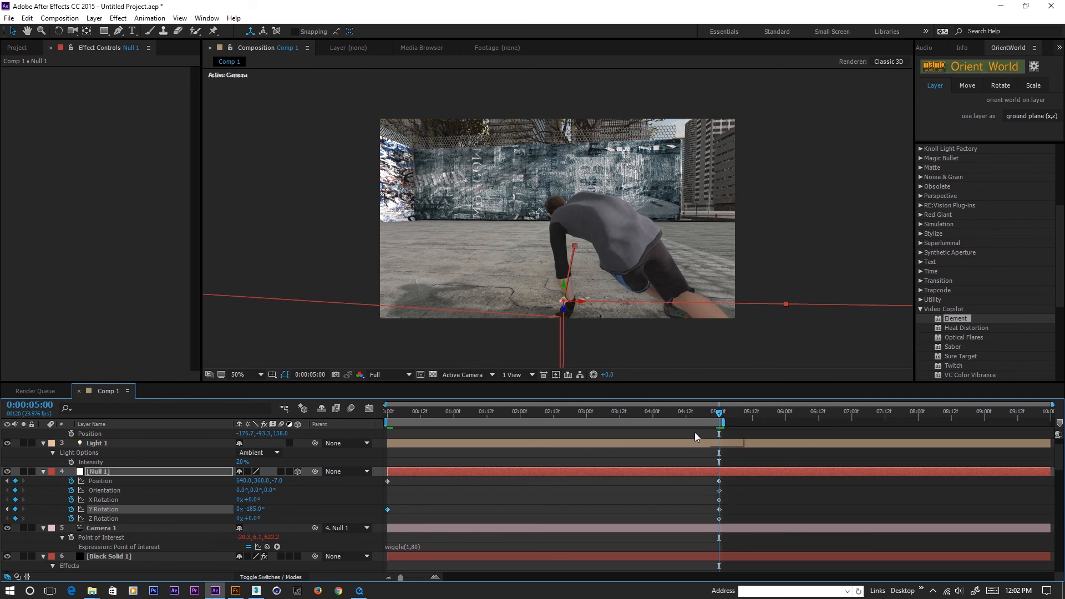
- Preview the camera orbit across the work area and go back to the first frame
key(space)
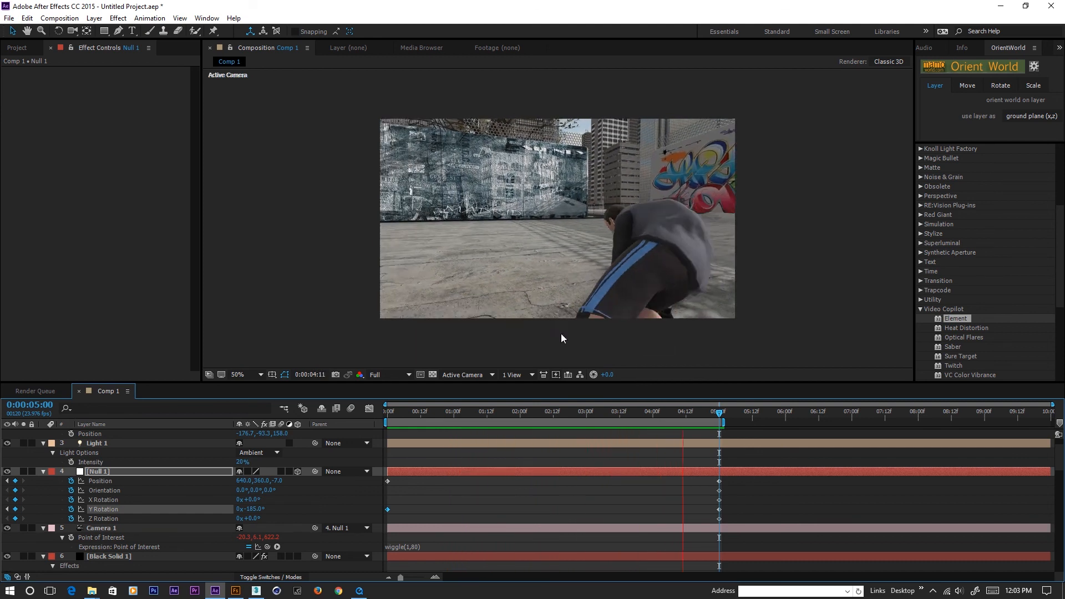
click(422, 414)
drag(438, 414, 375, 460)
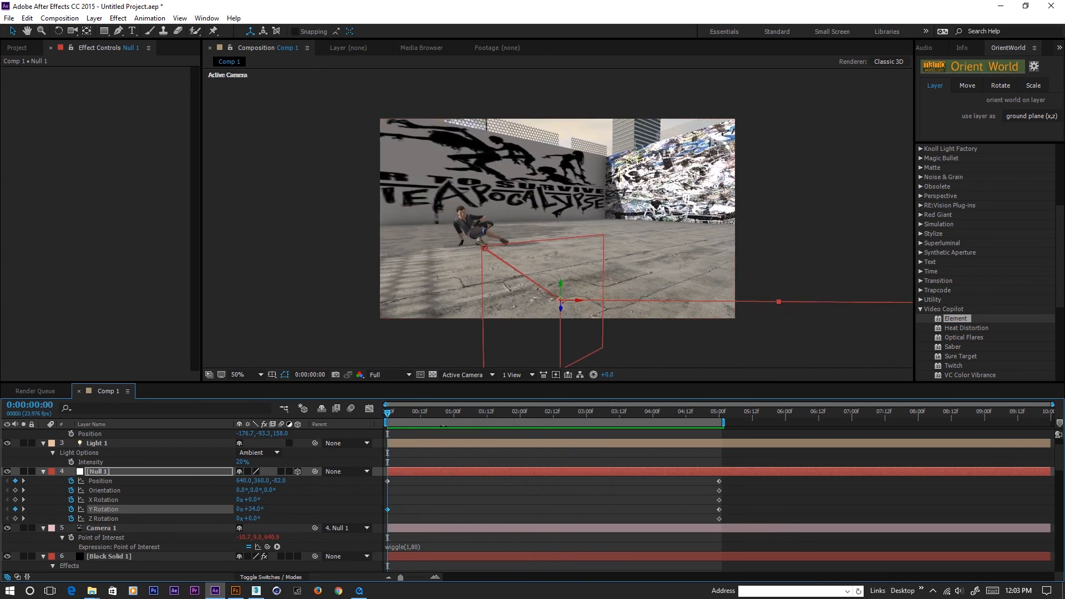
- Examine the dancer and the graffiti walls at 100% magnification by stepping, playing and scrubbing through the first two seconds
mouse_move(400, 416)
mouse_down()
mouse_move(688, 421)
mouse_move(411, 404)
mouse_up()
key(period)
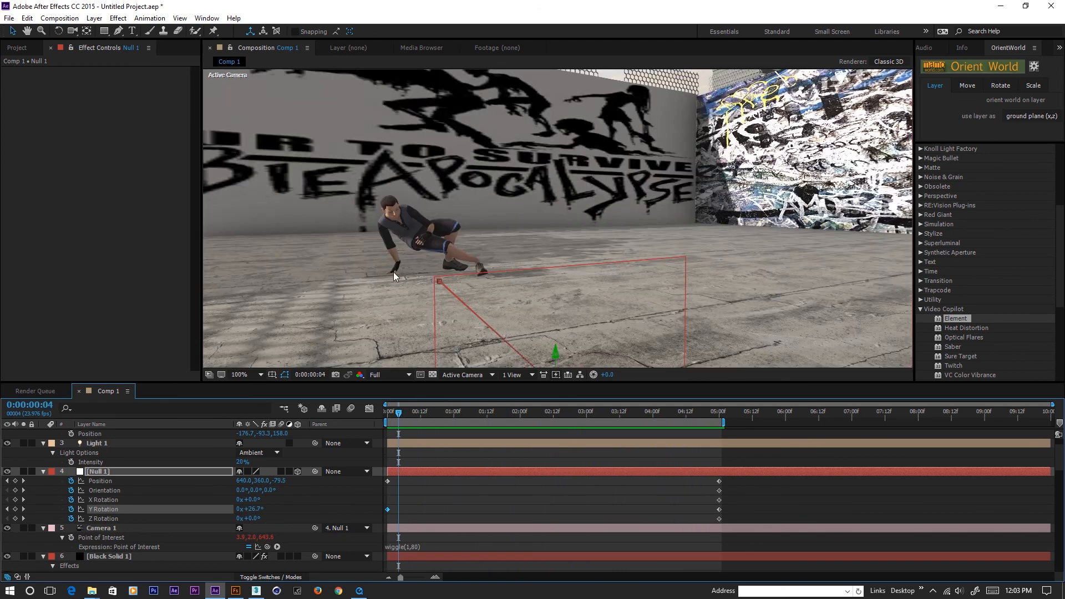
key(comma)
key(period)
mouse_move(414, 417)
mouse_down()
mouse_move(423, 412)
mouse_move(396, 409)
mouse_up()
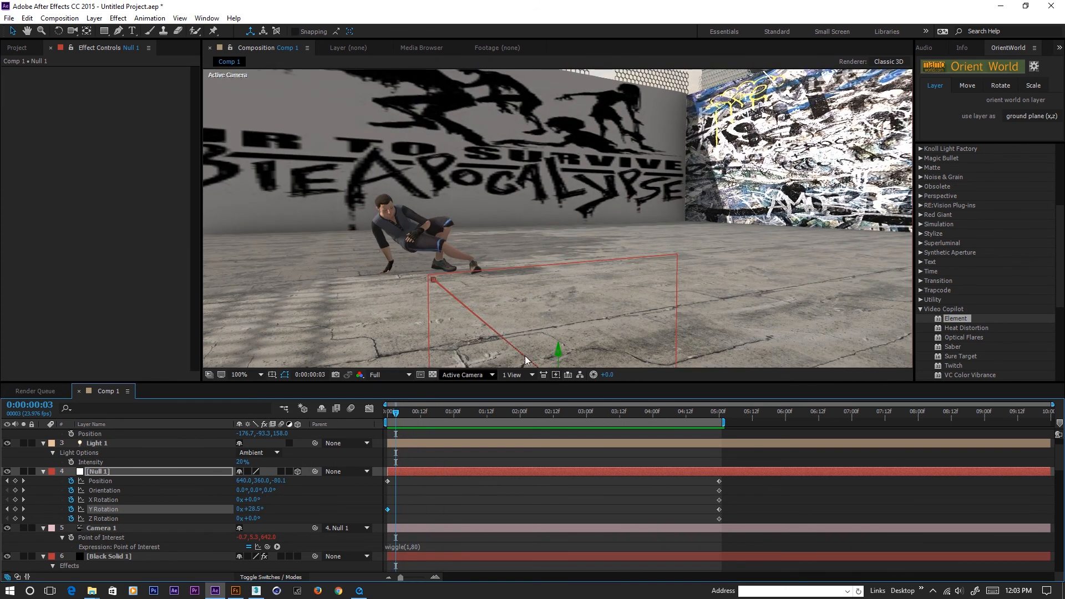
key(space)
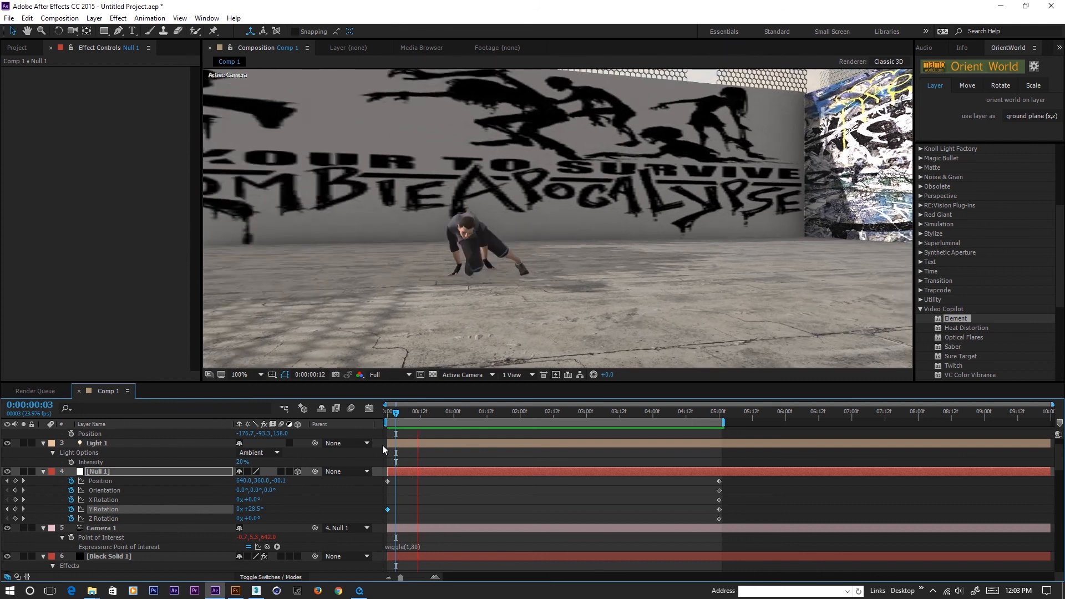
key(space)
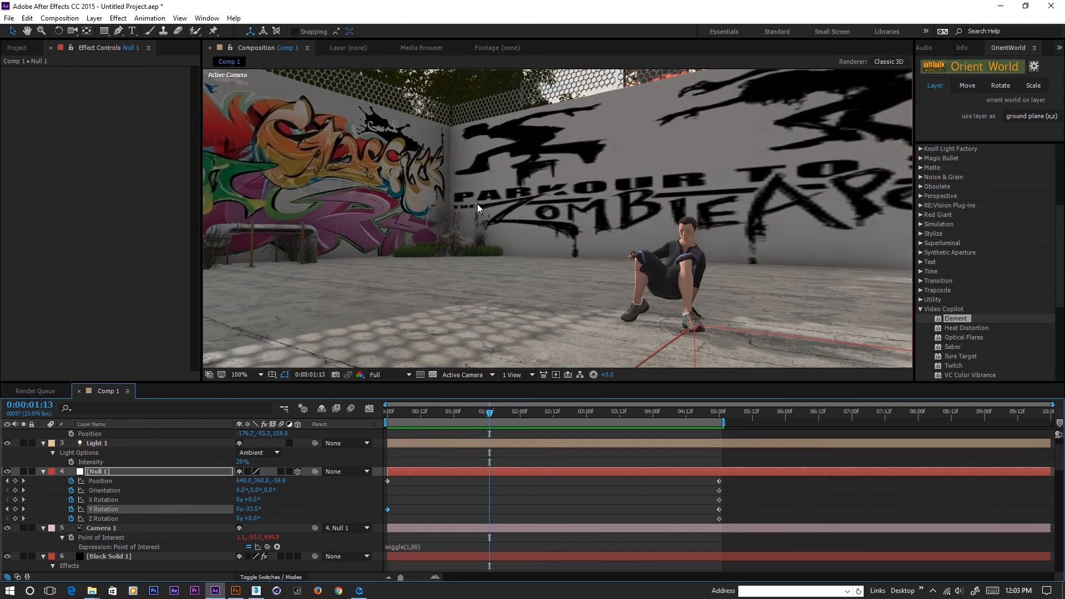
key(comma)
click(528, 414)
drag(547, 418, 372, 410)
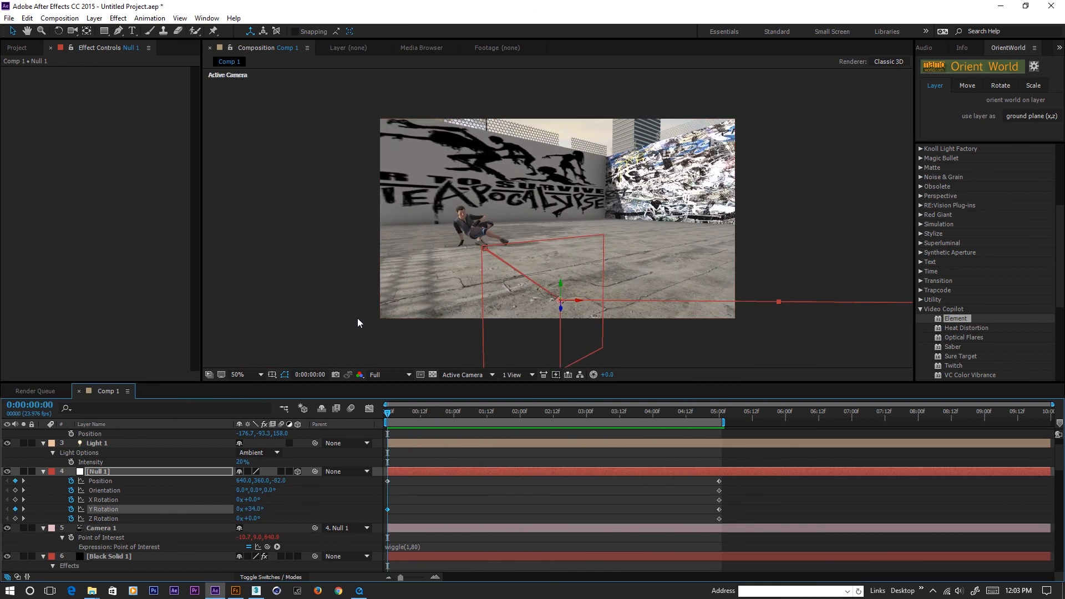
drag(411, 414, 535, 416)
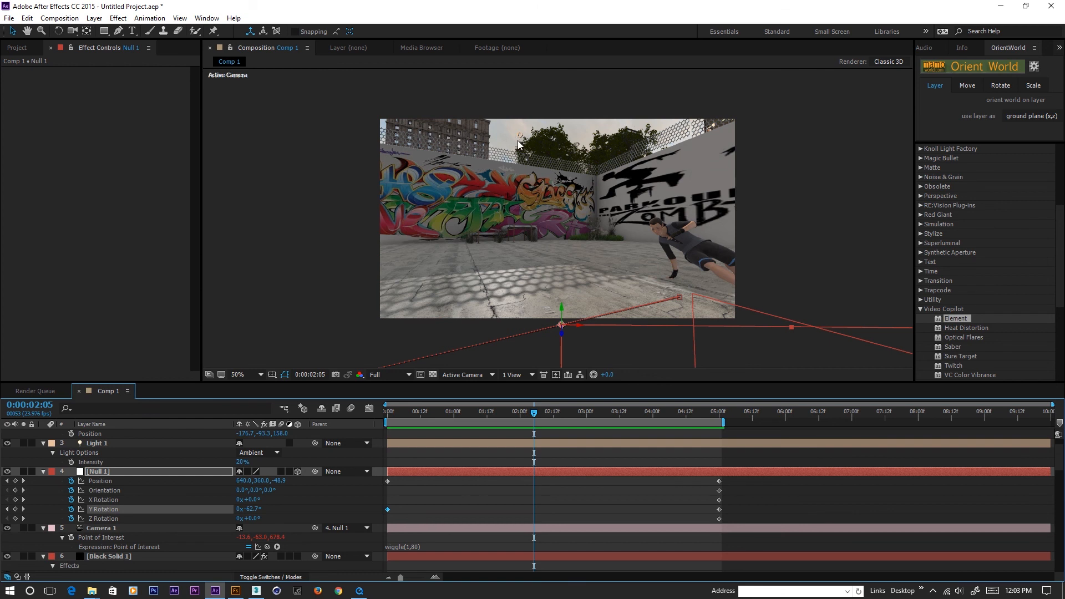
- Collapse the properties of every layer in the timeline and return the playhead to the first frame
click(44, 443)
click(43, 453)
click(44, 463)
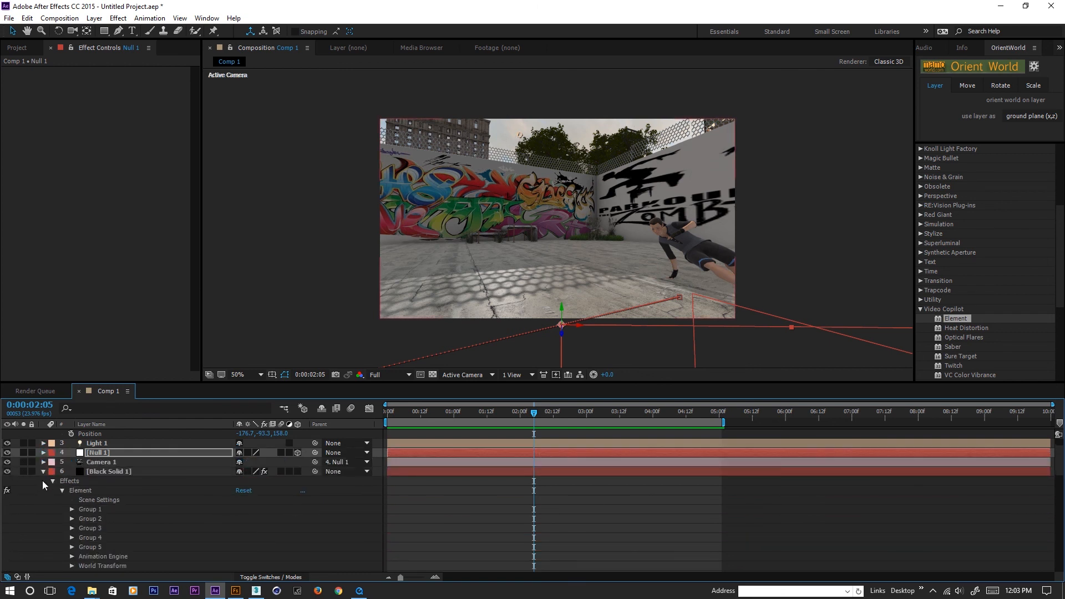
click(44, 472)
click(44, 434)
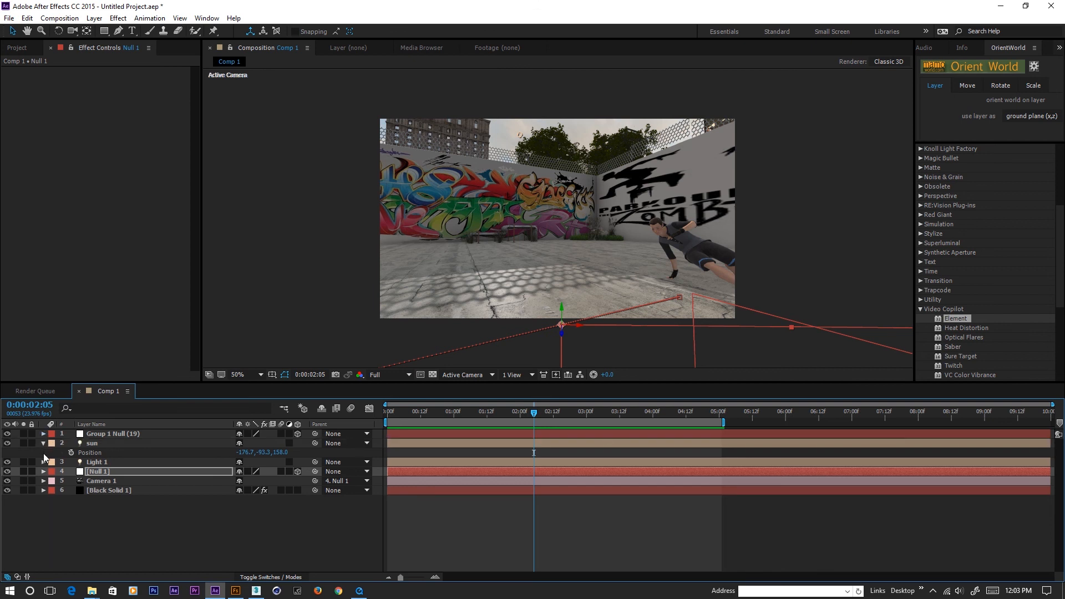
click(43, 444)
drag(534, 412, 387, 428)
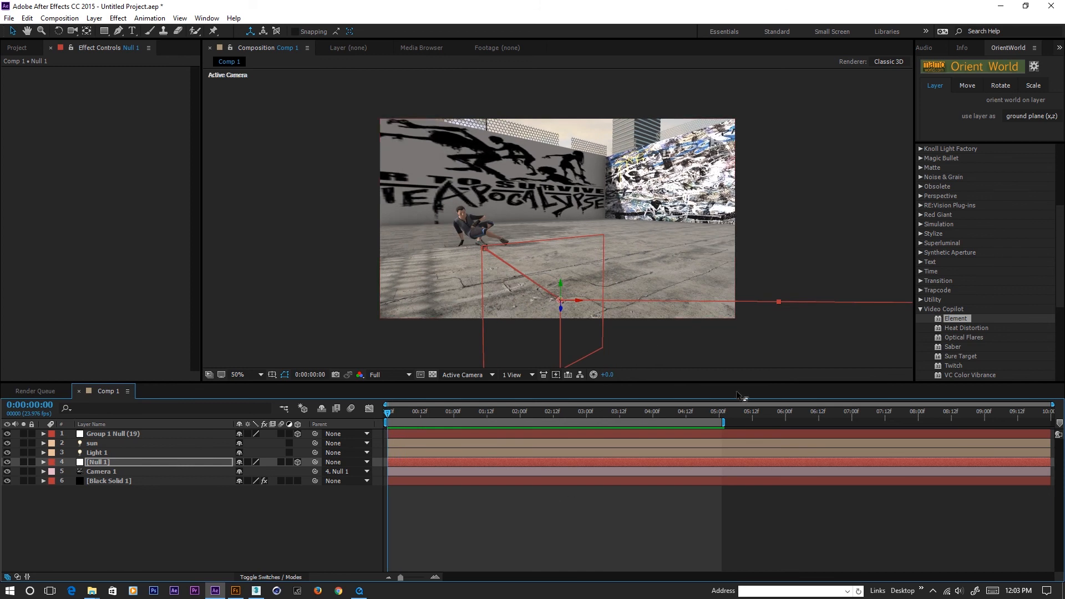